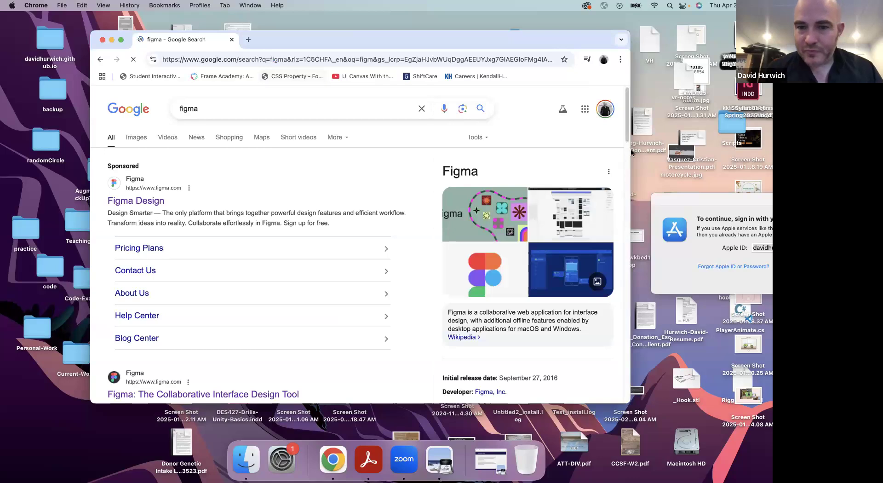
Widen the browser window, open Figma from the search results, and move the overlapping Apple sign-in dialog aside
left_click_drag(631, 129, 710, 114)
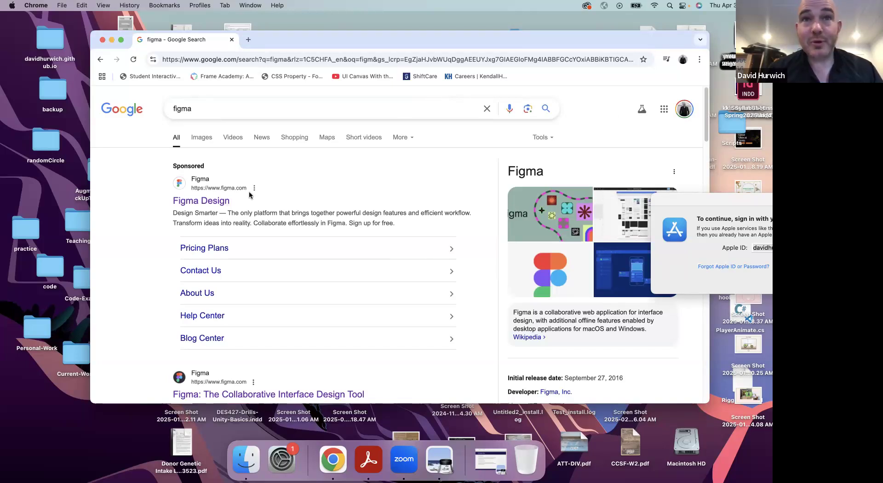
scroll(319, 213, "down", 3)
left_click(248, 243)
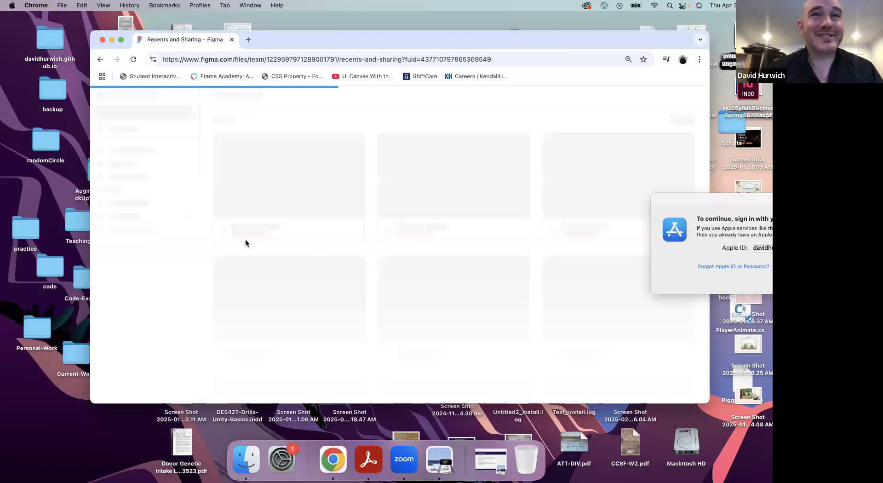
left_click(670, 95)
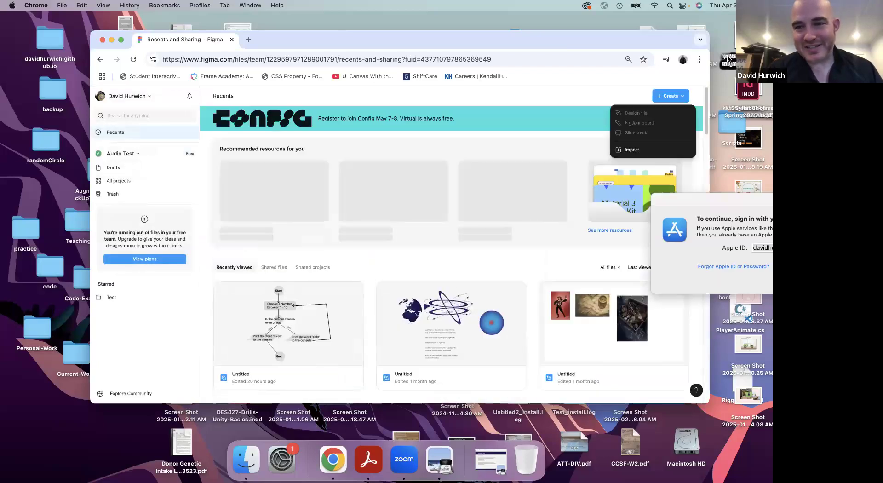
left_click_drag(690, 197, 757, 236)
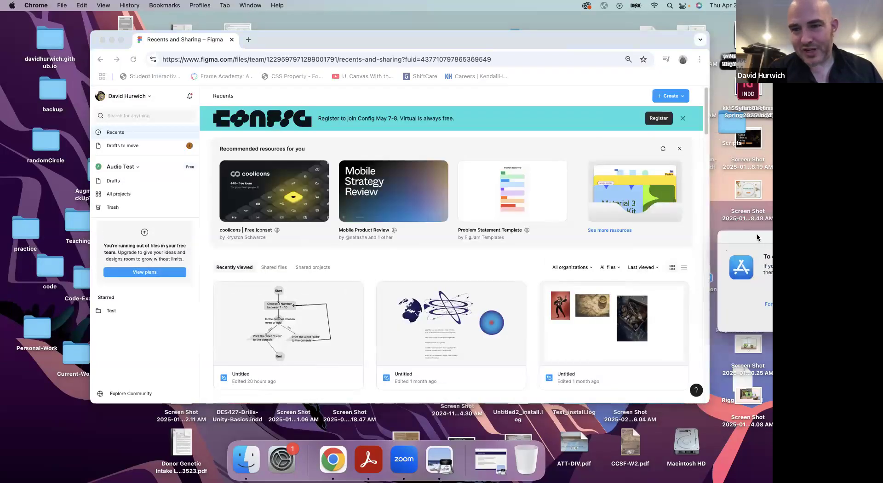
Log out of the current Figma account
left_click(149, 98)
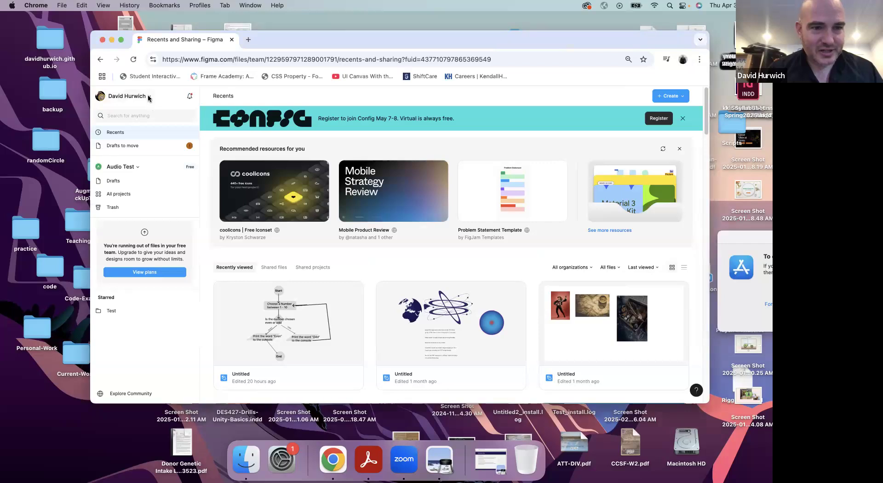
left_click(148, 98)
left_click(146, 244)
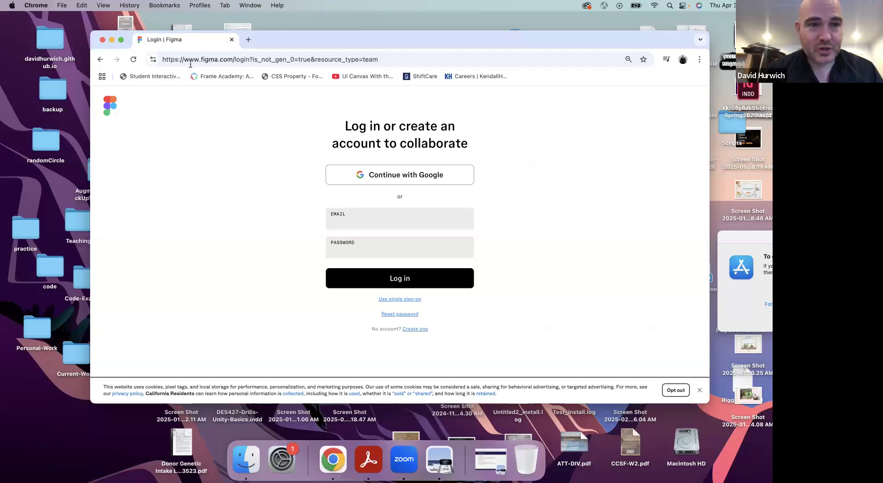
Go to the figma.com home page and dismiss the Google sign-in prompt
left_click_drag(234, 59, 404, 64)
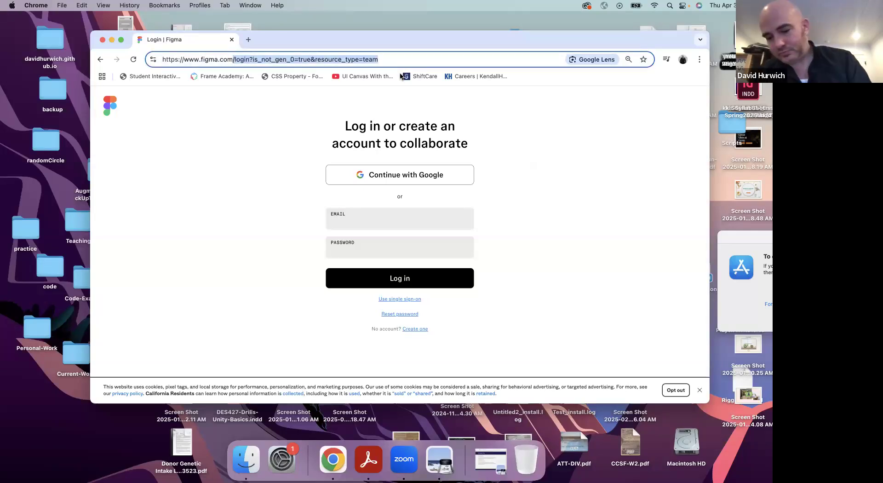
key("BackSpace")
key("Return")
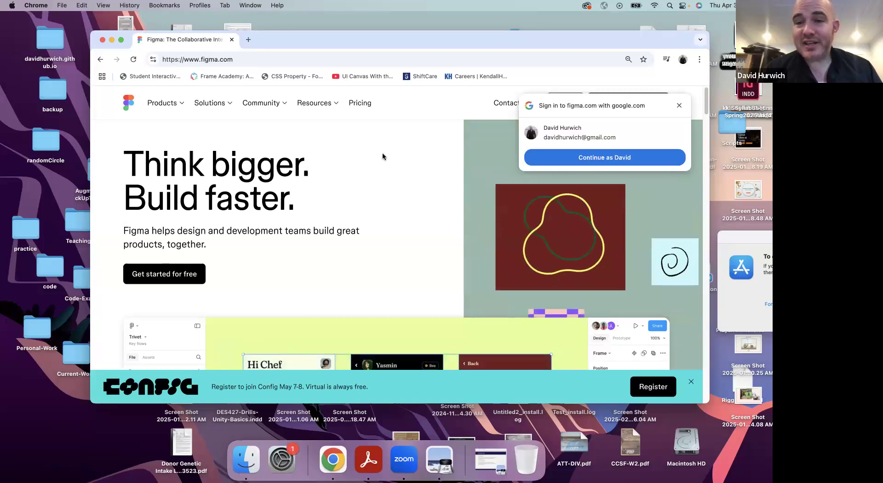
left_click(680, 106)
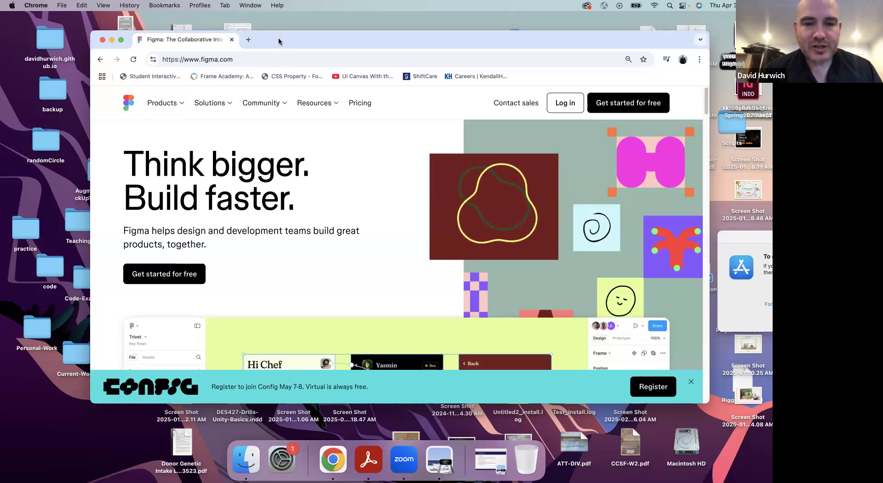
Log in to Figma with the existing Google account
left_click(559, 103)
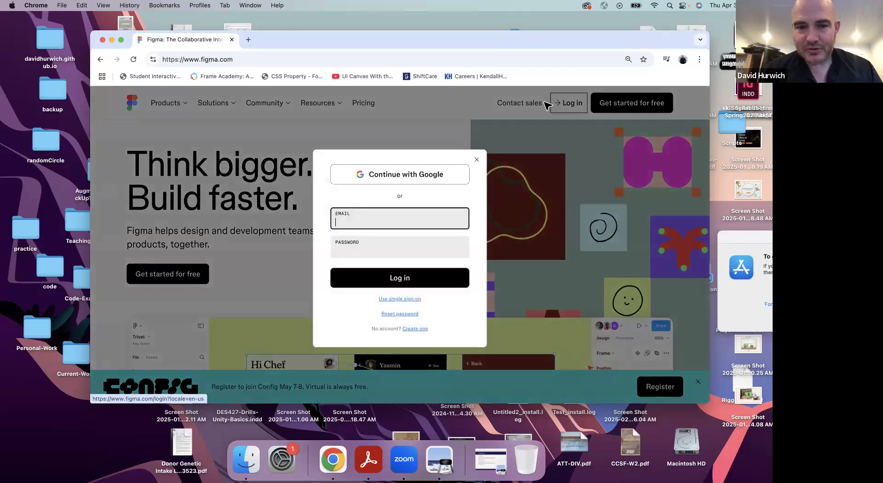
left_click(385, 173)
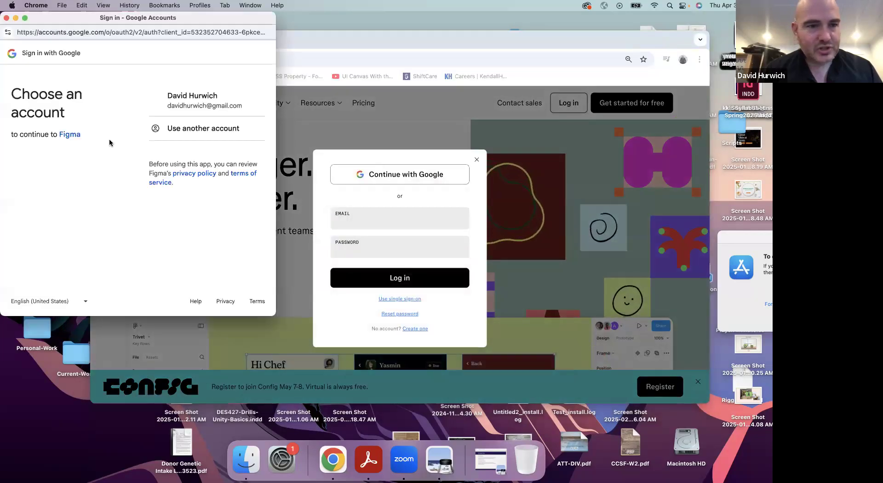
left_click(178, 106)
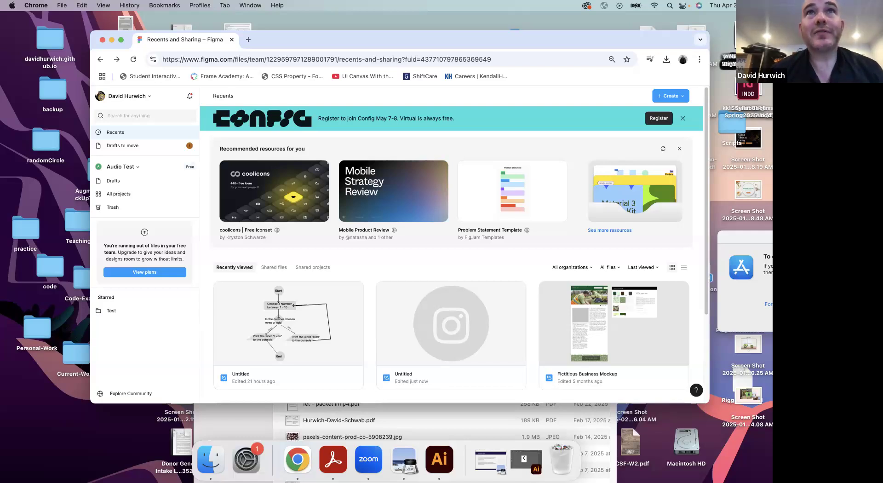
Resize and arrange the Figma window and the San Francisco State University website window side by side
left_click_drag(583, 132, 584, 118)
scroll(667, 330, "up", 15)
scroll(666, 331, "up", 15)
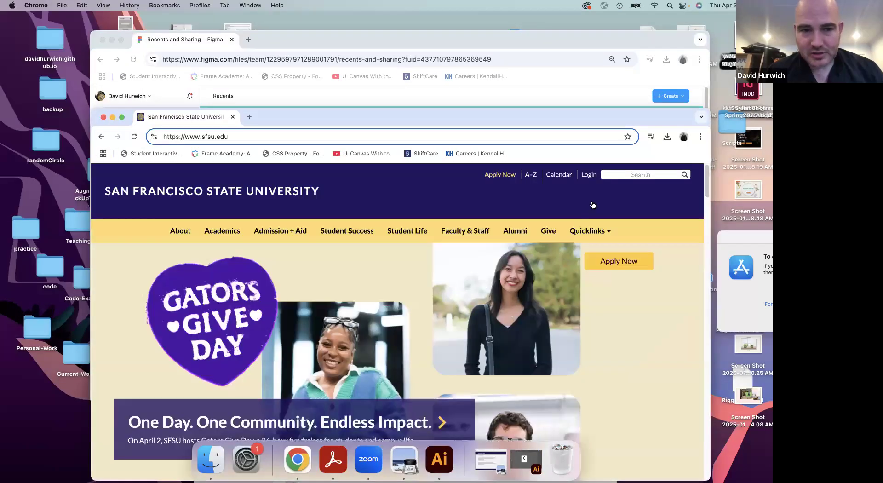
left_click_drag(475, 128, 547, 70)
left_click_drag(164, 420, 403, 425)
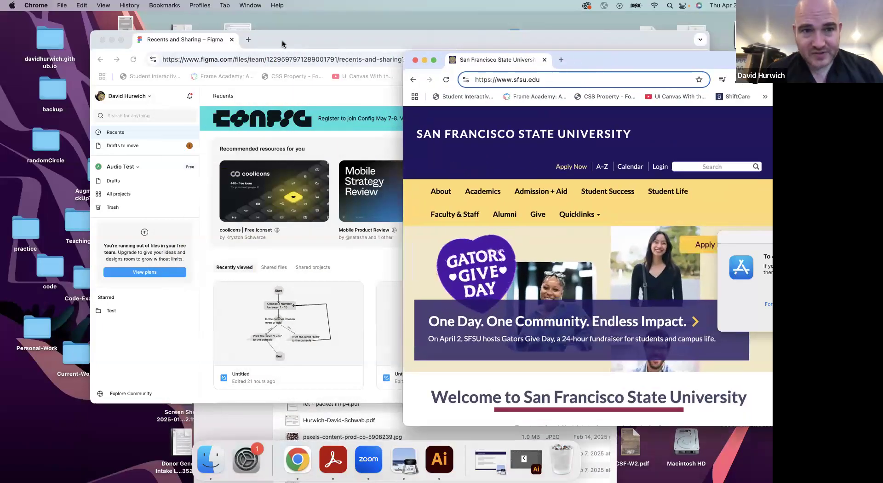
left_click_drag(209, 39, 123, 31)
left_click_drag(625, 391, 429, 402)
left_click_drag(637, 56, 626, 36)
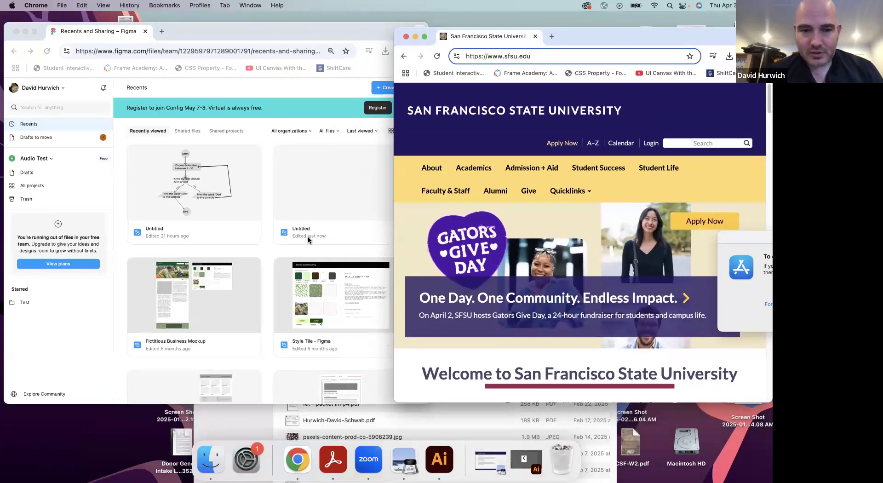
Create a new Figma design file
left_click(245, 137)
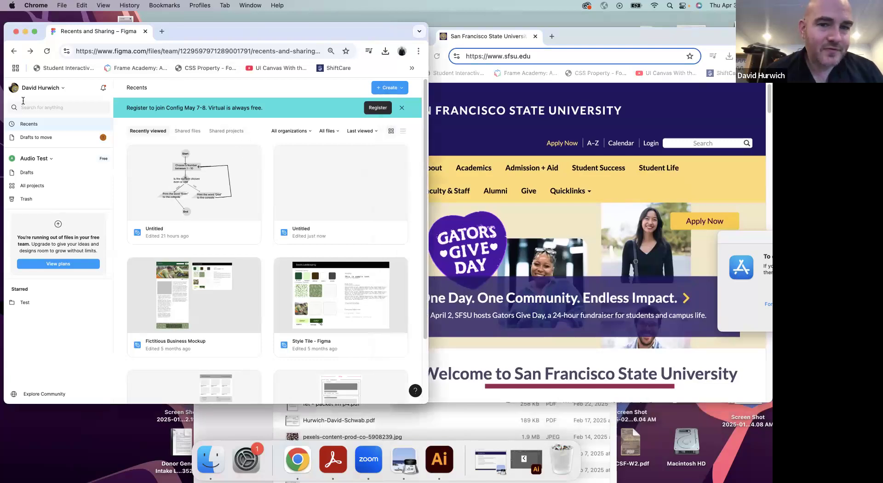
left_click(382, 89)
left_click(358, 106)
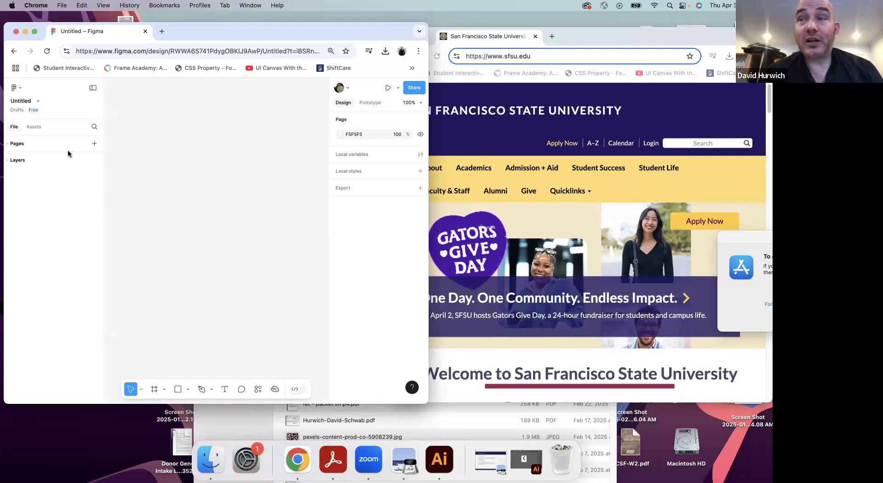
Draw a custom frame about 463 × 254 on the empty canvas and delete it
left_click(162, 389)
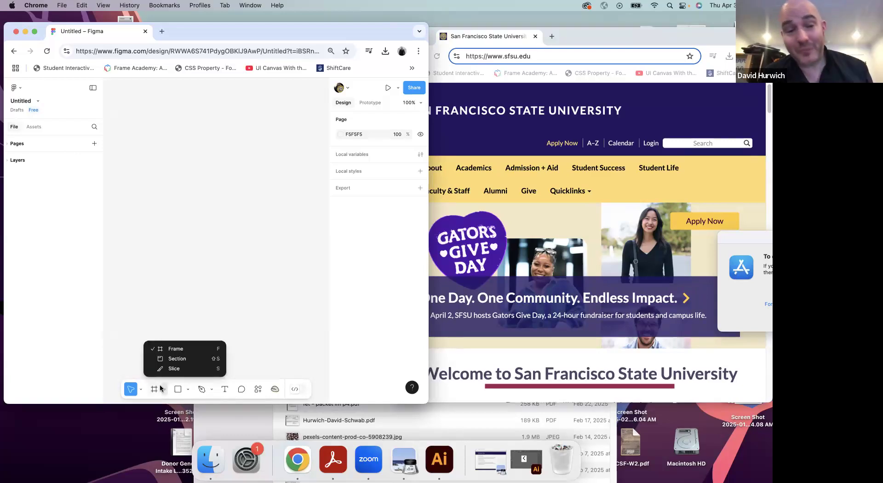
left_click(169, 349)
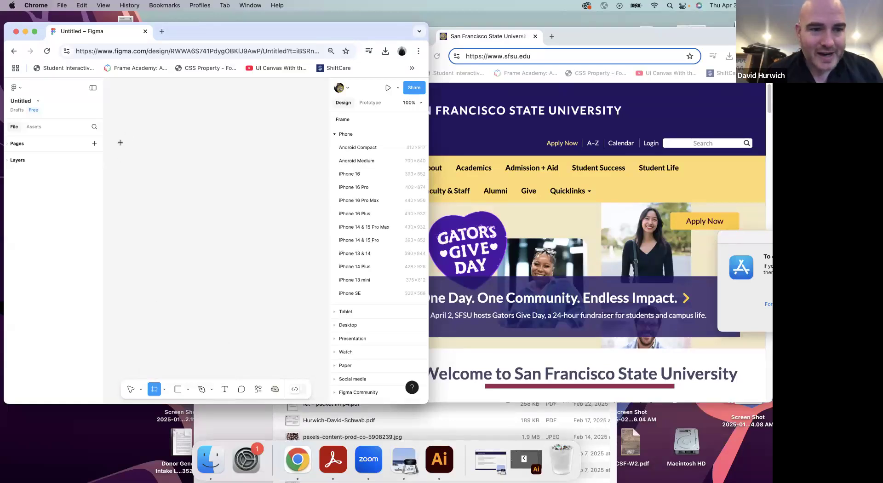
left_click_drag(121, 146, 312, 250)
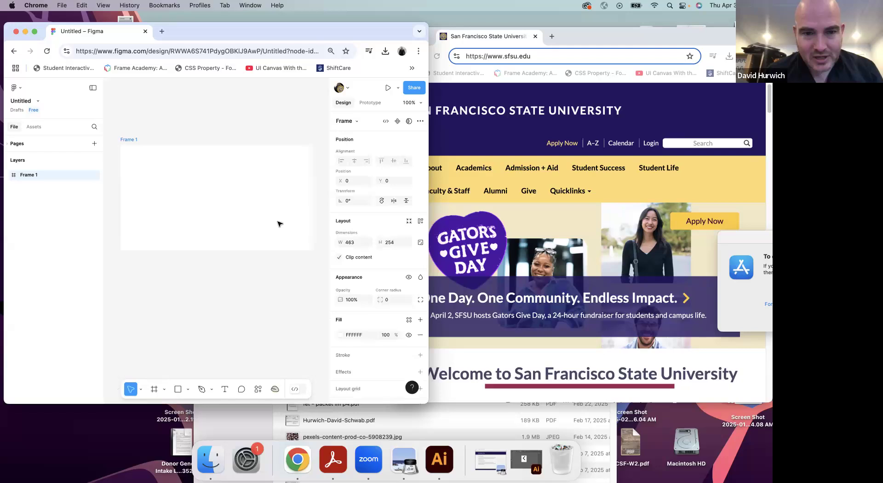
key("Delete")
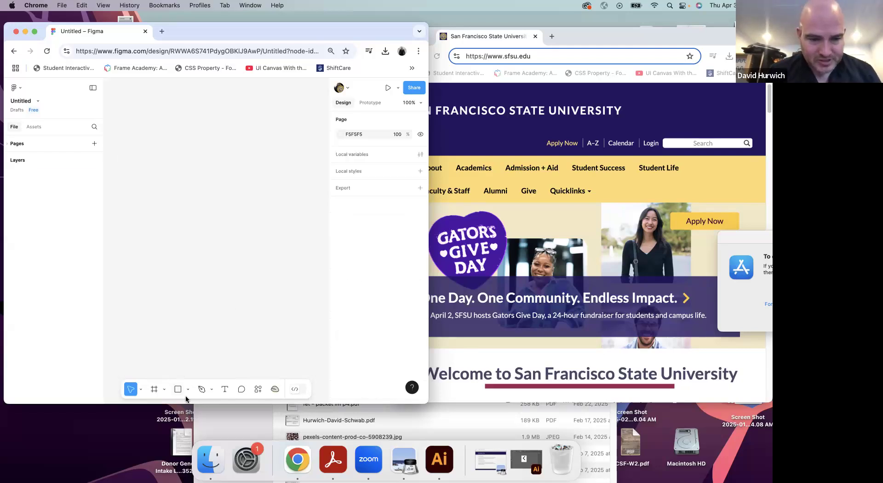
Add a frame to the canvas using the MacBook Air desktop preset, 1280 × 832
left_click(153, 390)
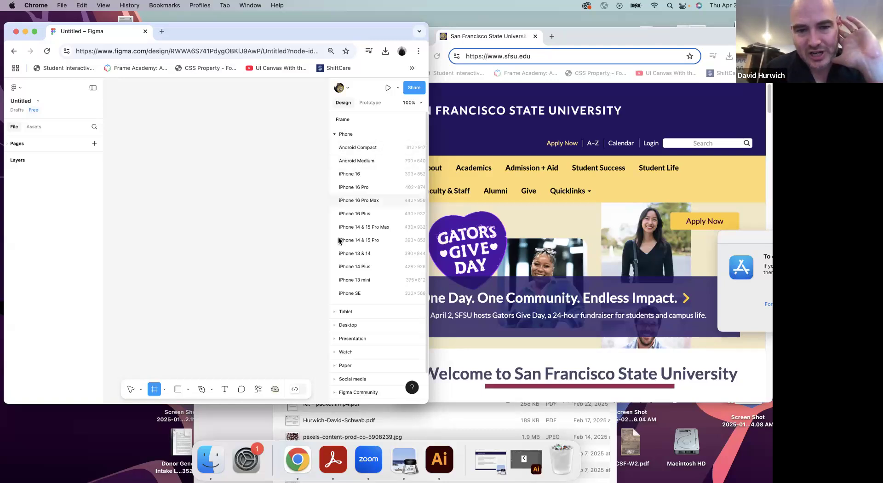
left_click(336, 136)
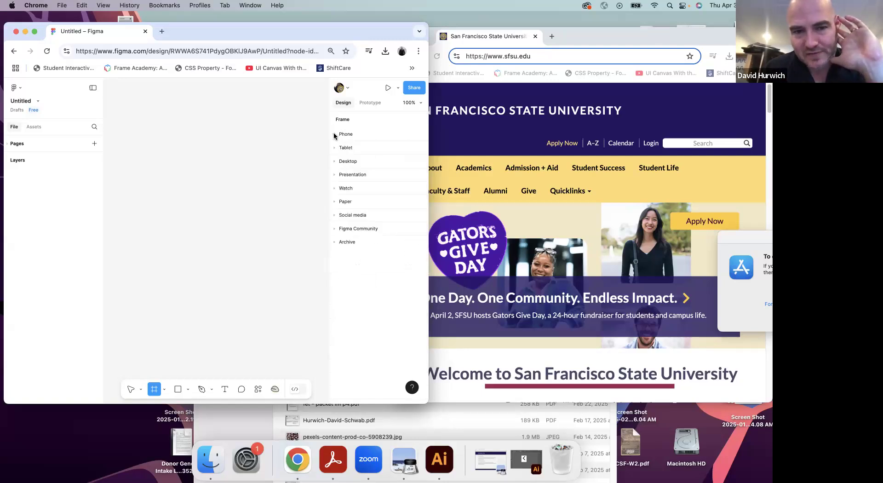
left_click(335, 148)
left_click(334, 148)
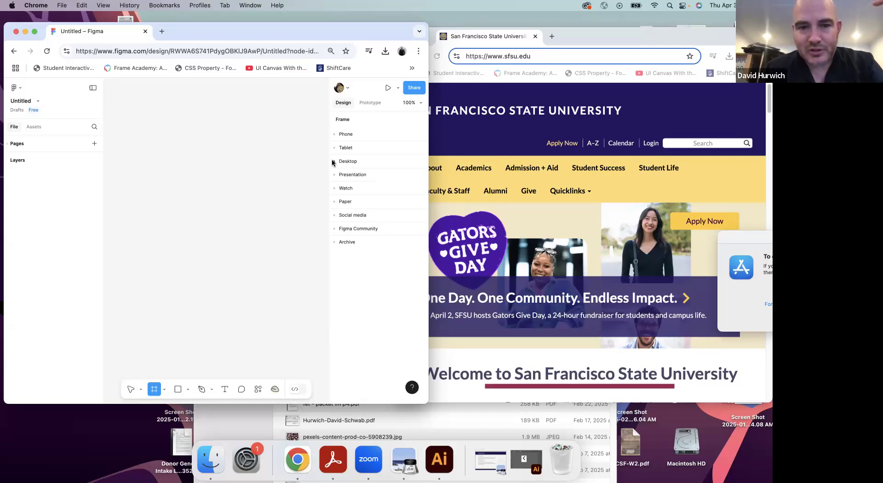
left_click(334, 162)
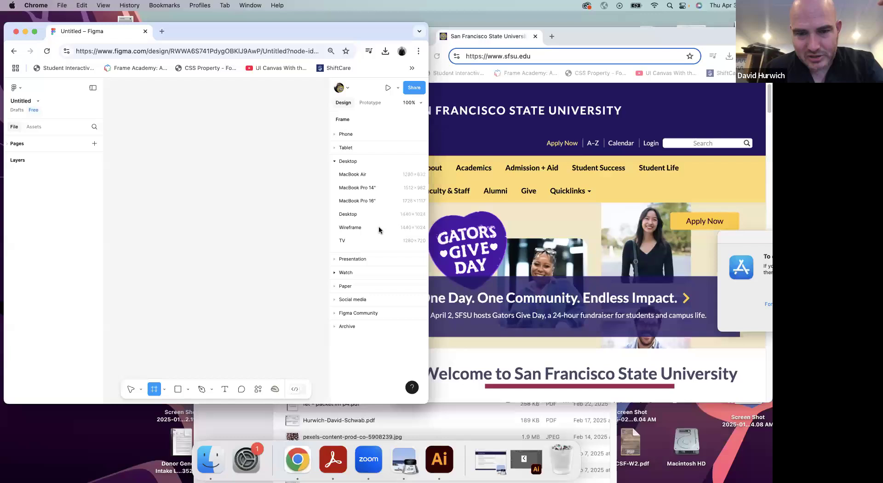
left_click(366, 175)
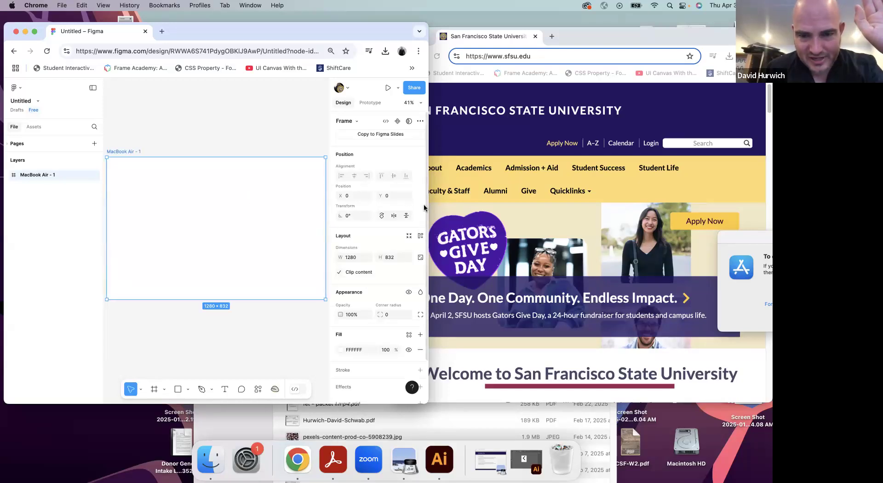
Widen the Figma browser window and shift the canvas to bring the MacBook Air frame nearer the centre
left_click_drag(428, 205, 573, 207)
left_click(315, 112)
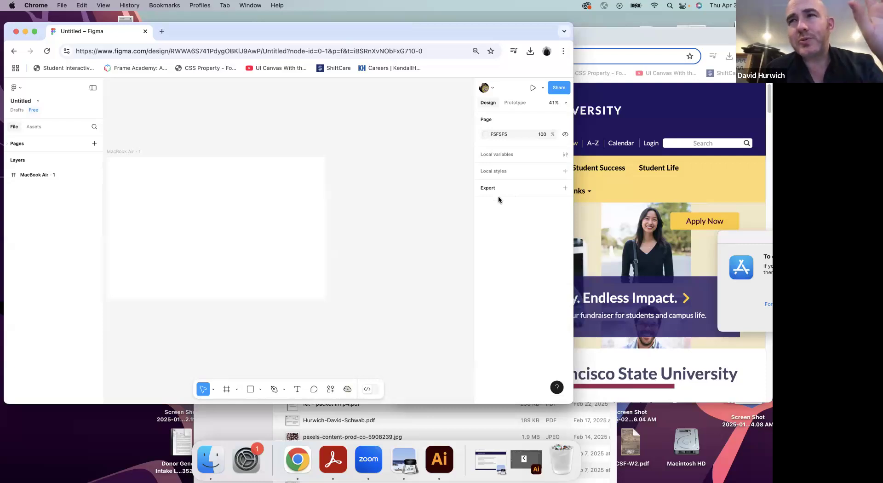
key("space")
left_click_drag(273, 195, 346, 207)
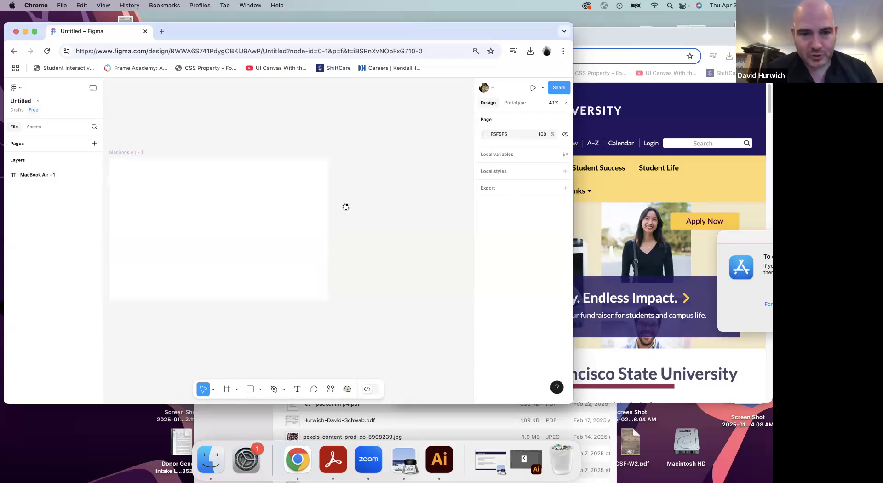
Set the MacBook Air frame's width to 1000, and undo the change
left_click(331, 201)
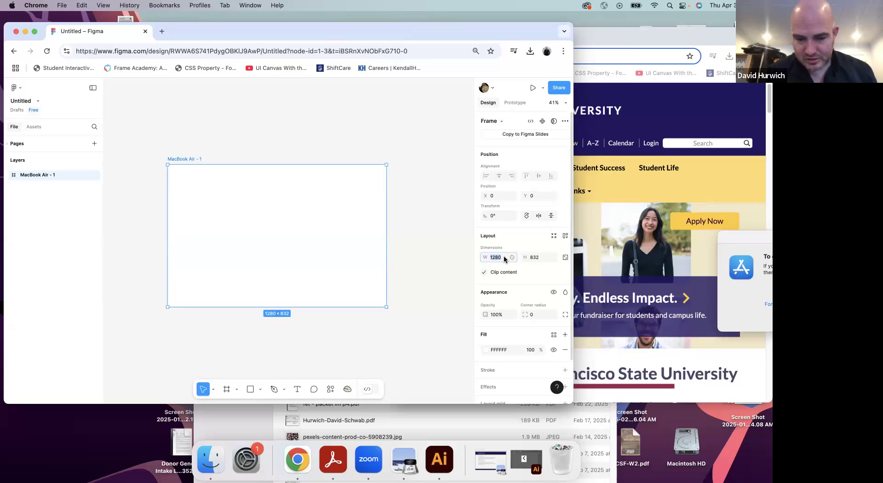
type("10")
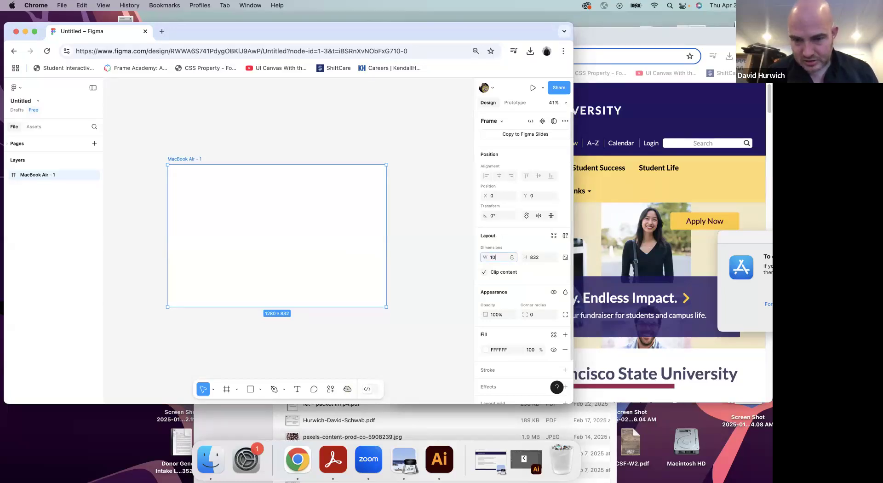
type("00")
key("Return")
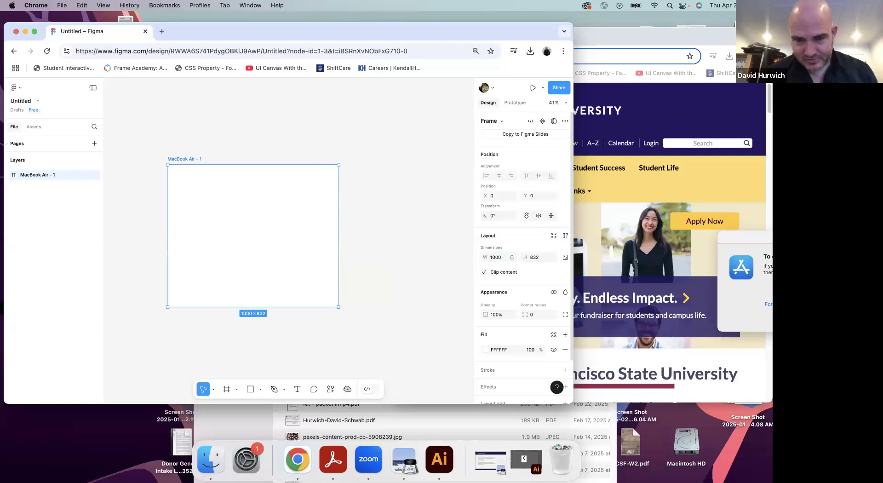
key("super+z")
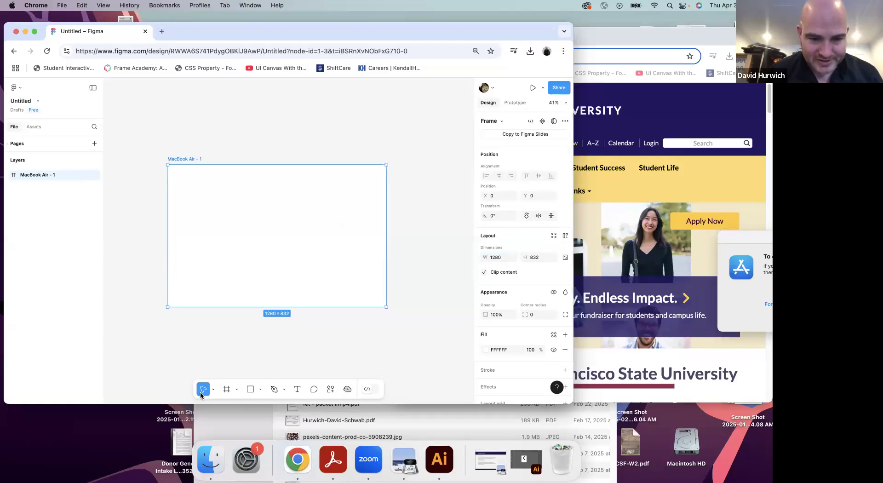
Try to resize the MacBook Air frame by its edge, undo the change, and deselect the frame
left_click_drag(386, 213, 450, 240)
key("super+z")
left_click(452, 242)
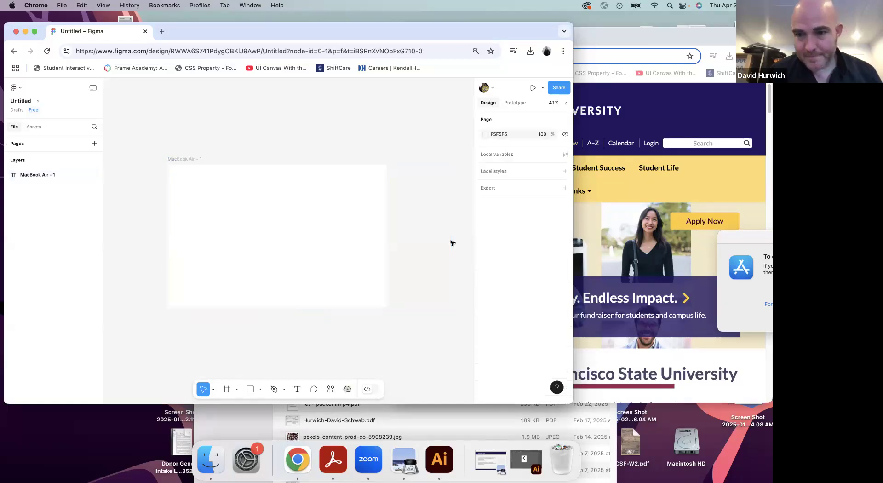
Narrow the Figma window, reposition the frame in view, and bring the San Francisco State University window to the front
left_click_drag(508, 203, 467, 203)
left_click_drag(302, 142, 253, 130)
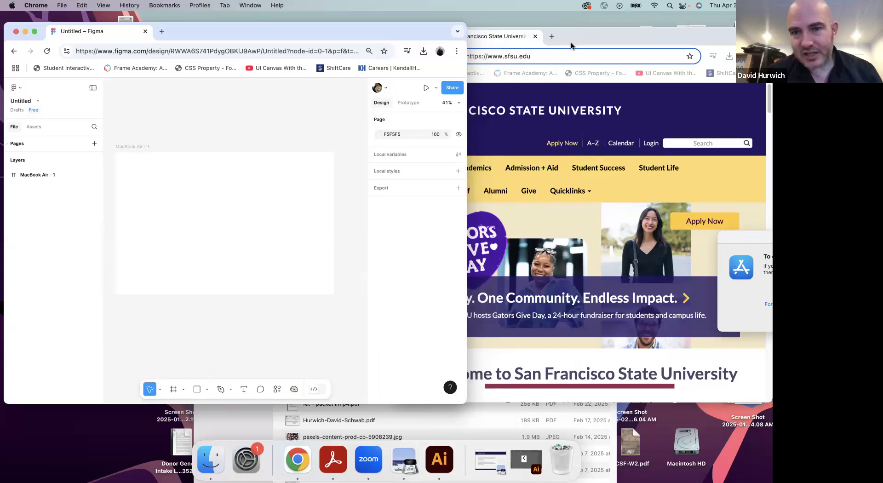
left_click(571, 42)
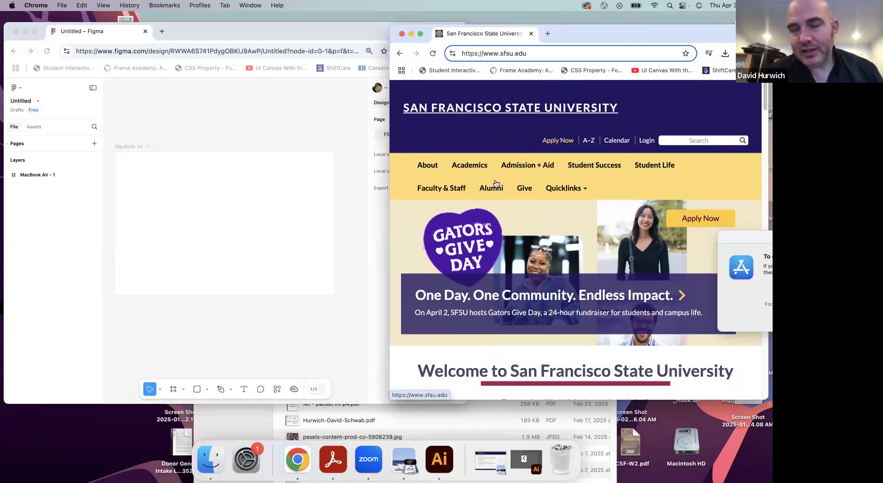
Narrow the Figma window, and reposition and widen the San Francisco State University window for the site's wide desktop layout
left_click(199, 390)
left_click(199, 390)
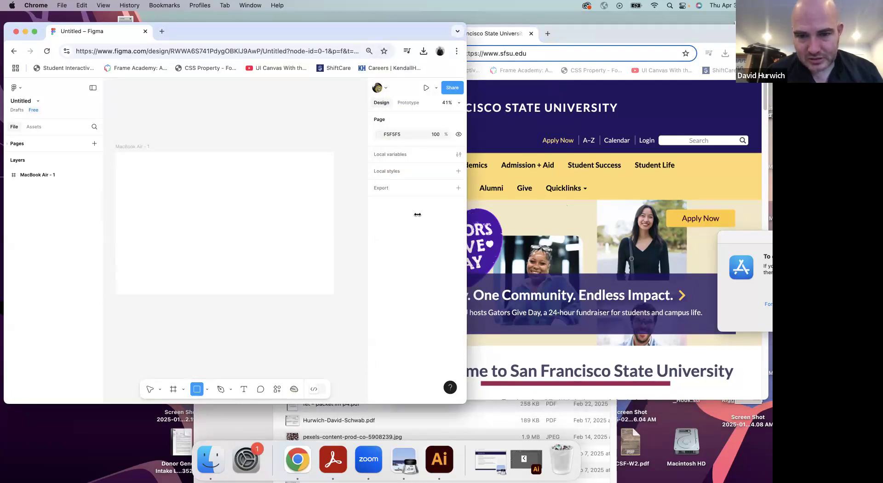
left_click_drag(467, 215, 418, 214)
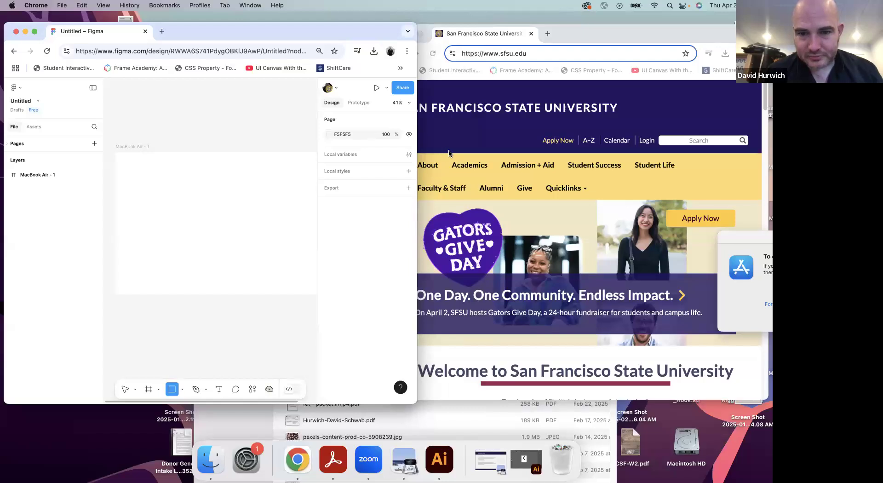
left_click_drag(572, 36, 333, 30)
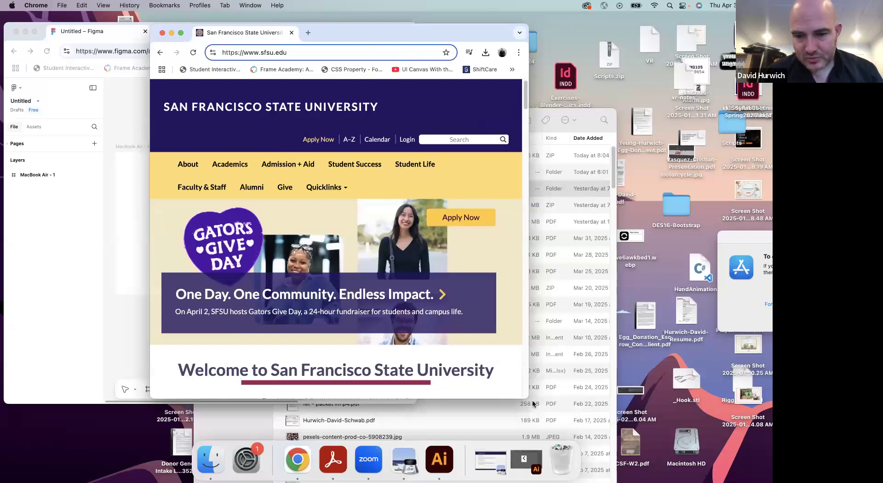
left_click_drag(531, 397, 712, 398)
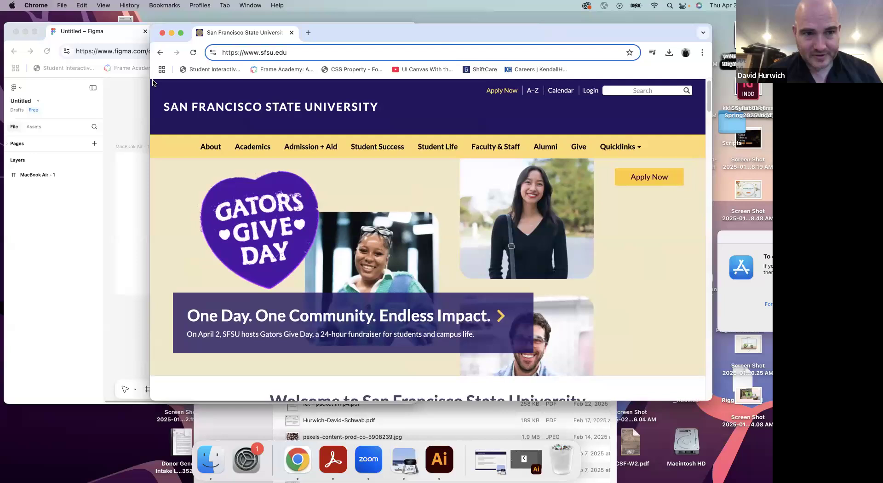
Capture a screenshot of the San Francisco State University page area, and minimize that browser window
key("super+shift+4")
left_click_drag(151, 79, 708, 403)
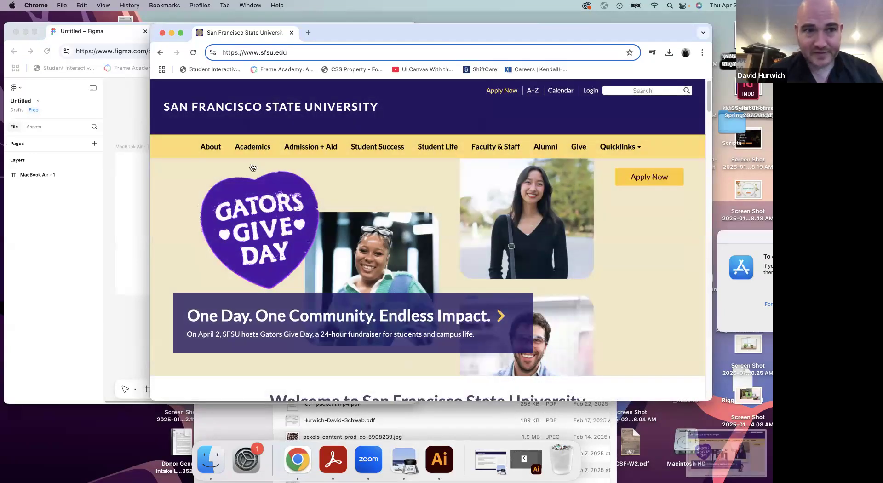
left_click(172, 33)
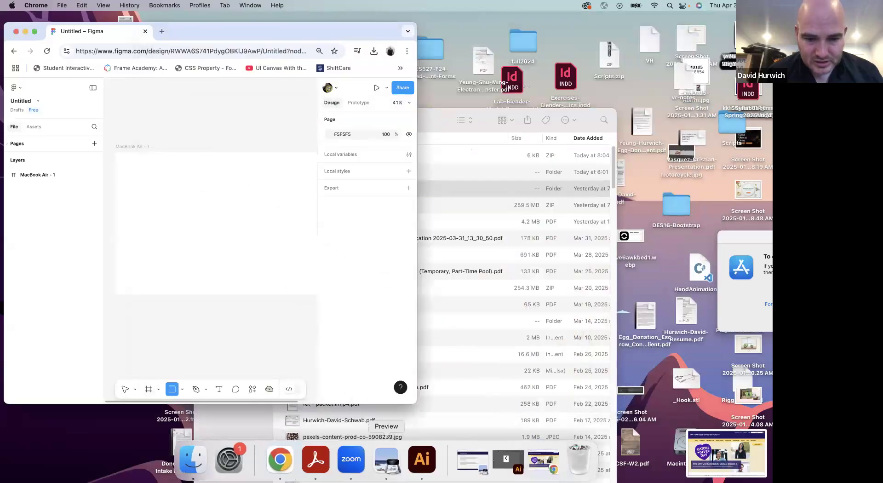
Switch to Finder and open the Desktop file "Screen Shot 2025-04-03 at 8.12.38 AM" in Preview
left_click(205, 460)
left_click(253, 169)
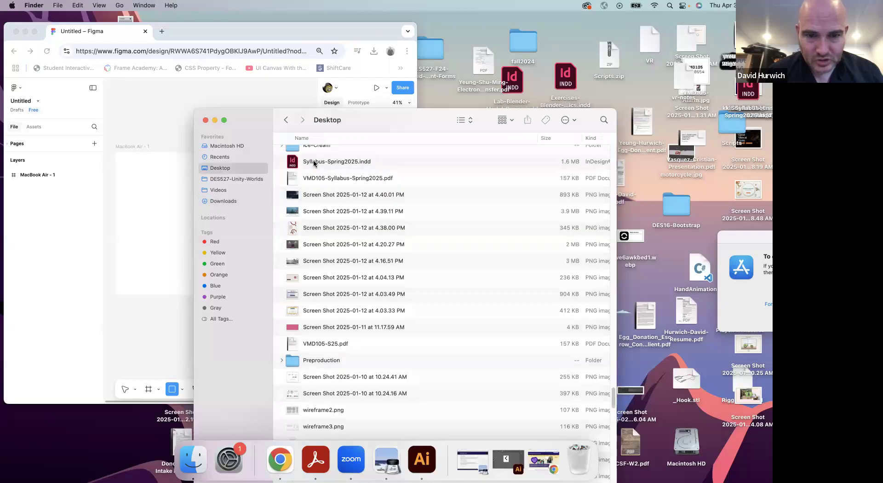
scroll(326, 153, "up", 15)
scroll(325, 153, "up", 15)
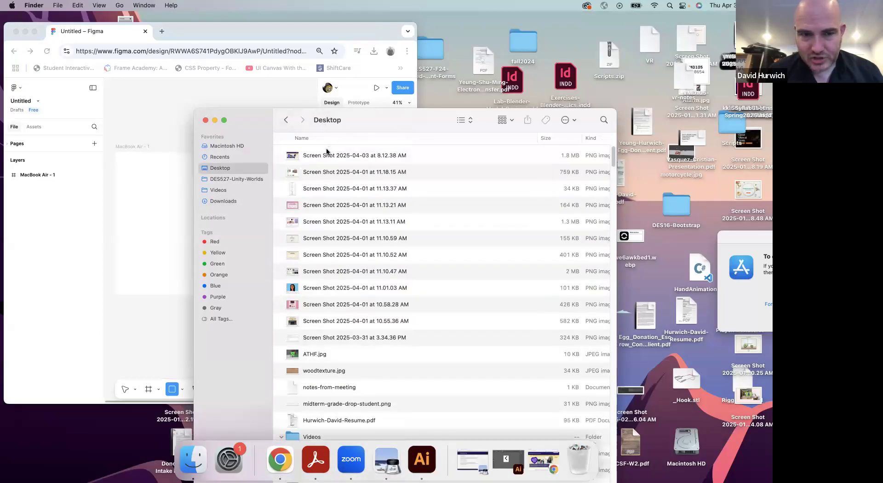
left_click(327, 155)
right_click(328, 155)
mouse_move(366, 170)
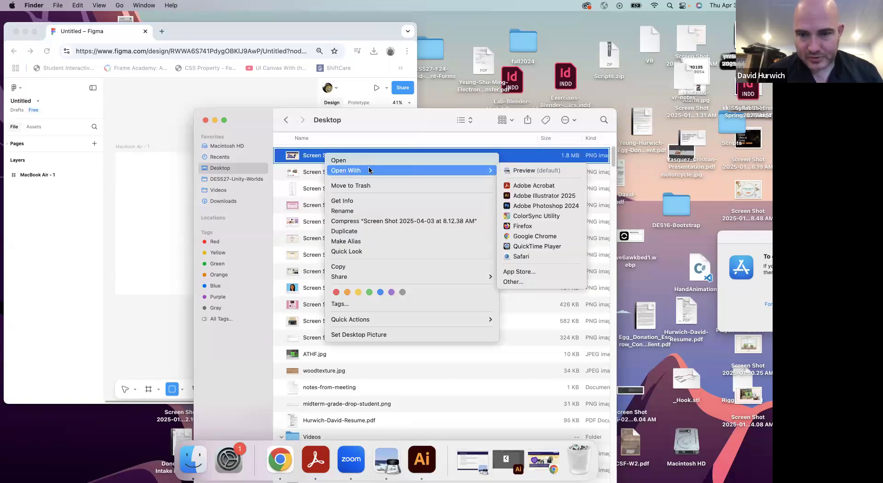
left_click(529, 171)
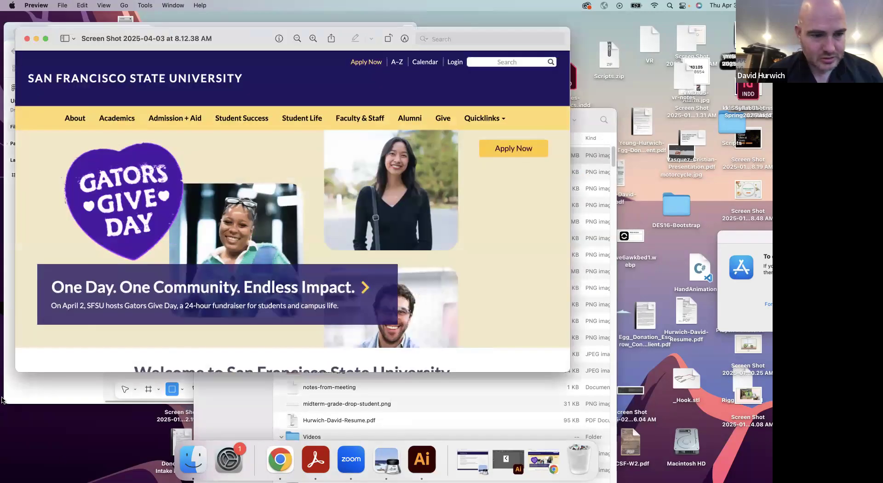
Shrink the Preview window and place it beside the Figma window, closing the Finder window
left_click_drag(16, 369, 265, 317)
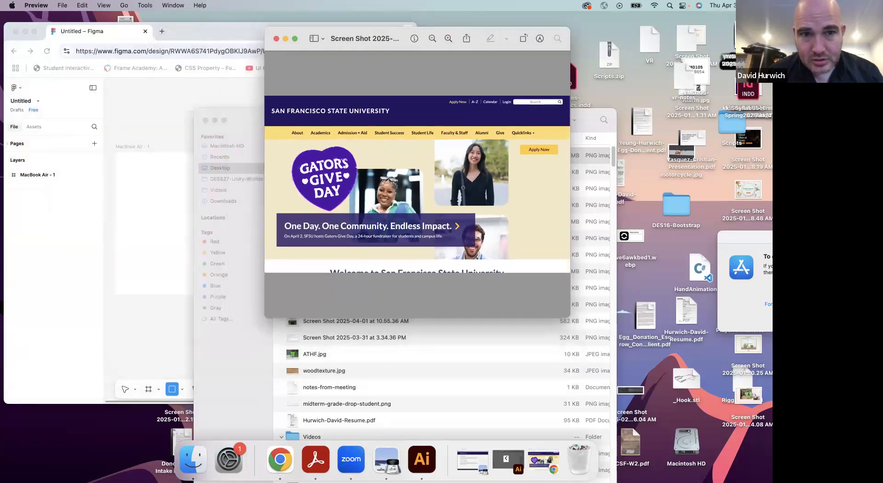
left_click_drag(501, 32, 676, 37)
left_click(205, 120)
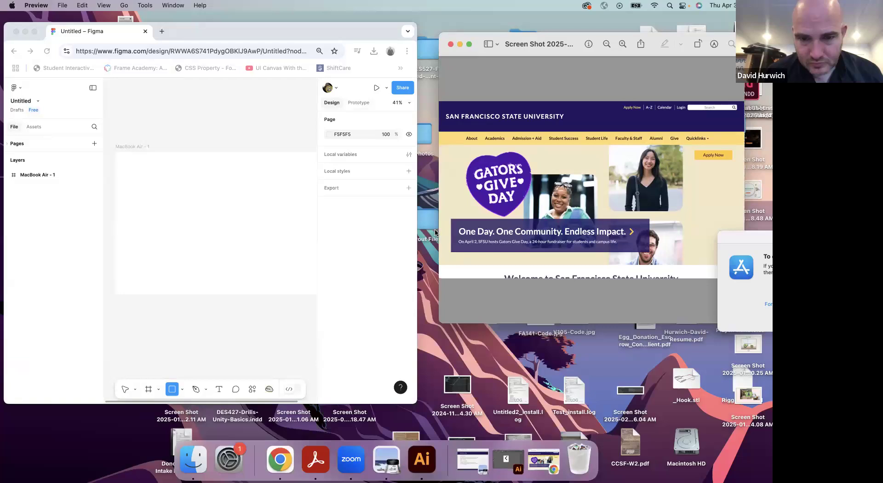
Widen the Figma window slightly and draw a 1280 × 220 header rectangle across the top of the MacBook Air frame
left_click_drag(417, 228, 438, 228)
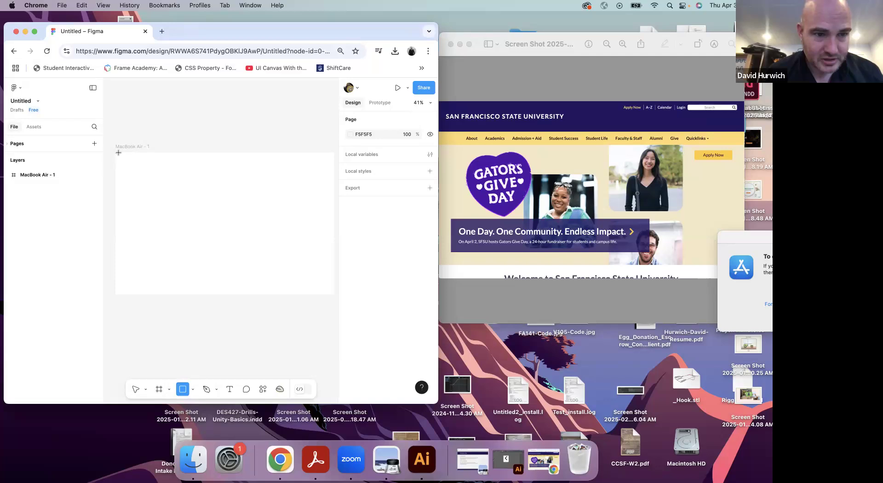
left_click_drag(117, 152, 265, 189)
scroll(272, 138, "left", 5)
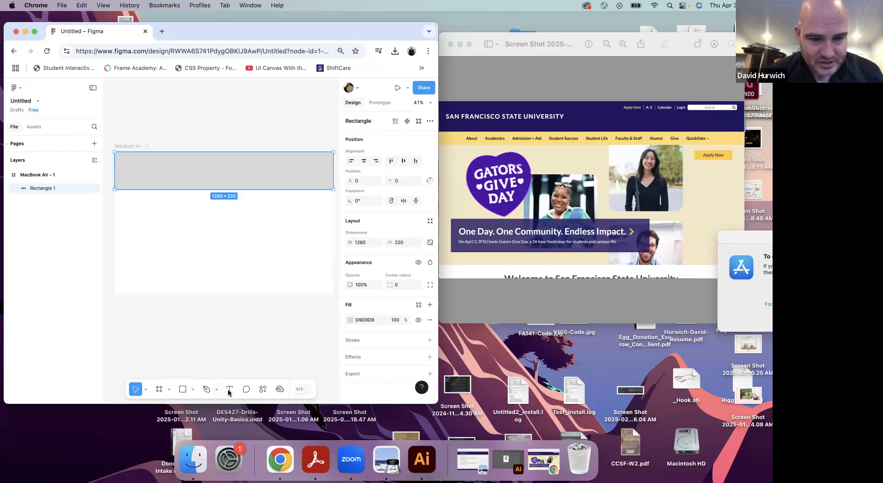
Add the text "San Francisco State Universirty" inside the header rectangle at about X 97, Y 107
key("t")
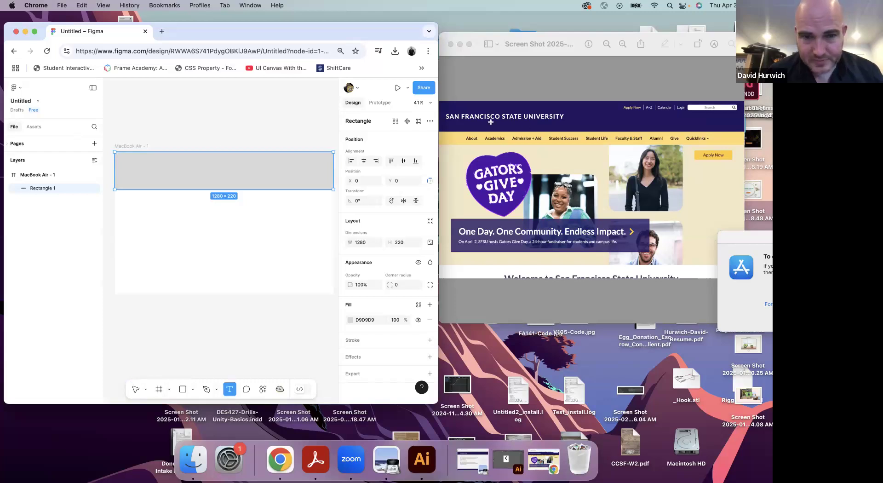
left_click(131, 170)
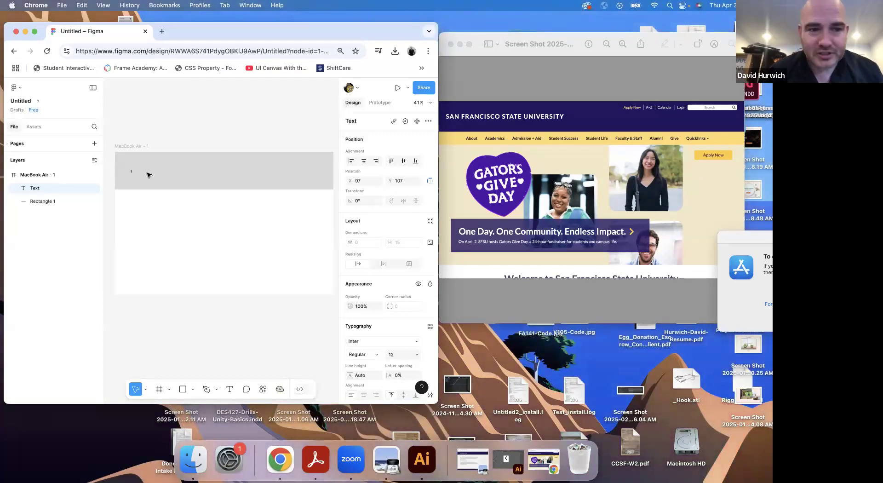
type("San")
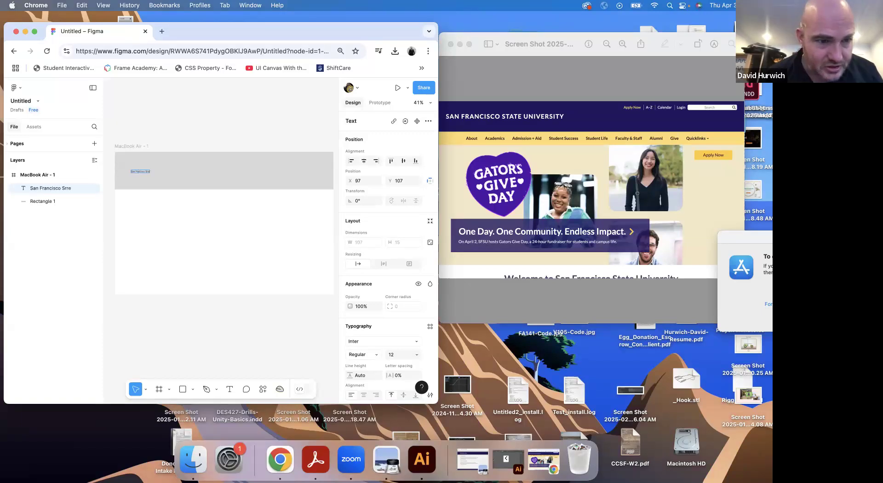
type(" Francisco State Unive")
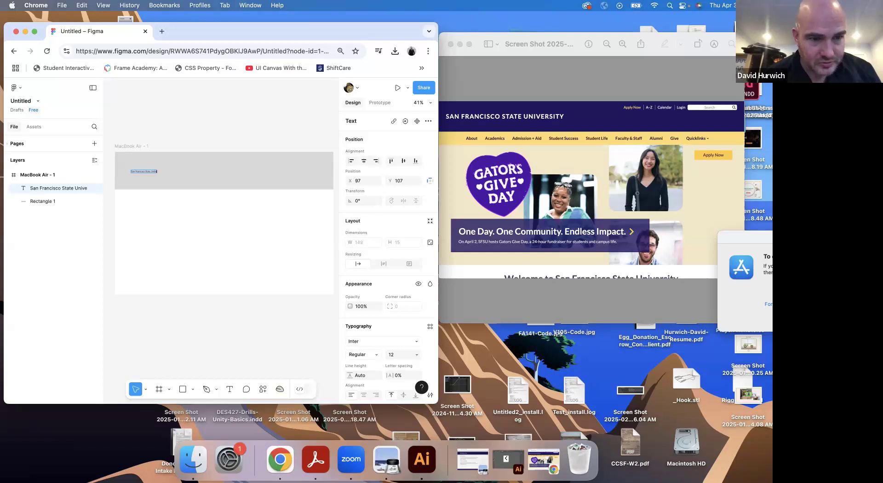
type("rsity")
key("Escape")
Set the header text to size 24 and Bold weight, and finish editing the text
double_click(150, 171)
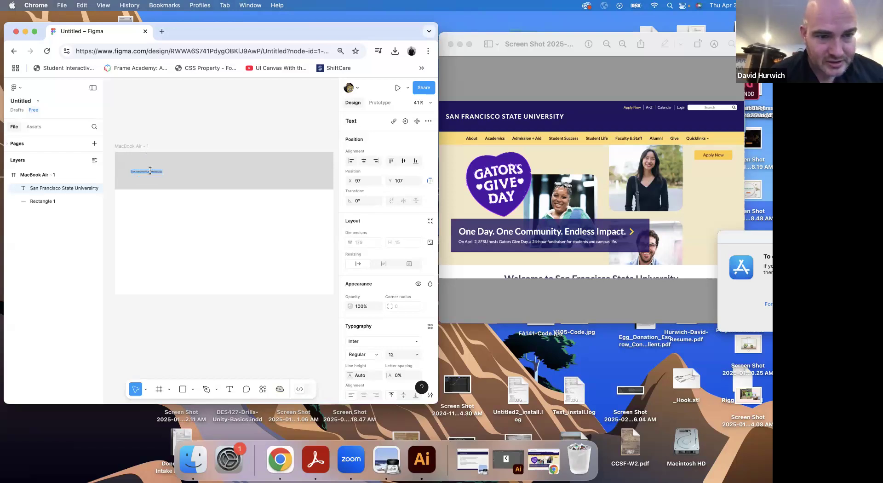
scroll(370, 338, "down", 5)
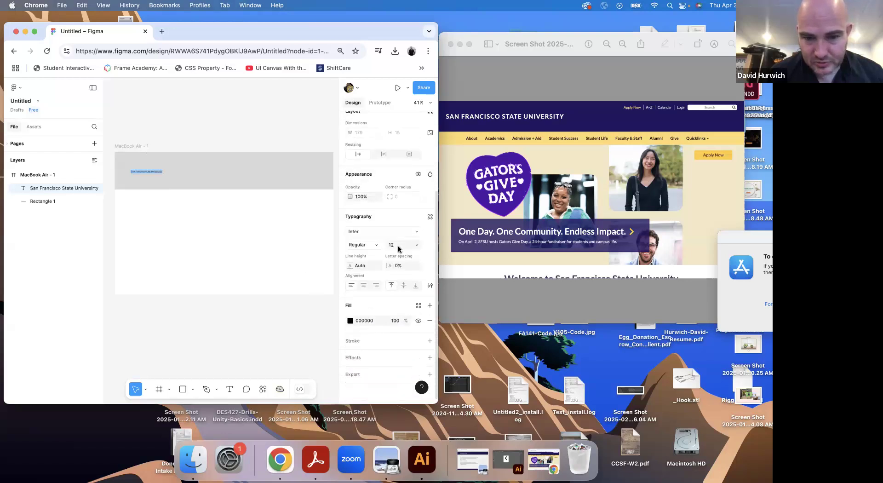
left_click(413, 246)
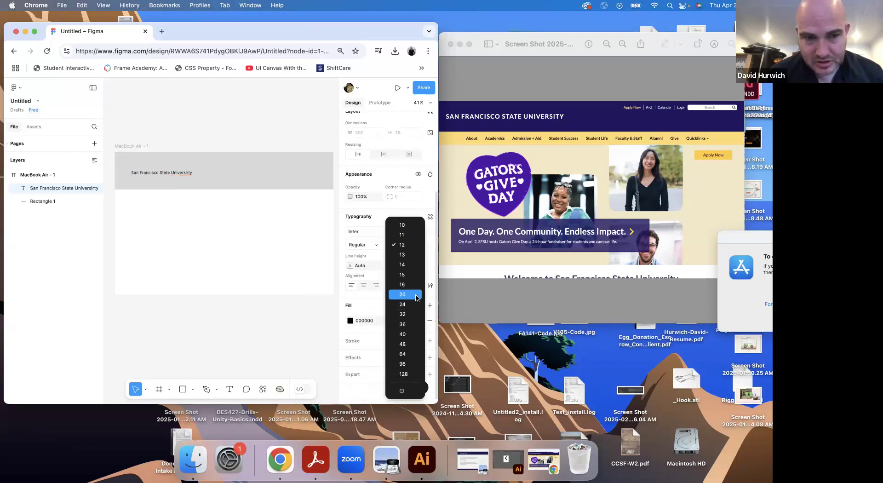
left_click(402, 305)
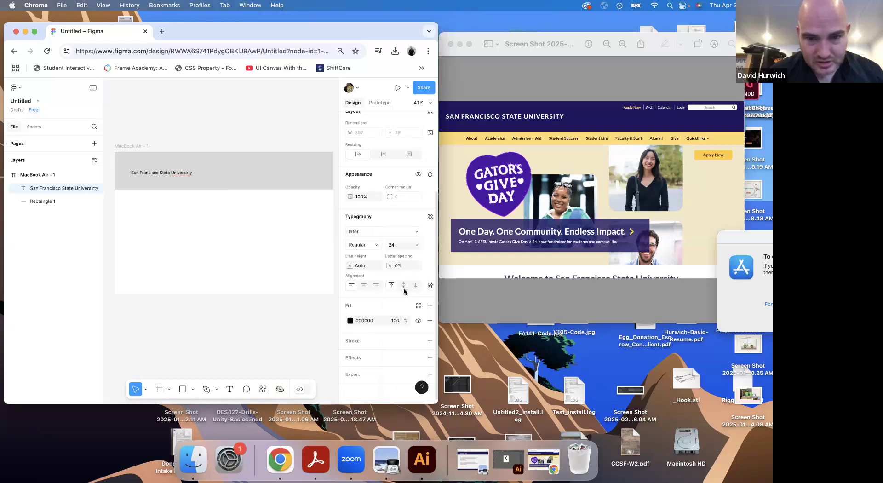
left_click(368, 246)
left_click(365, 274)
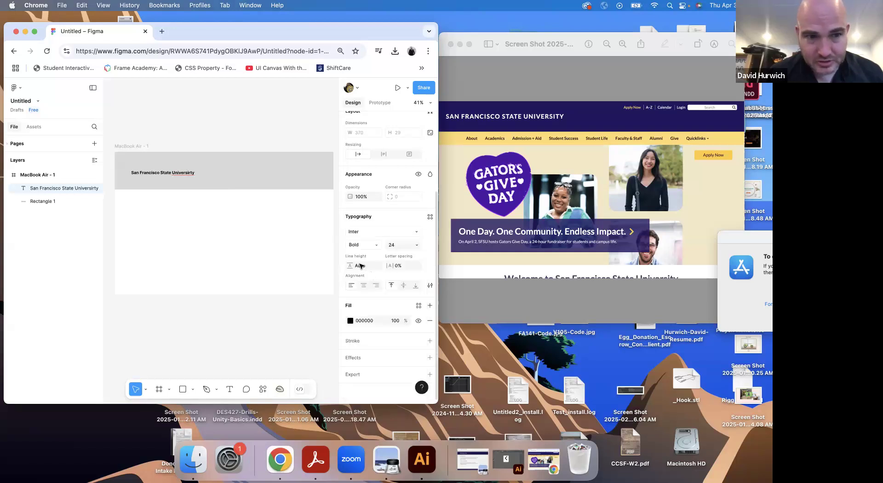
double_click(171, 172)
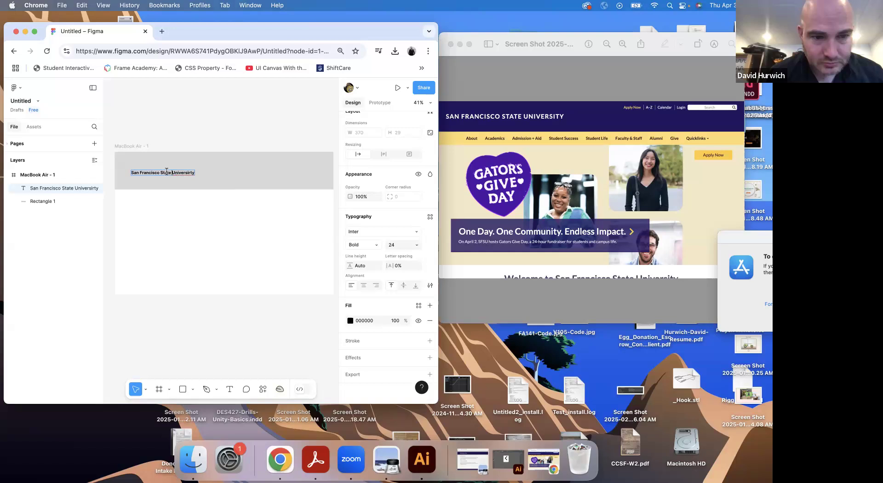
key("Escape")
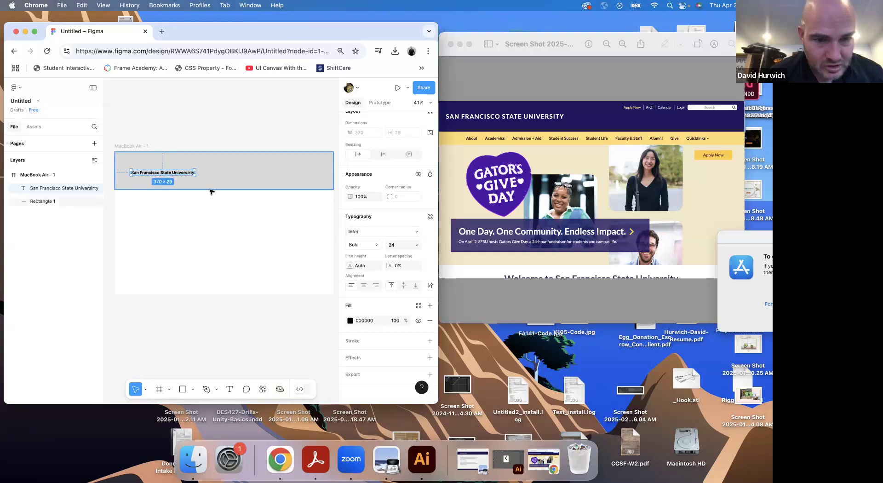
Reduce the header rectangle's height and move the university name up to about X 78, Y 68
left_click(212, 190)
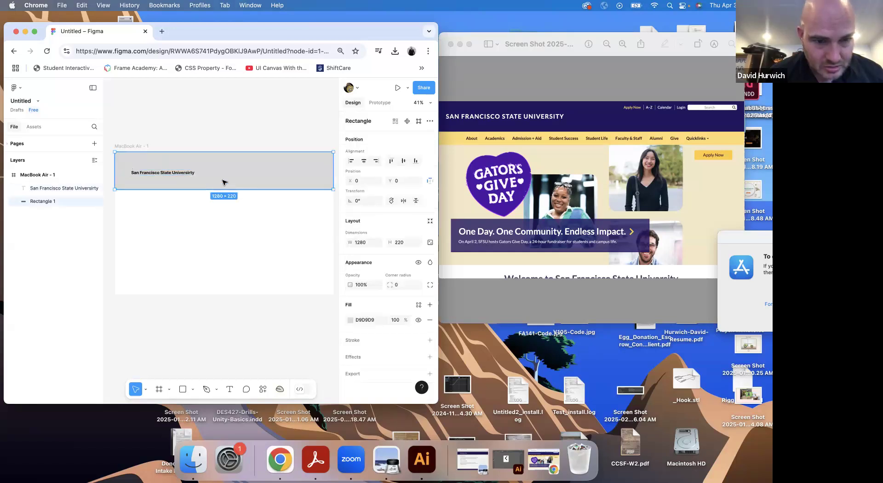
double_click(223, 186)
key("Escape")
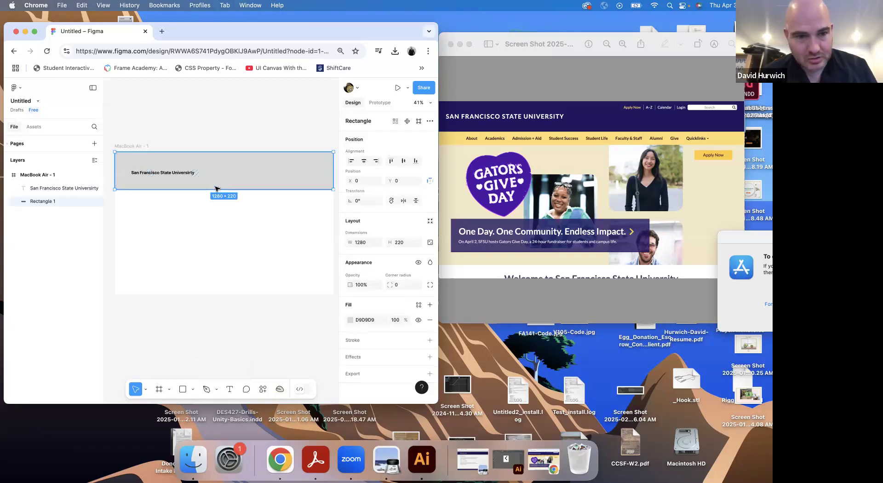
left_click_drag(220, 189, 154, 169)
left_click(164, 192)
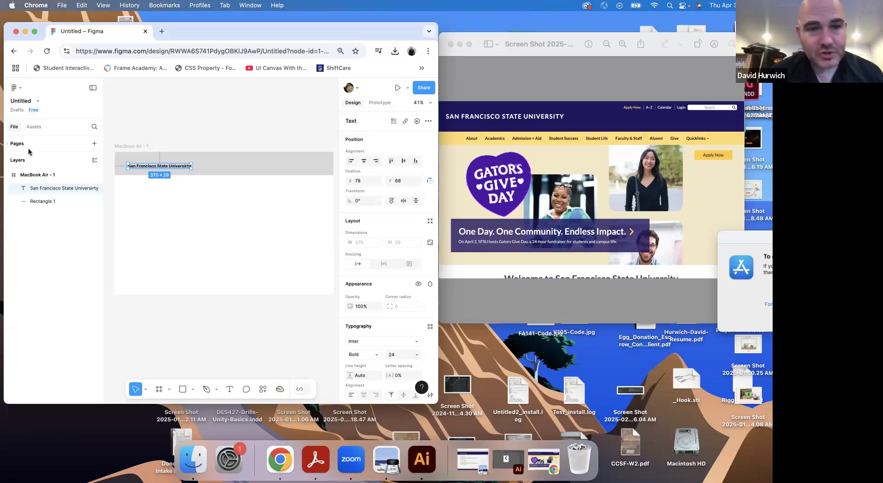
Draw a search box rectangle about 271 × 45 near the header's right end and fill it with white FFFFFF
left_click(183, 390)
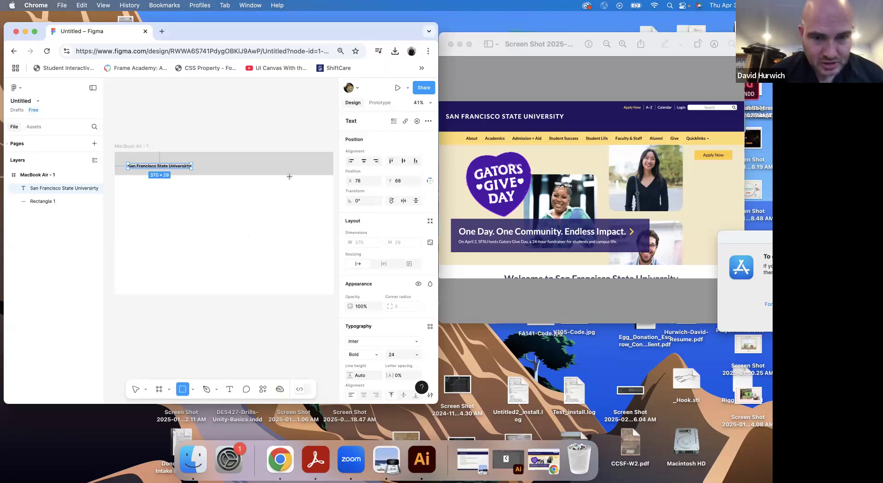
left_click_drag(278, 159, 324, 168)
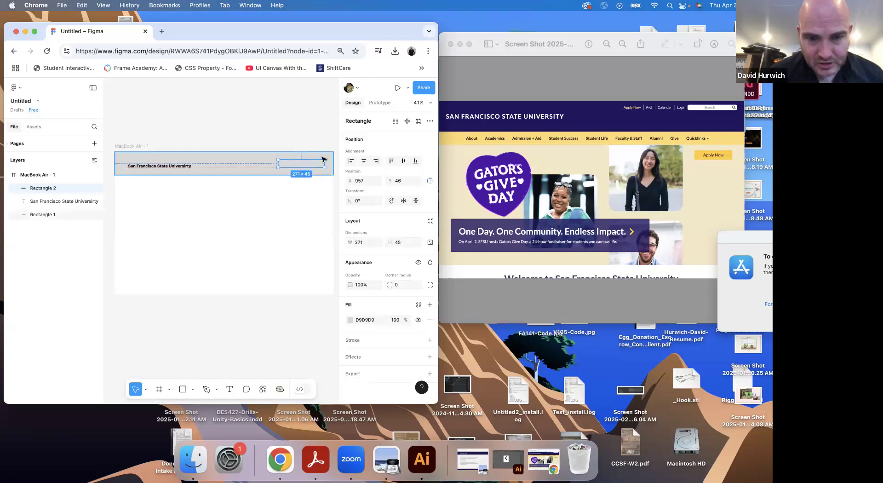
left_click(351, 319)
left_click_drag(289, 285, 242, 221)
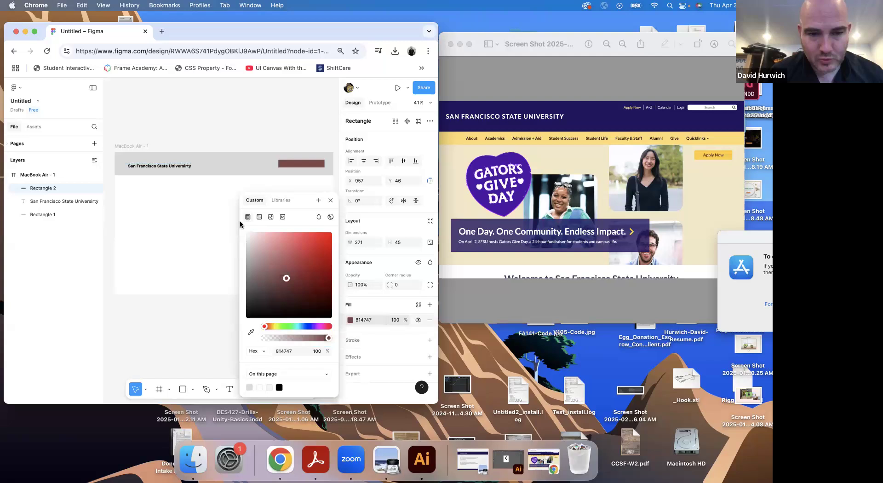
left_click(262, 119)
left_click(302, 165)
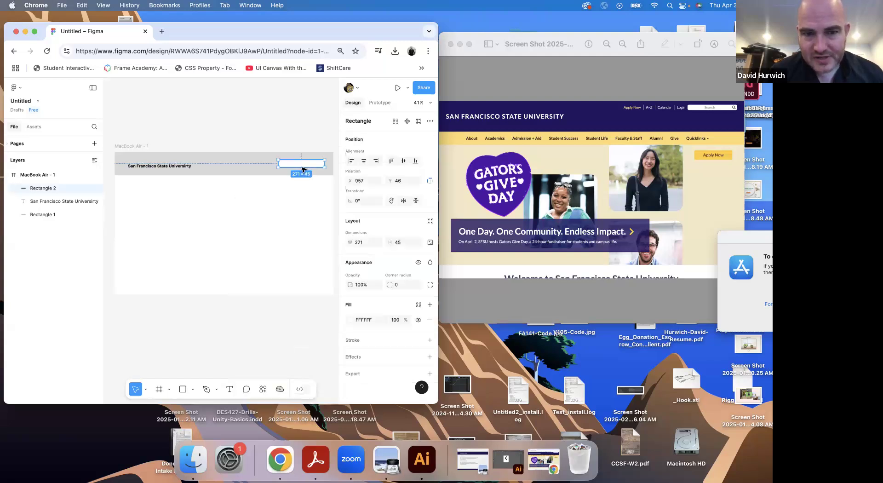
Examine the search field and utility links in the header of the Preview screenshot, and return to Figma
left_click(685, 130)
scroll(598, 195, "up", 5)
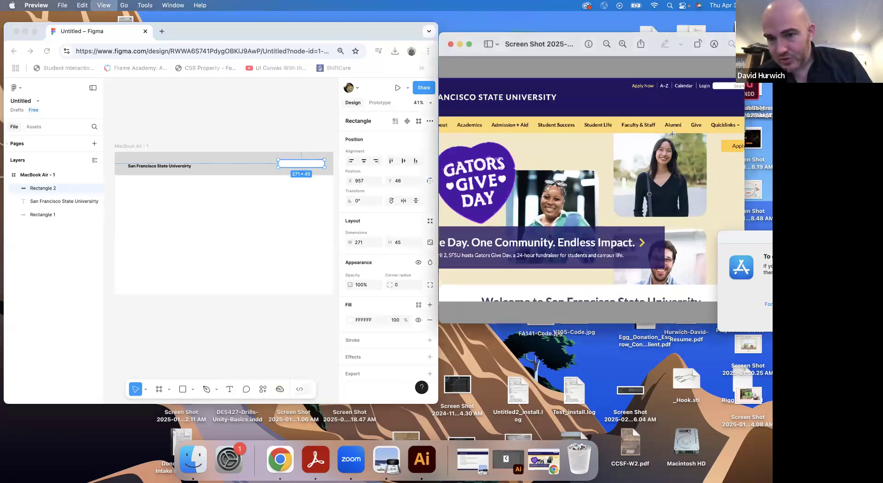
left_click_drag(598, 195, 510, 255)
scroll(621, 183, "right", 5)
scroll(654, 125, "up", 3)
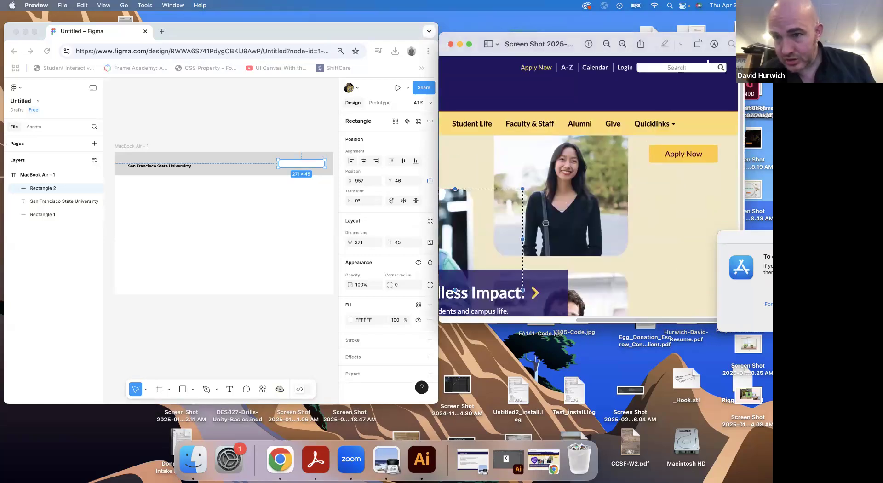
left_click(295, 198)
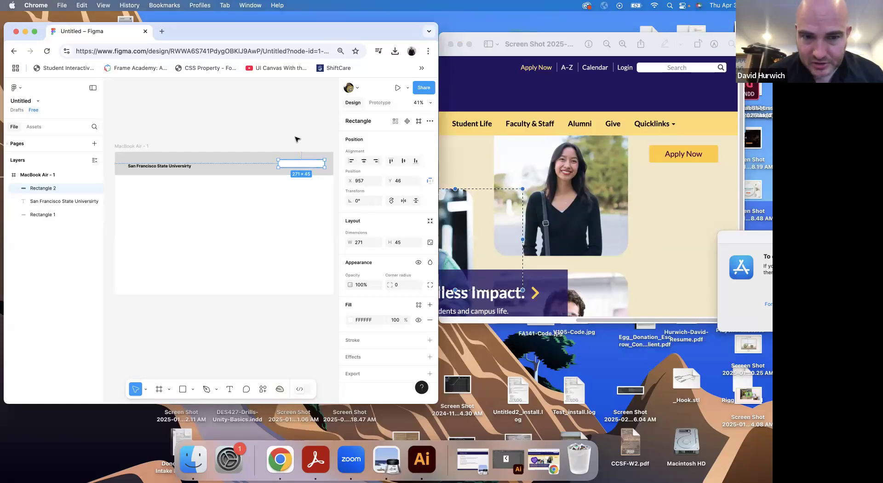
Widen the Figma browser window so the canvas and the search box's full design properties have more room
left_click(296, 138)
left_click(292, 162)
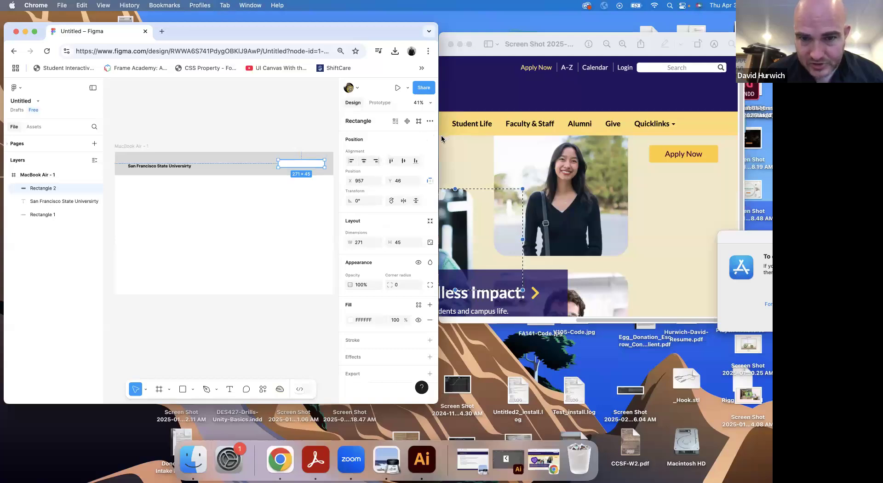
left_click_drag(438, 139, 469, 156)
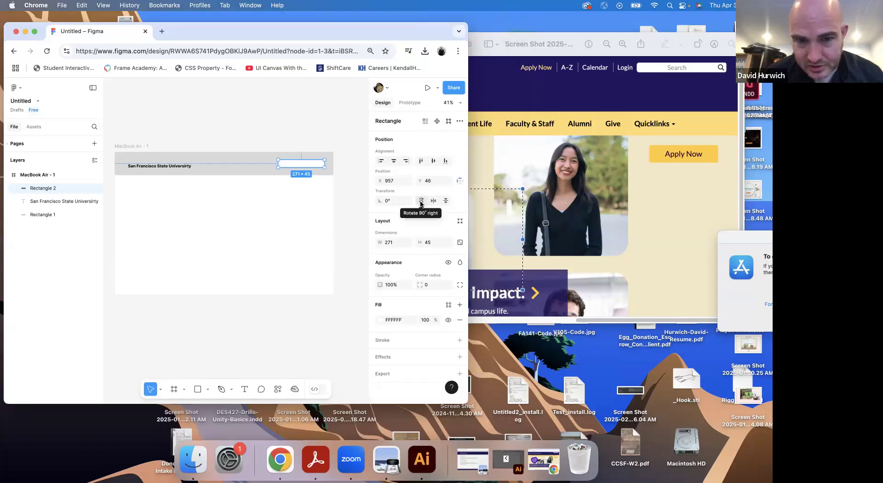
left_click(459, 181)
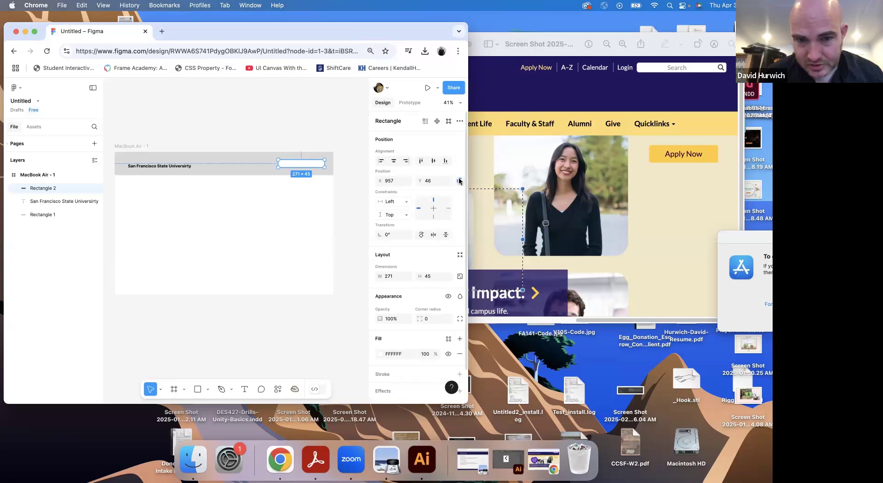
left_click(459, 182)
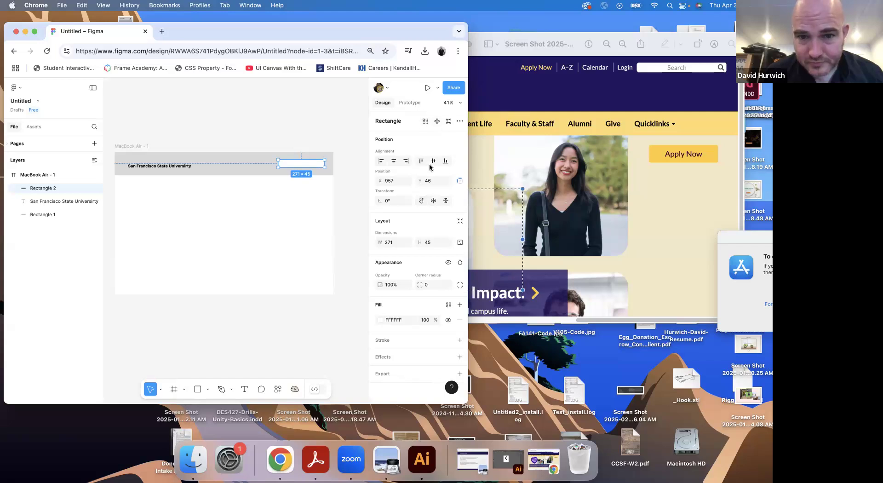
left_click_drag(486, 189, 554, 194)
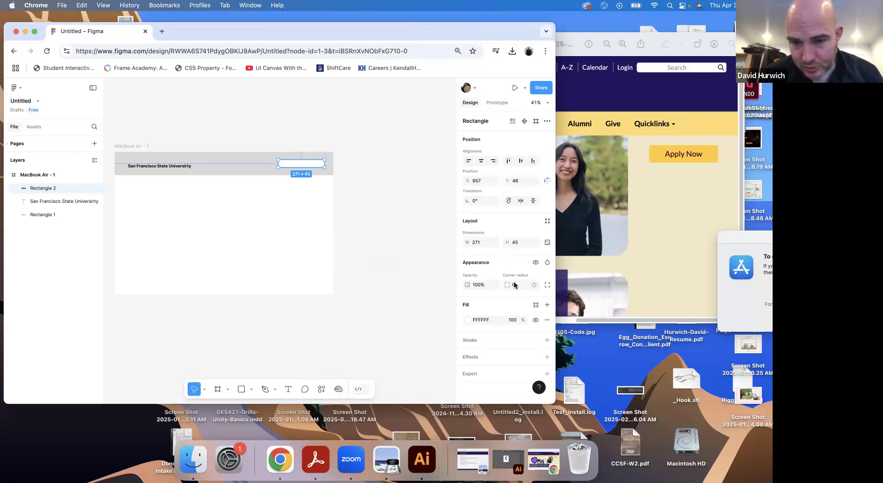
Set the search box rectangle's corner radius to 9 and deselect it
left_click_drag(506, 285, 539, 284)
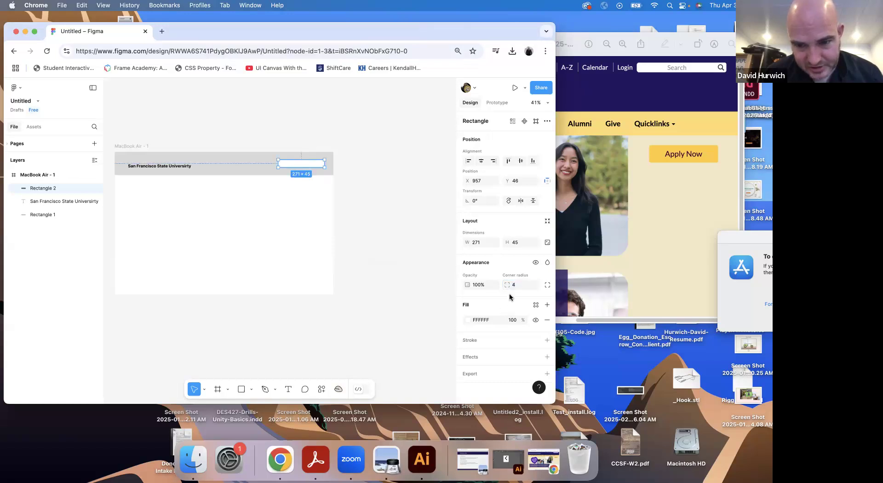
left_click_drag(513, 288, 548, 283)
left_click(416, 247)
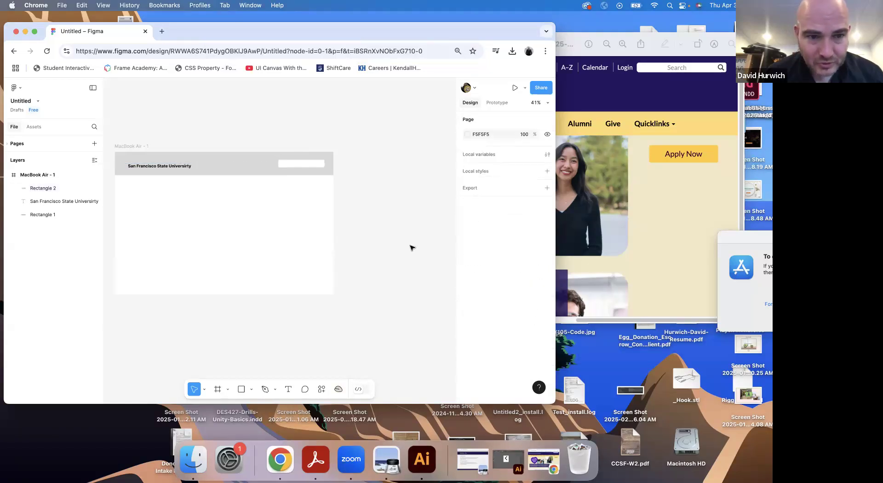
Add the text "Apply | A- Z | Calendar | Login" in the empty area of the frame below the header
left_click(597, 92)
left_click(143, 142)
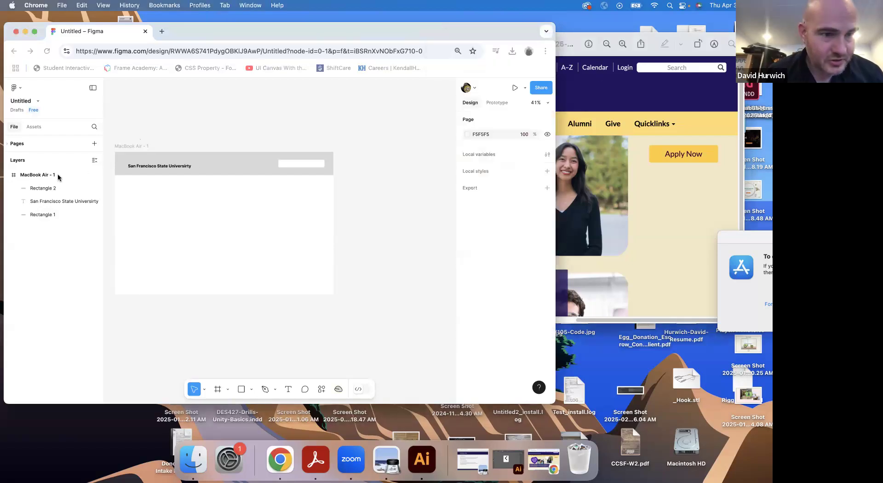
left_click(286, 390)
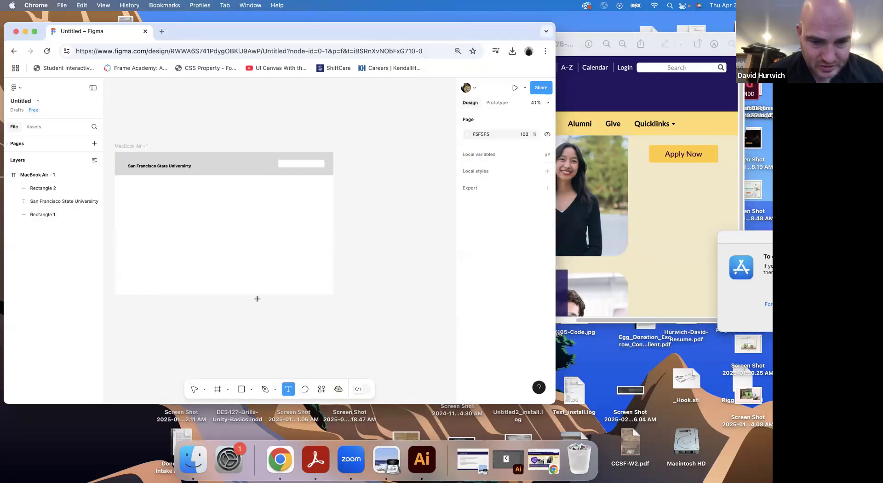
left_click(182, 241)
type("Apply | A- Z")
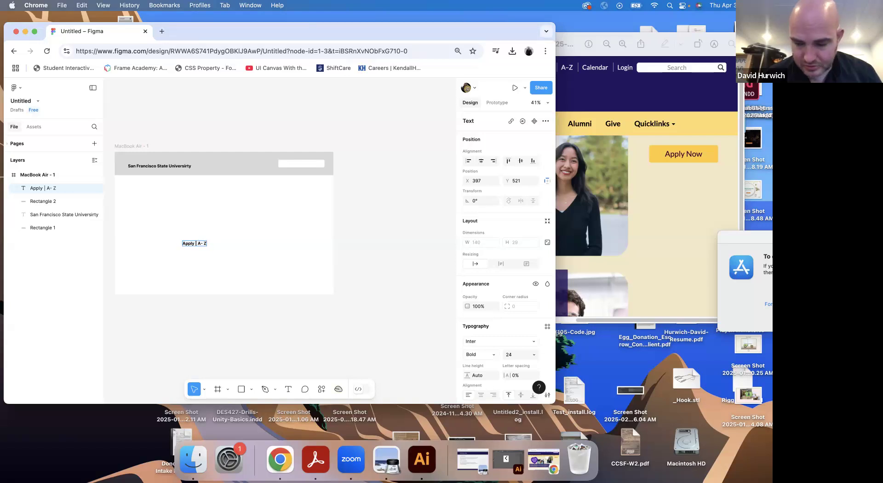
type("Calendar")
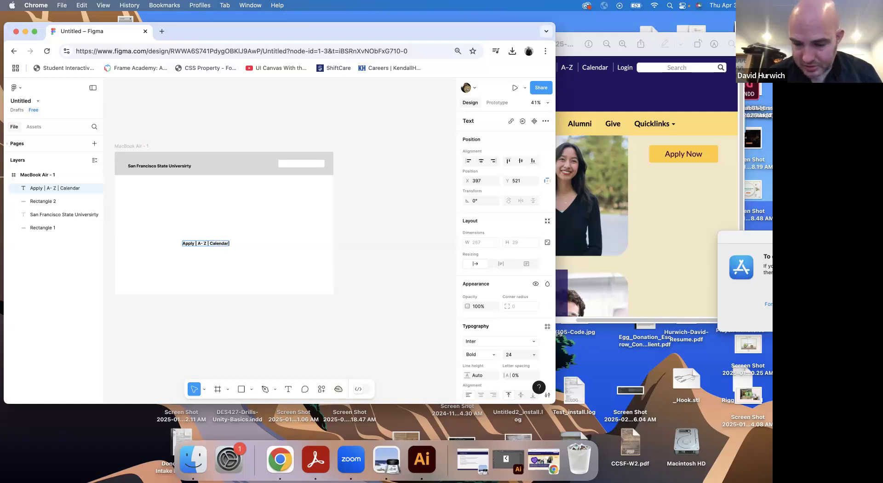
type(" | Login")
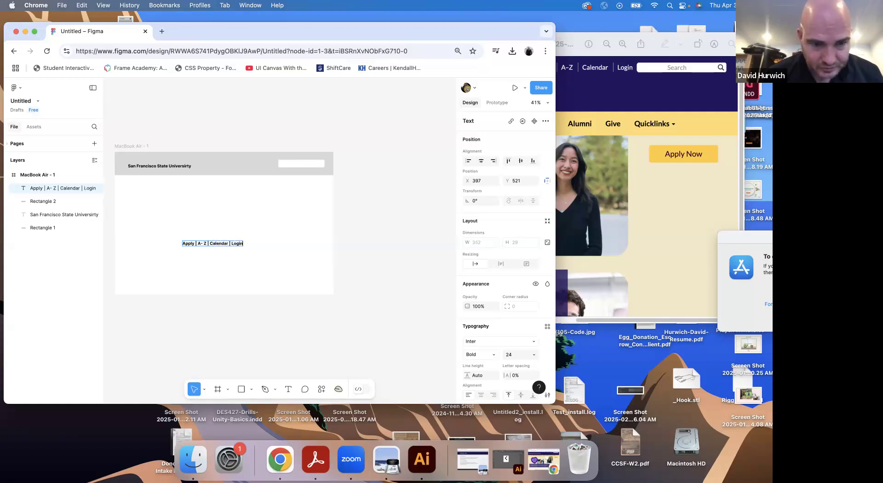
Set the utility link text to Medium weight and move it up into the header, near the search box
triple_click(215, 244)
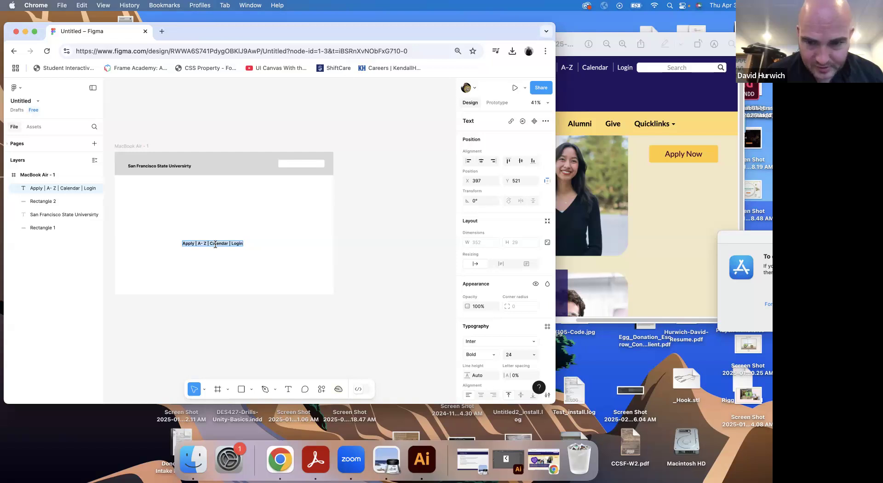
scroll(499, 322, "down", 1)
scroll(498, 324, "down", 5)
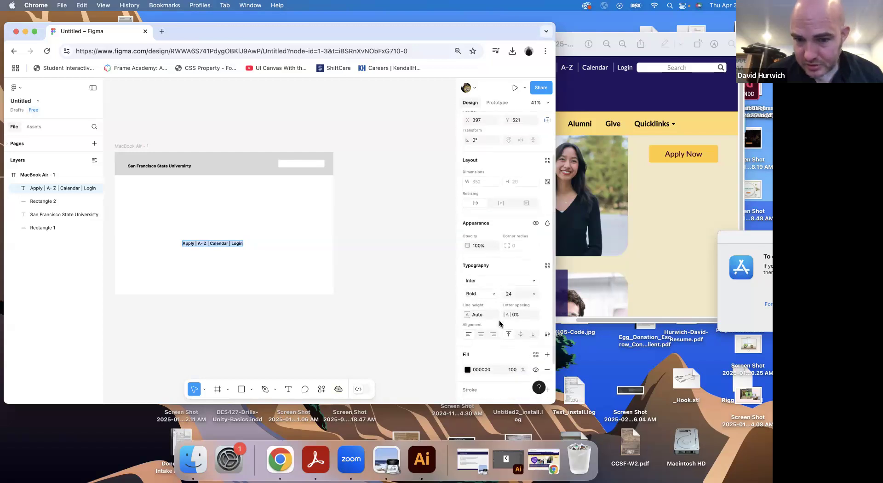
left_click(489, 294)
left_click(489, 274)
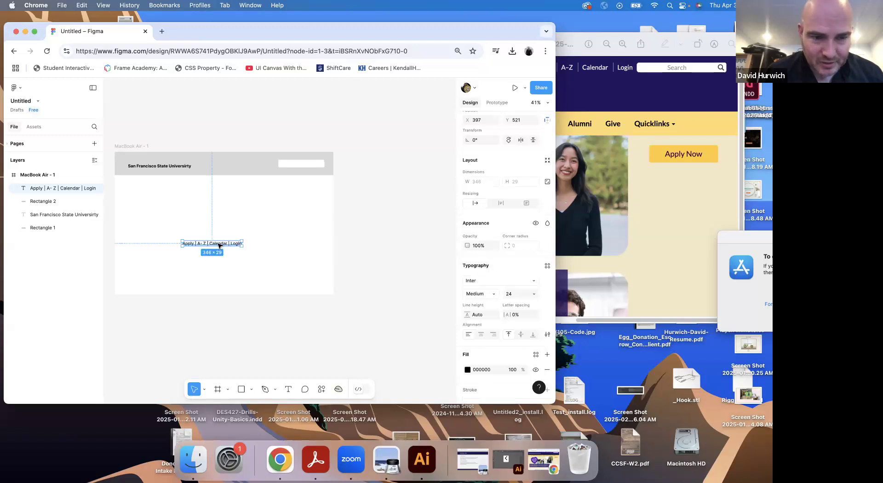
left_click_drag(217, 245, 260, 163)
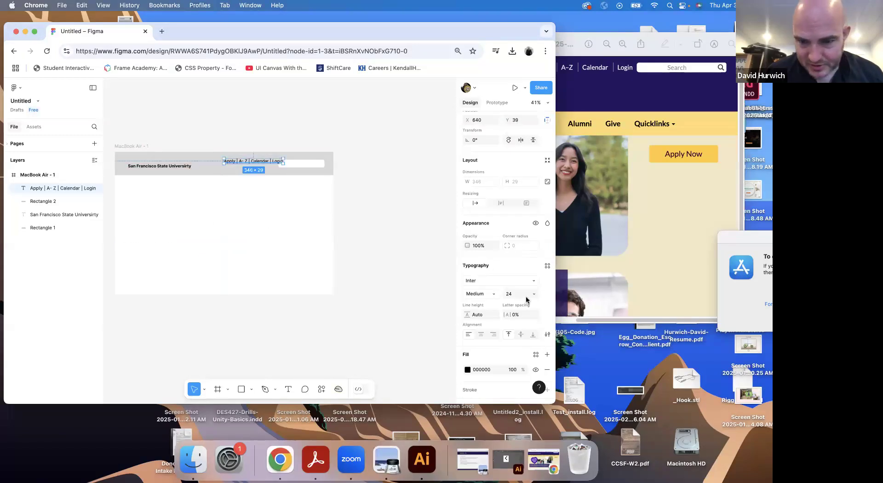
Reduce the utility link text to size 19 and place it just before the search box at about X 669, Y 51
left_click(526, 297)
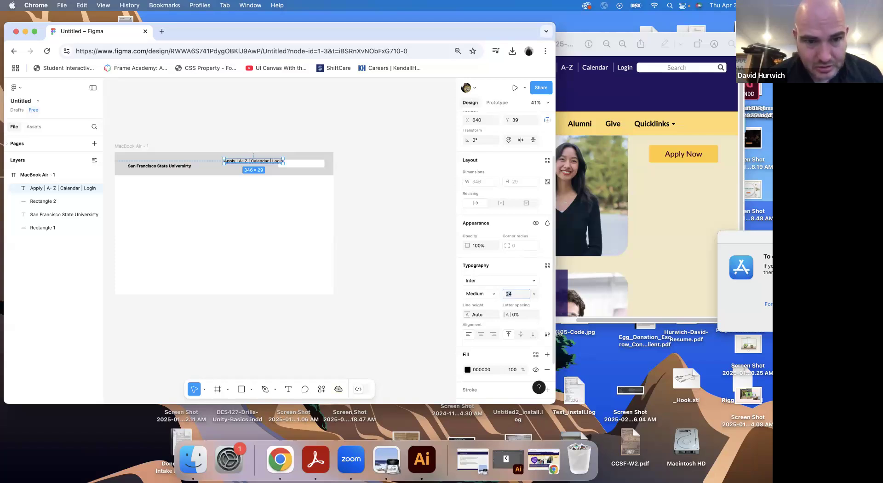
key("Down")
key("Down")
key("Down")
key("Down")
key("Down")
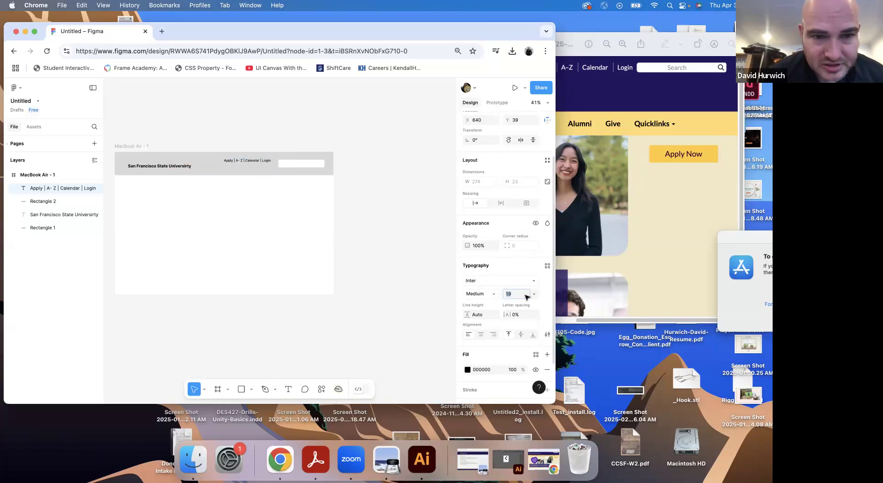
left_click(251, 149)
left_click_drag(250, 165, 254, 164)
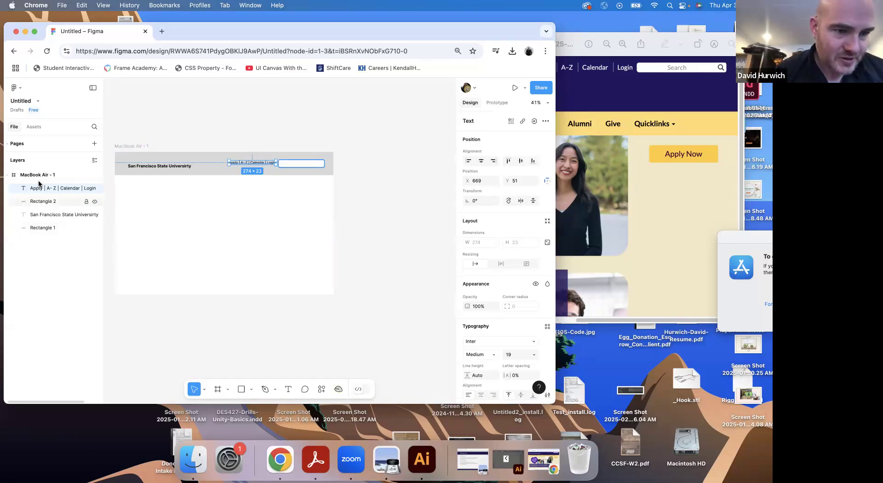
Rename the header background rectangle's layer as Header Backer
left_click(41, 229)
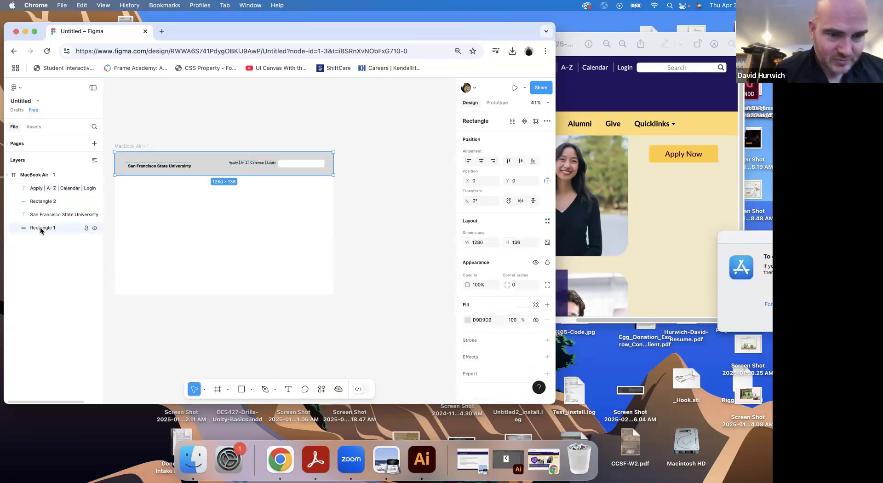
left_click(42, 202)
left_click(35, 229)
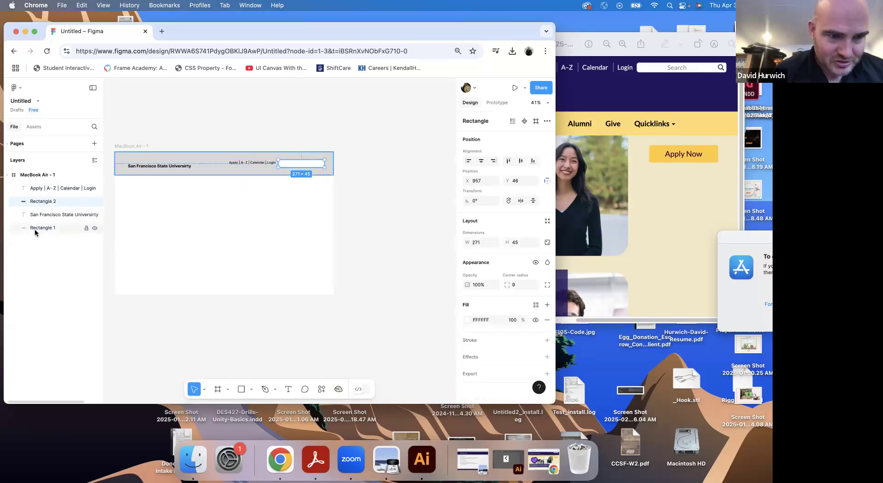
double_click(37, 228)
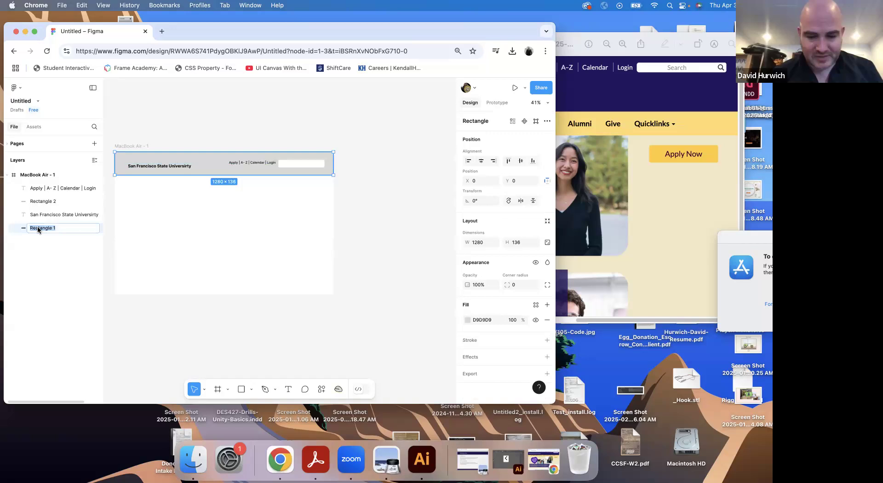
type("h")
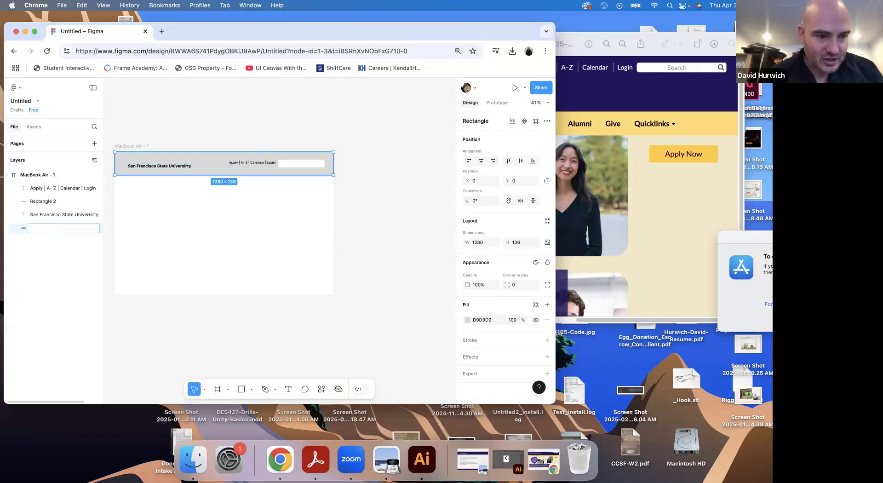
type("eader Backer")
key("Return")
Rename the search box rectangle's layer as Search Bar
key("Up")
key("Up")
left_click(41, 201)
double_click(40, 201)
type("Search")
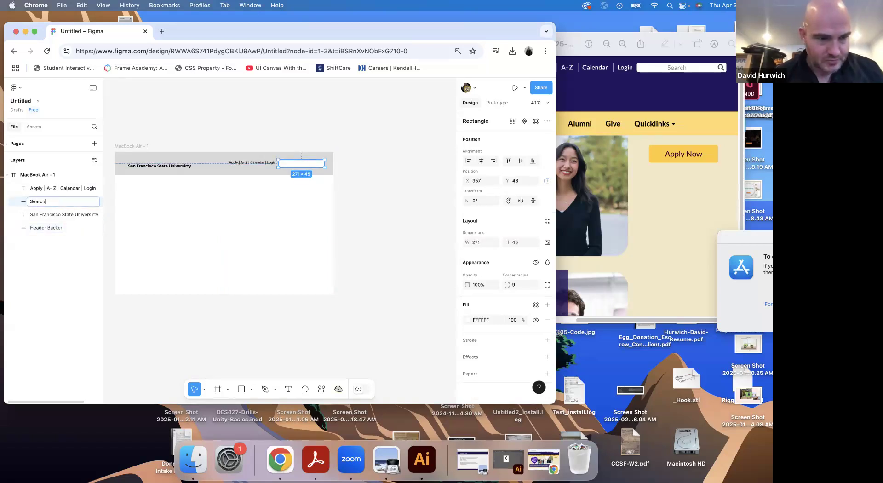
type(" Bar")
key("Return")
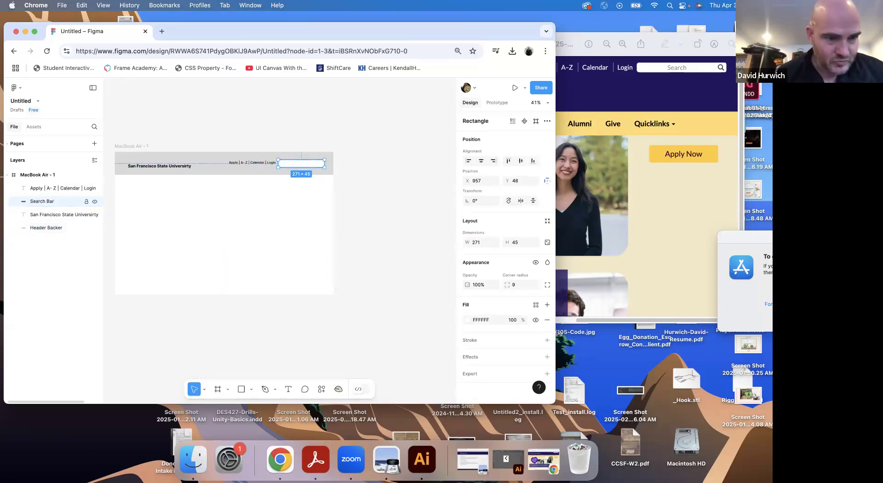
Group the utility links, Search Bar, university name and Header Backer layers, and name the group Header
left_click(42, 188)
left_click(39, 229, "shift")
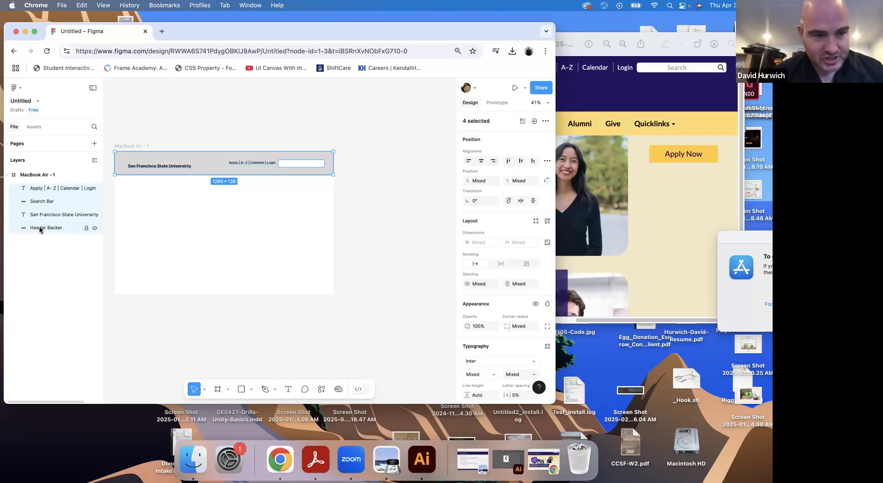
key("super+g")
double_click(37, 189)
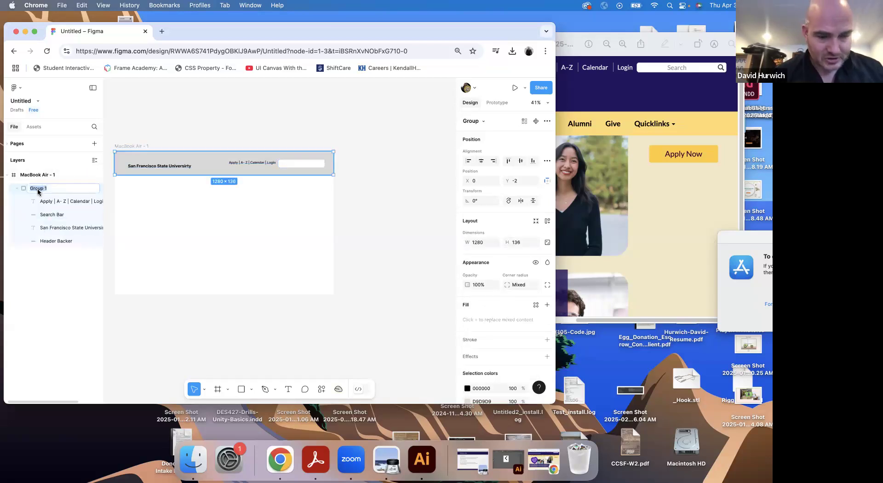
type("HEader")
key("BackSpace")
type("ea")
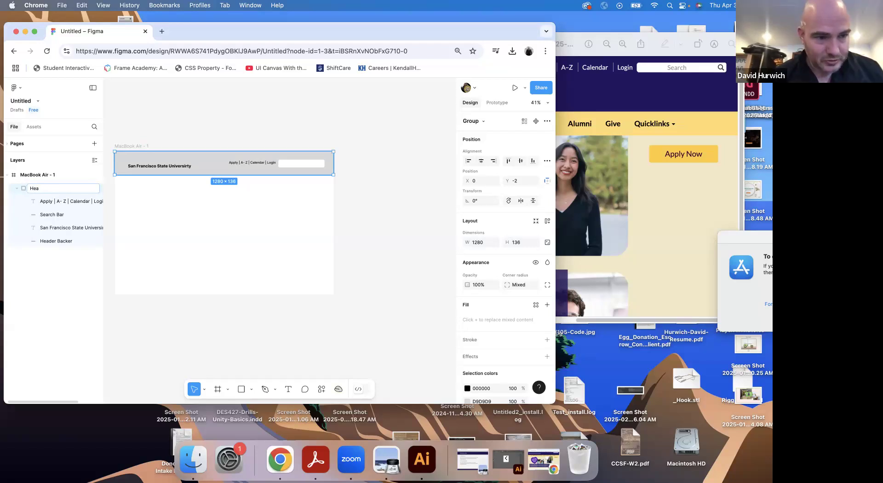
type("xer")
key("Return")
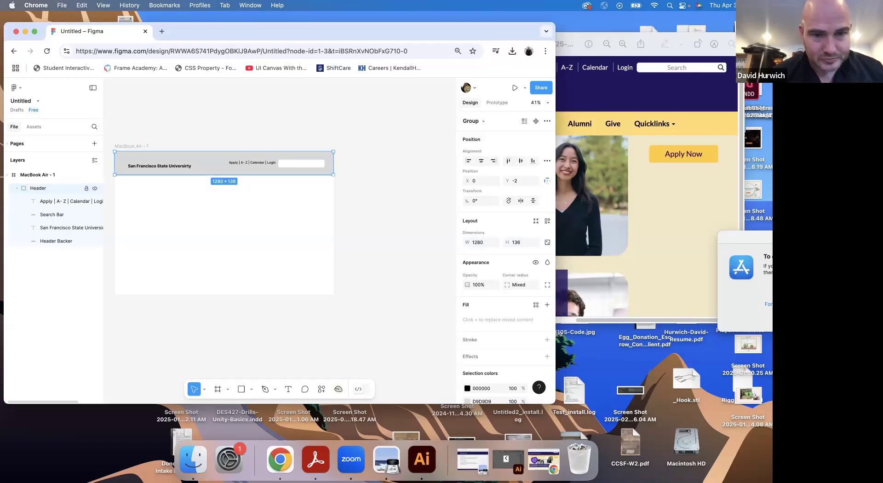
Move the university name to about X 61, Y 54, and check the navigation bar in the Preview screenshot
double_click(147, 168)
left_click_drag(142, 167, 140, 164)
left_click(689, 196)
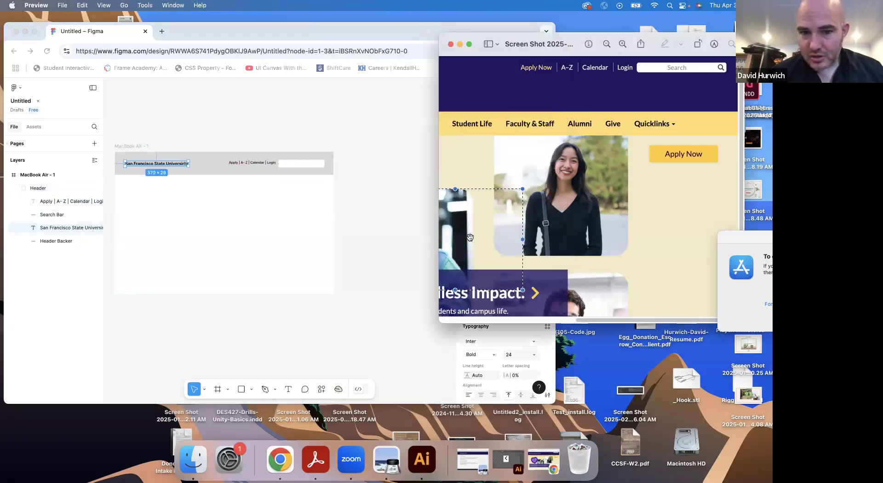
mouse_move(439, 239)
left_mouse_down()
mouse_move(164, 244)
mouse_move(438, 246)
left_mouse_up()
left_click(252, 248)
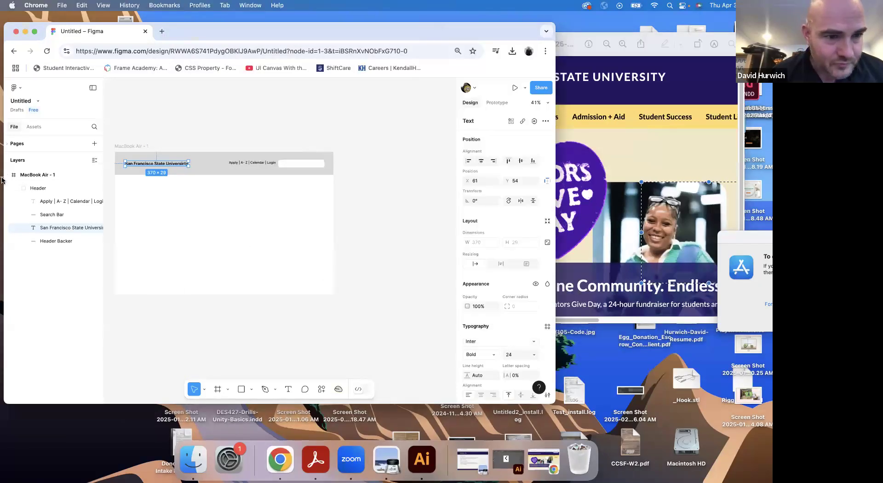
Draw a full-width navigation bar rectangle of 1280 × 100 below the header at Y 140 and fill it with gray 7E7E7E
left_click(241, 389)
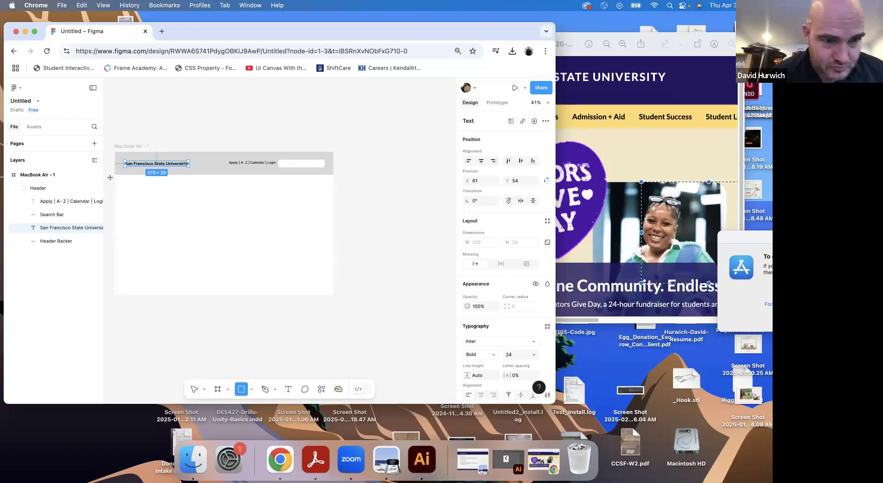
left_click_drag(115, 176, 344, 193)
left_click(467, 320)
left_click_drag(375, 297, 355, 278)
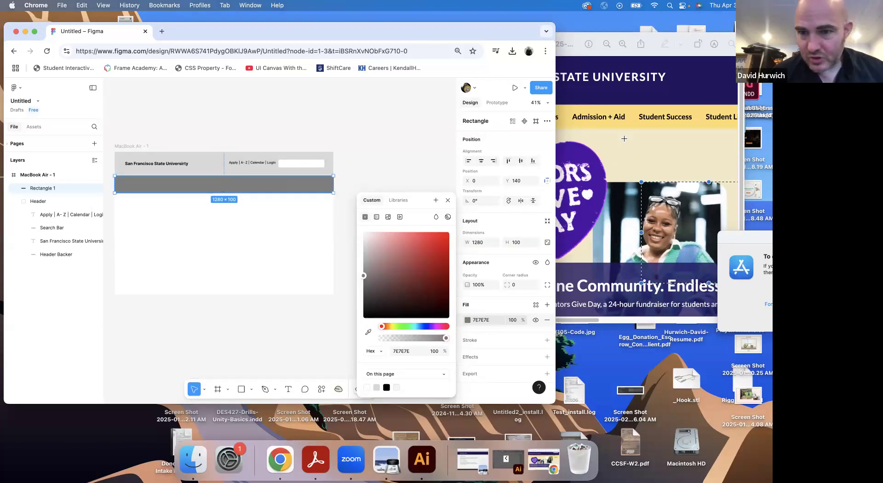
Enlarge the Preview screenshot window to examine all the navigation labels, and return to Figma
key("super+Tab")
left_click_drag(438, 138, 176, 145)
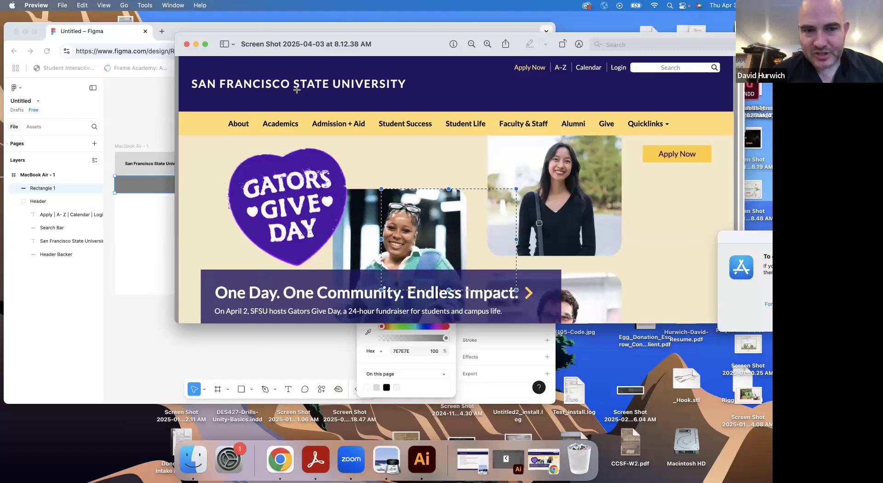
left_click(132, 262)
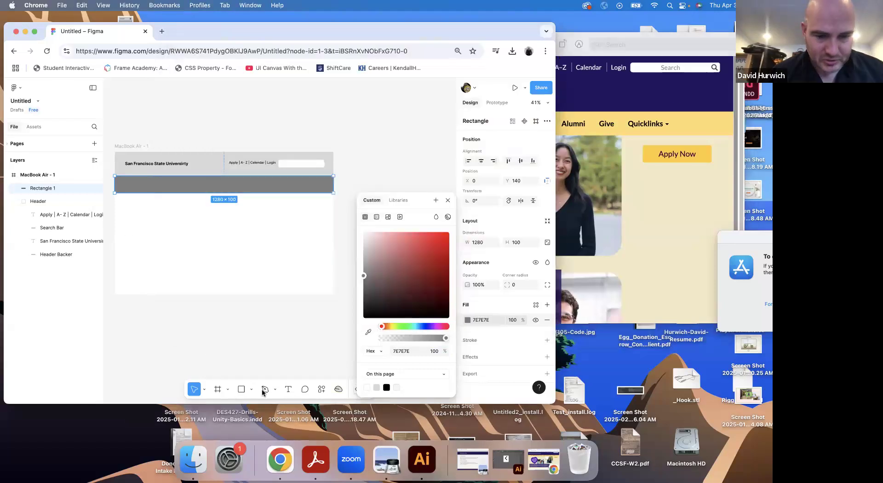
Activate the Text tool and narrow the Preview screenshot window so the Figma frame is uncovered beside it
left_click(289, 390)
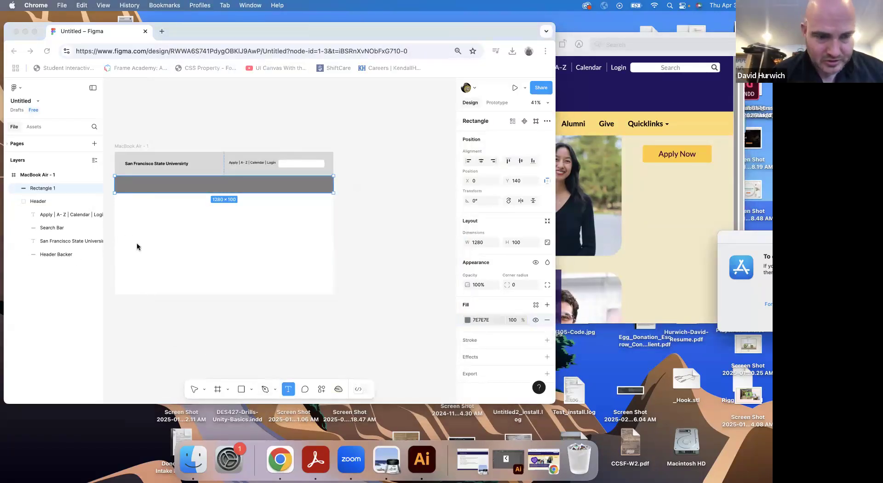
left_click(698, 198)
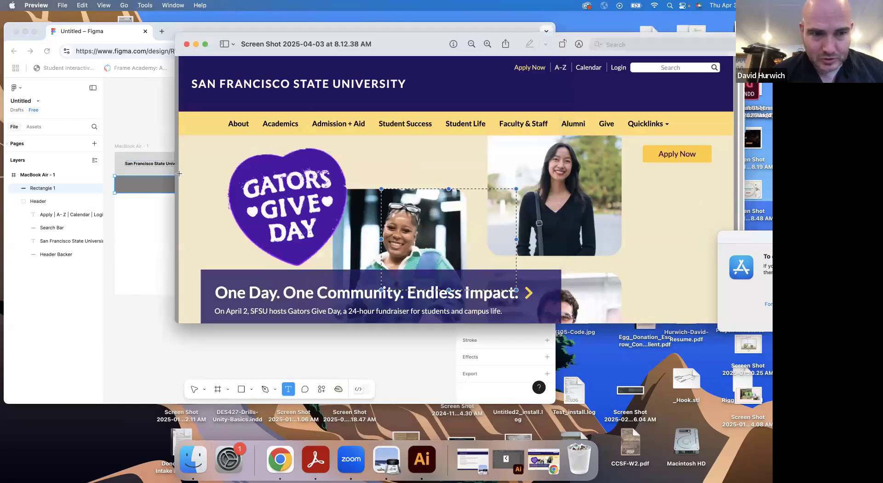
left_click_drag(174, 161, 440, 172)
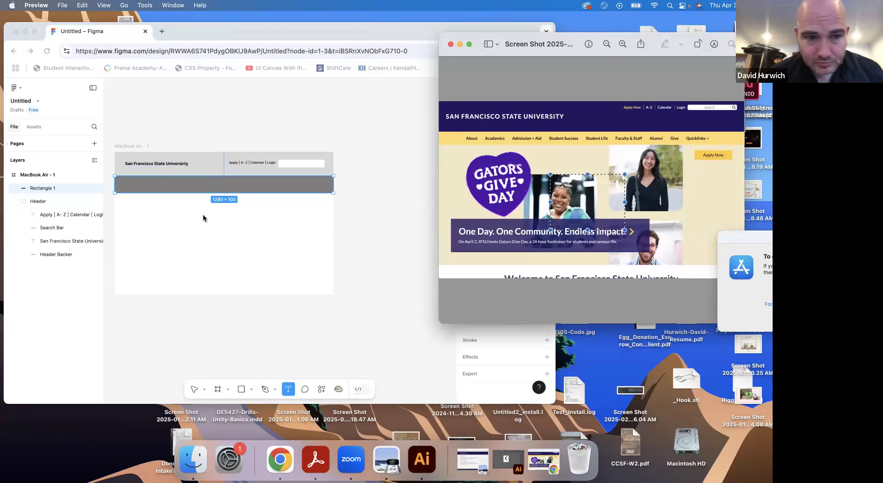
Add the text "About Academics Admission and Aid Student Success Student Life Faculty & Staff Alumni Give Quicklinks" in the frame's empty area
left_click(156, 233)
left_click(156, 233)
type("About")
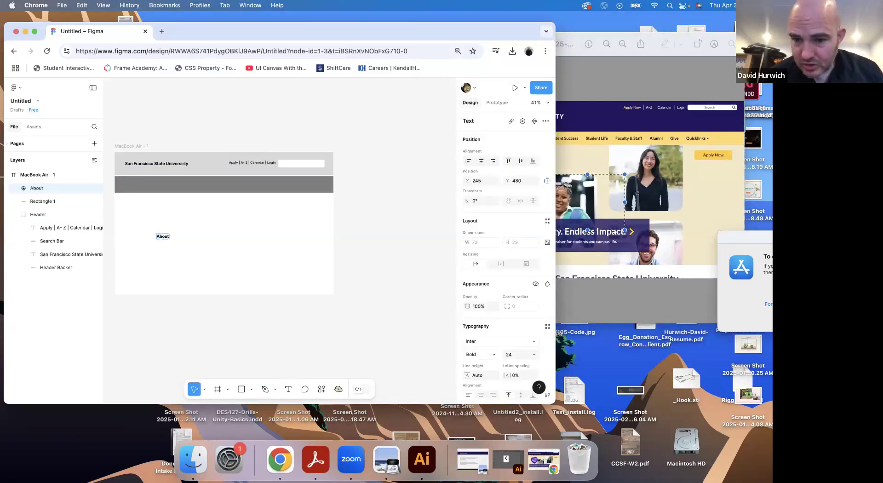
left_click(575, 275)
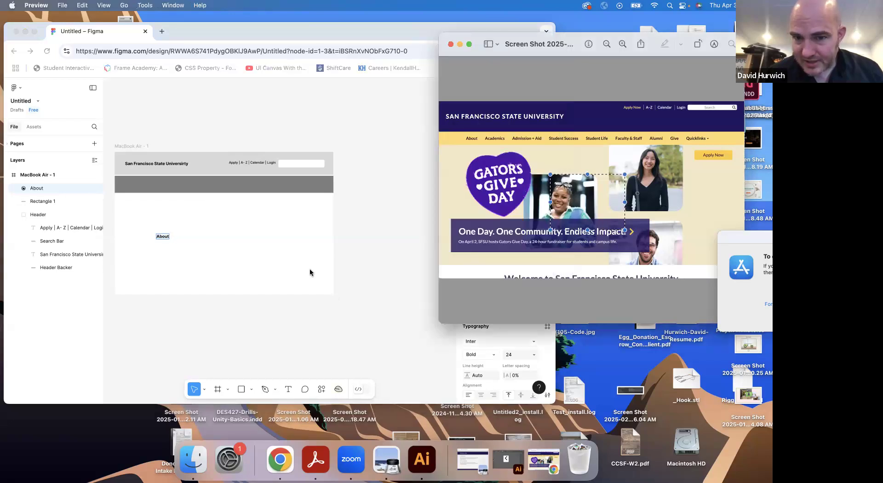
left_click(300, 264)
type("bout Academic")
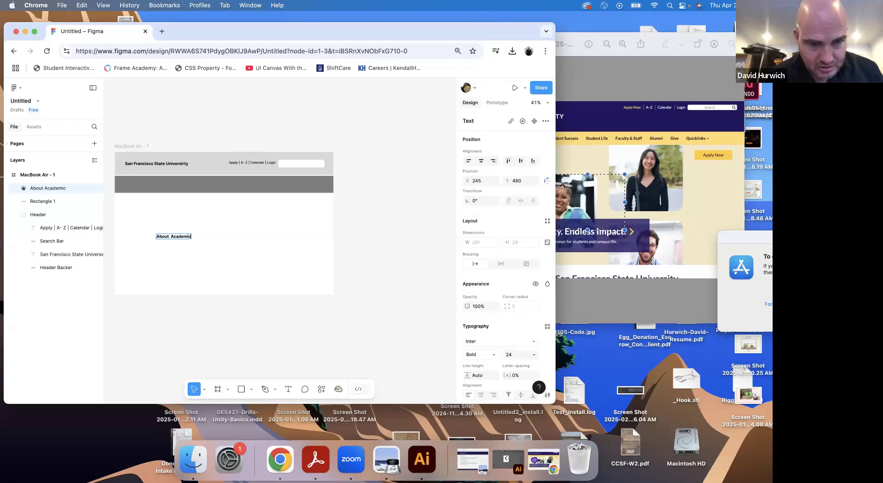
type("s Admission and Aid")
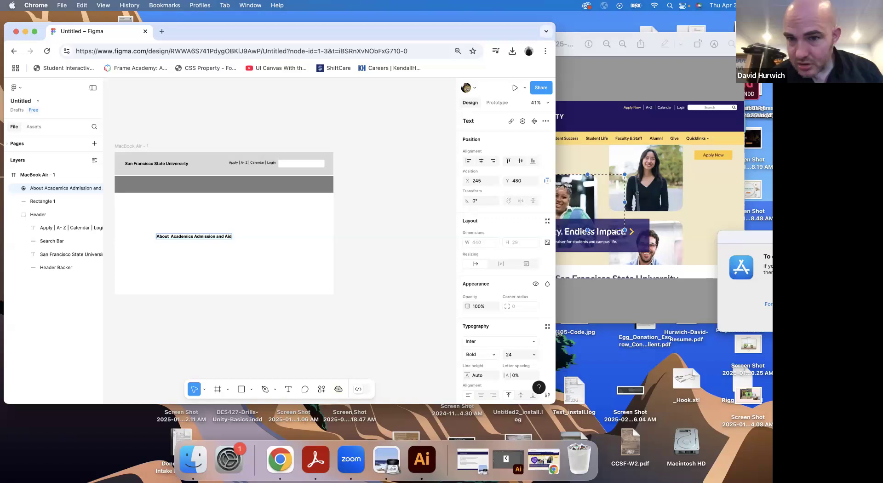
type(" Student Succ")
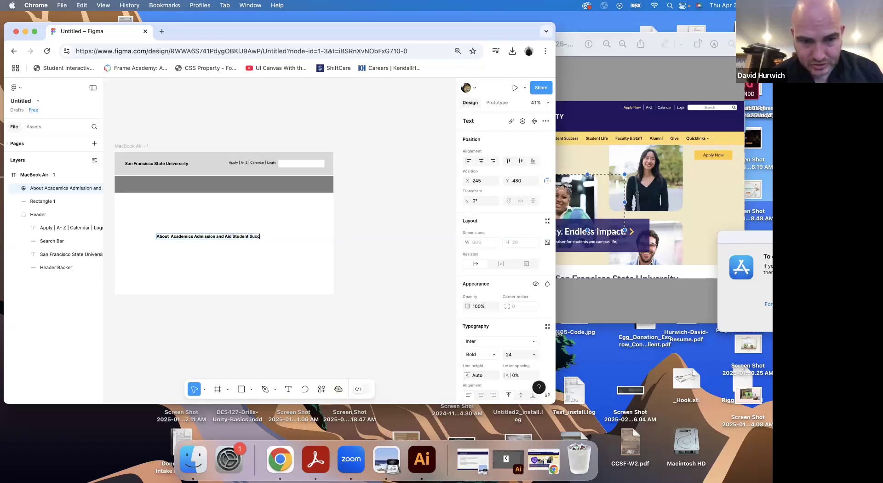
type("ess Student Life Faculty & Staff Alum")
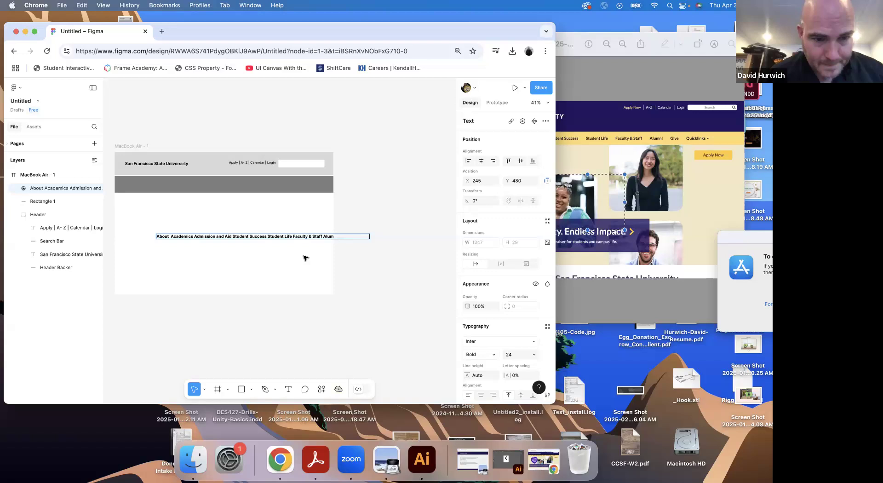
Set the navigation labels to Medium weight and size 19, and move them onto the navigation bar at X 90, Y 190
double_click(295, 236)
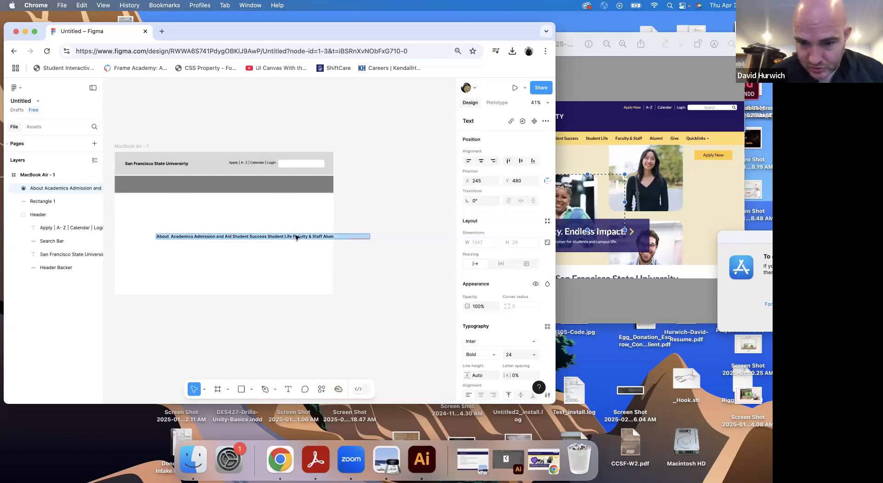
left_click(475, 355)
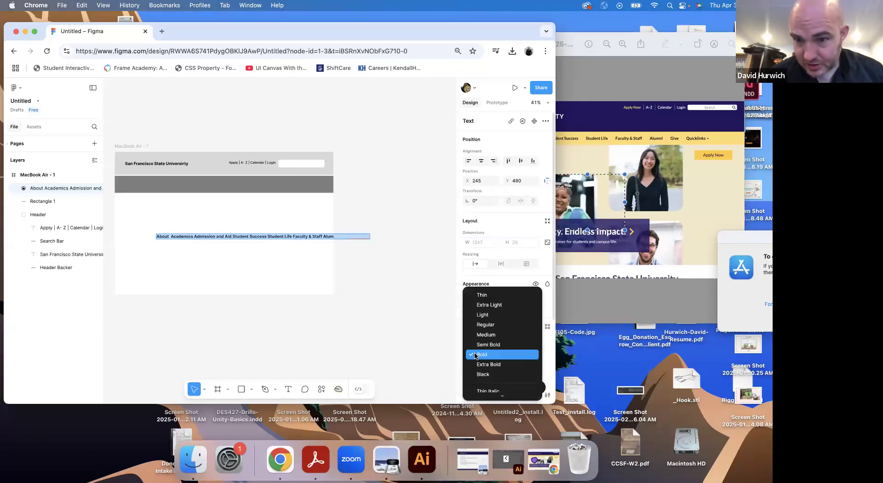
left_click(483, 335)
left_click(512, 355)
type("21")
key("Return")
key("Down")
key("Down")
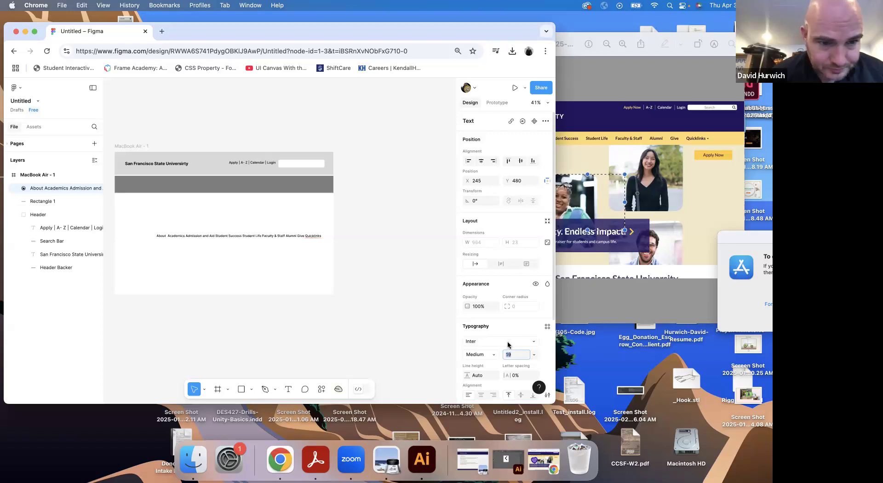
key("Escape")
key("Escape")
left_click_drag(191, 237, 165, 187)
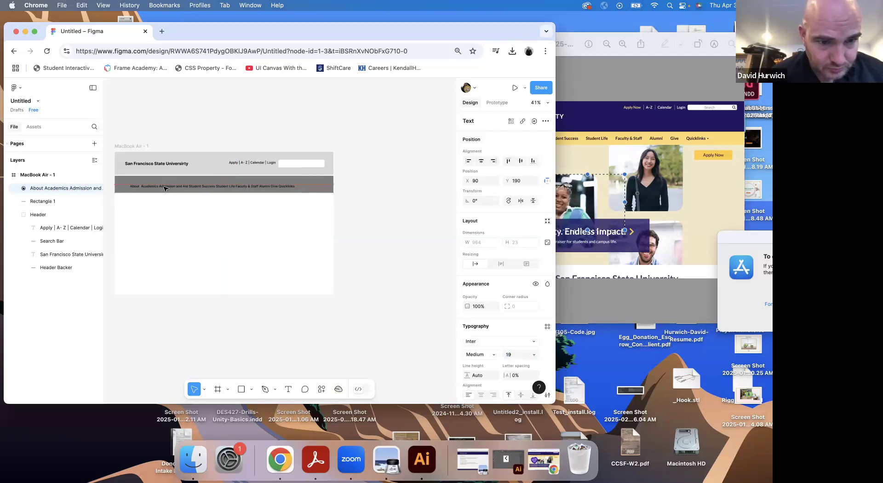
Widen the gaps between the labels from About through Student Life, and replace "and" with "+" in Admission + Aid
key("shift+0")
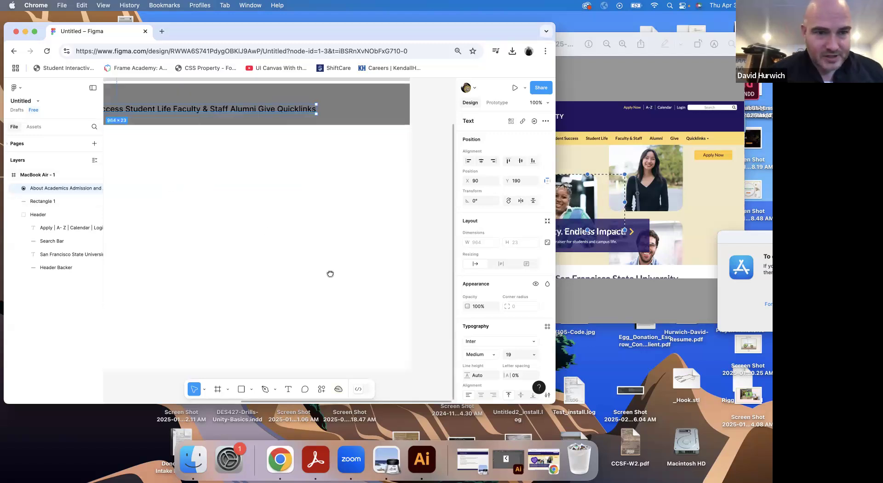
scroll(330, 274, "left", 10)
scroll(331, 273, "up", 3)
double_click(198, 194)
key("BackSpace")
key("super+z")
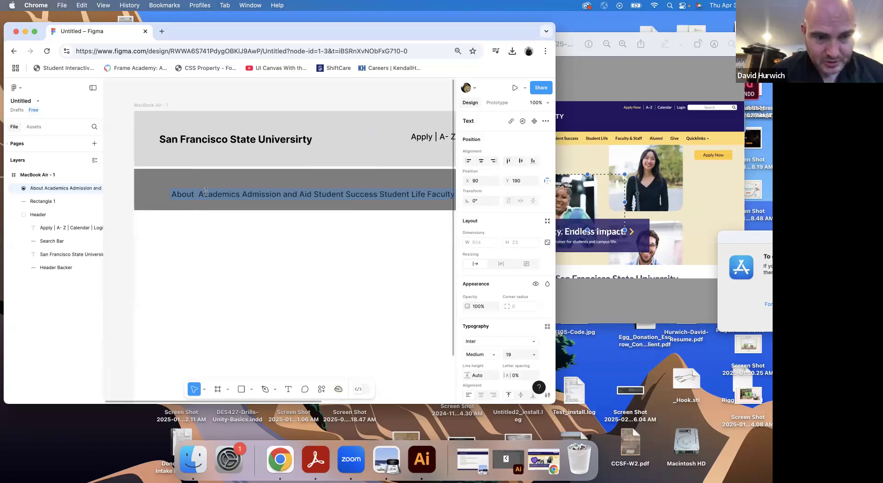
left_click(200, 194)
left_click(252, 194)
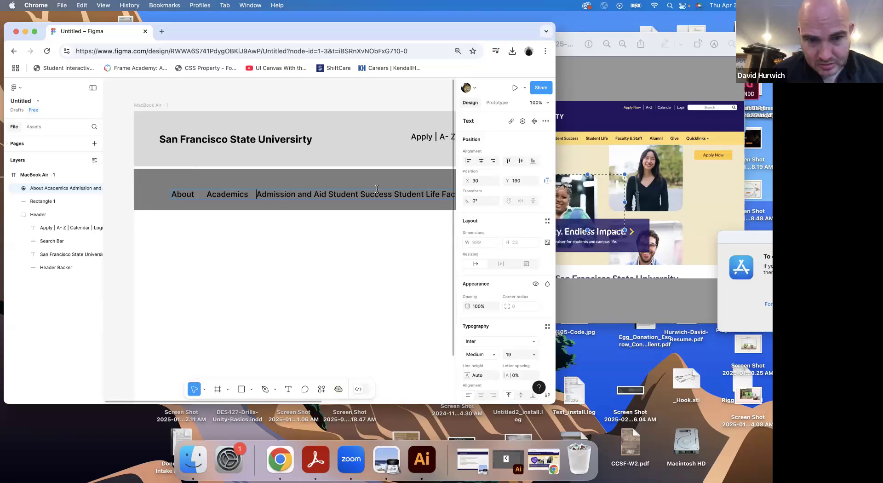
left_click(329, 194)
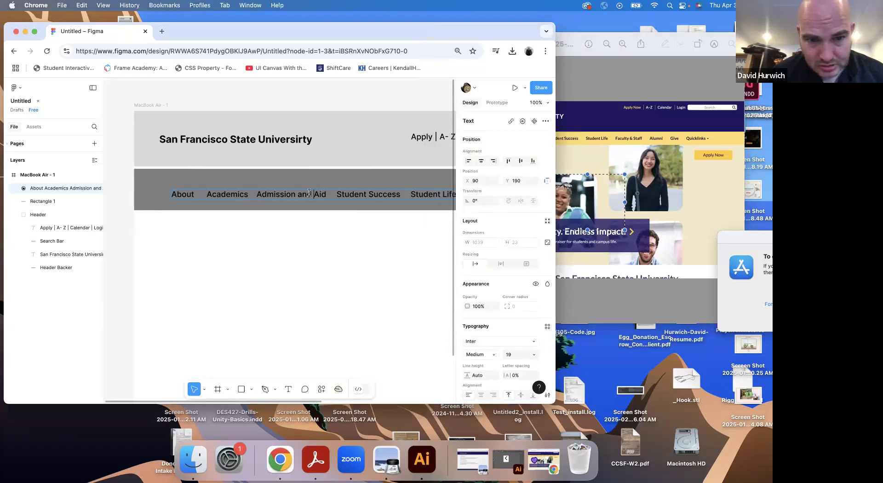
type("+")
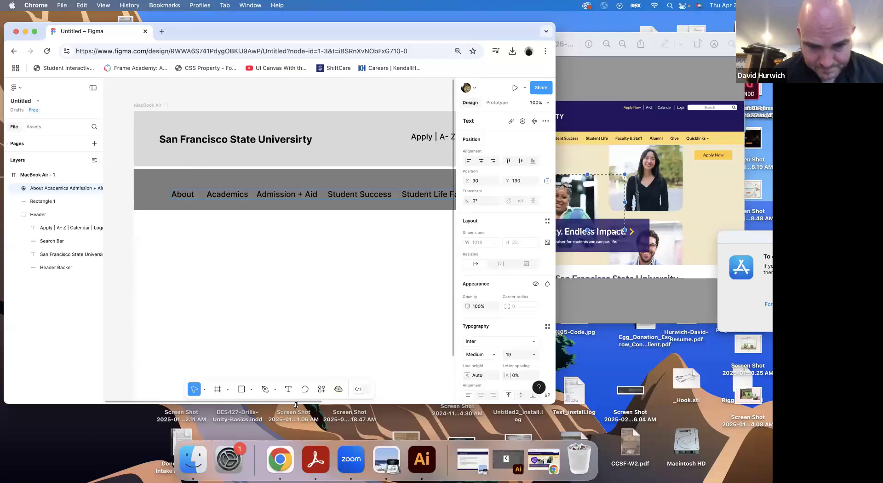
Widen the gaps between Student Life, Faculty & Staff, Alumni, Give and Quicklinks, and finish editing the navigation text
left_click_drag(295, 400, 414, 401)
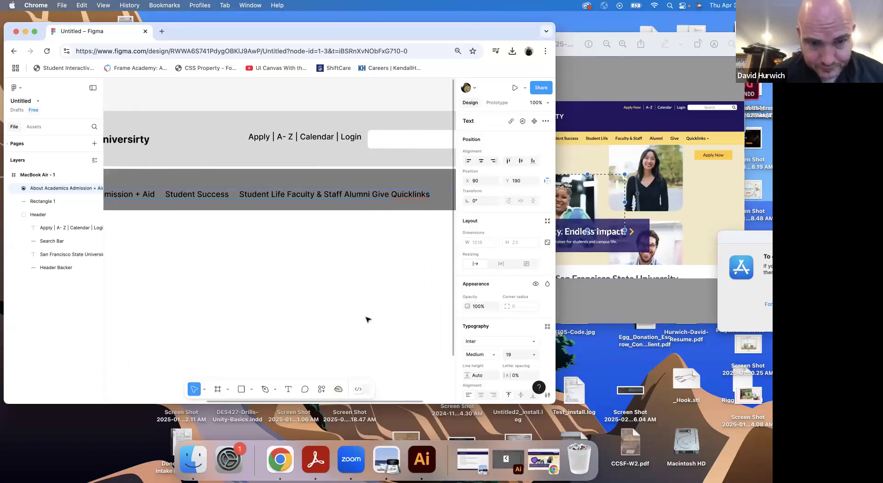
left_click(285, 194)
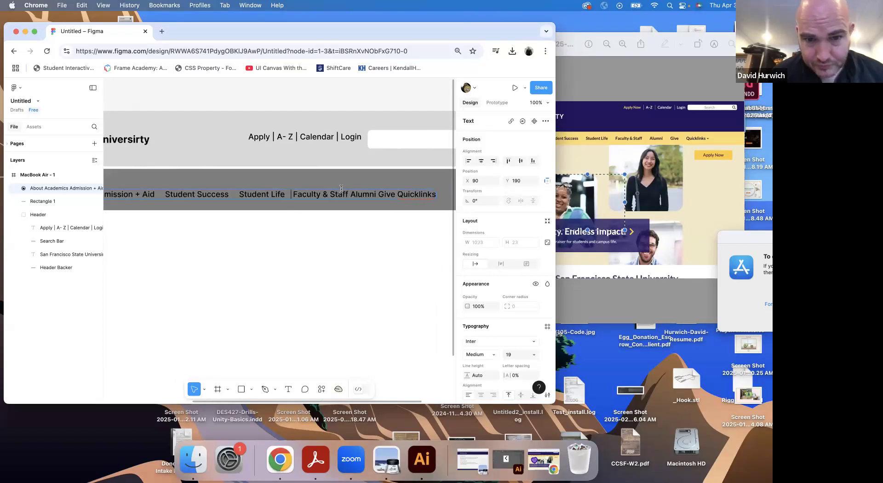
left_click(356, 194)
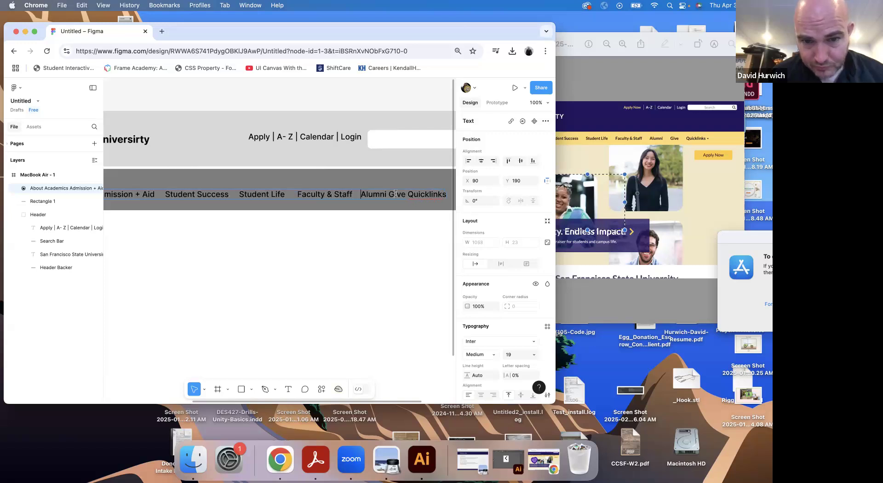
left_click(416, 194)
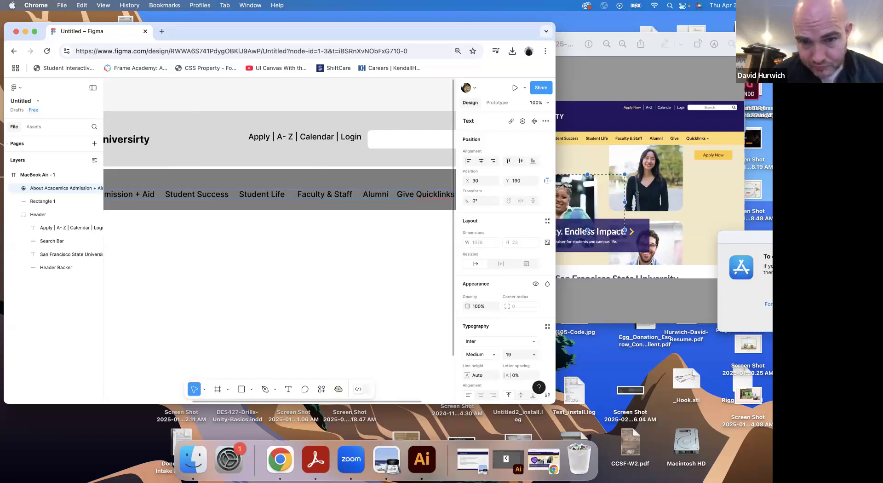
key("super+minus")
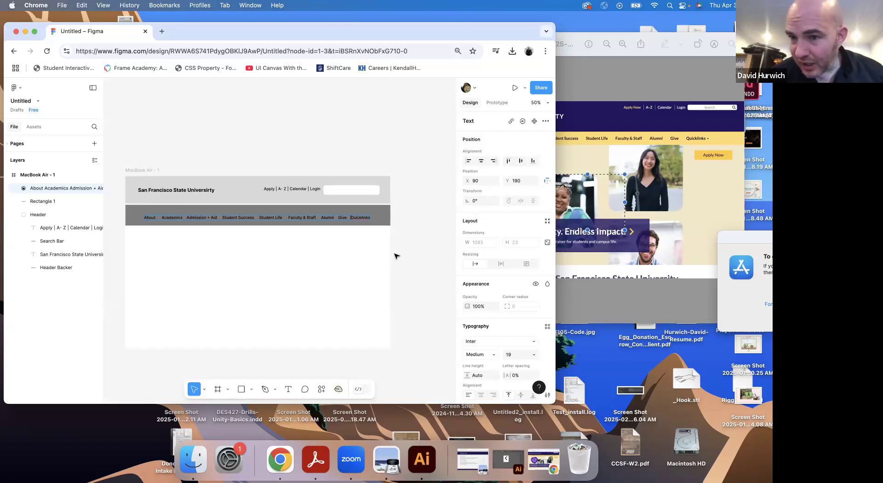
key("Escape")
Draw a full-width rectangle of 1280 × 442 below the navigation bar at Y 244 and fill it with light gray EDEDED
left_click(651, 191)
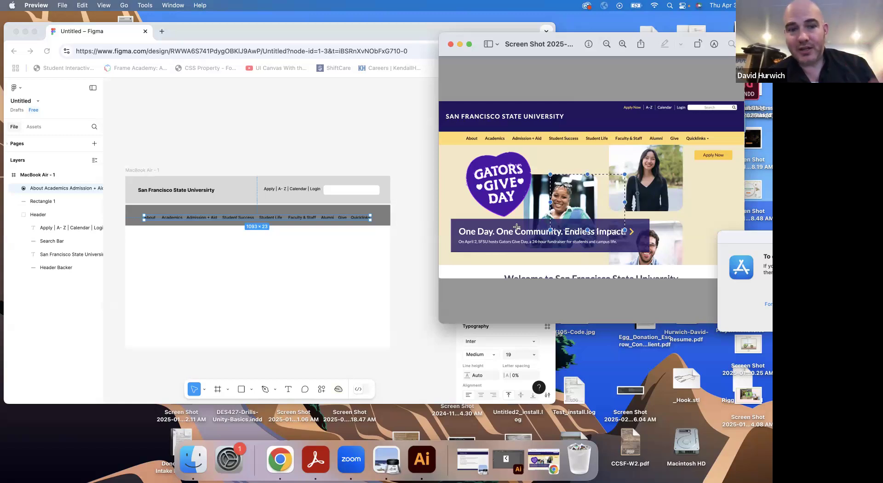
scroll(517, 228, "down", 2)
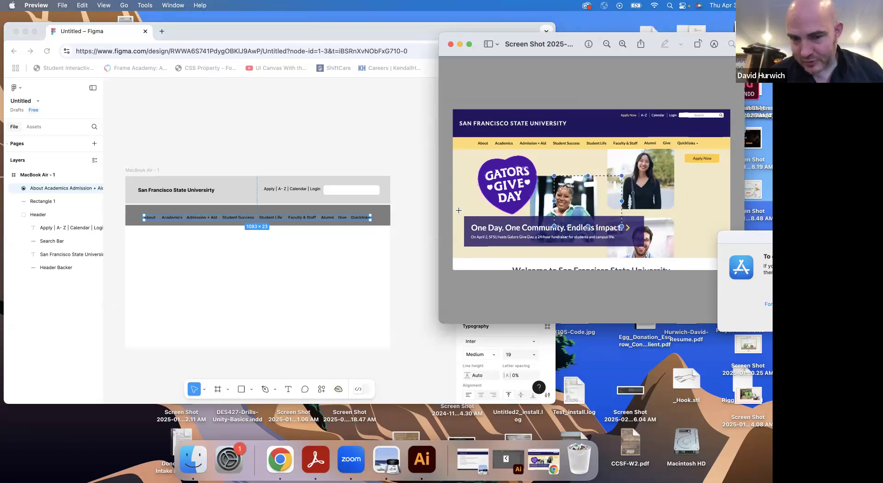
left_click(247, 392)
left_click(250, 391)
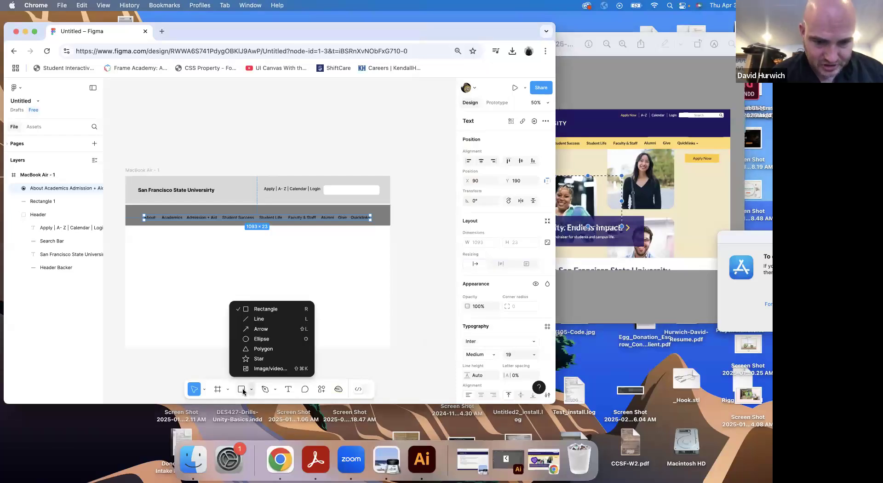
left_click(252, 307)
left_click_drag(123, 225, 390, 319)
left_click(467, 320)
left_click_drag(361, 246, 363, 238)
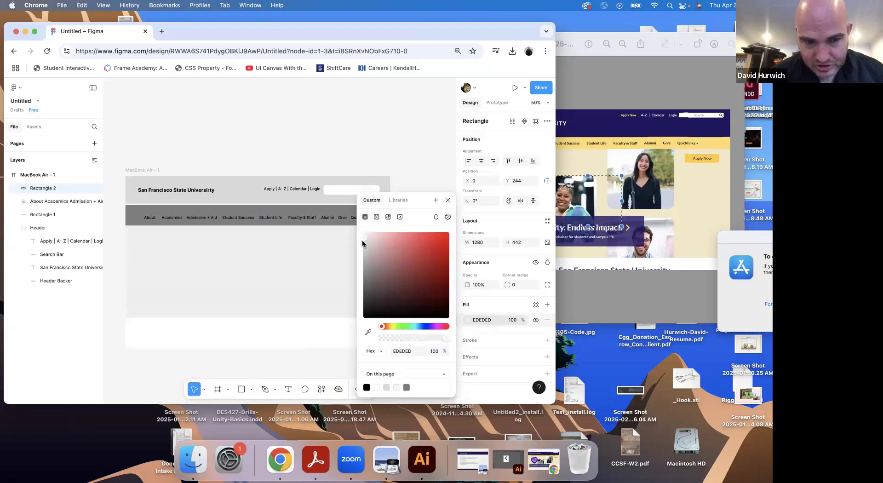
Draw two crossing diagonal lines, about 1167 and 1213 long, over the light gray rectangle as an image placeholder
left_click(251, 390)
left_click(259, 319)
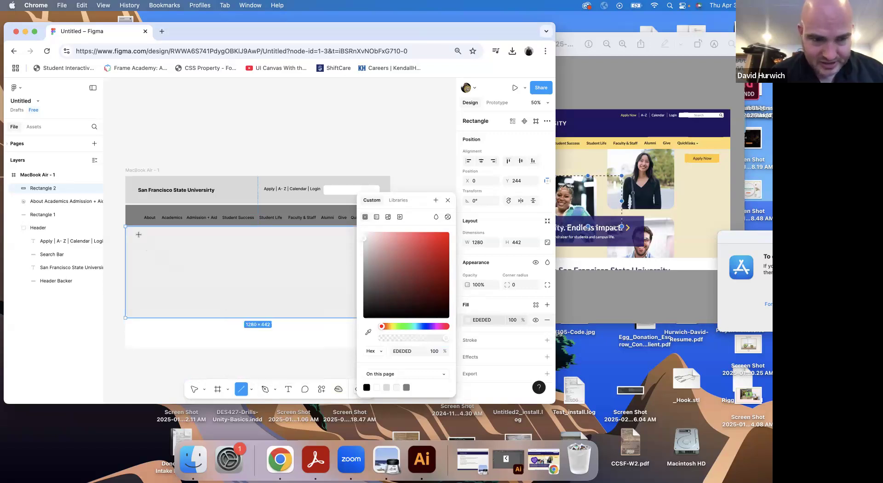
left_click_drag(137, 231, 367, 305)
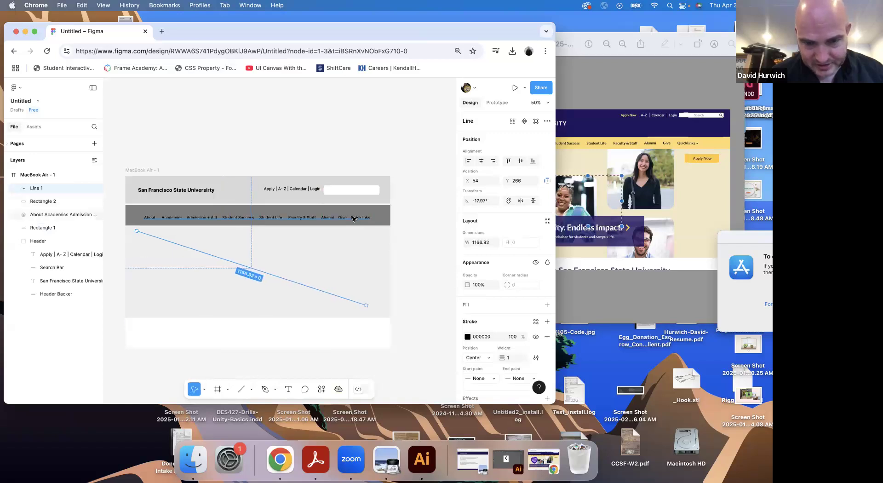
key("l")
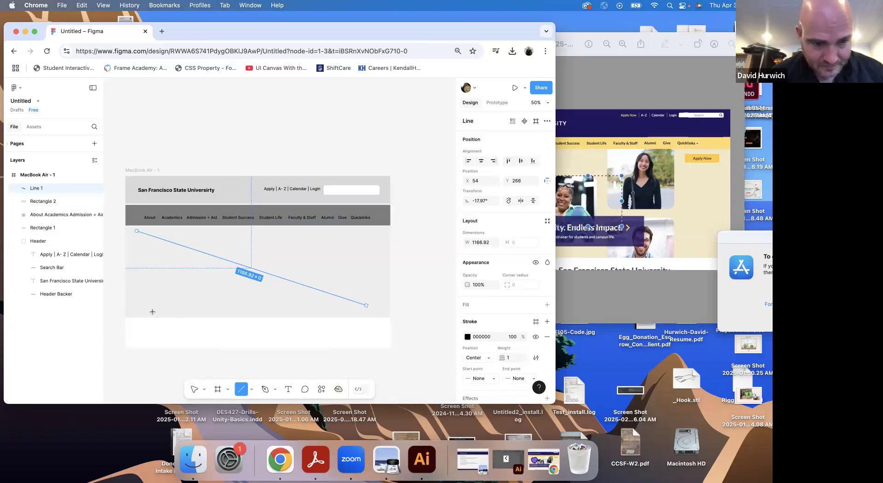
left_click_drag(143, 309, 382, 235)
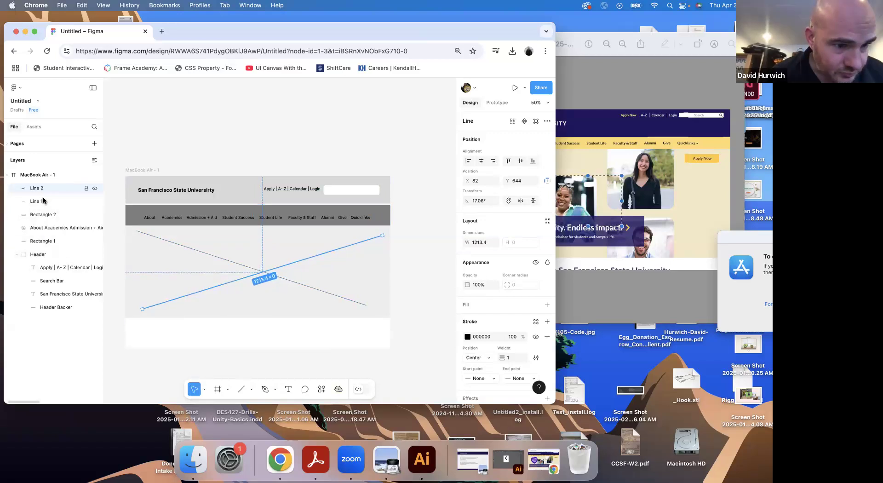
Group the light gray rectangle with both diagonal lines, name the group Splash Image, and check it against the Preview screenshot
left_click(35, 215, "shift")
key("super+g")
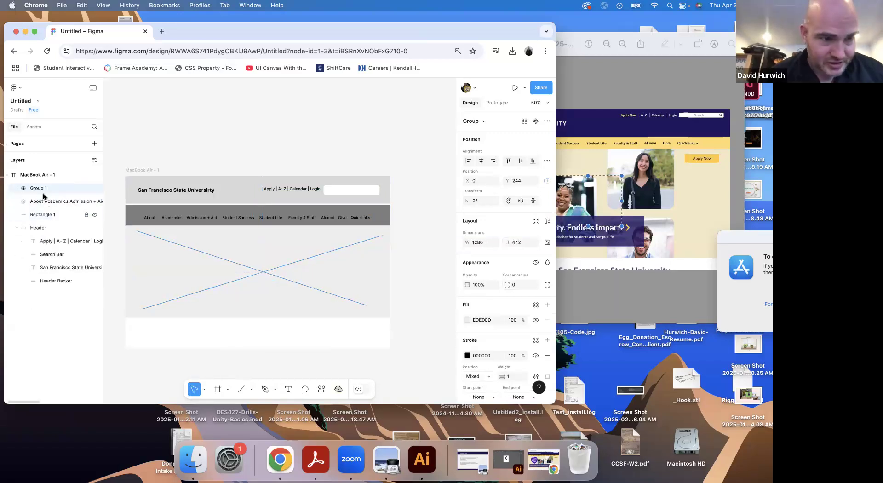
double_click(39, 189)
type("Splash 1")
key("Return")
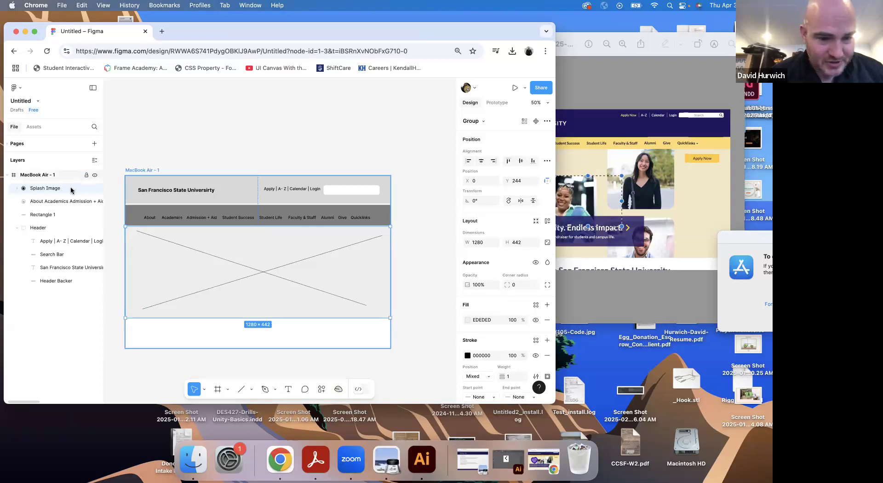
left_click(591, 253)
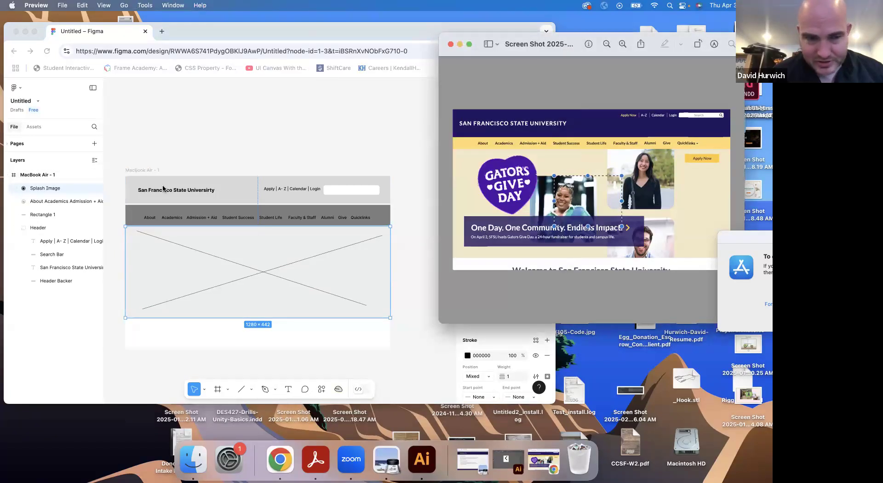
left_click(253, 305)
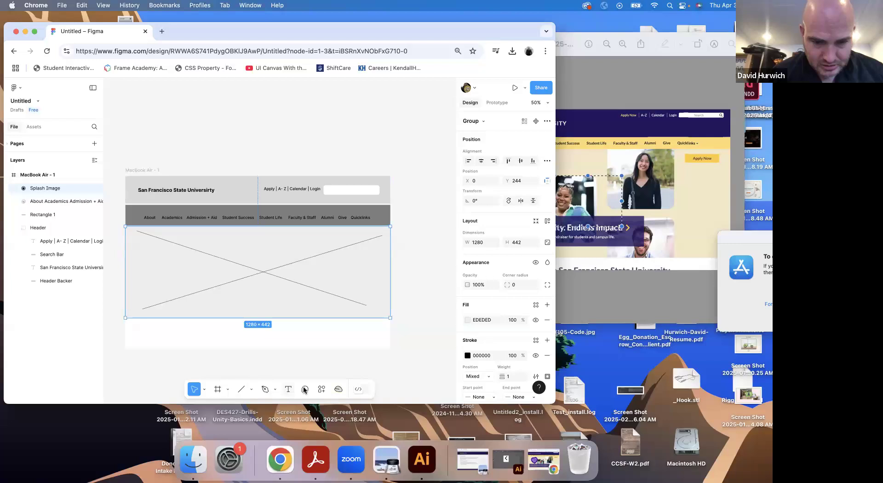
Draw a banner rectangle of about 910 × 130 over the lower part of the splash image and fill it with gray A2A2A2
left_click(251, 390)
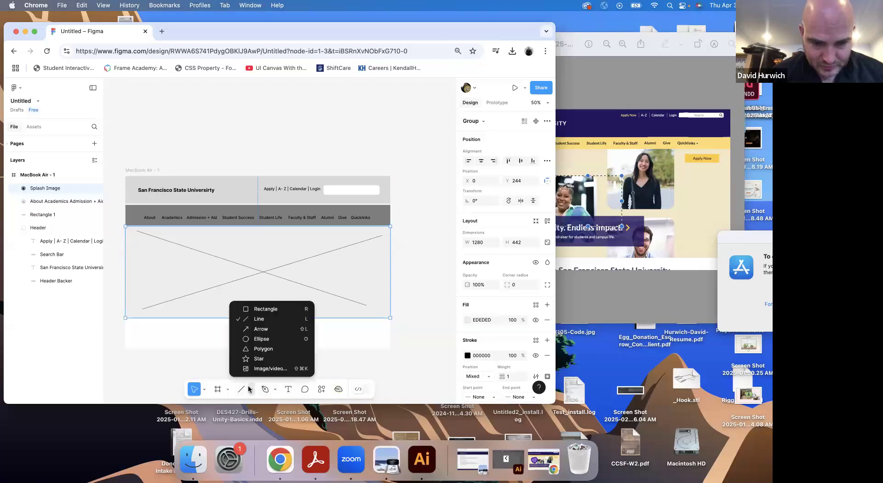
left_click(259, 309)
mouse_move(141, 278)
left_mouse_down()
mouse_move(242, 309)
mouse_move(330, 306)
left_mouse_up()
left_click(467, 319)
left_click(368, 273)
mouse_move(361, 274)
left_mouse_down()
mouse_move(368, 290)
mouse_move(360, 263)
left_mouse_up()
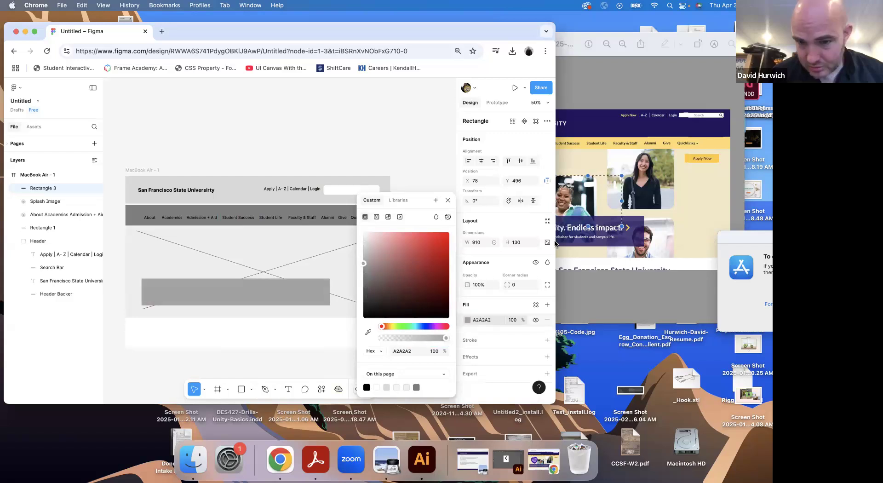
Add the headline text "One Day. One Community. Endless Impact" inside the gray banner, following the Preview screenshot
left_click(562, 244)
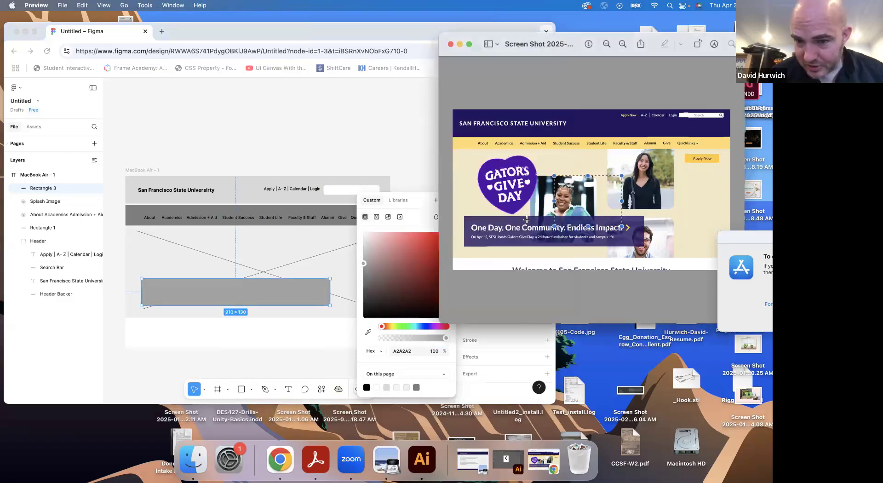
left_click(293, 388)
left_click(288, 389)
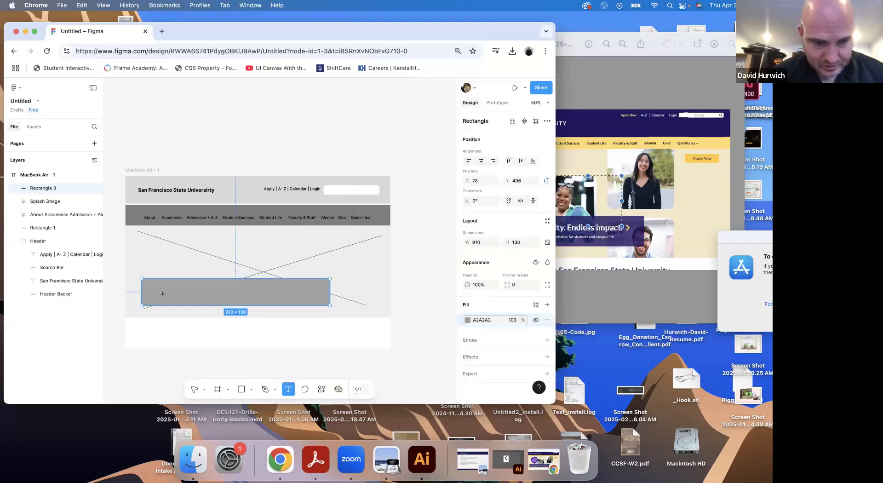
left_click(156, 290)
type("o")
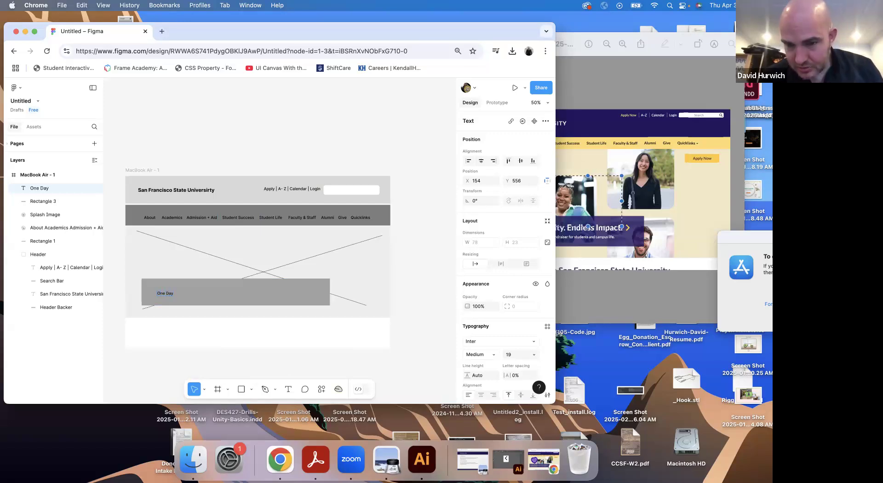
type("ne Day. O")
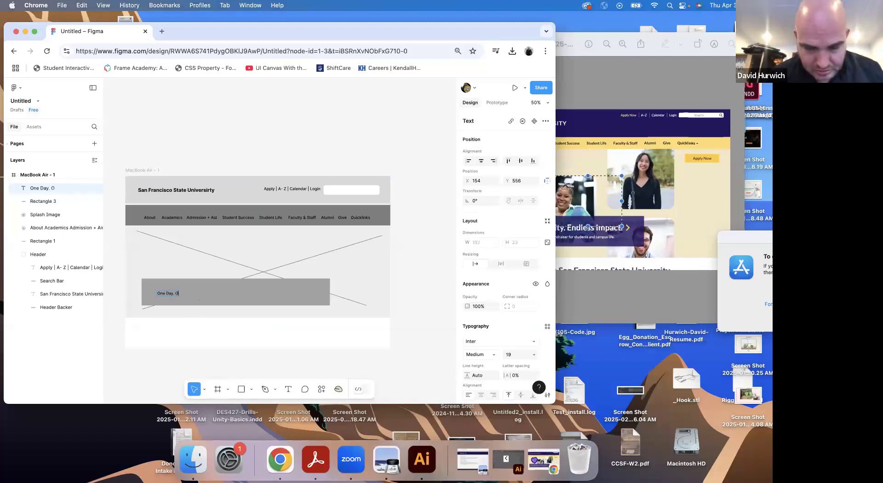
type("ne Comm")
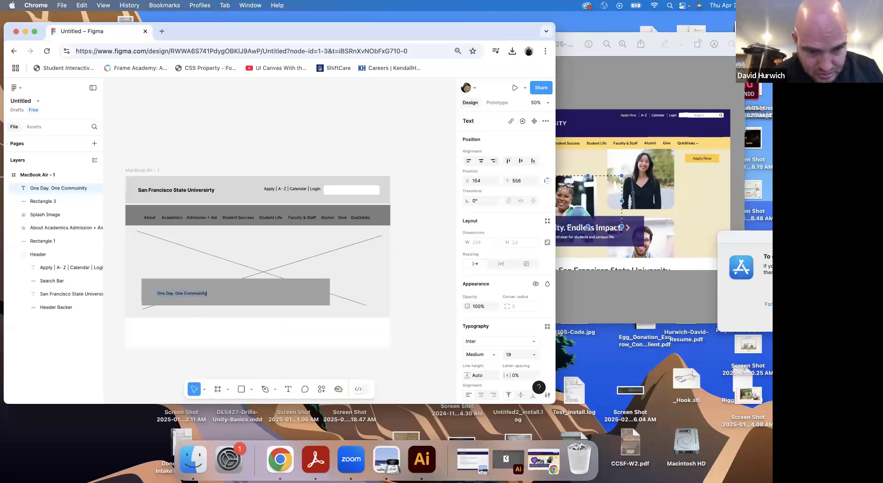
type("unity")
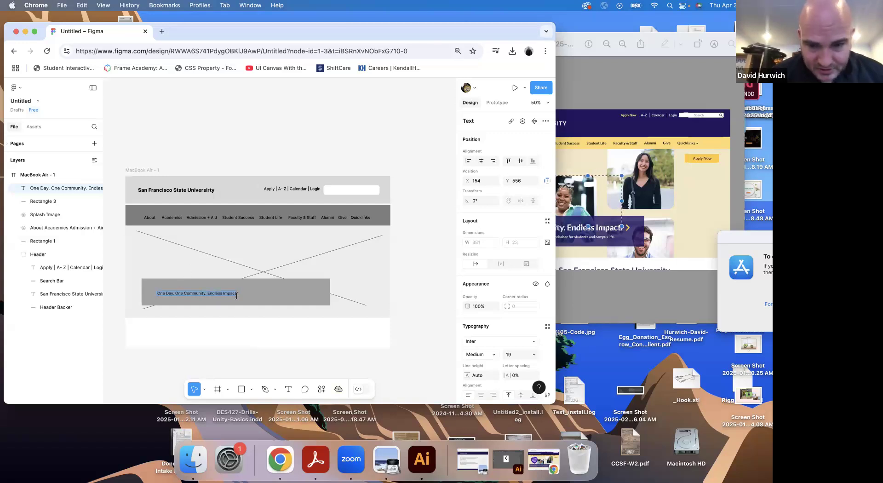
Set the banner headline's font size to 23 and move it within the banner to about X 120, Y 547
left_click(519, 357)
key("Up")
key("Up")
key("Up")
key("Up")
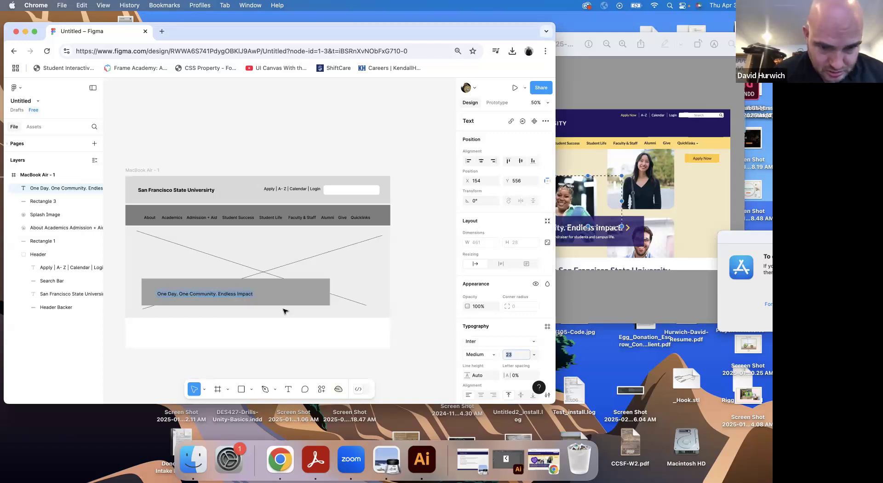
key("Escape")
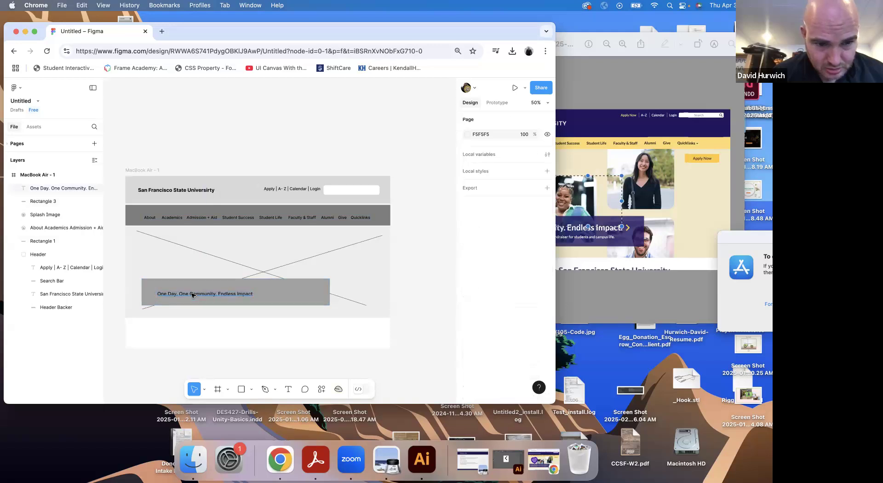
left_click_drag(192, 296, 183, 294)
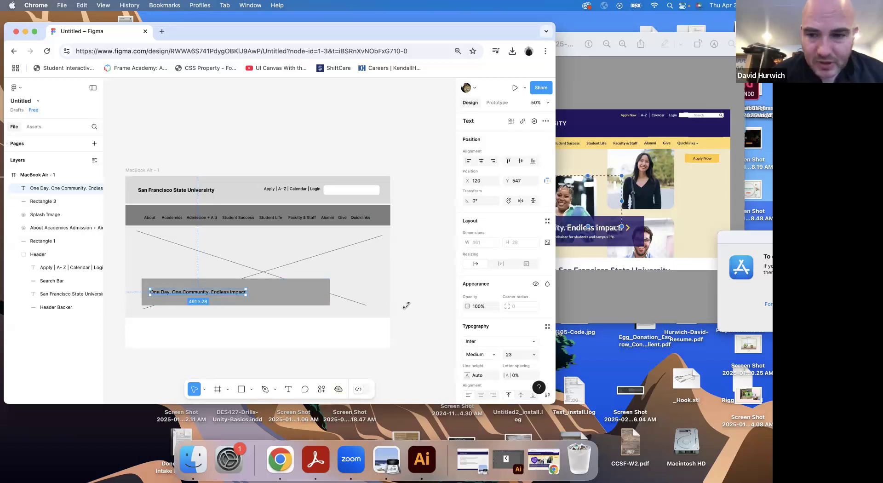
Draw a thin rectangle of about 459 × 10 under the banner headline as a subtext placeholder and fill it with dark gray 343434
left_click(639, 250)
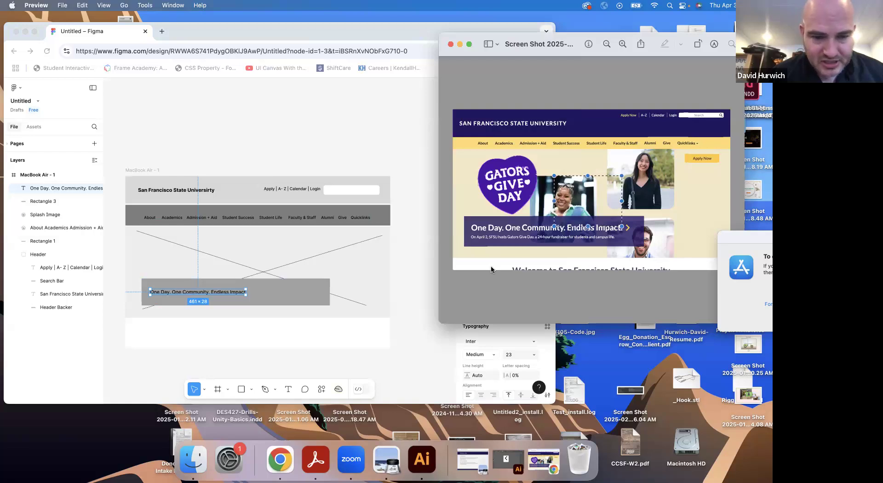
left_click(239, 390)
left_click(241, 389)
left_click(252, 390)
left_click(255, 308)
left_click_drag(154, 298, 246, 300)
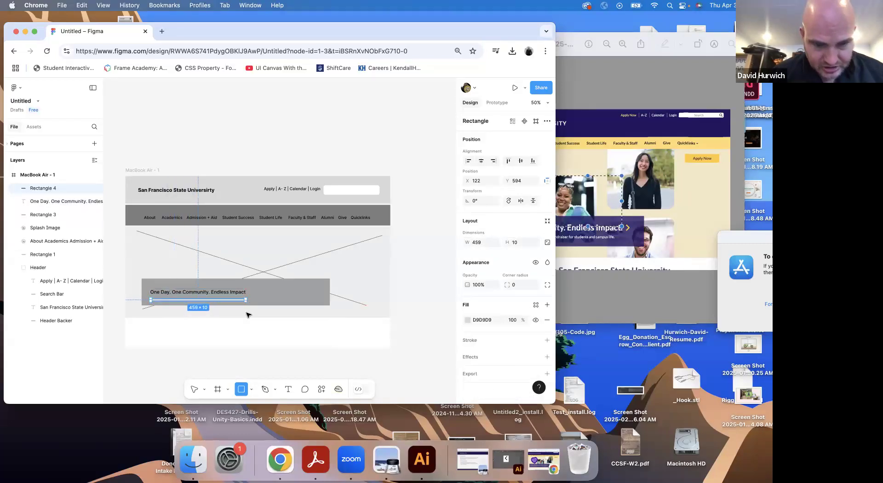
left_click(468, 320)
left_click_drag(375, 302, 363, 305)
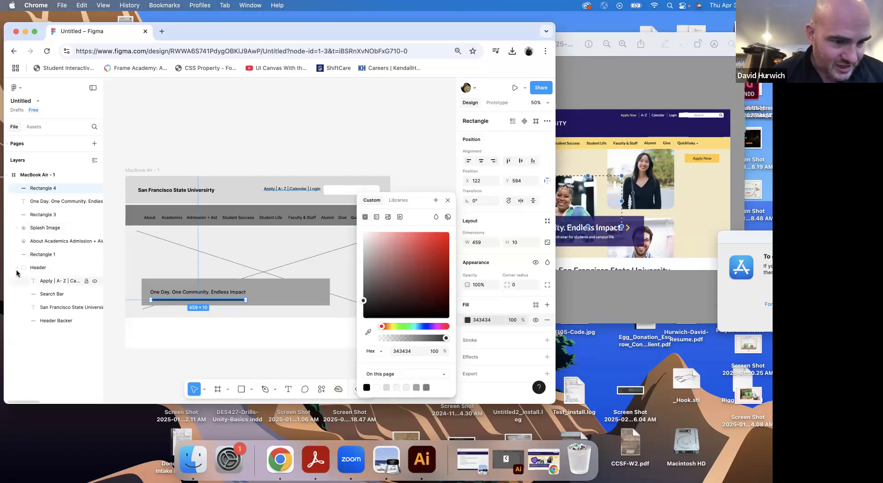
Move the Header group to the top of the layer order, and group the navigation text with its background as Navigation Bar
left_click_drag(41, 269, 53, 187)
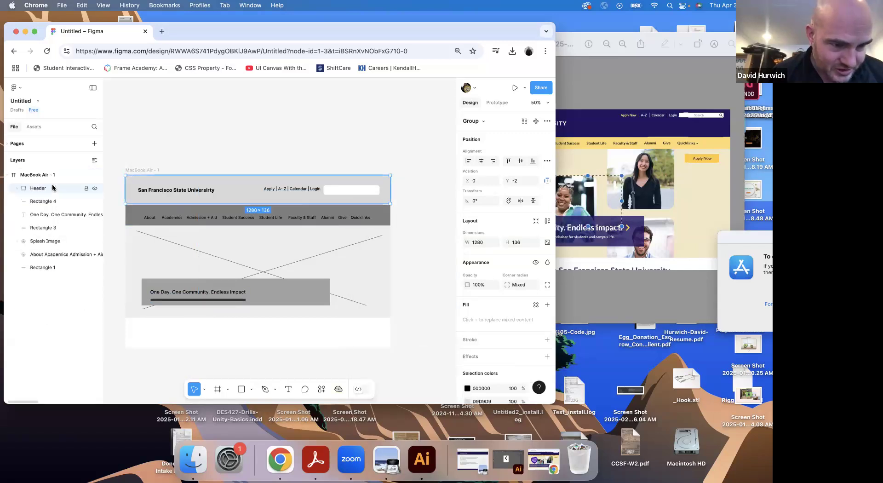
left_click(41, 264)
left_click(41, 255)
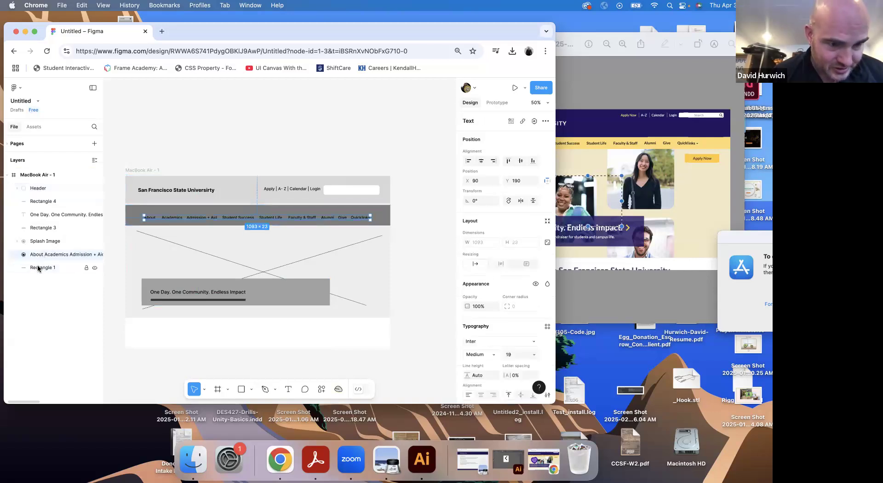
left_click(39, 268, "shift")
key("super+g")
double_click(37, 254)
type("Navigation Bar")
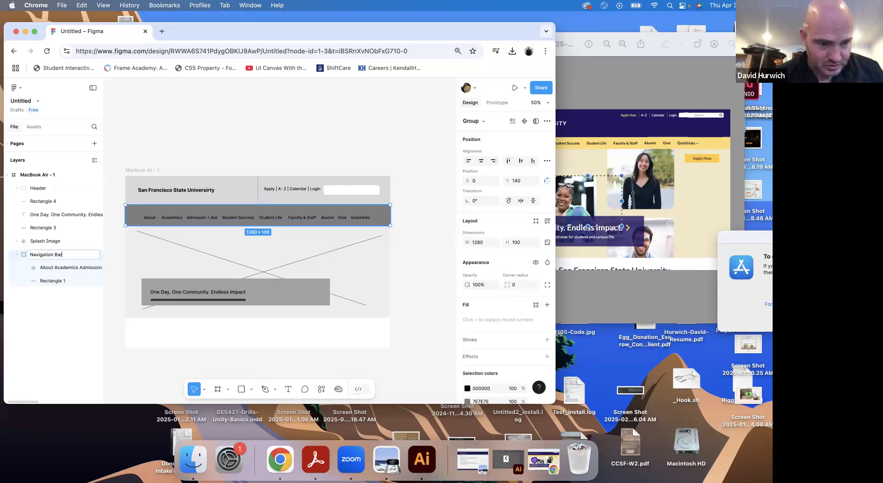
key("Return")
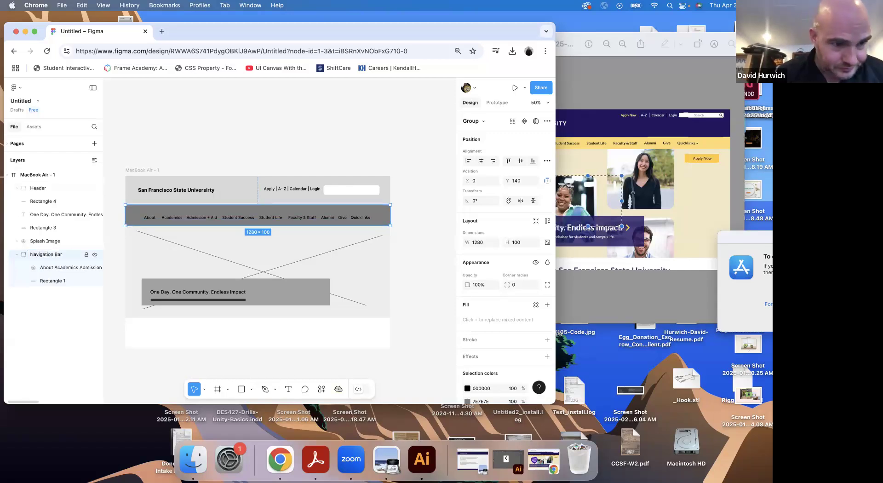
Group the Splash Image with the banner rectangle, headline and thin dark bar, and name the group Splash Area
left_click(44, 243)
left_click(35, 201, "shift")
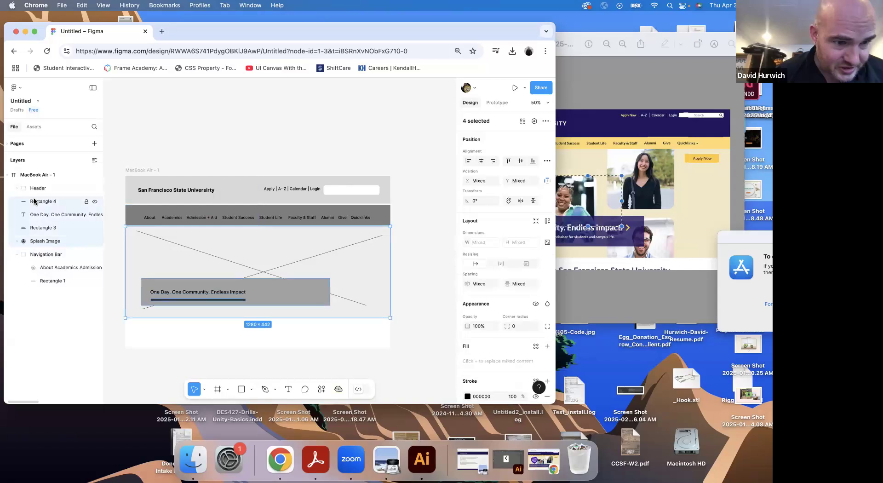
key("super+g")
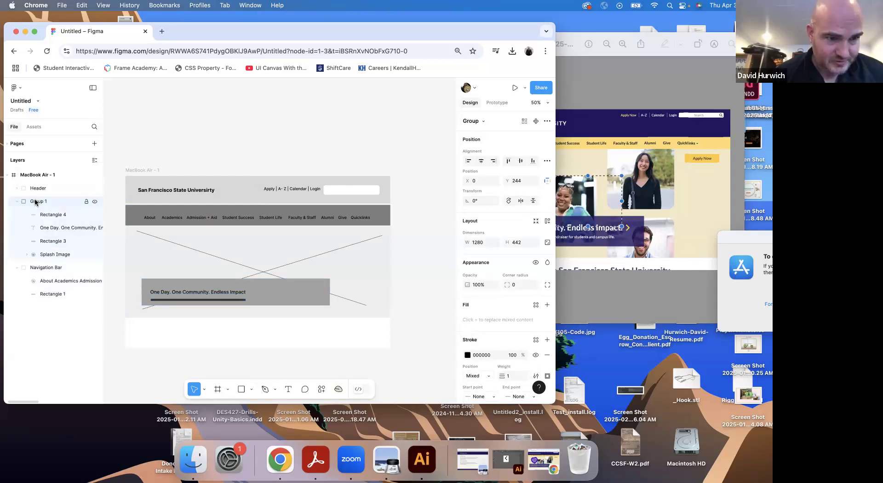
double_click(35, 201)
type("Splash ")
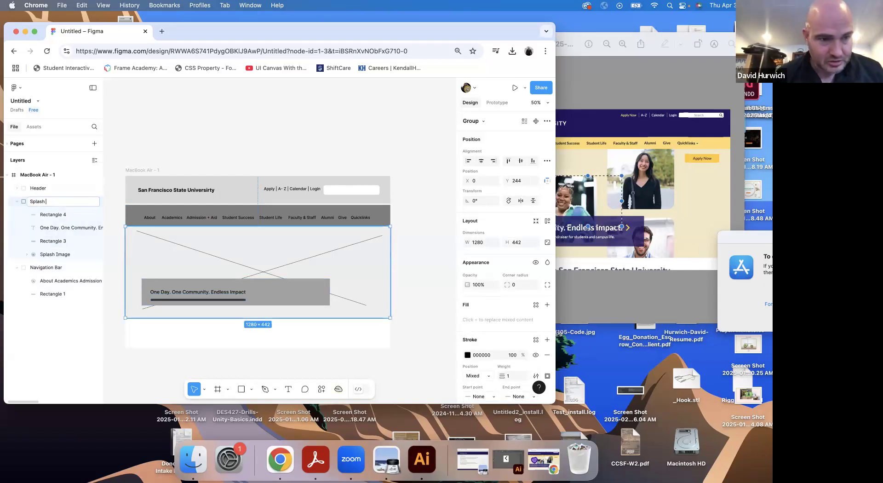
type("Area")
key("Return")
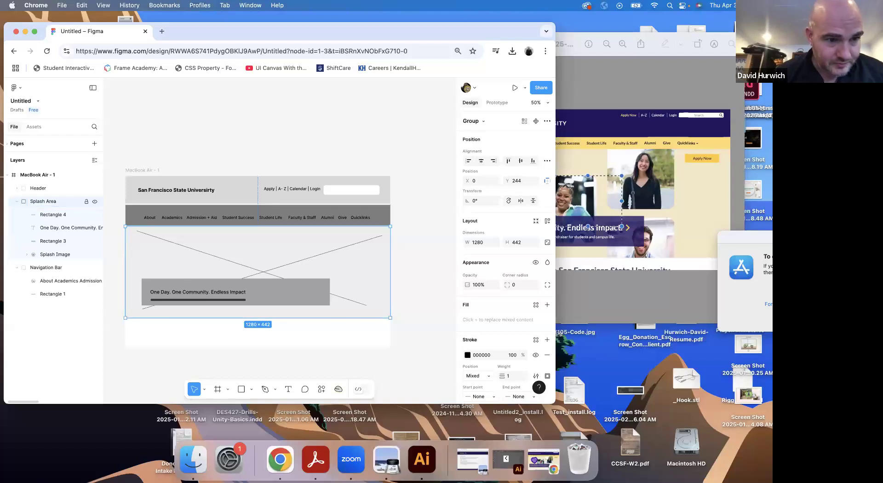
Collapse the Splash Area and Navigation Bar groups, reorder Navigation Bar above Splash Area, and check Splash Area by toggling its visibility
left_click(16, 201)
left_click(17, 214)
left_click_drag(34, 215, 40, 201)
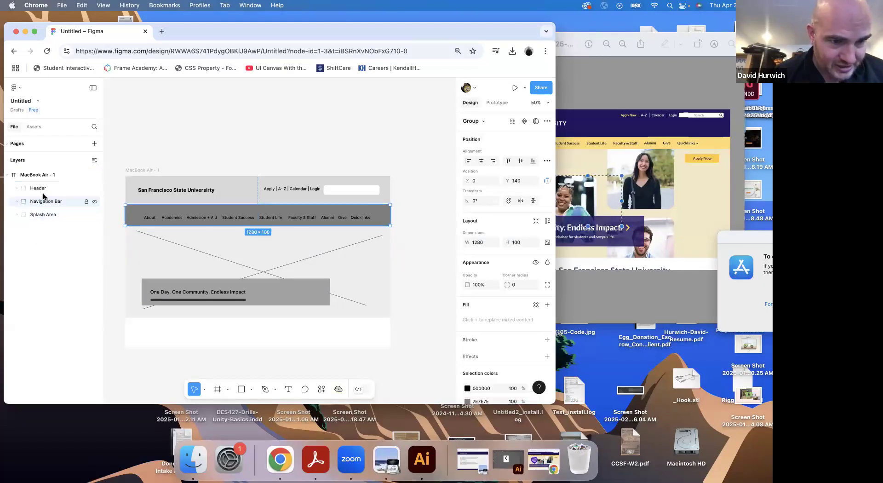
left_click(95, 214)
left_click(95, 215)
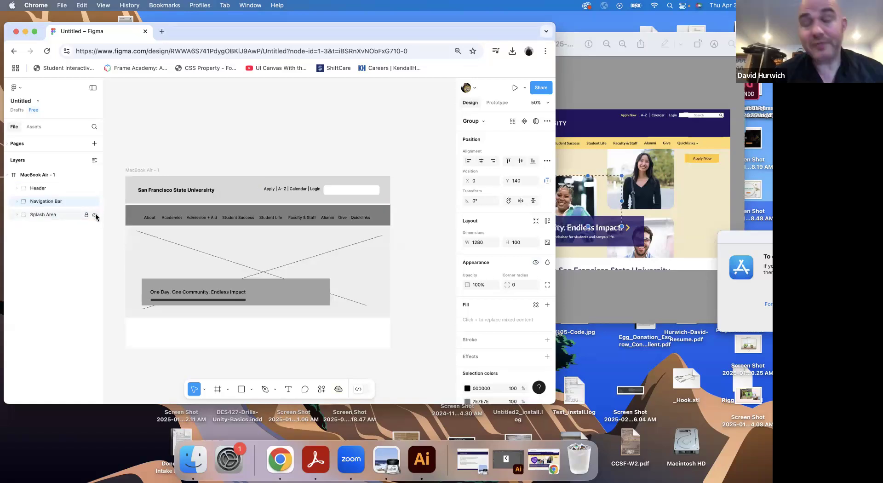
Extend the MacBook Air frame downward to a height of about 1318 to make room for more page content
left_click(140, 170)
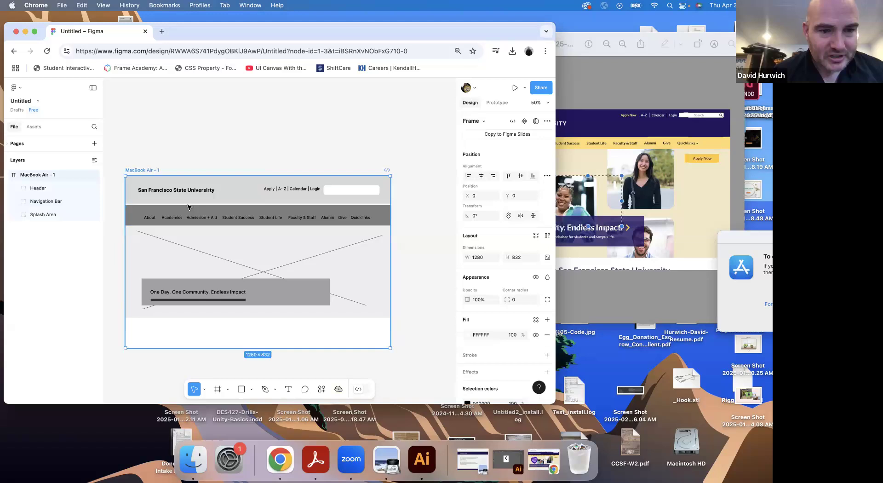
scroll(195, 228, "down", 3)
left_click_drag(239, 264, 235, 365)
Switch to the SFSU website in Chrome, zoom the page out to 33%, and examine its sections below the splash area down to the footer
left_click(628, 240)
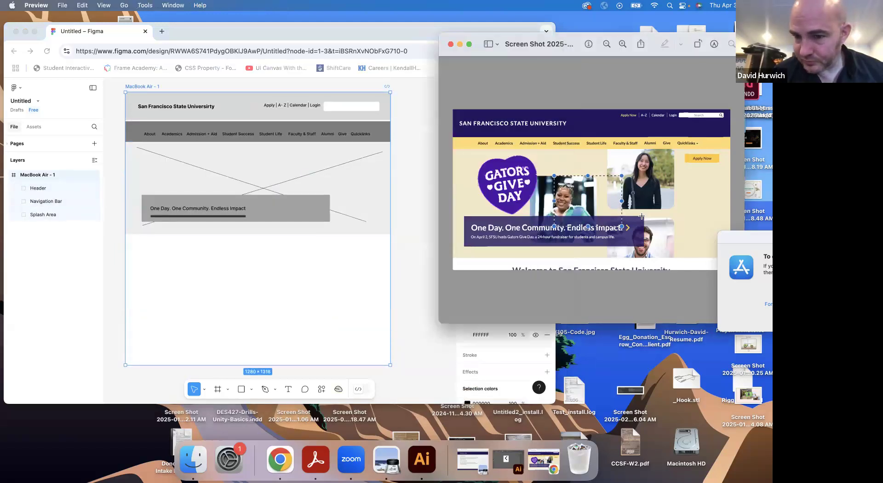
left_click(545, 461)
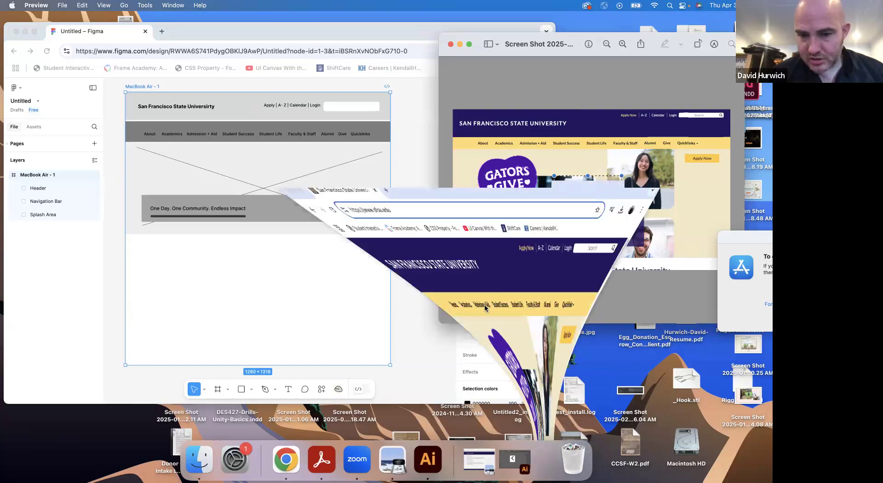
scroll(465, 279, "down", 10)
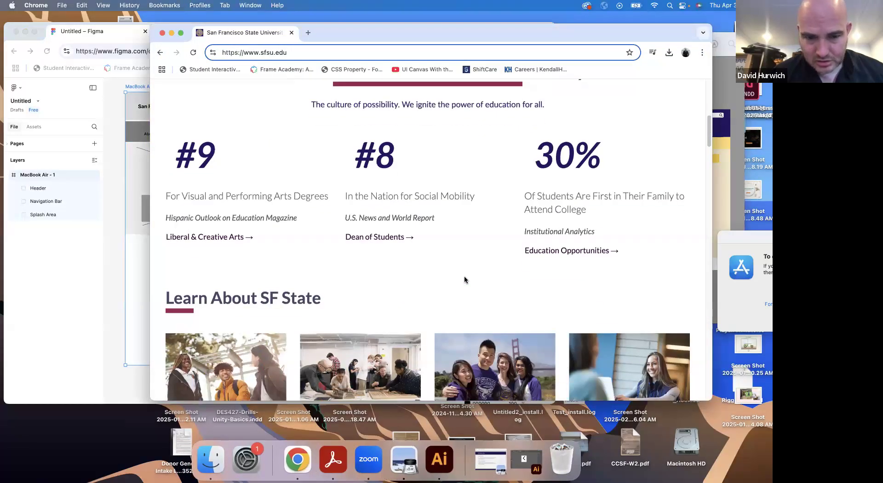
scroll(465, 279, "down", 5)
scroll(464, 278, "up", 3)
key("super+minus")
key("super+minus")
key("super+minus")
key("super+minus")
key("super+minus")
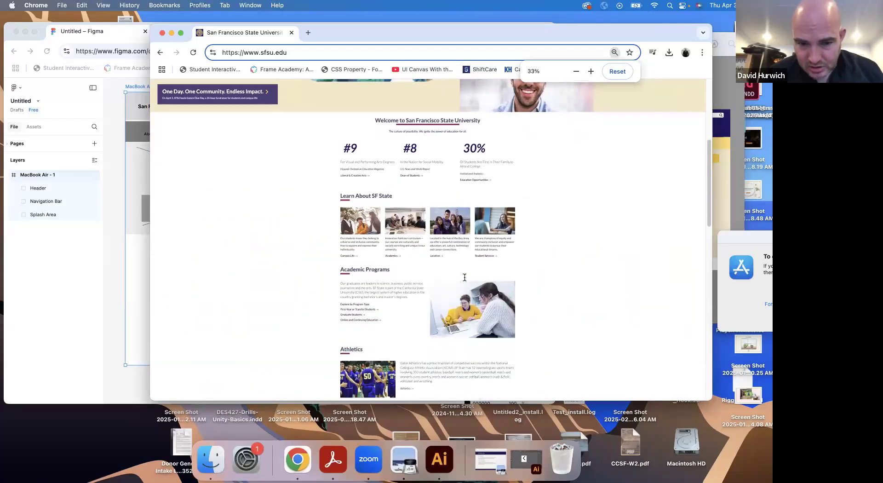
scroll(465, 277, "down", 10)
scroll(465, 277, "down", 5)
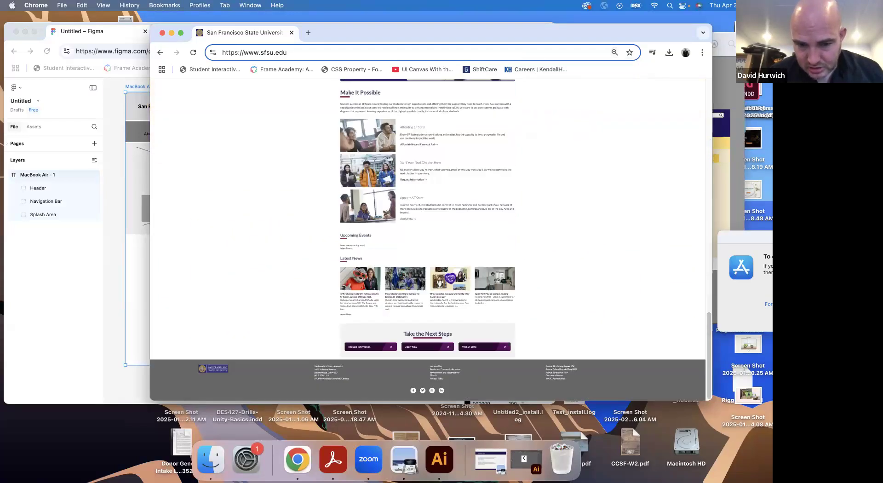
scroll(464, 278, "up", 15)
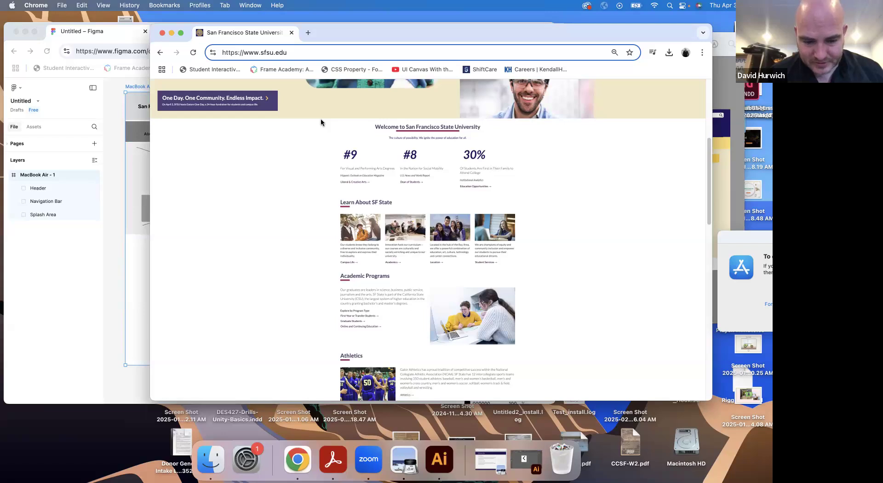
Capture one screenshot of the Welcome through Academic Programs sections and another of the Take the Next Steps block with the footer
key("super+shift+4")
left_click_drag(313, 120, 551, 353)
scroll(551, 352, "down", 15)
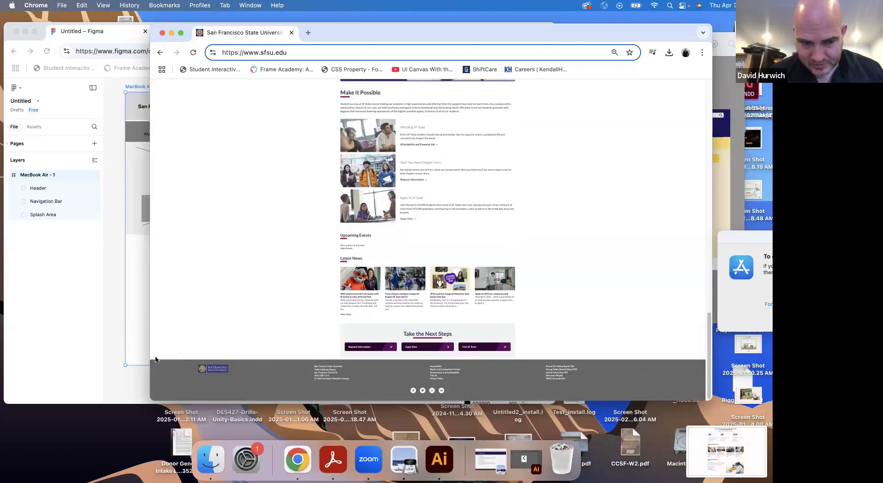
key("super+shift+4")
left_click_drag(160, 321, 702, 396)
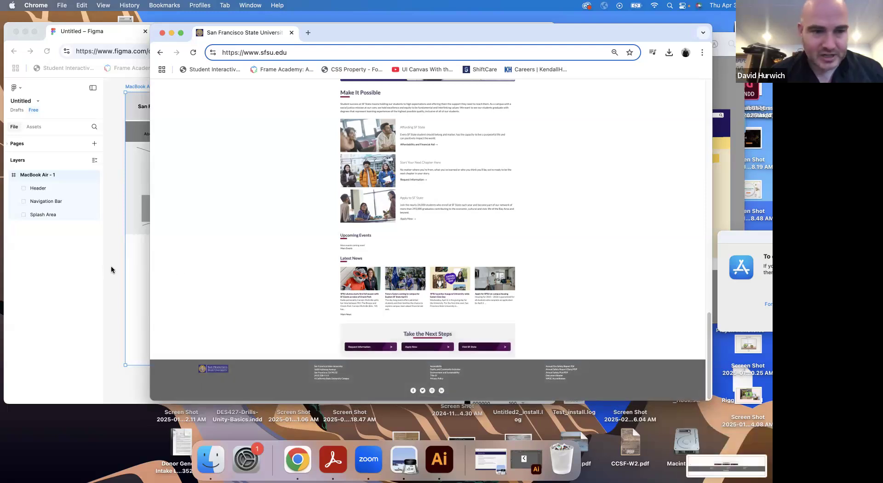
Switch to Preview and open the desktop screenshot of the Welcome through Academic Programs sections
left_click(114, 273)
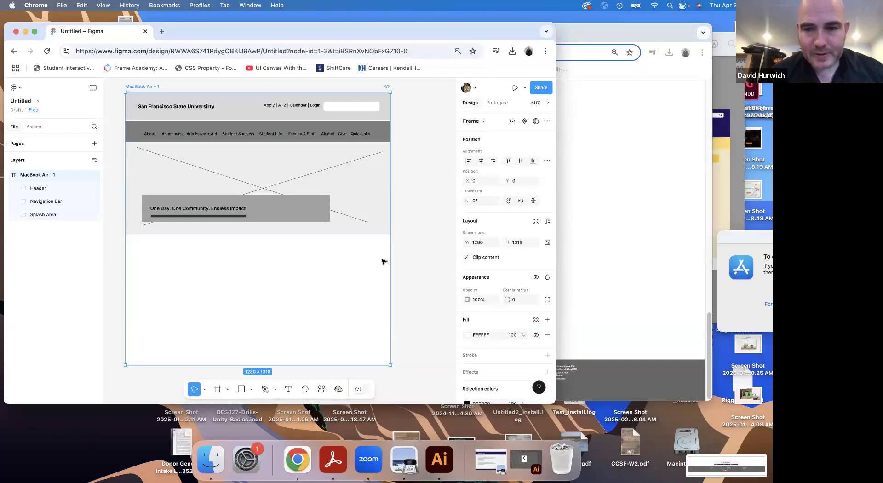
left_click(399, 461)
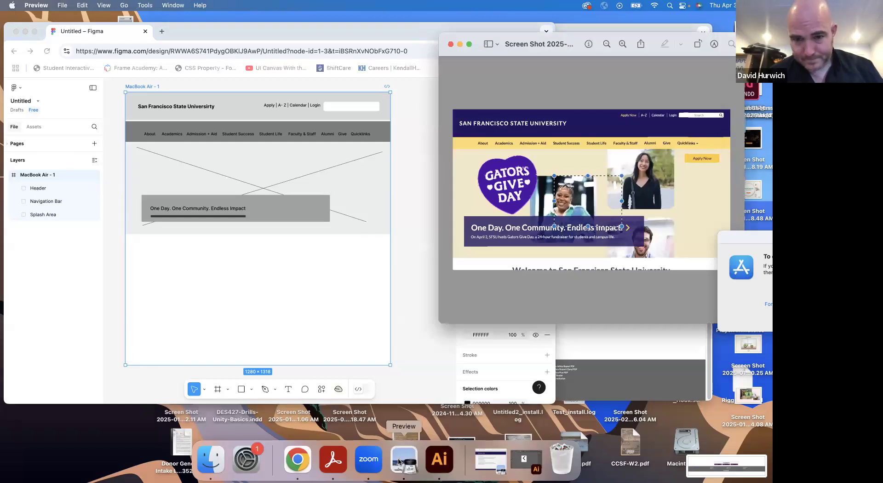
key("super+o")
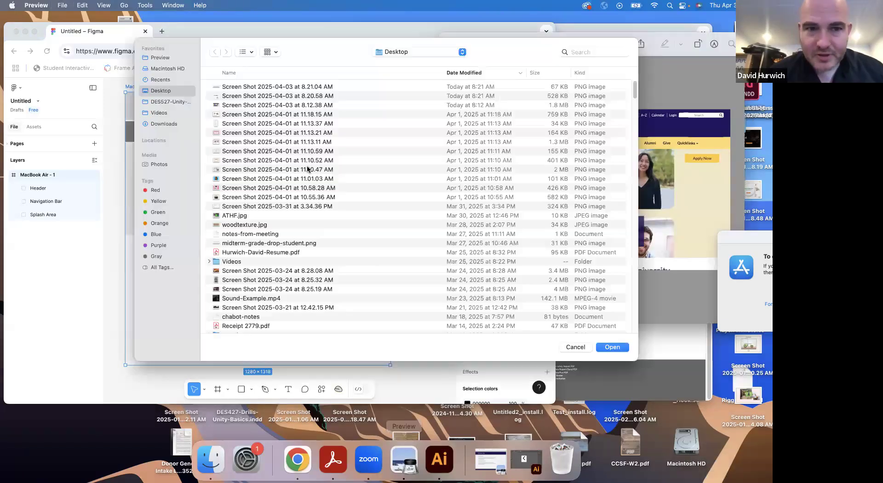
left_click(218, 88)
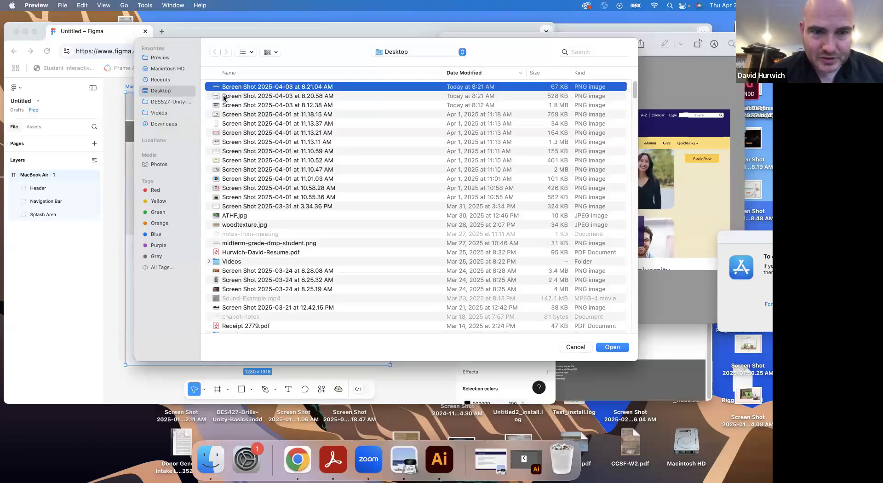
left_click(224, 96)
key("space")
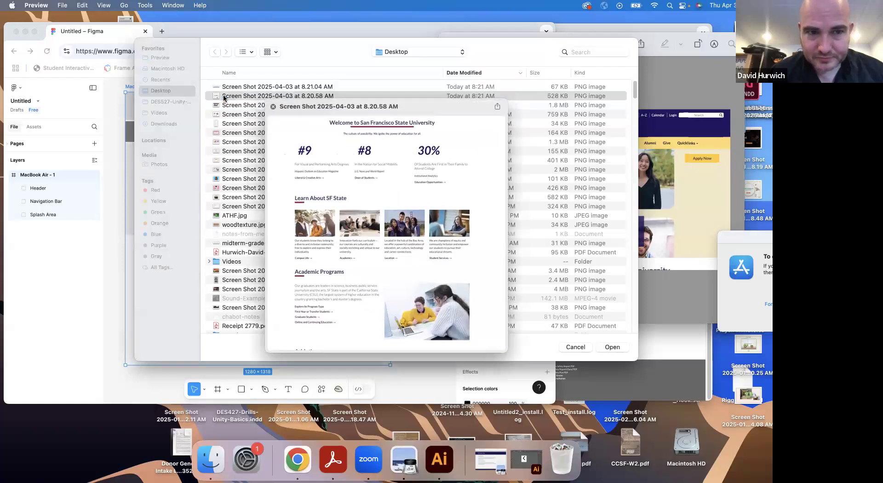
left_click(224, 98)
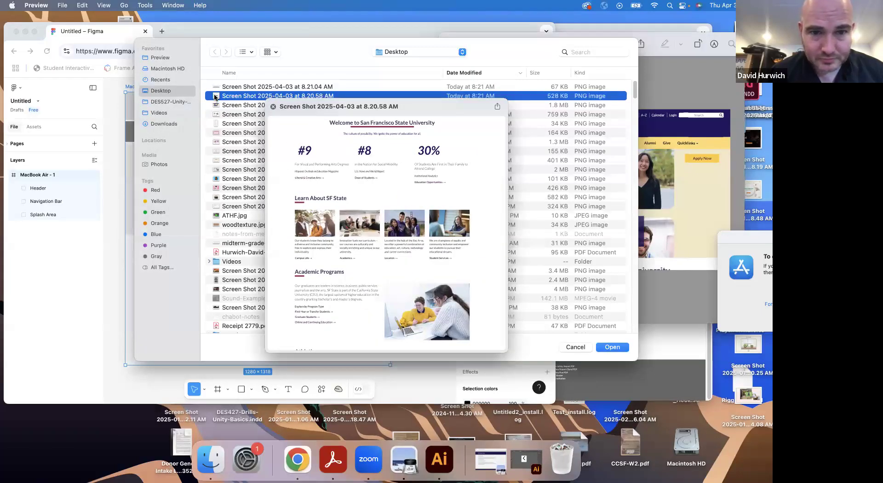
key("Return")
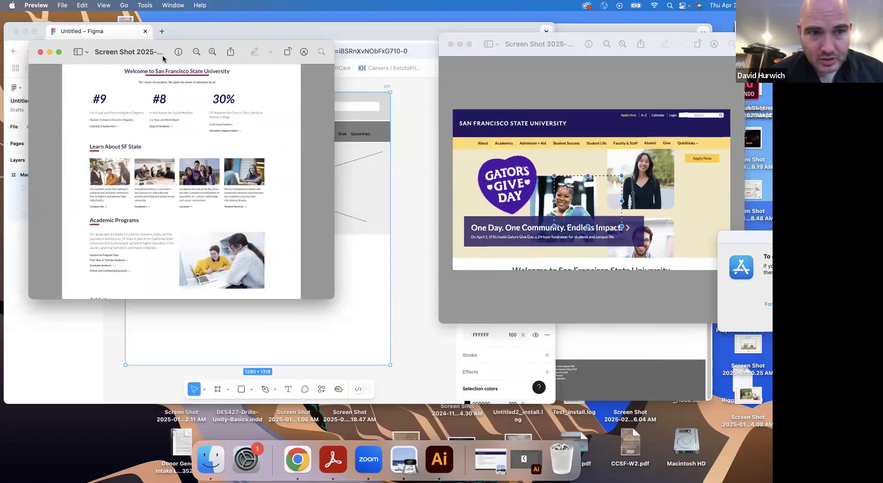
Narrow the Figma browser window and place the new screenshot window beside it so both are visible
left_click_drag(153, 57, 555, 75)
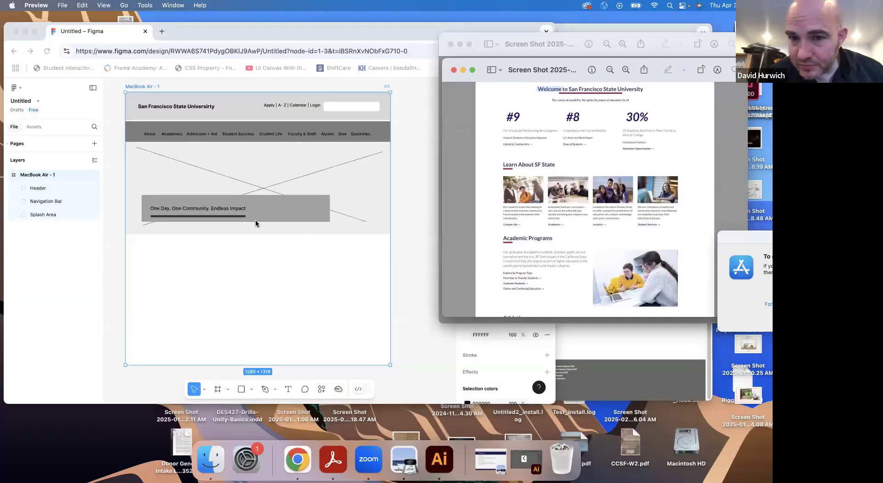
left_click(246, 266)
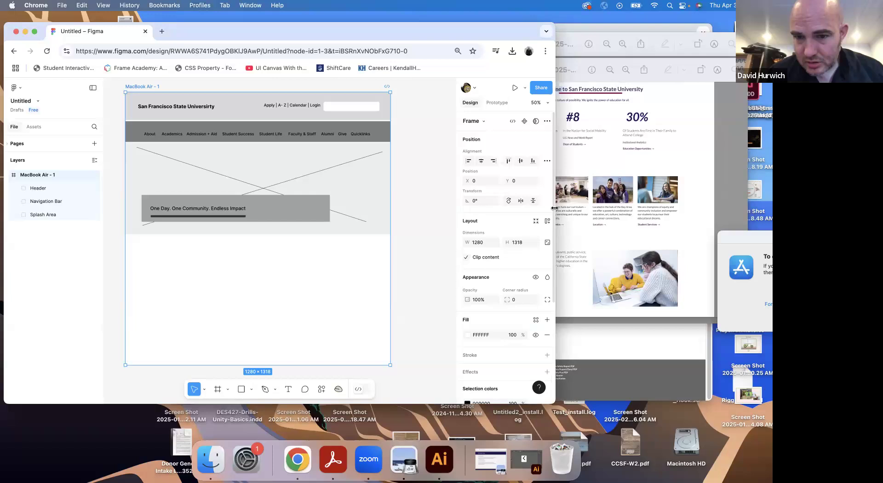
left_click_drag(433, 210, 495, 203)
left_click_drag(528, 57, 570, 57)
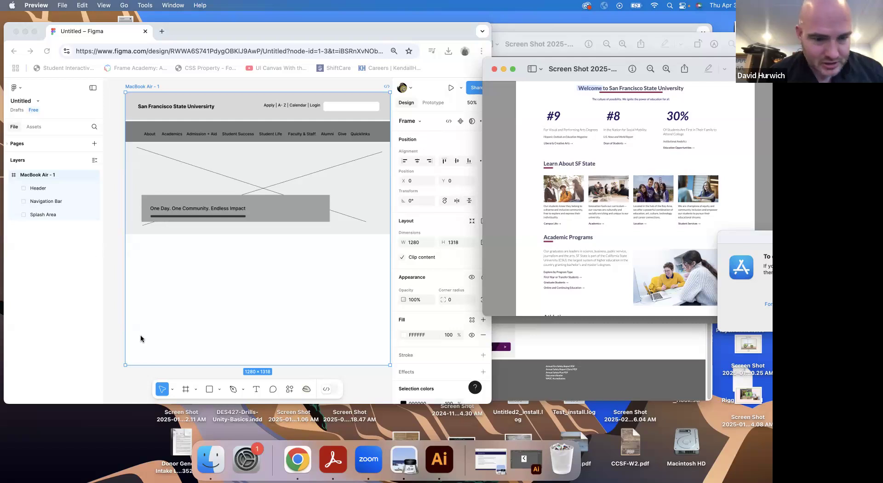
Add the text "Welcome to San Francisco State University" below the splash area in the MacBook Air frame
left_click(256, 389)
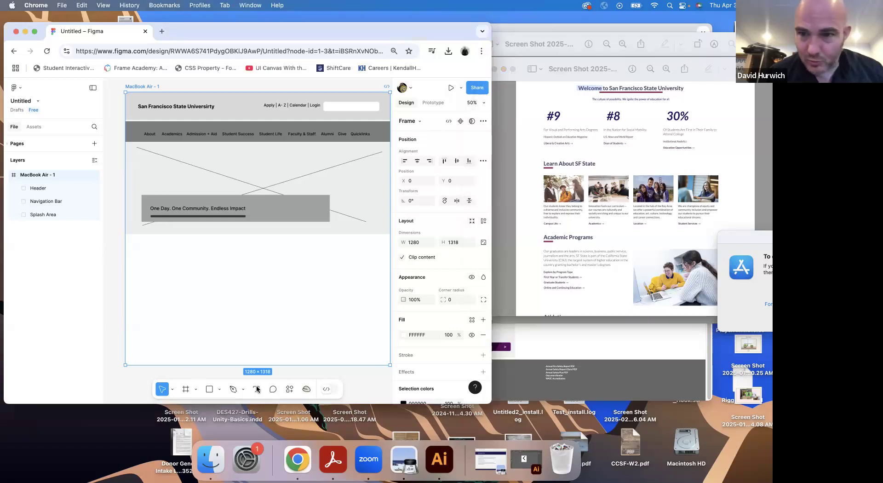
left_click(196, 248)
type("W")
key("BackSpace")
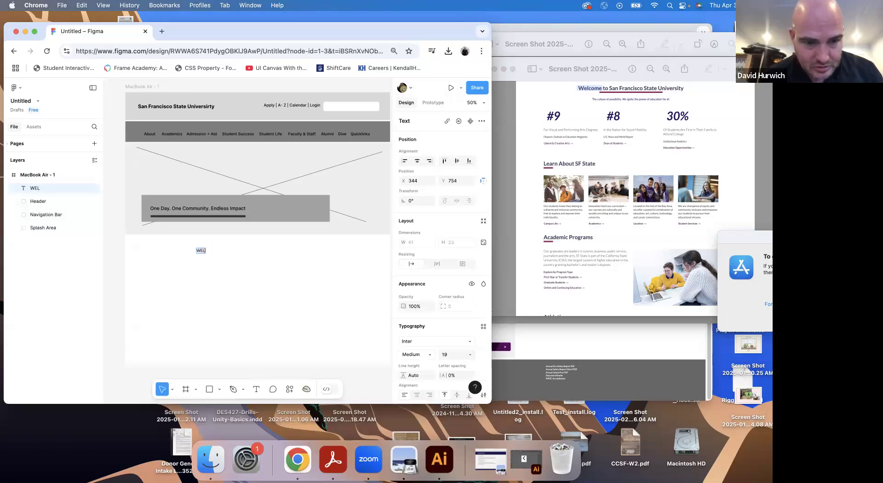
type("come to S")
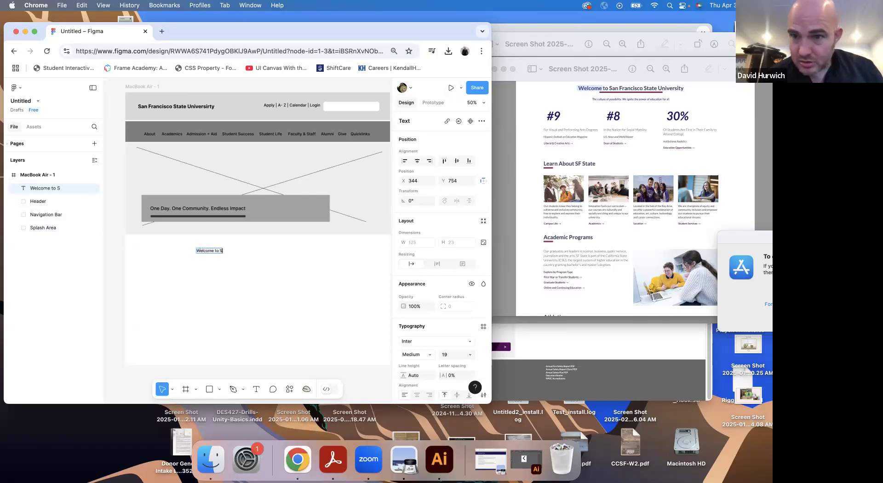
type("an Fra")
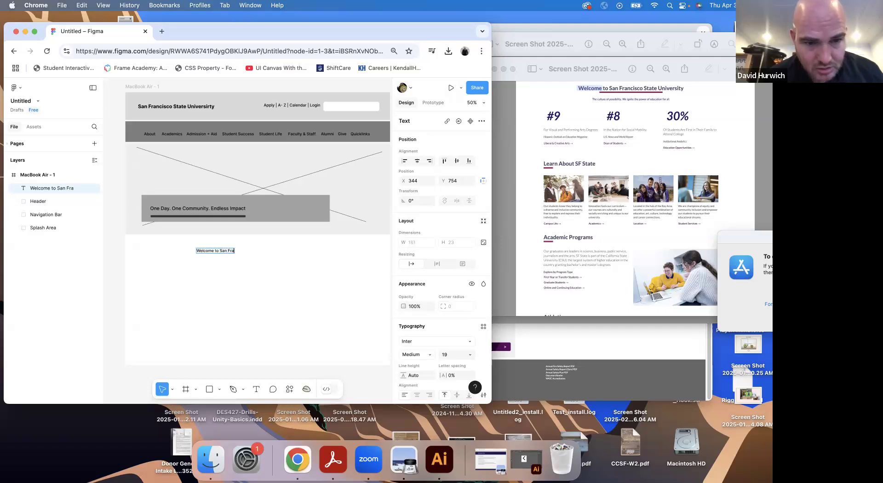
type("ncisco State University")
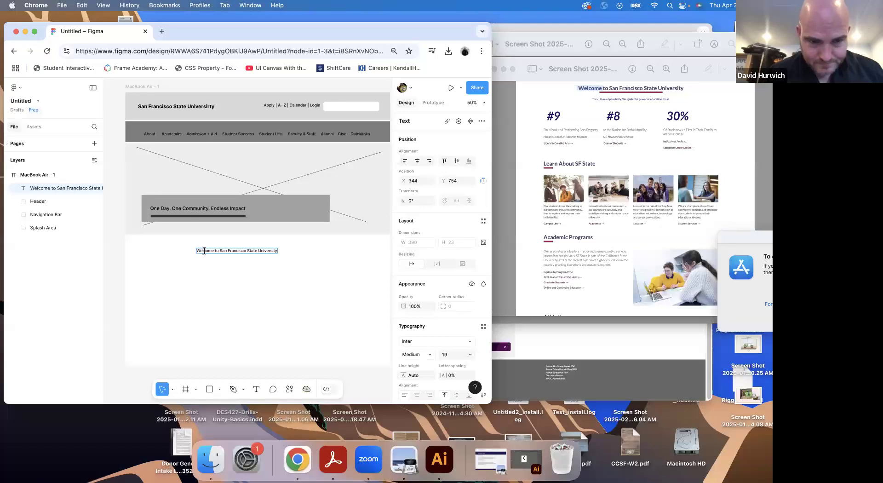
Format the Welcome heading as Bold at size 30 and center it just below the splash area at X 347, Y 726
key("super+a")
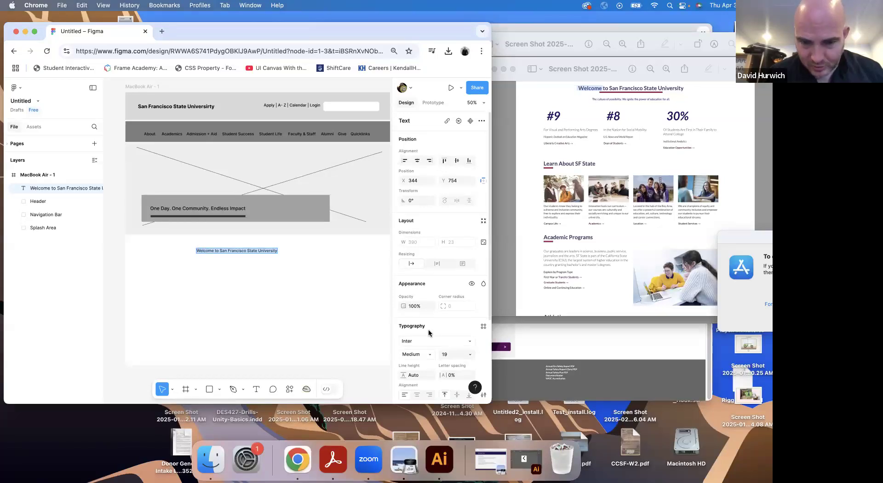
scroll(428, 329, "down", 3)
left_click(421, 298)
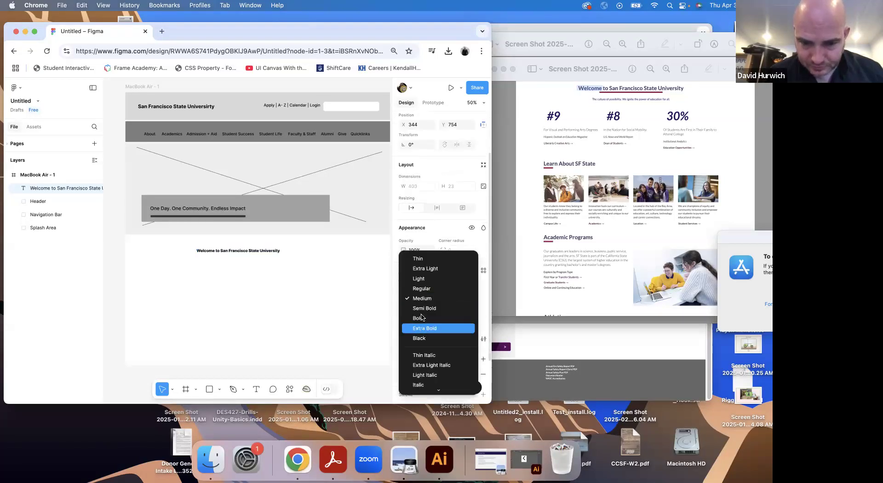
left_click(422, 317)
left_click(449, 299)
key("Up")
key("Up")
key("Up")
key("Up")
key("Up")
key("Up")
key("Up")
key("Up")
key("Up")
key("Up")
key("Up")
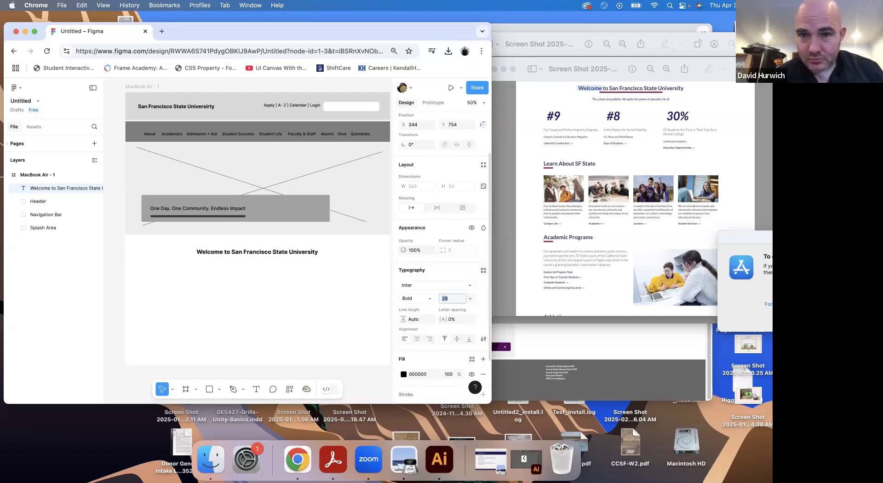
left_click(237, 252)
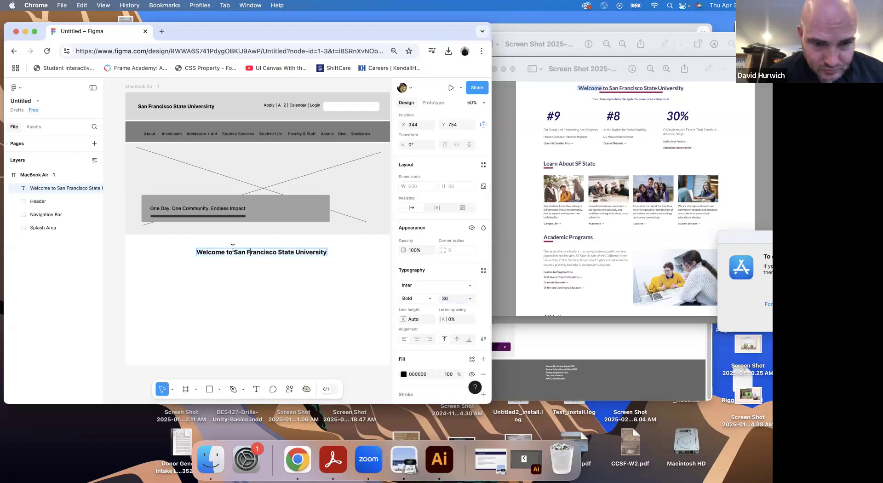
left_click_drag(205, 253, 203, 247)
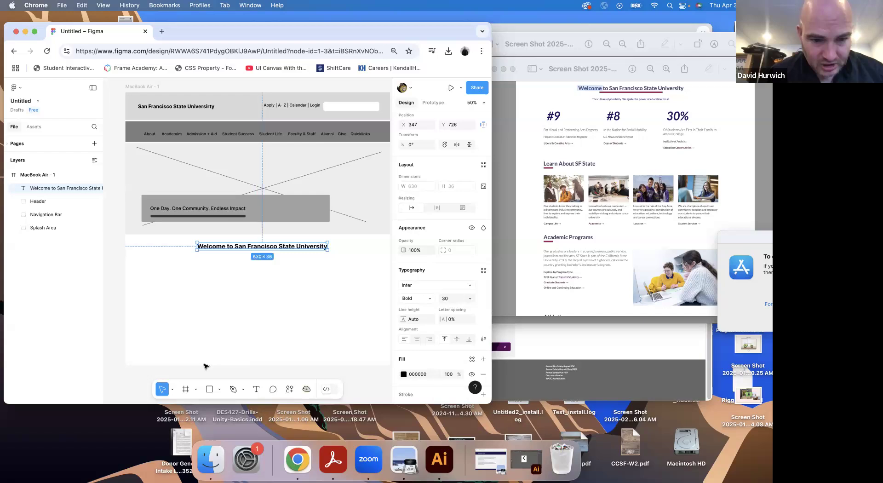
Draw a horizontal line about 762 wide under the Welcome heading and set its stroke weight to 6
left_click(219, 389)
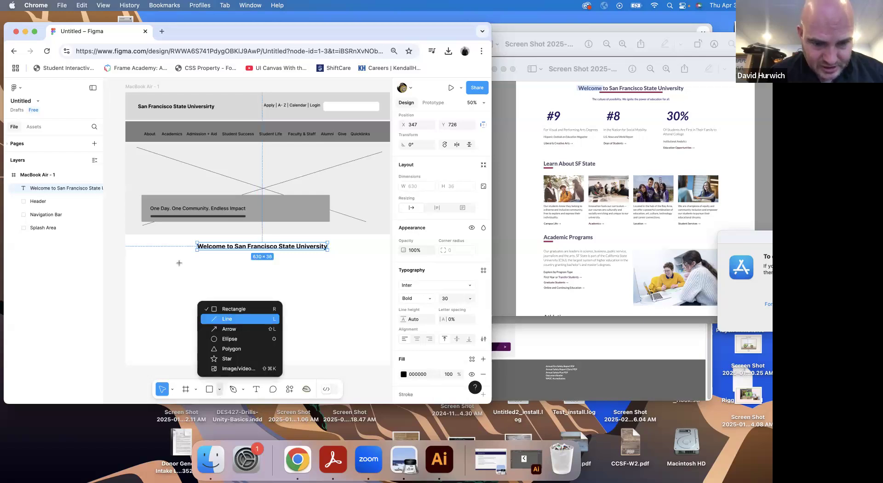
left_click(229, 320)
left_click_drag(182, 256, 341, 262)
left_click_drag(438, 316, 441, 317)
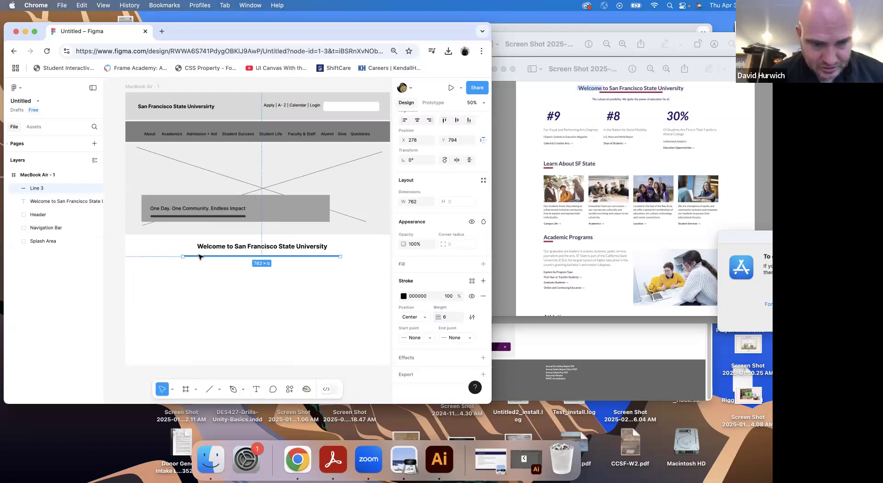
Nudge the underline up toward the Welcome heading to Y 785
key("Up")
key("Up")
key("Up")
key("Up")
key("Up")
key("Up")
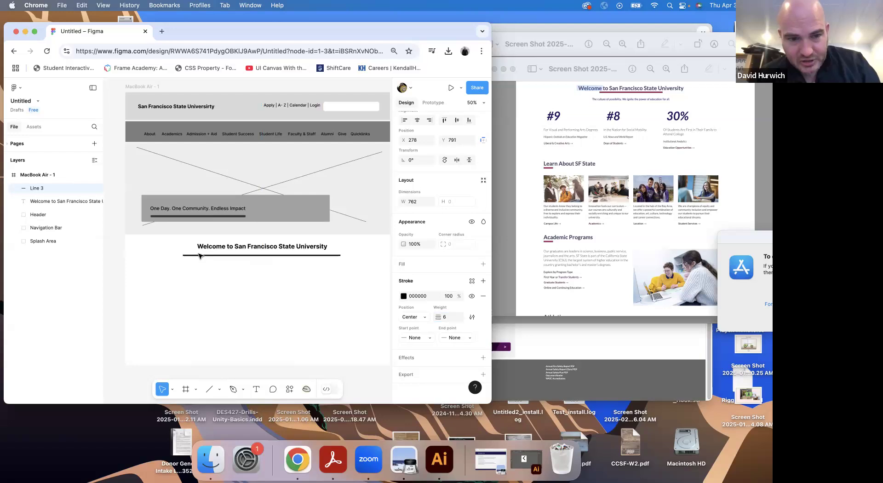
key("Up")
key("Up")
key("Up")
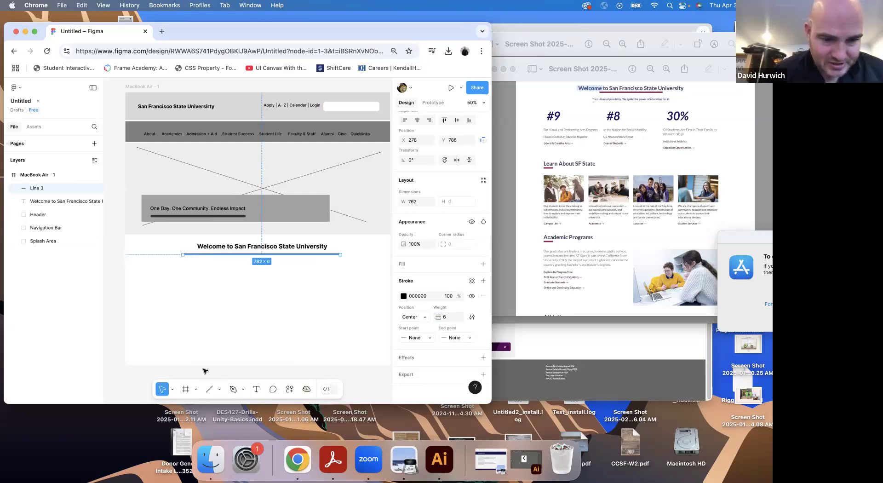
Draw a thin rectangle centered below the Welcome underline as a tagline placeholder and fill it dark gray
left_click(193, 217)
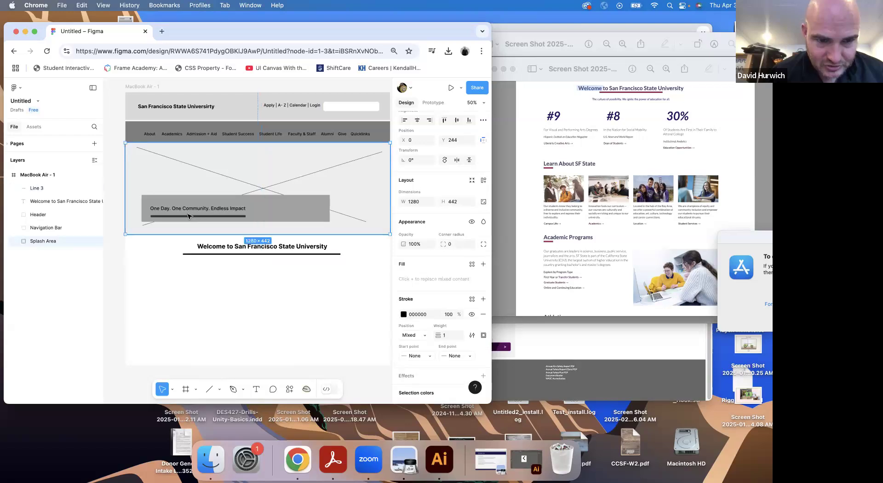
left_click(218, 390)
left_click(235, 310)
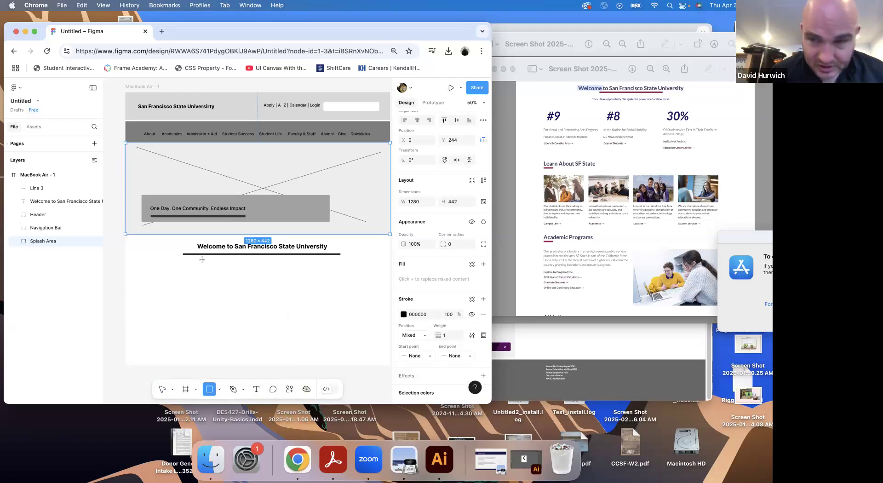
left_click_drag(199, 264, 321, 269)
left_click(404, 320)
left_click_drag(325, 312, 289, 306)
left_click(256, 322)
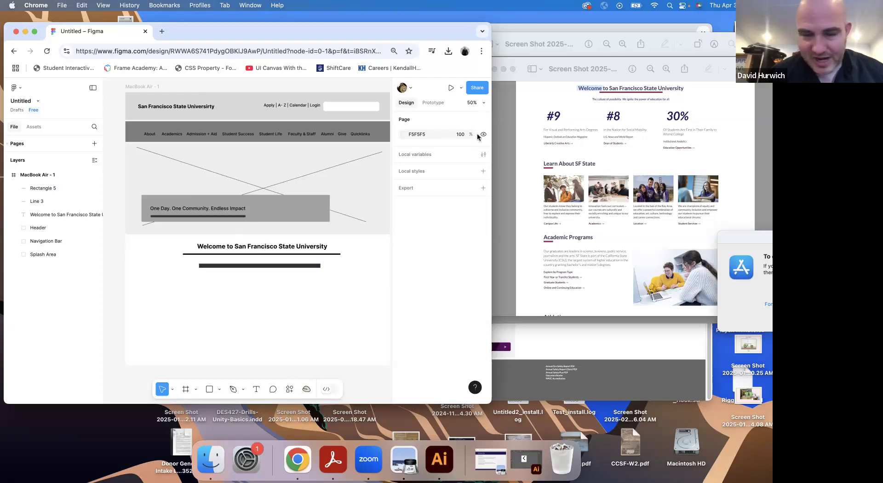
Add the text "#9" at X 92, Y 982, below the tagline bar near the frame's left edge
left_click(257, 390)
left_click(145, 295)
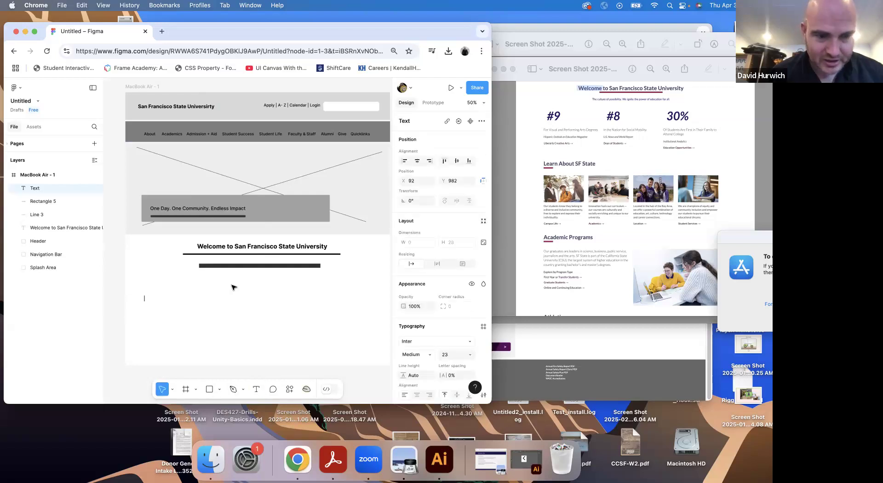
type("#9")
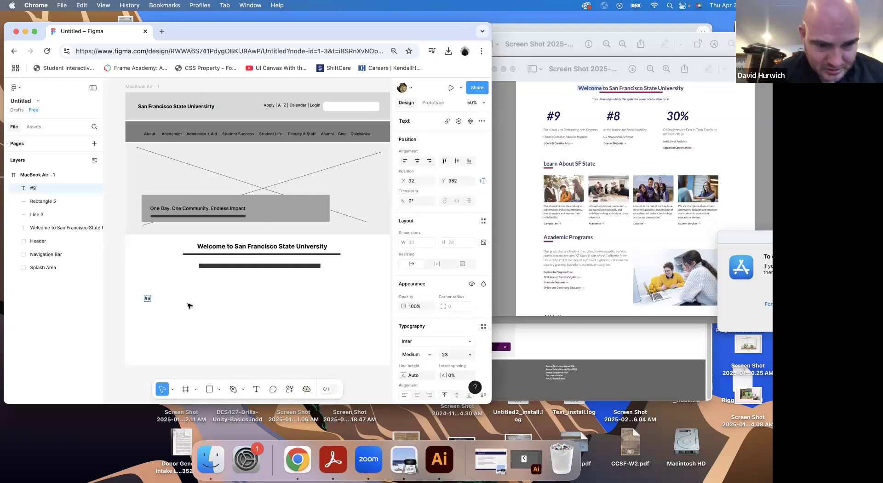
key("Escape")
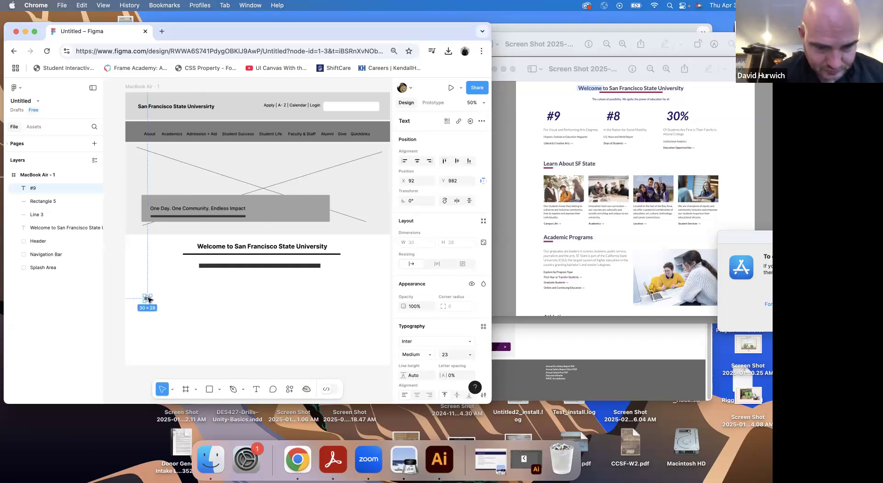
Format the "#9" text as Bold at size 73
double_click(147, 298)
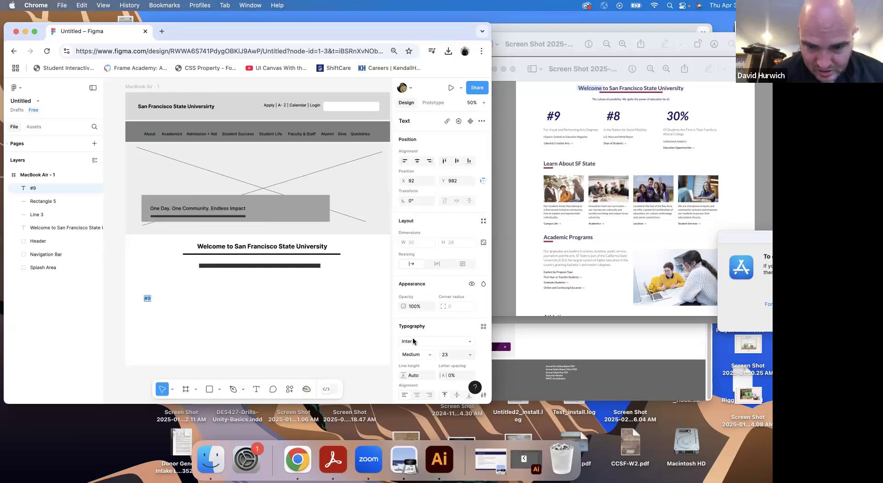
left_click(431, 355)
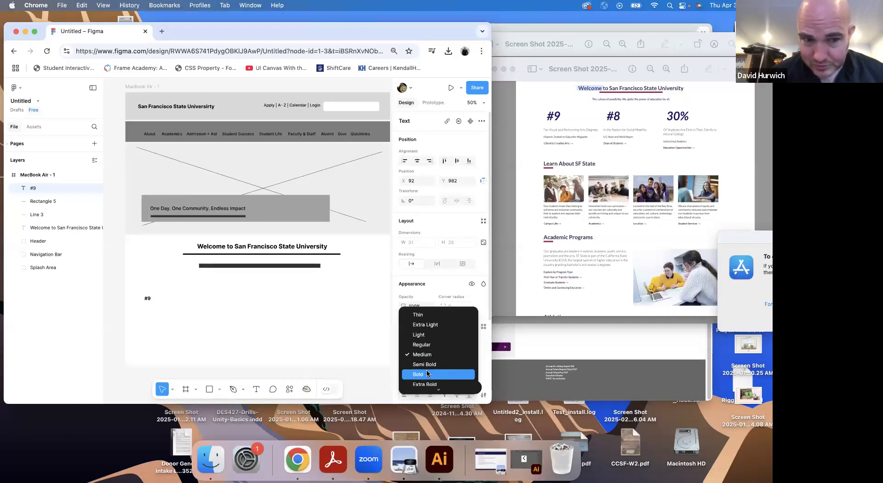
left_click(427, 373)
left_click(449, 354)
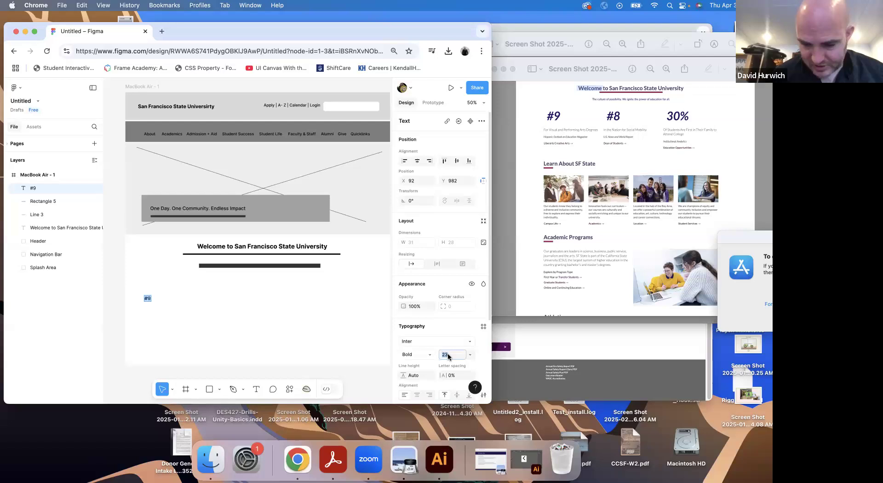
key("shift+Up")
key("shift+Up")
key("shift+Up")
key("shift+Up")
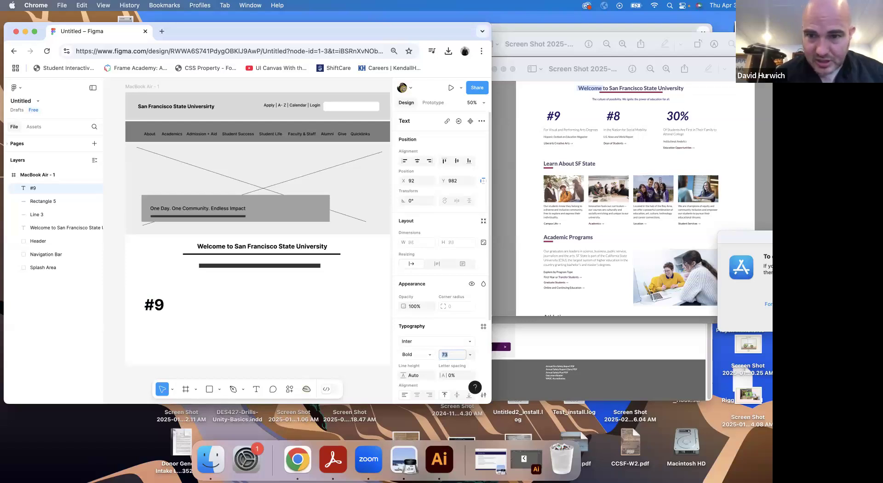
key("Escape")
Draw a thin light gray rectangle of about 340 × 16 below the "#9" text, at X 62, Y 1128
left_click(211, 388)
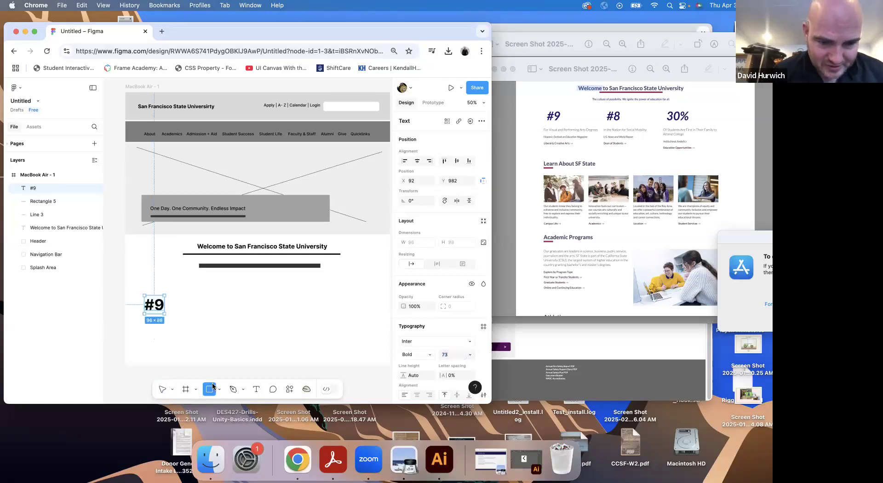
left_click_drag(139, 326, 209, 328)
key("super+equal")
key("super+equal")
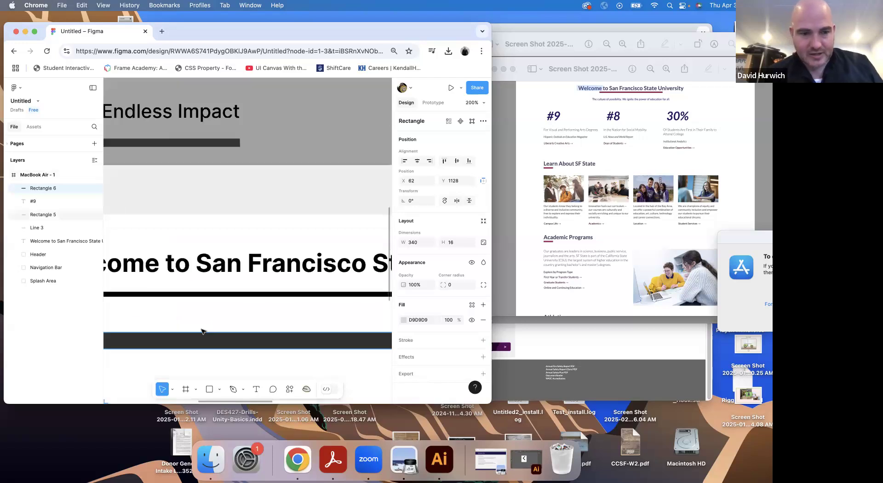
left_click_drag(157, 319, 365, 58)
left_click_drag(260, 272, 332, 214)
key("super+minus")
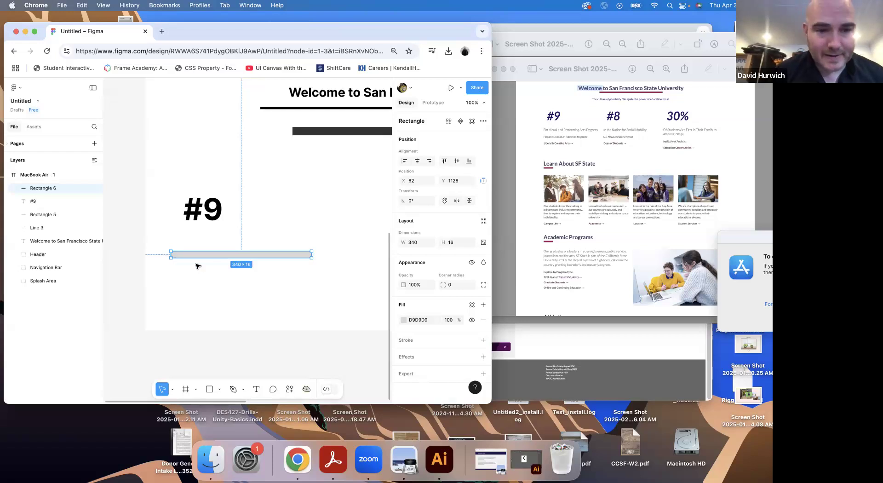
Duplicate the thin bar twice below itself at even spacing and shorten the lowest copy to a width of 261
left_click_drag(199, 258, 199, 288)
key("super+z")
left_click_drag(311, 288, 279, 288)
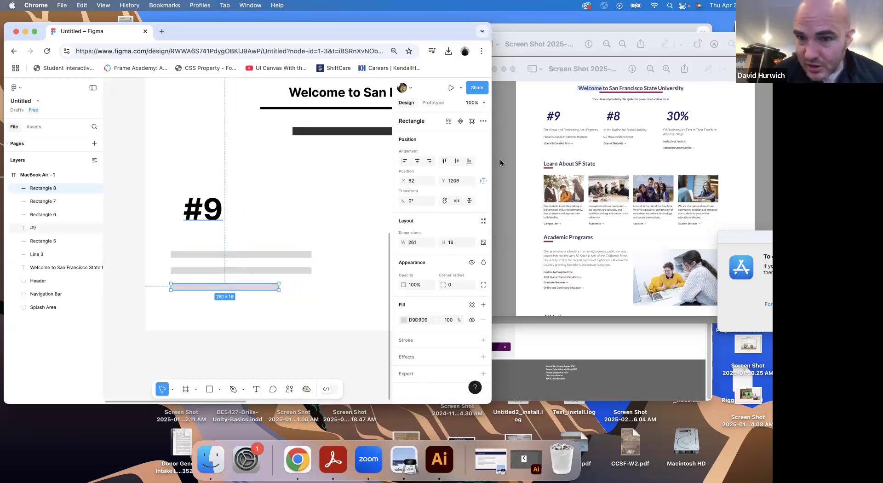
Align the "#9" text and the three placeholder bars below it along their left edges
left_click(178, 218)
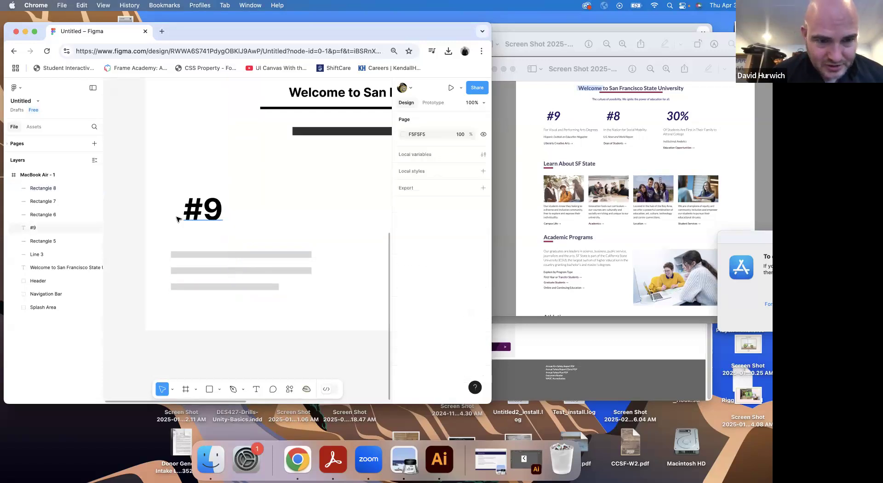
left_click(192, 211)
left_click_drag(176, 244, 205, 291)
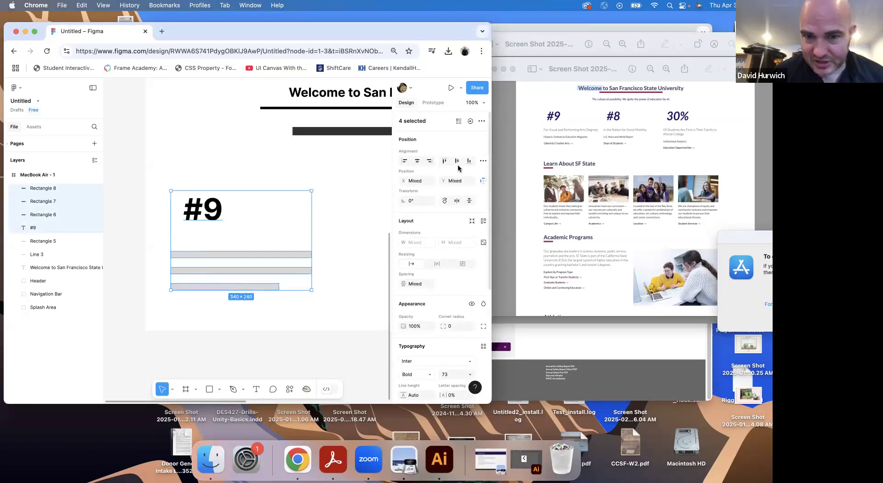
left_click(406, 162)
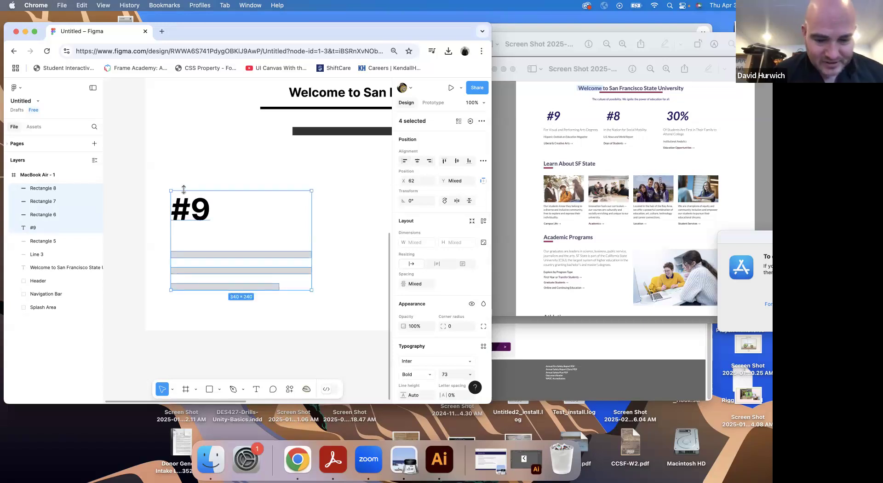
Group the "#9" text with its three bars and name the group "Text Group"
key("super+g")
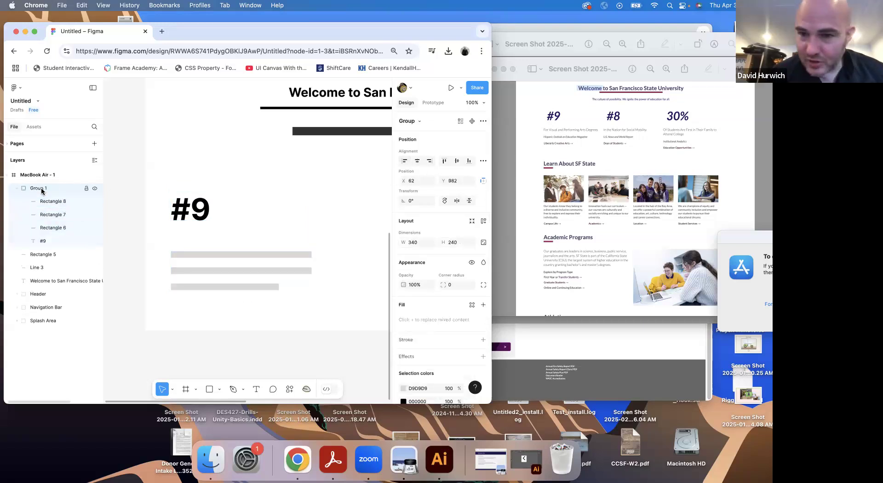
double_click(42, 189)
type("Text")
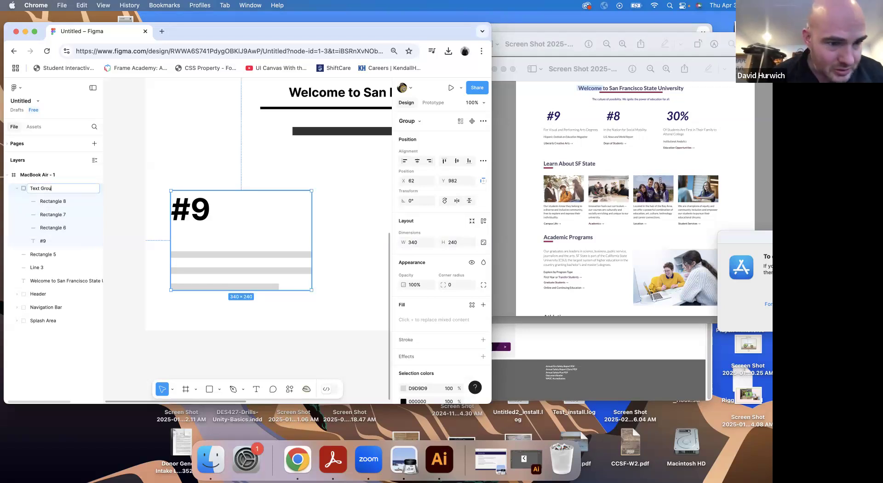
key("Return")
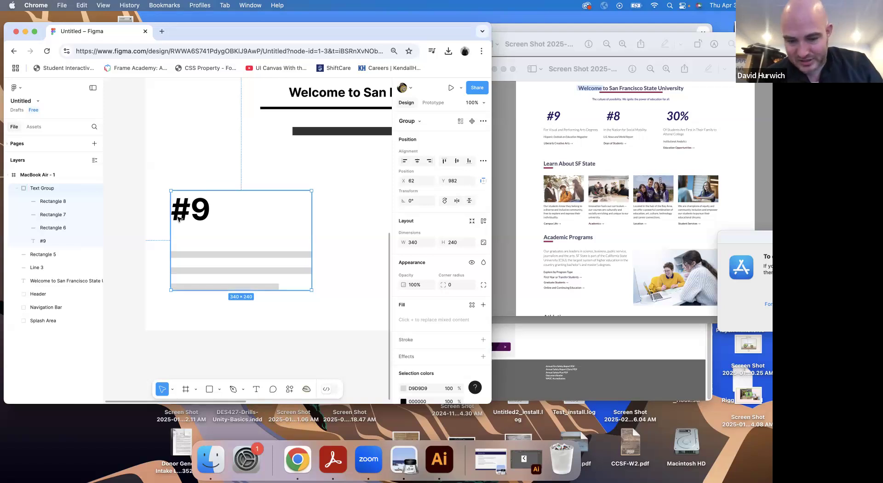
Duplicate the text group twice in a row across the frame, with the last copy at X 923, Y 982
scroll(179, 219, "down", 5)
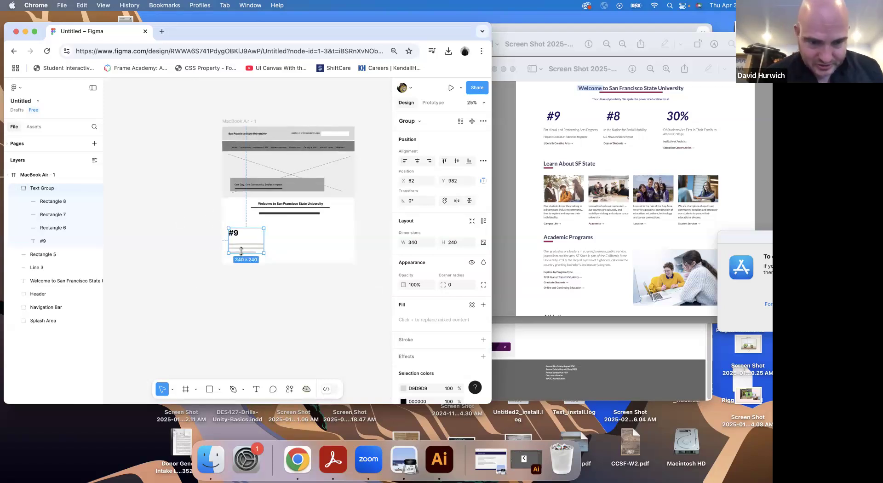
left_click_drag(243, 246, 332, 247)
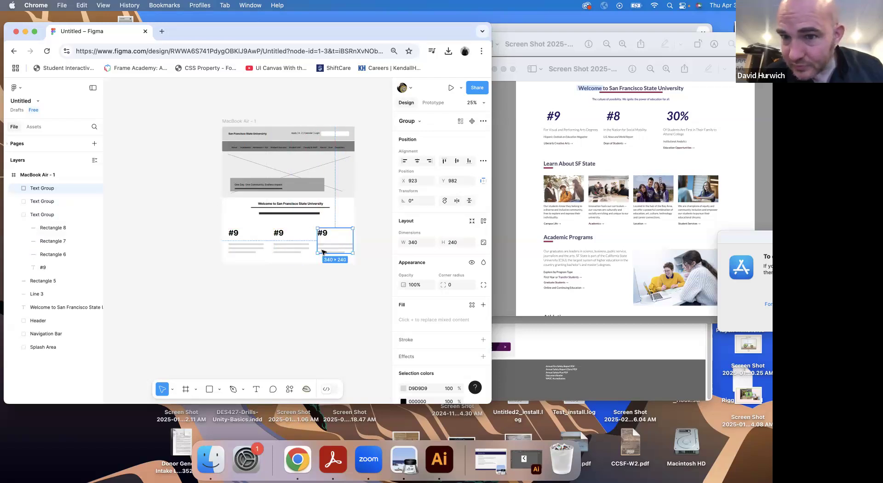
left_click(16, 215)
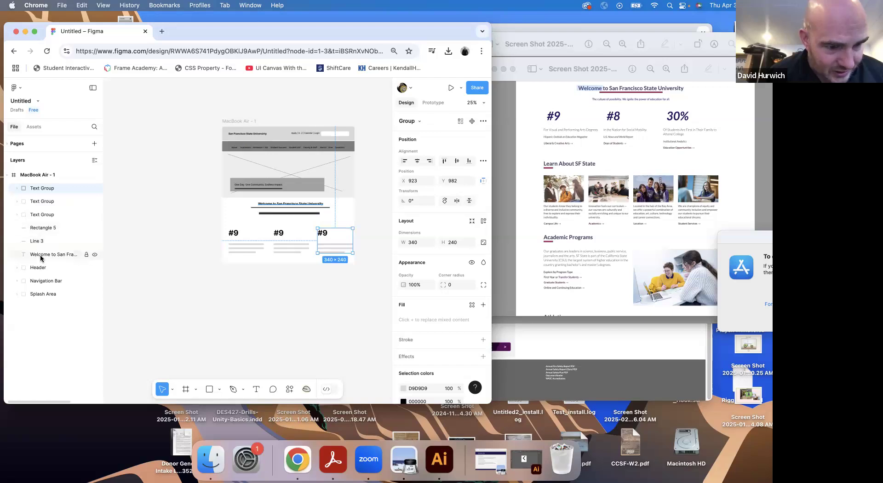
Group the Welcome heading, underline, tagline bar and three text groups as "Welcome", and place it below Splash Area in the layer order
left_click(40, 254)
left_click(41, 188, "shift")
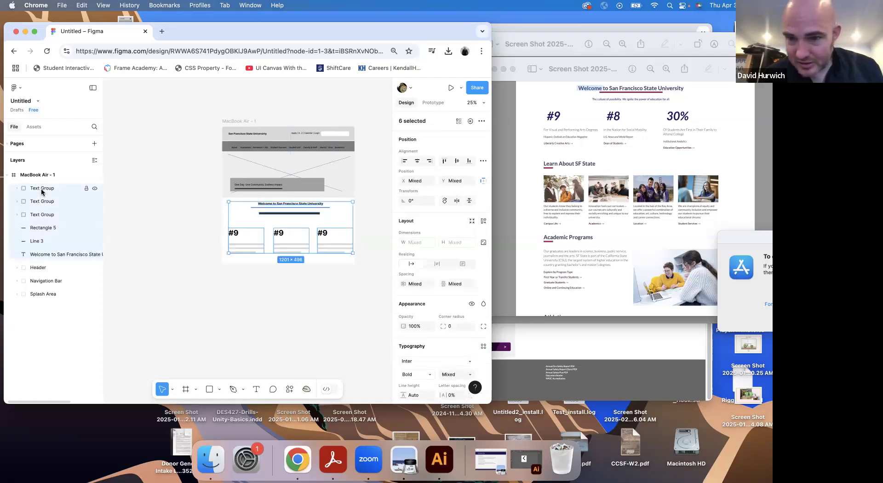
key("super+g")
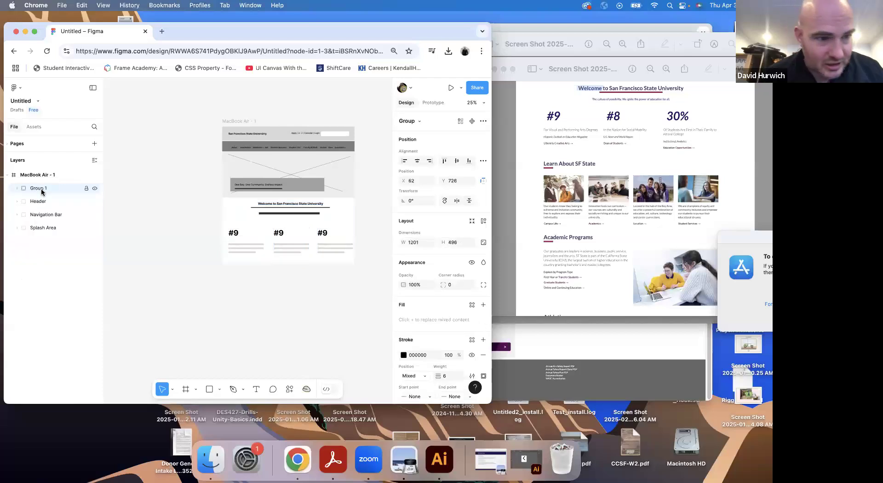
double_click(39, 188)
type("Welcome")
key("Return")
left_click_drag(37, 189, 45, 232)
left_click(225, 299)
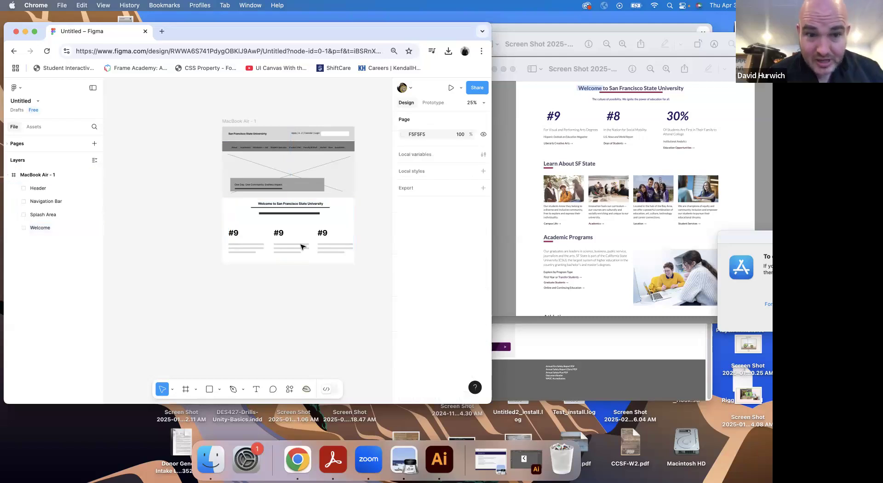
Change the middle statistic's text to "#8"
left_click(282, 236)
double_click(282, 236)
double_click(282, 234)
key("Right")
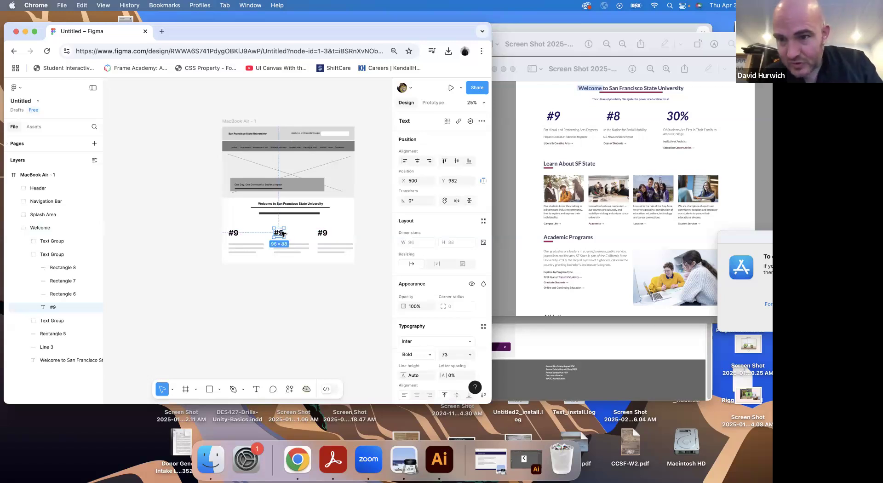
key("super+equal")
double_click(313, 226)
left_click(315, 224)
key("Delete")
type("8")
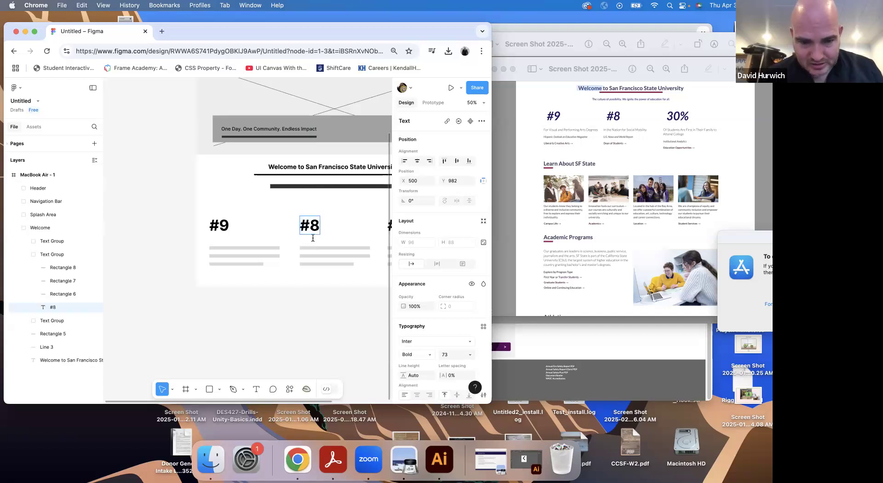
Replace the third statistic's text with "30%"
scroll(249, 312, "right", 5)
left_click(284, 225)
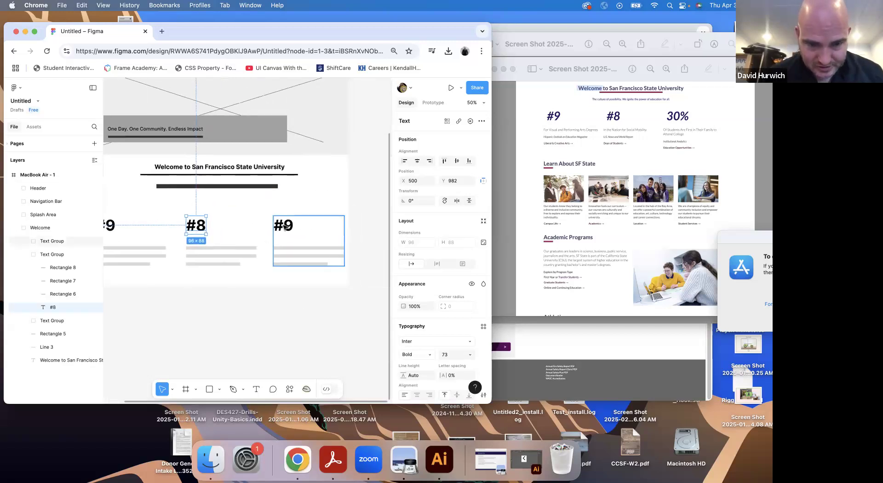
left_click(287, 227)
double_click(286, 225)
type("30%")
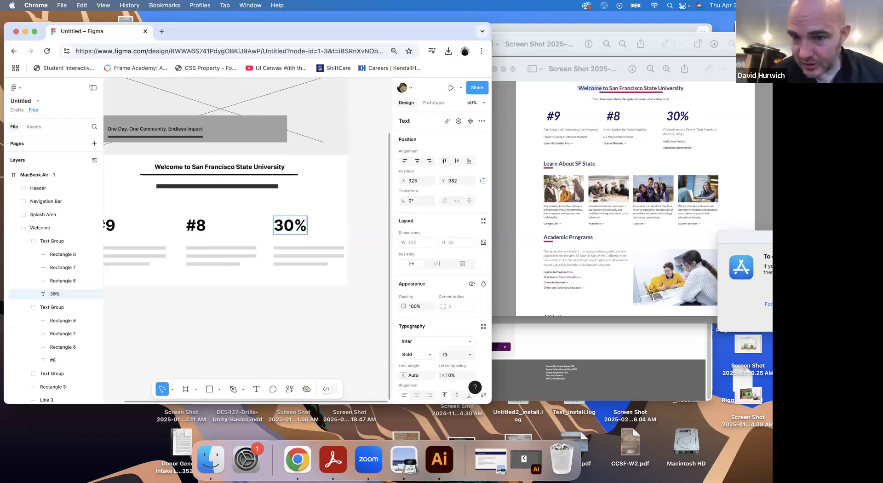
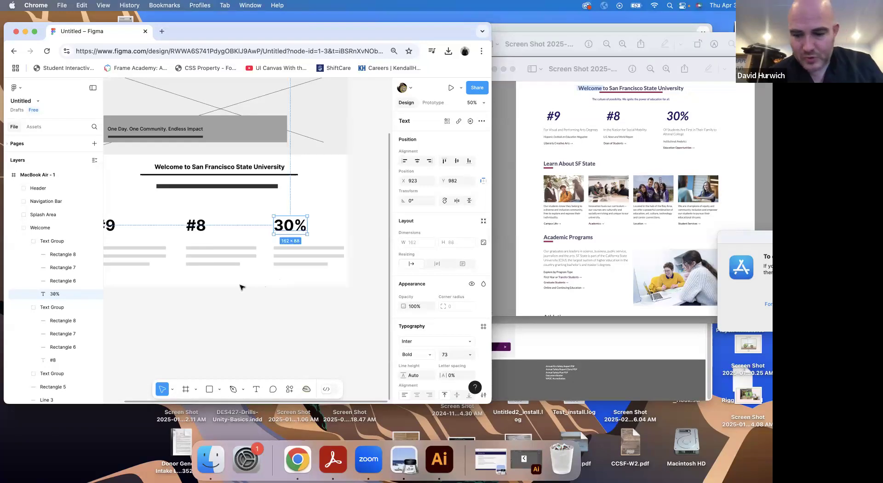
Extend the MacBook Air frame downward to a height of about 2268
key("minus")
left_click(175, 121)
left_click_drag(210, 264, 198, 361)
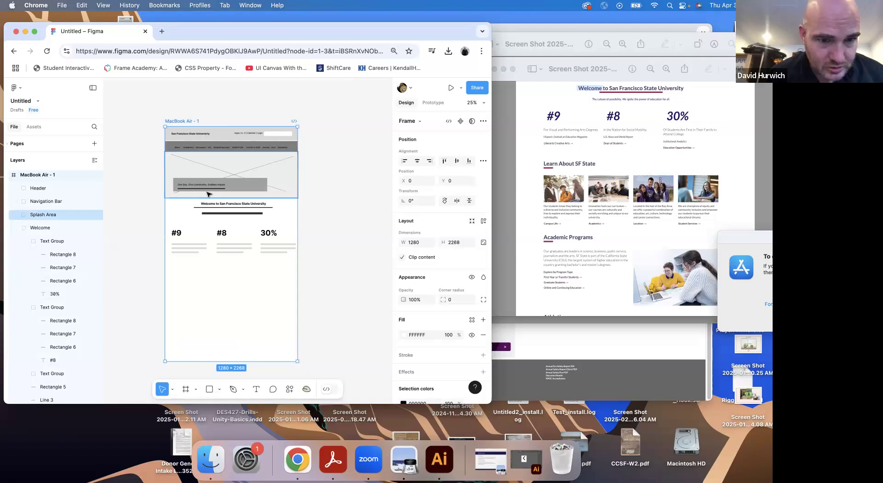
Duplicate the Welcome heading below the statistics at X 54, Y 1356, and replace its text with "Learn About SF State"
double_click(230, 205)
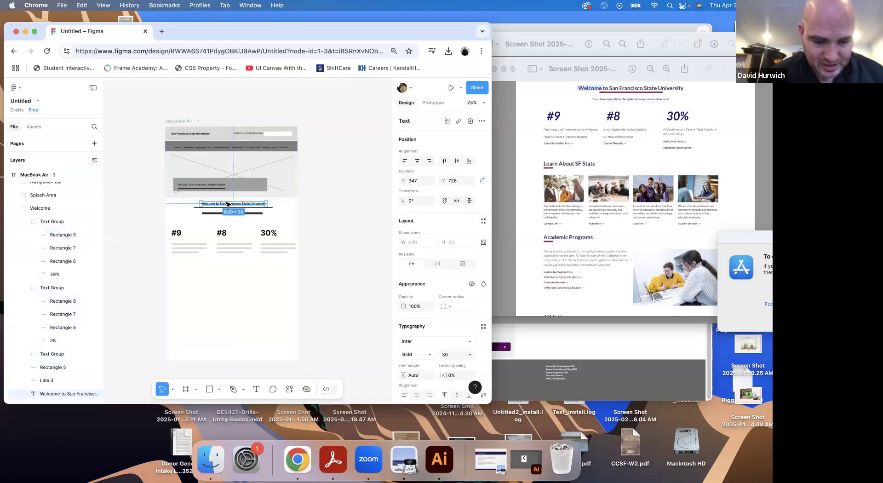
left_click_drag(227, 205, 193, 271)
double_click(193, 271)
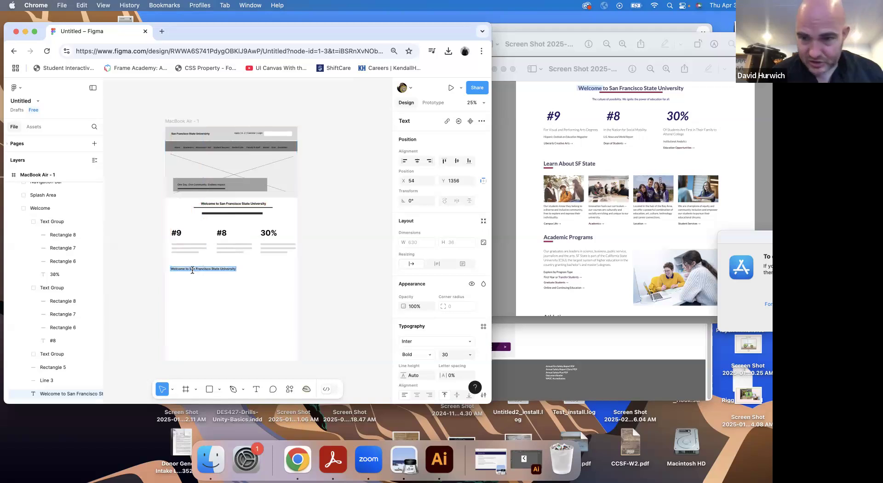
type("Learn About SF")
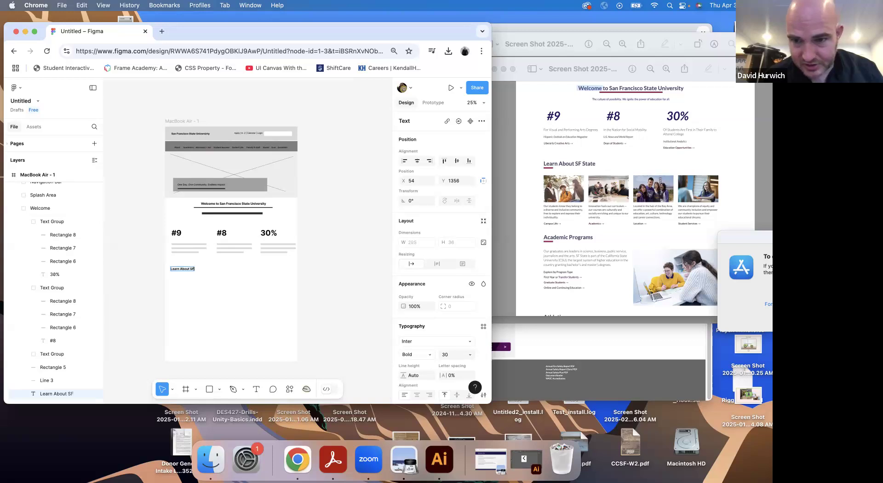
type(" State")
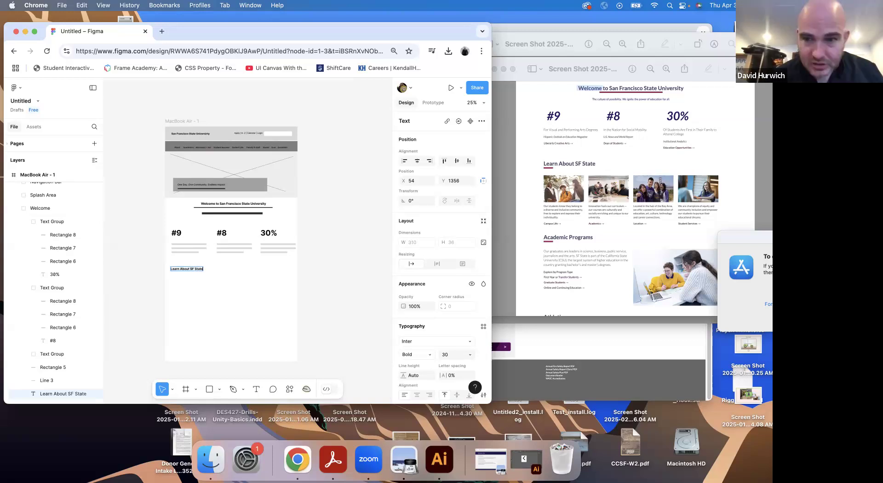
Draw an image placeholder rectangle of about 346 × 226 below the Learn About SF State heading, at X 56, Y 1480
left_click(210, 389)
mouse_move(170, 279)
left_mouse_down()
mouse_move(198, 309)
mouse_move(206, 293)
left_mouse_up()
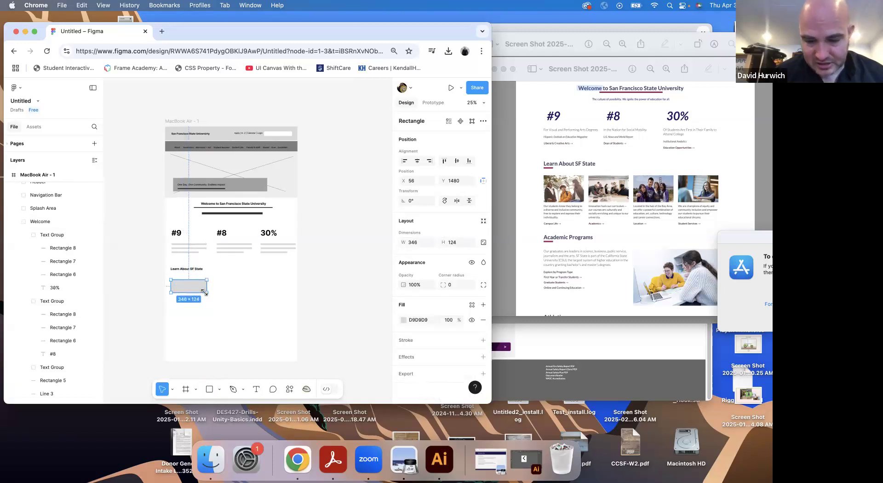
key("super+equal")
scroll(258, 202, "down", 5)
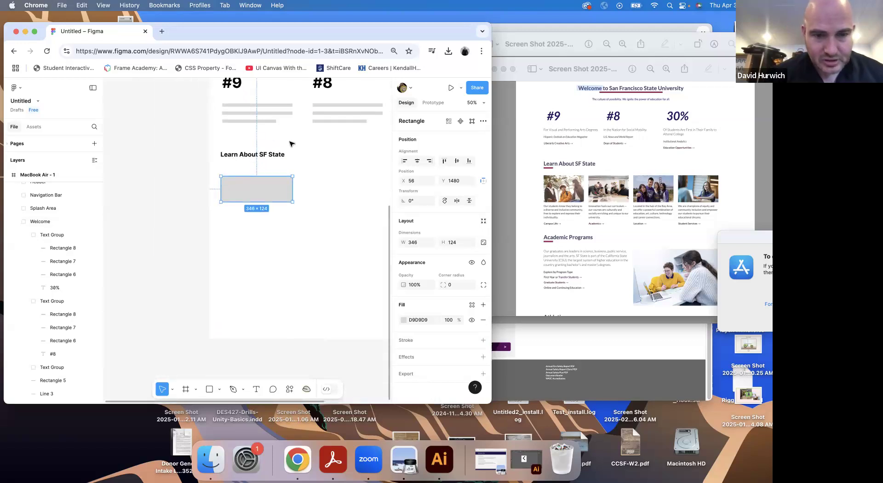
mouse_move(258, 228)
left_mouse_down()
mouse_move(259, 240)
mouse_move(259, 223)
left_mouse_up()
Add four thin text bars about 308 wide beneath the image placeholder, three together and the last apart at Y 1868
left_click(212, 390)
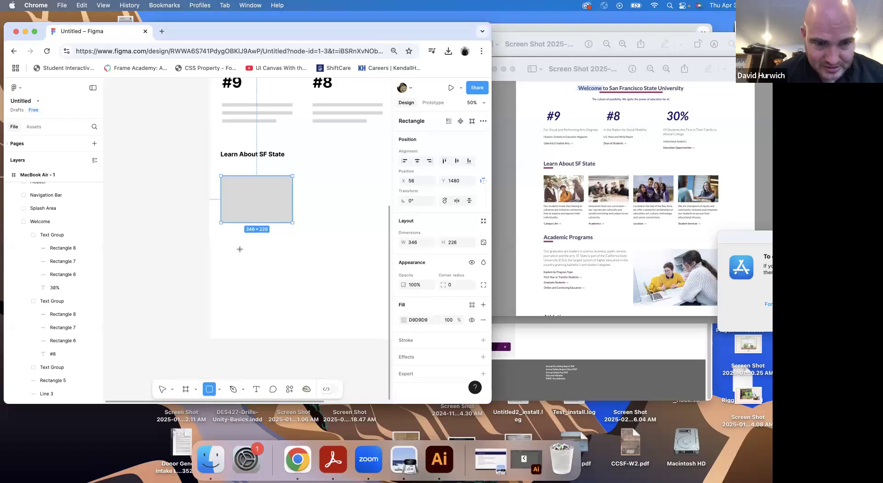
left_click_drag(223, 232, 286, 234)
key("shift+0")
left_click_drag(232, 225, 230, 273)
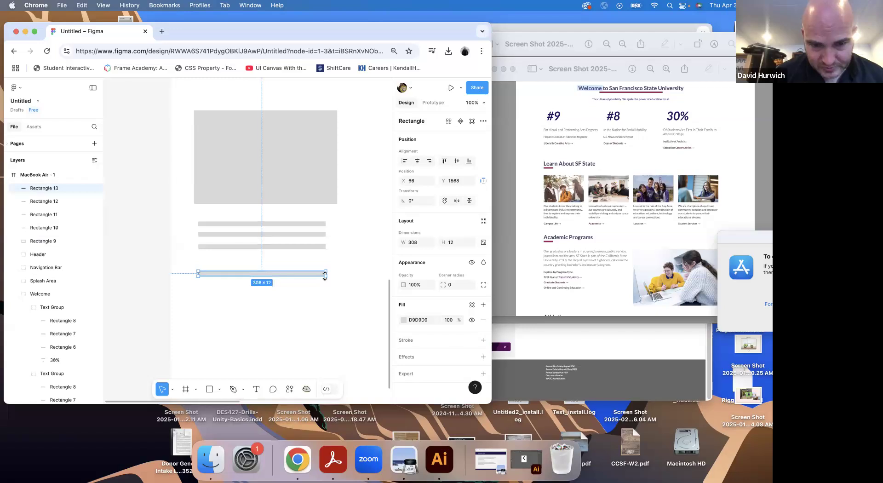
key("Escape")
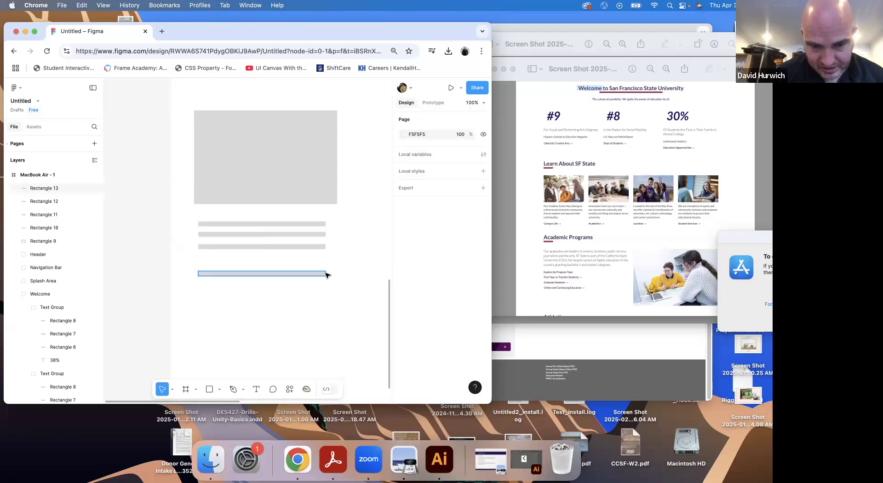
Shorten the lowest text bar to a width of about 127 and fill it with 959595
left_click_drag(325, 275, 251, 274)
left_click(262, 201)
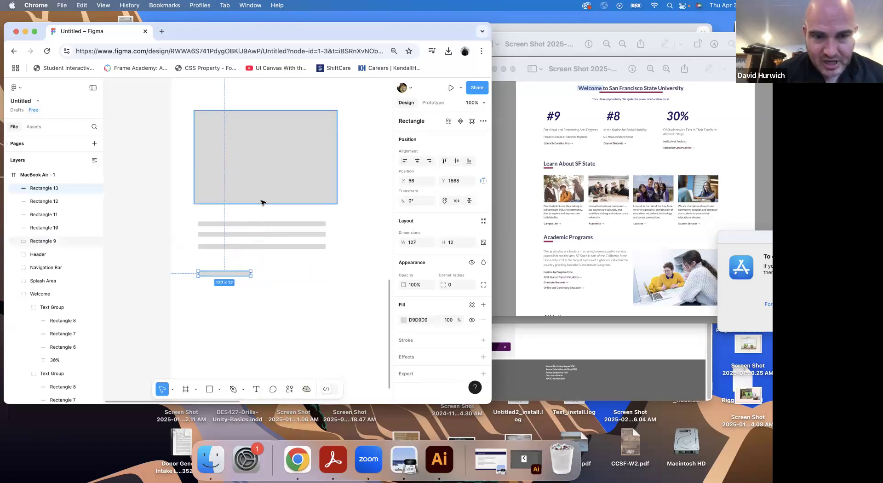
left_click(235, 271)
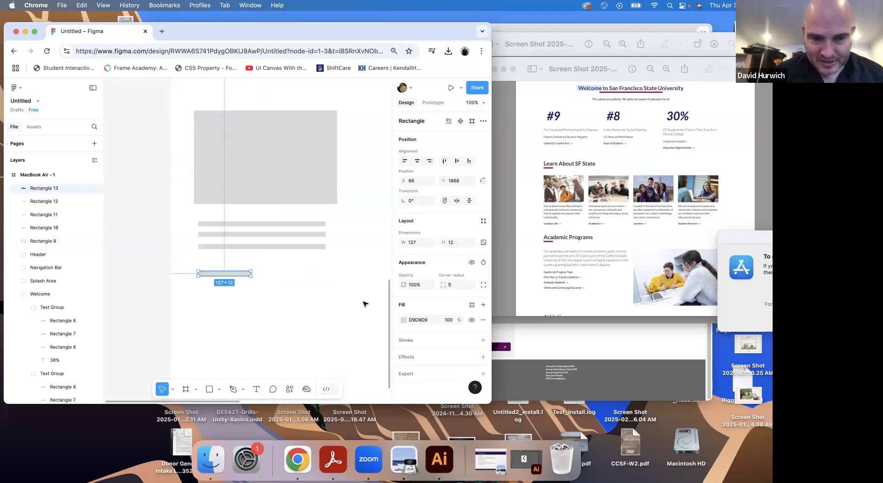
left_click(403, 319)
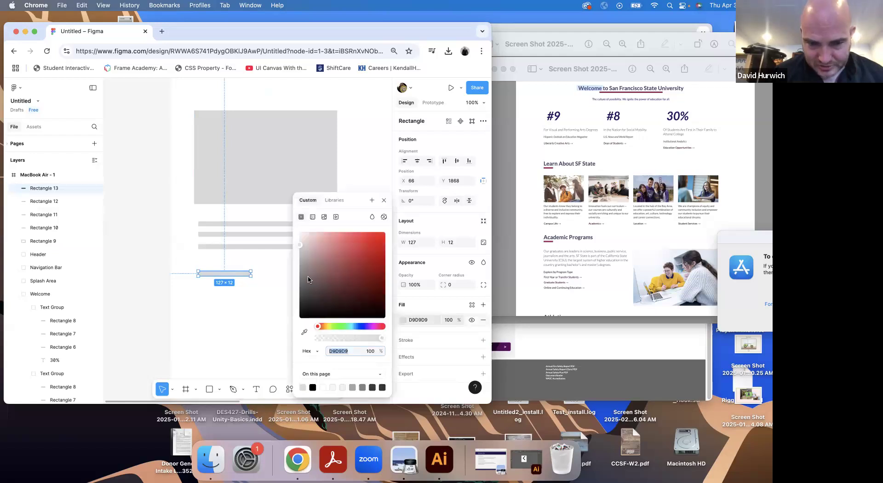
Fill the image placeholder rectangle with dark grey 696969
left_click(208, 157)
left_click(404, 319)
left_click_drag(299, 285, 298, 278)
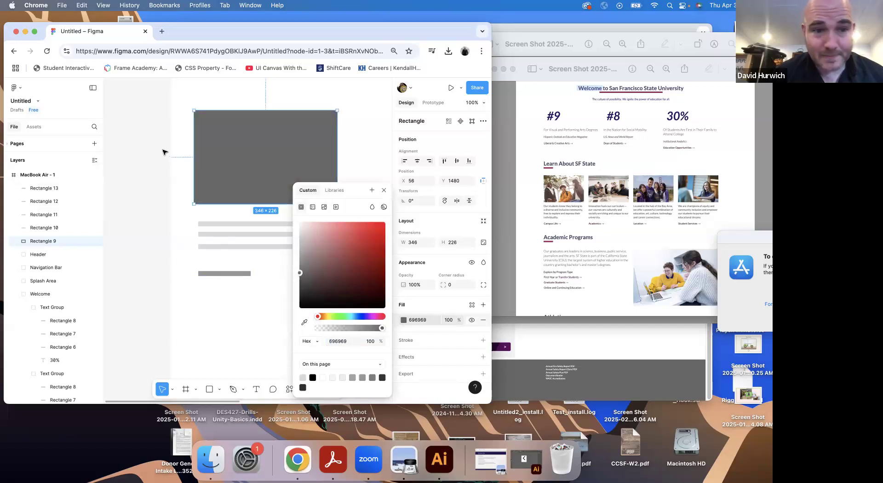
Group the image placeholder and its four text bars as "Article", and collapse the group in the layer list
left_click_drag(181, 130, 249, 273)
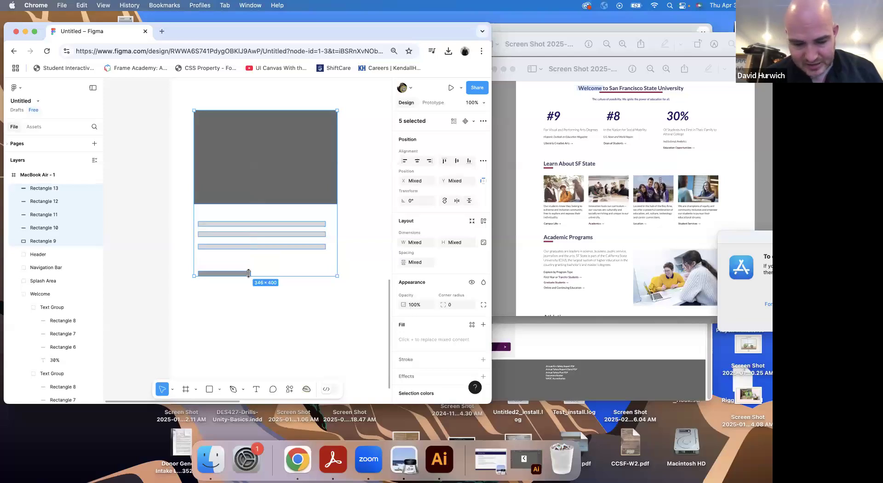
key("super+g")
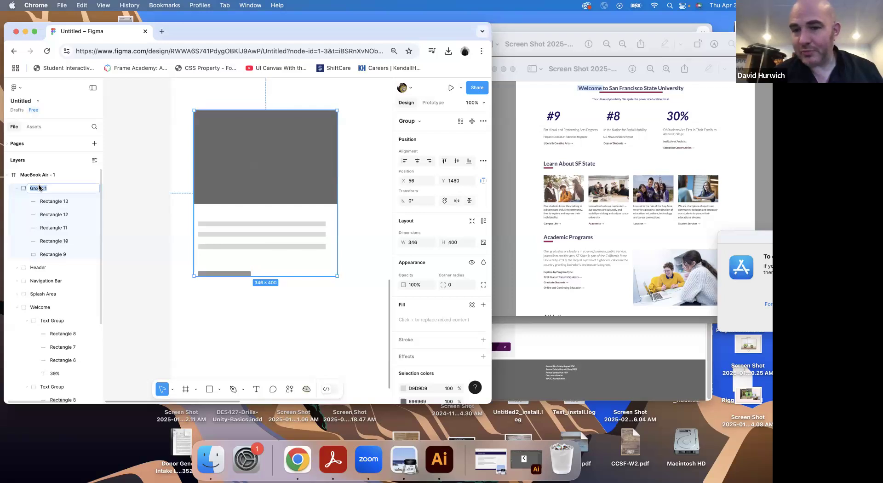
type("AR")
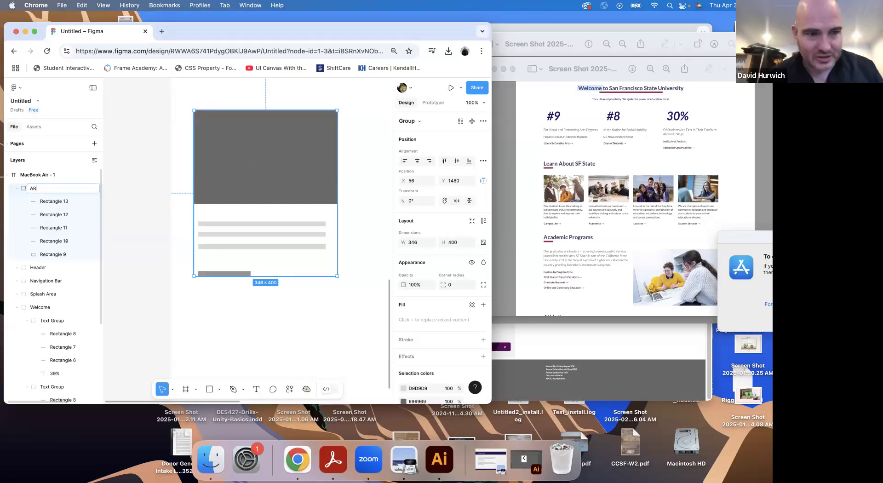
type("ticle")
key("Return")
left_click(20, 189)
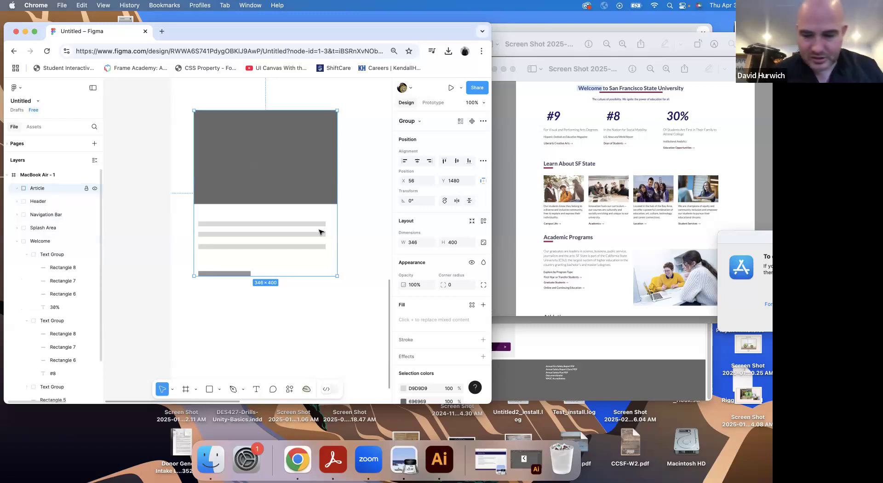
Duplicate the Article group three times in a row to its right, keeping Y at 1480
key("minus")
key("minus")
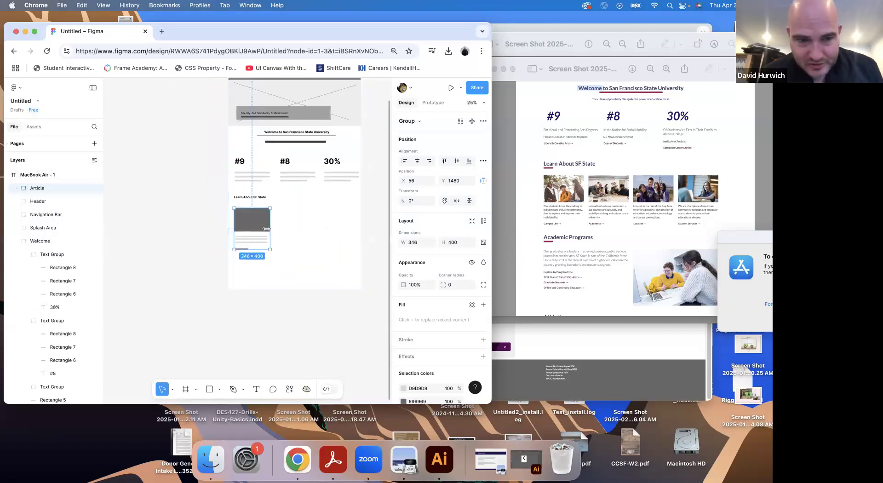
left_click_drag(259, 225, 384, 235)
Try to distribute the horizontal spacing of all four Article groups
left_click(250, 220)
left_click(293, 221, "shift")
left_click(346, 228, "shift")
left_click(376, 228, "shift")
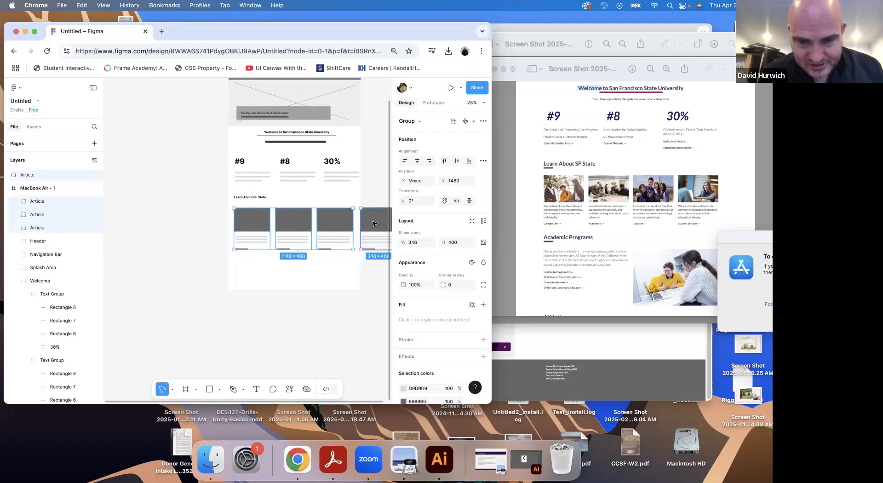
left_click(483, 161)
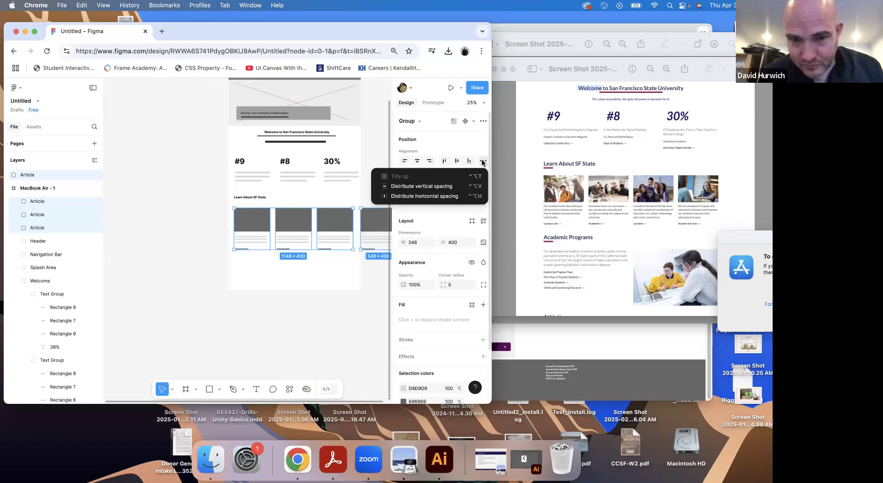
left_click(433, 197)
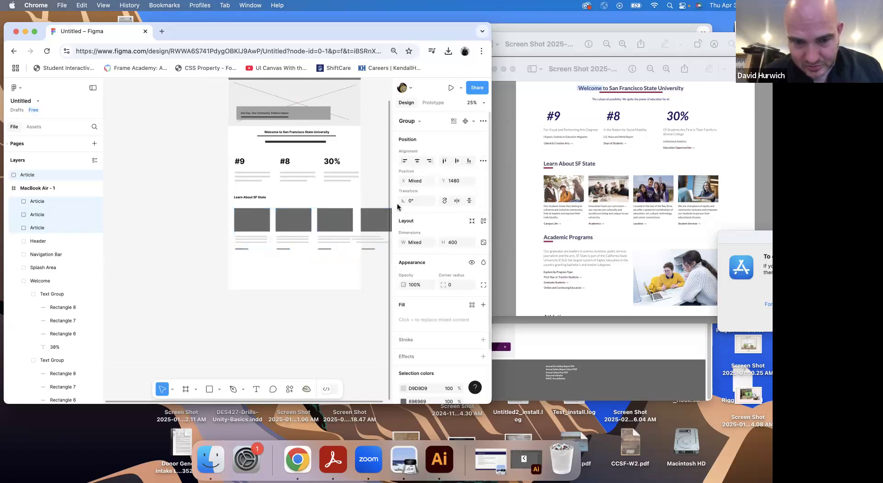
Scale the four Article groups down to about 266 × 308 each and bring the last one inside the frame
left_click(367, 200)
left_click(374, 219)
left_click(323, 224, "shift")
left_click(278, 223, "shift")
left_click(237, 240, "shift")
left_click_drag(258, 252, 313, 222)
key("Escape")
left_click_drag(379, 223, 339, 225)
Distribute the four scaled-down Article groups with equal horizontal spacing
left_click(346, 203)
left_click_drag(228, 224, 358, 242)
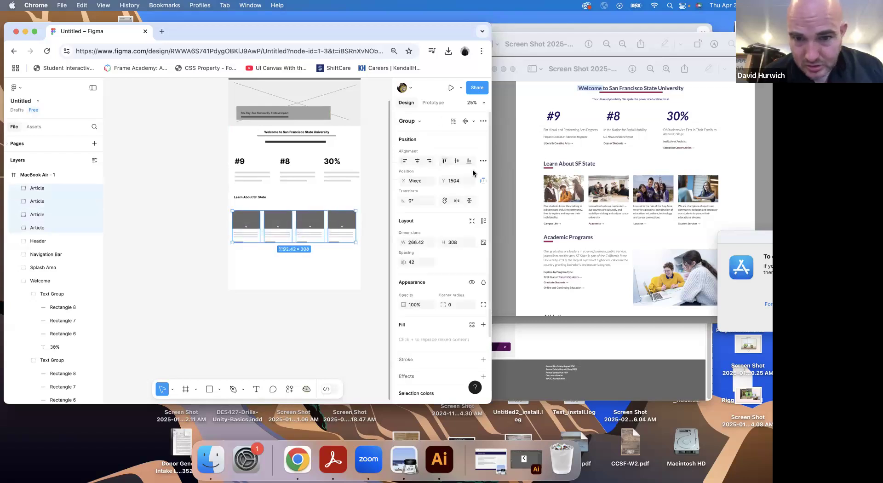
left_click(483, 161)
left_click(451, 193)
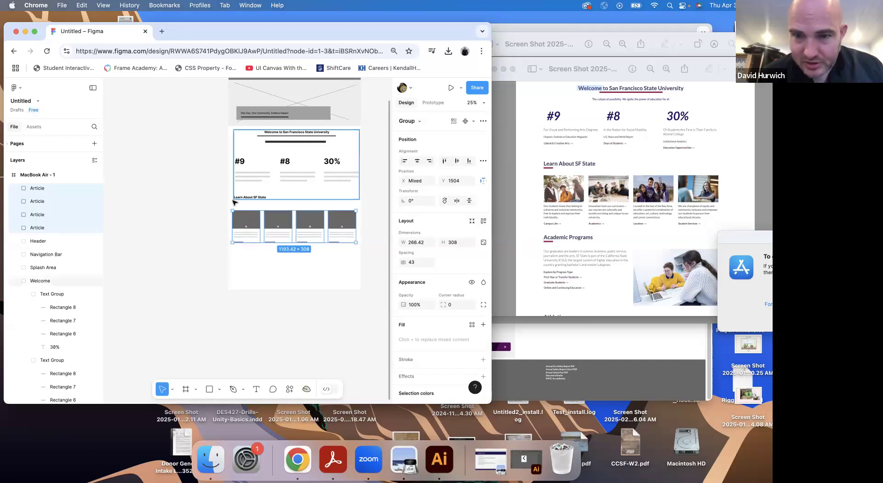
Move the four Article groups together up to Y 1434, closer to the Learn About SF State heading
left_click(249, 202)
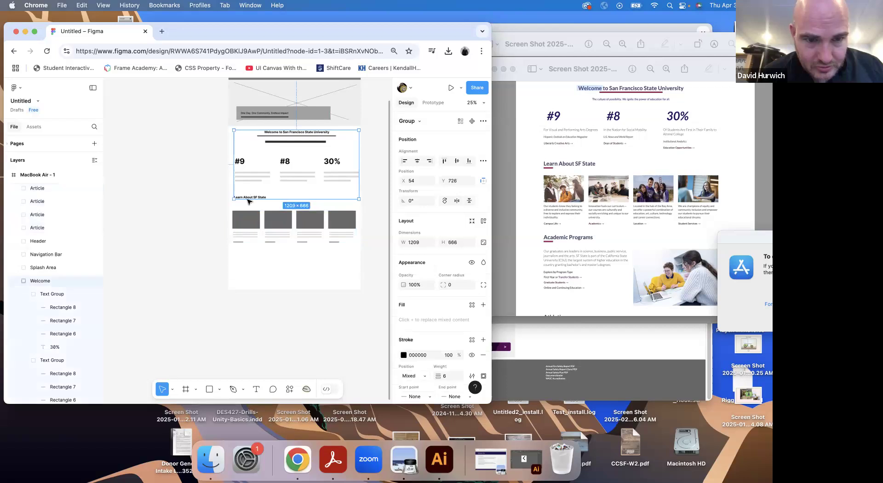
left_click(247, 219)
left_click(277, 225, "shift")
left_click(310, 225, "shift")
left_click(339, 227, "shift")
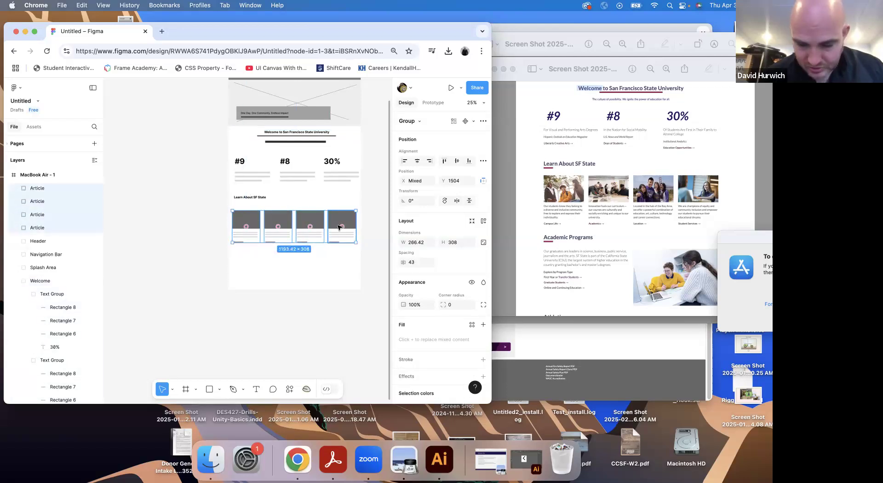
key("shift+Up")
key("shift+Up")
key("shift+Up")
key("shift+Up")
key("shift+Up")
key("shift+Up")
key("shift+Up")
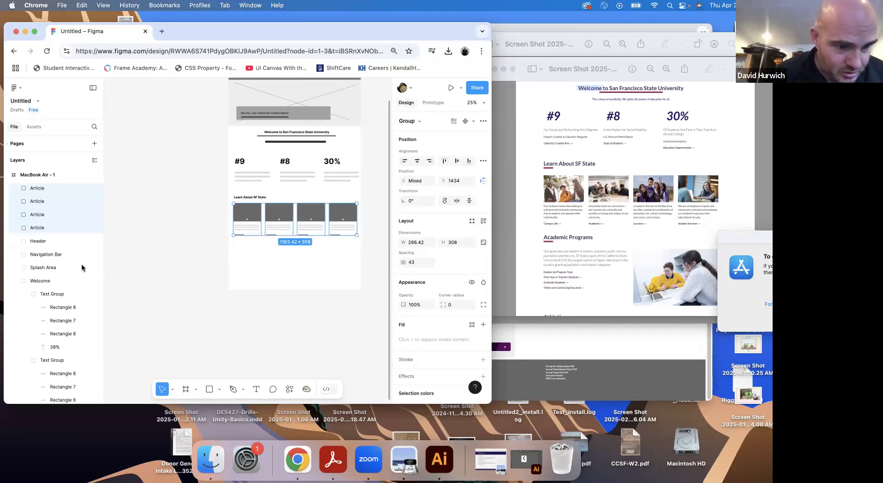
Group the four Article groups and name the new group "Article Section"
left_click(22, 281)
left_click(36, 229)
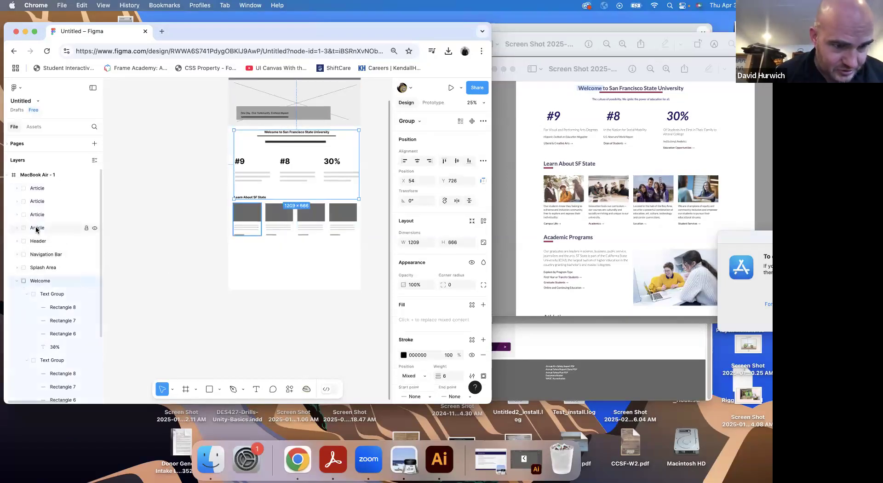
left_click(40, 190, "shift")
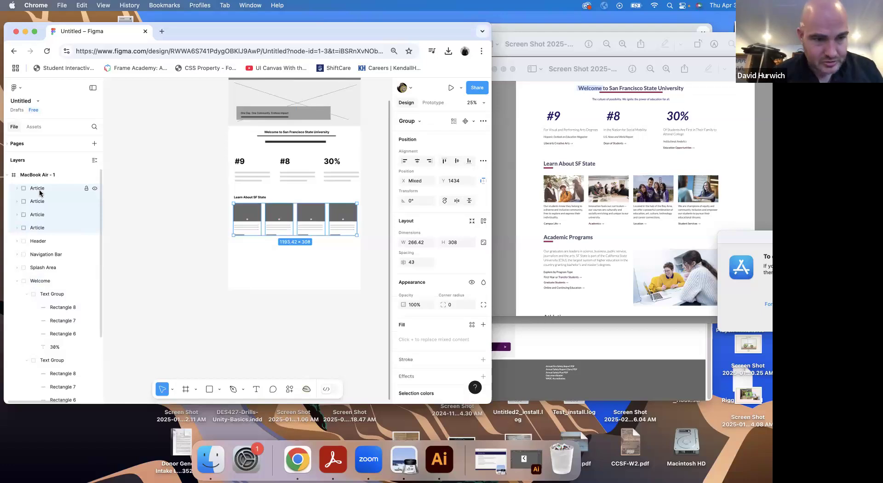
key("super+g")
double_click(38, 190)
type("Artic")
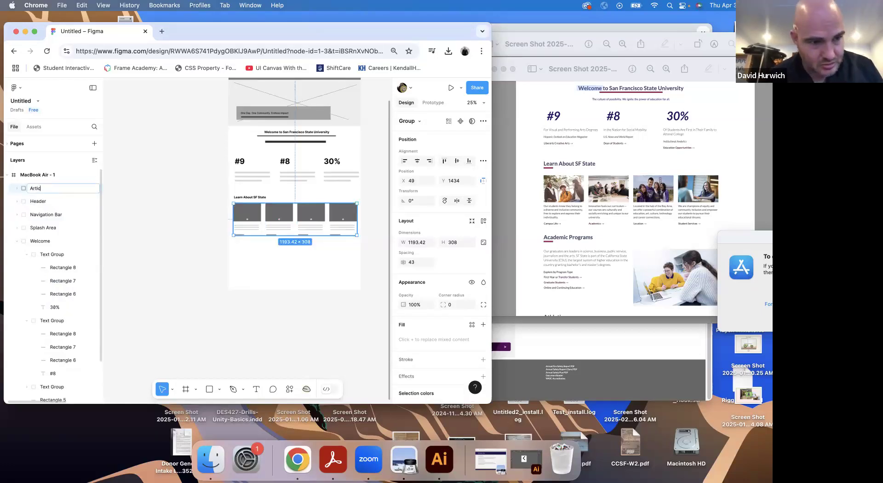
type("le Sectio")
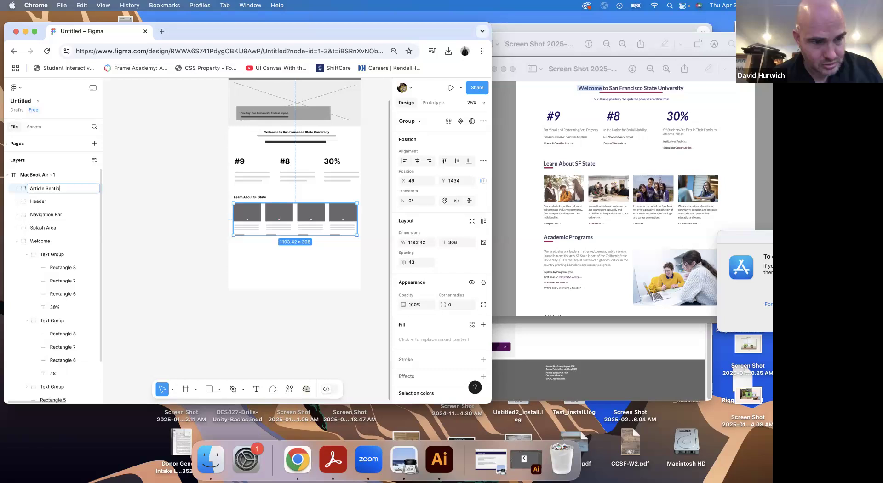
type("n")
key("Return")
Place Article Section below Welcome in the layer order and move the Learn About SF State text layer into it
left_click(16, 241)
left_click_drag(46, 188, 20, 235)
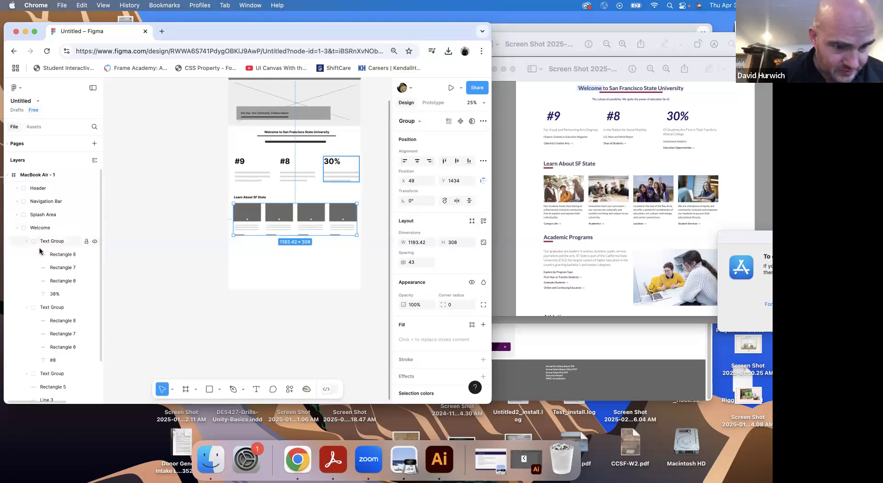
scroll(39, 251, "down", 2)
left_click(26, 195)
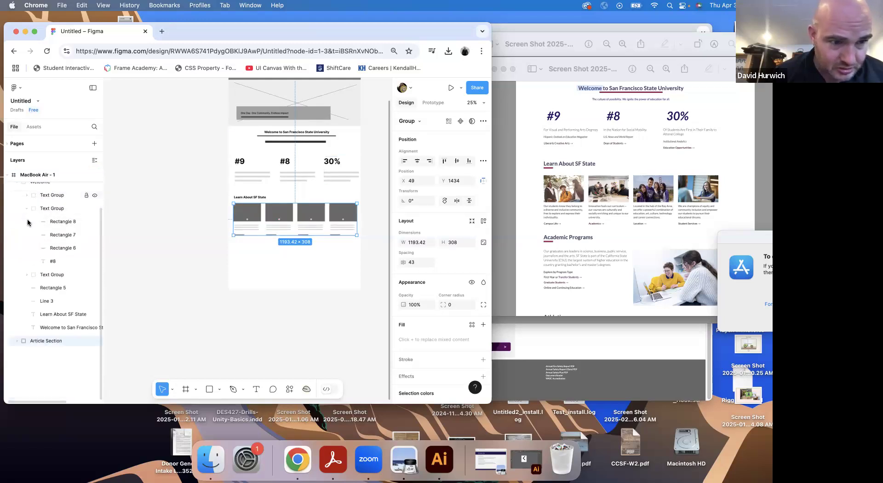
left_click(27, 209)
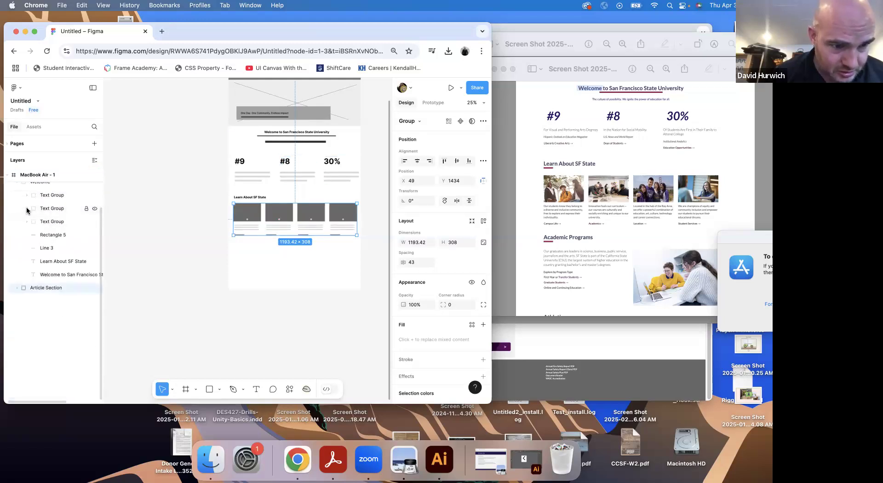
left_click(51, 261)
left_click_drag(53, 261, 38, 289)
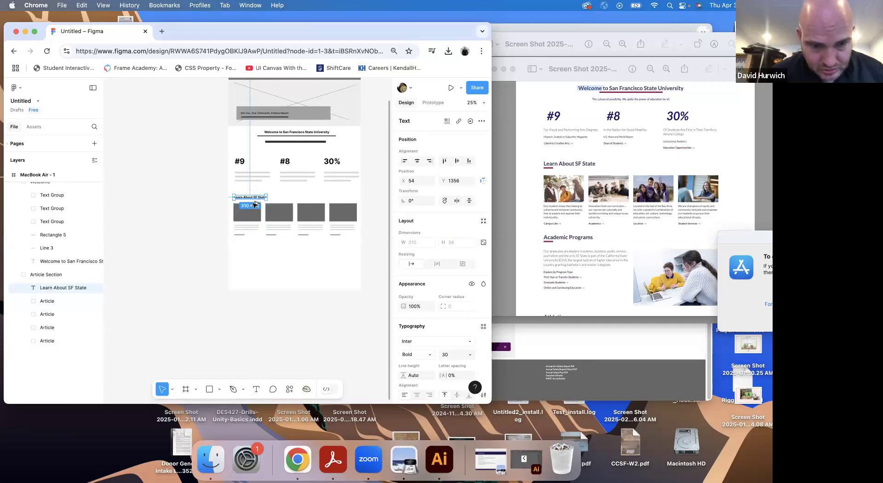
Duplicate the Learn About SF State heading below the articles at about Y 1840 and change the copy's text to Academic Programs
left_click_drag(256, 204, 253, 253, "alt")
double_click(251, 247)
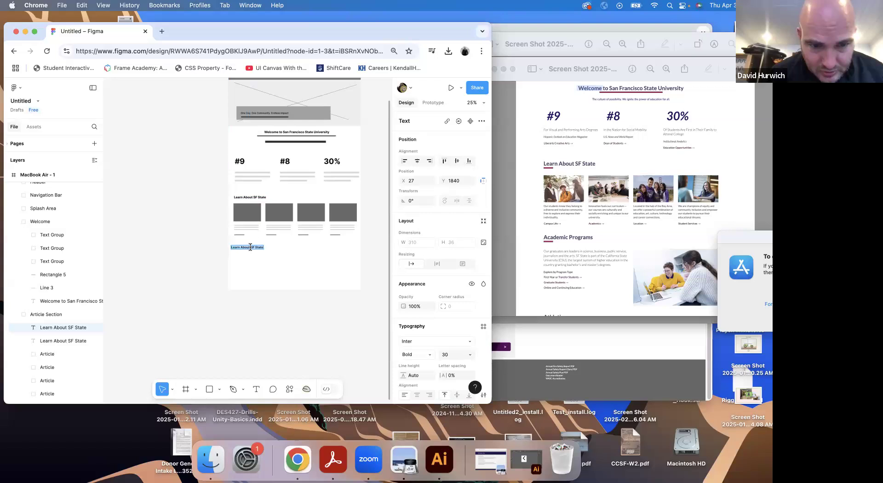
type("Academic Programs")
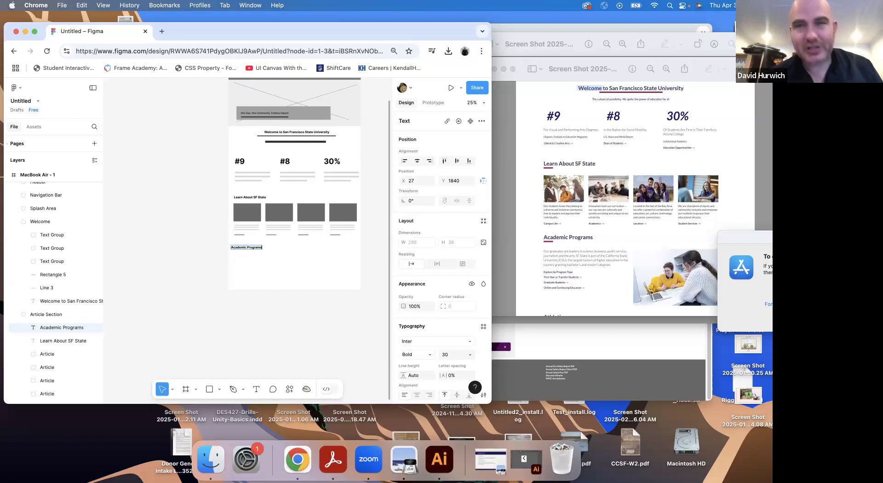
key("super+equal")
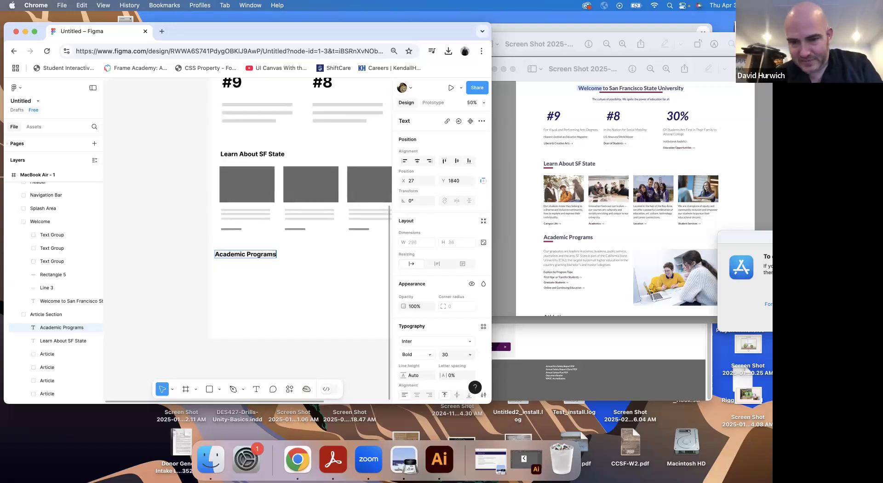
Draw an image placeholder rectangle about 555 × 292 in the right half of the area below the Academic Programs heading
left_click(694, 275)
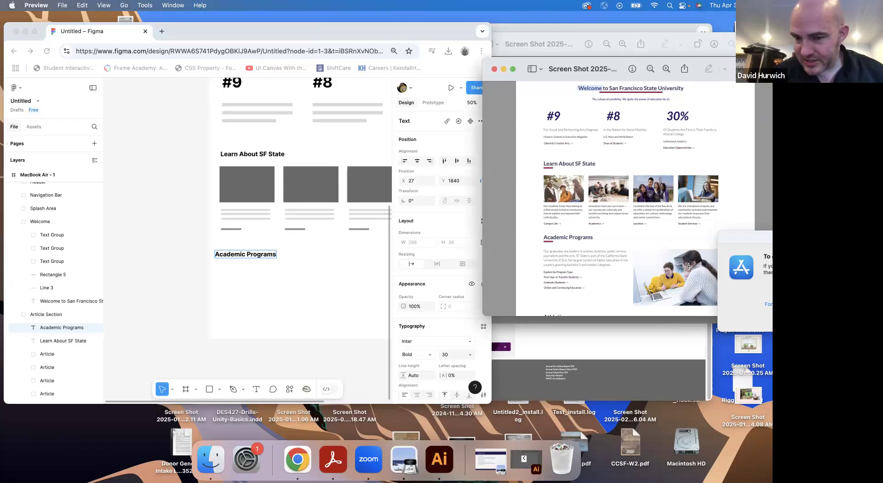
left_click(227, 264)
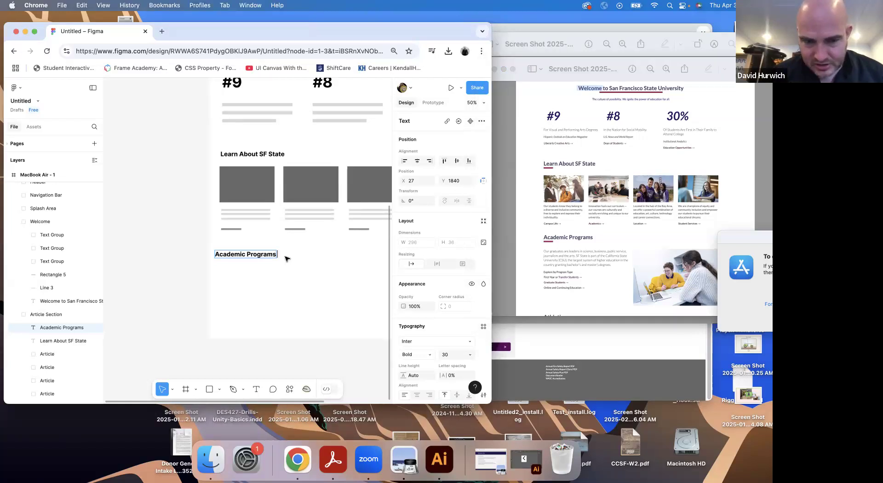
left_click(164, 262)
left_click_drag(161, 256, 90, 235)
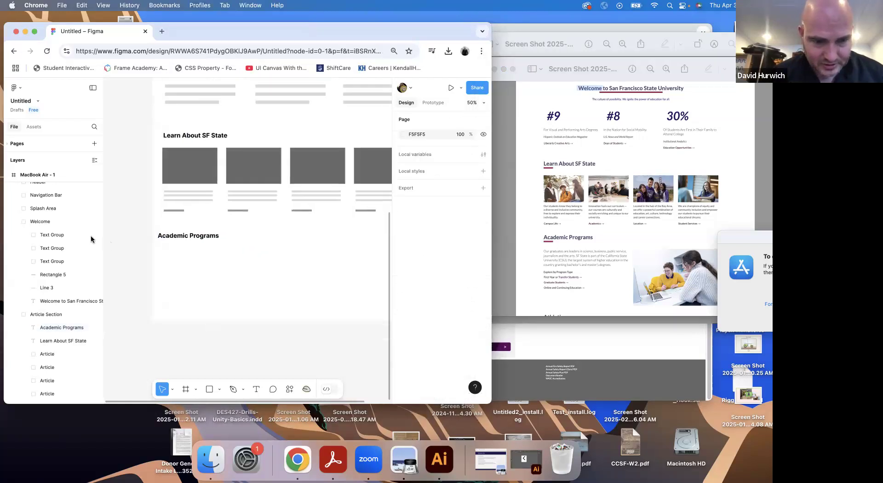
left_click_drag(166, 244, 132, 325)
scroll(132, 326, "down", 4)
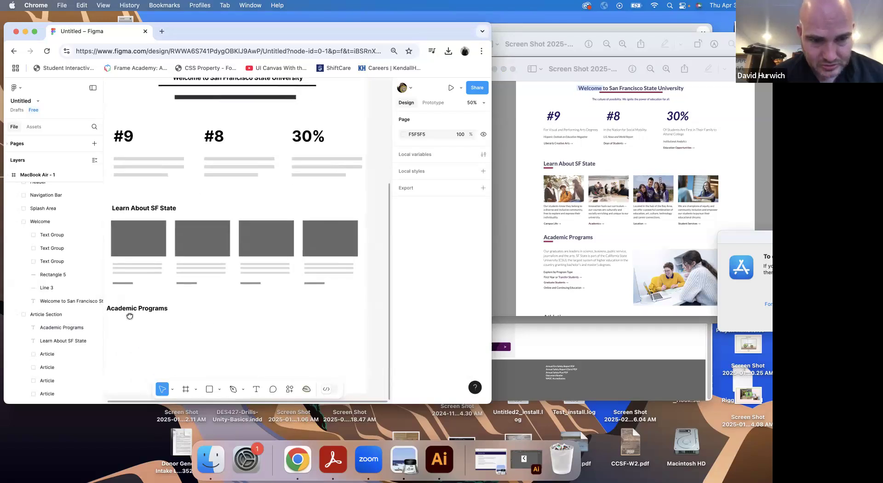
double_click(154, 227)
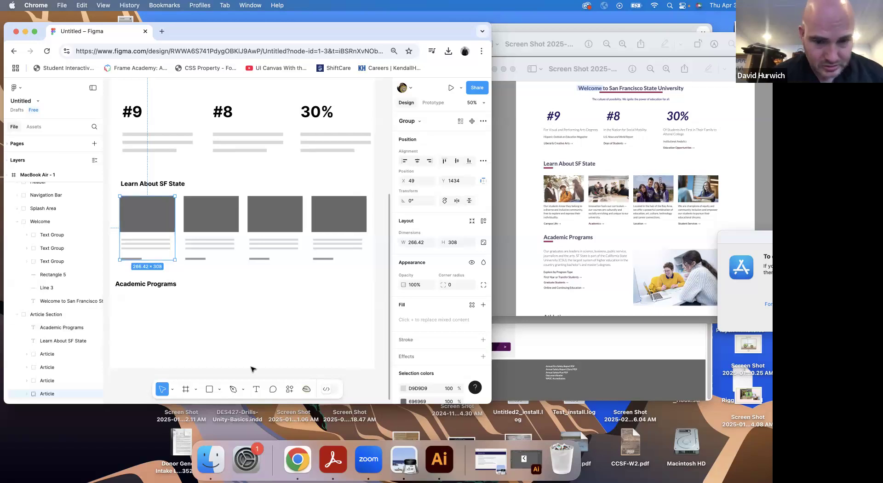
left_click(208, 391)
left_click_drag(256, 300, 371, 361)
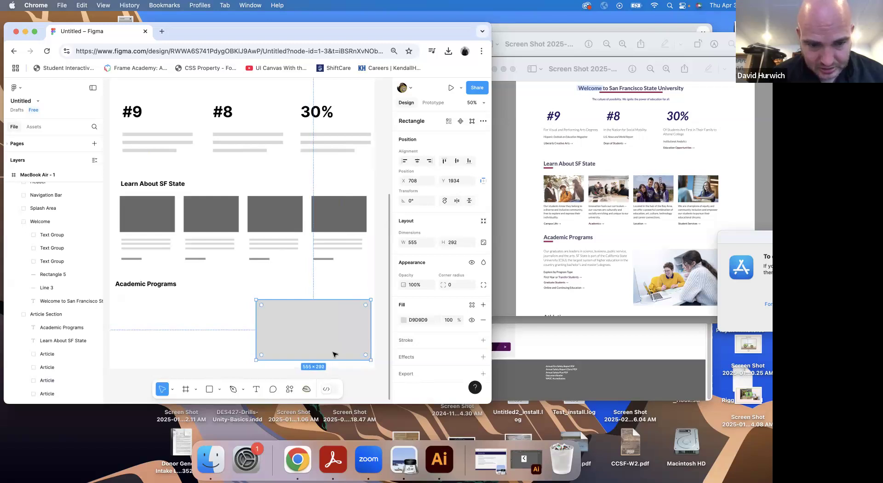
Fill the new image placeholder with the dark grey sampled from the article image rectangles
left_click(402, 317)
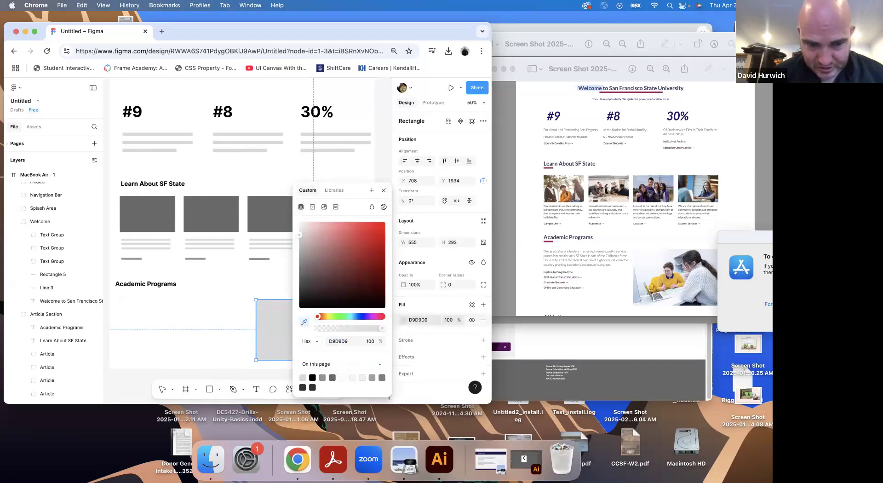
left_click(275, 214)
left_click(213, 309)
Fill the Splash Image with the dark grey 696969 sampled from the article image rectangles
scroll(212, 309, "up", 3)
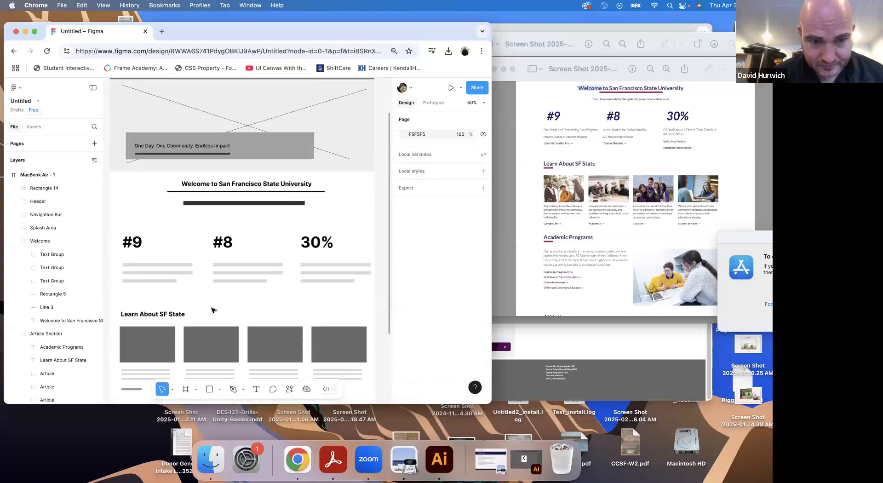
scroll(312, 224, "down", 3)
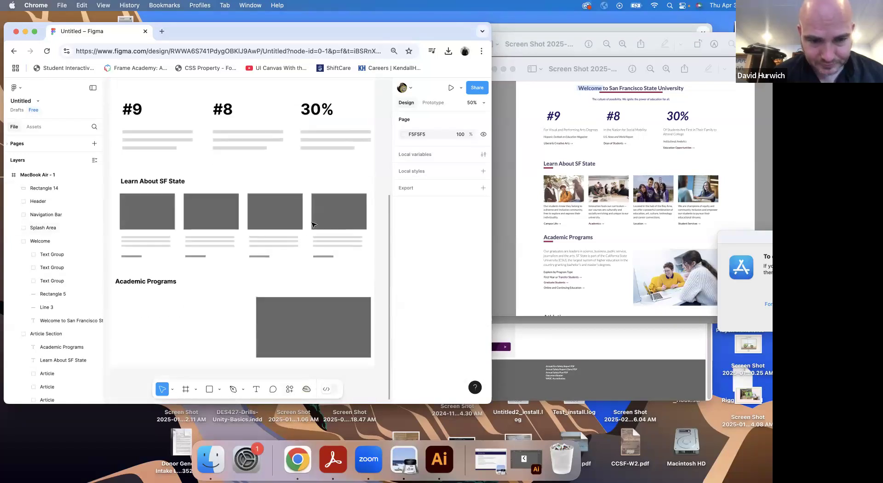
scroll(340, 129, "up", 3)
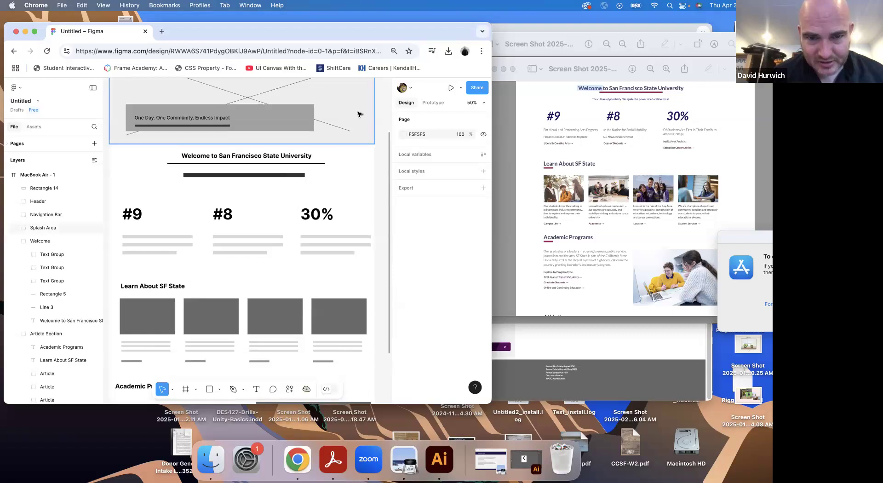
left_click(360, 114)
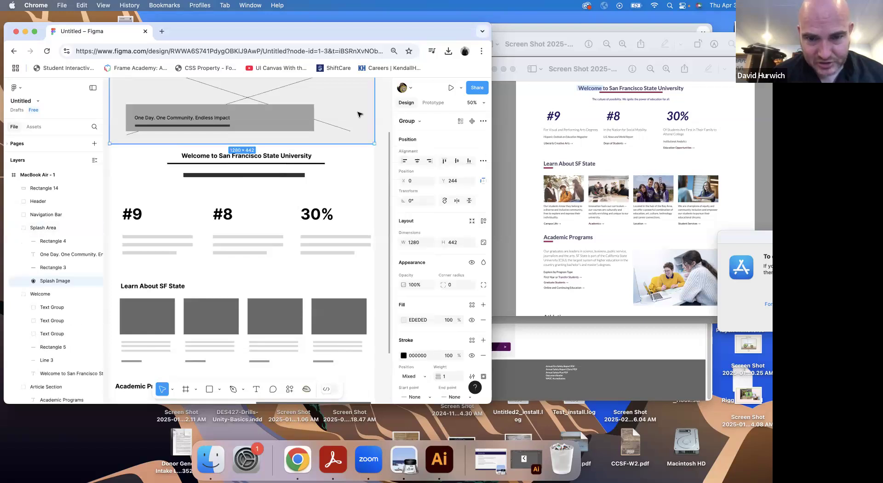
left_click(404, 321)
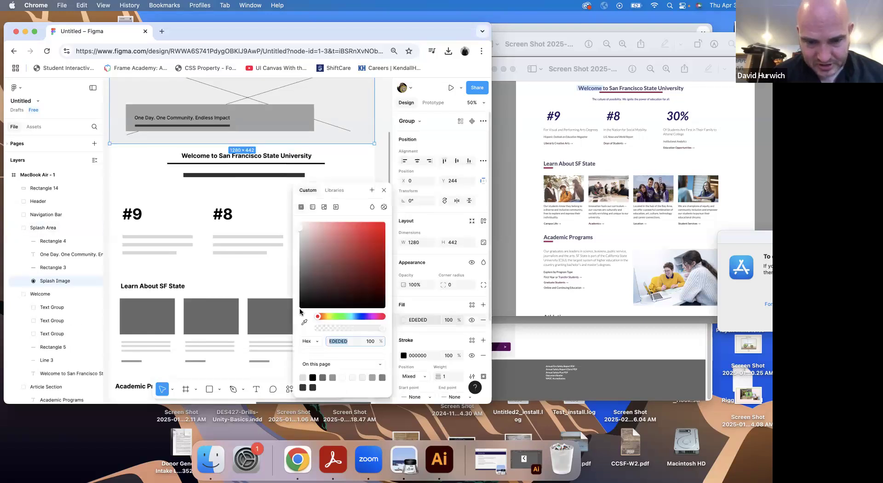
left_click(264, 289)
Lighten the fill of the navigation bar's background rectangle to AFAFAF
scroll(263, 288, "down", 5)
scroll(268, 207, "up", 7)
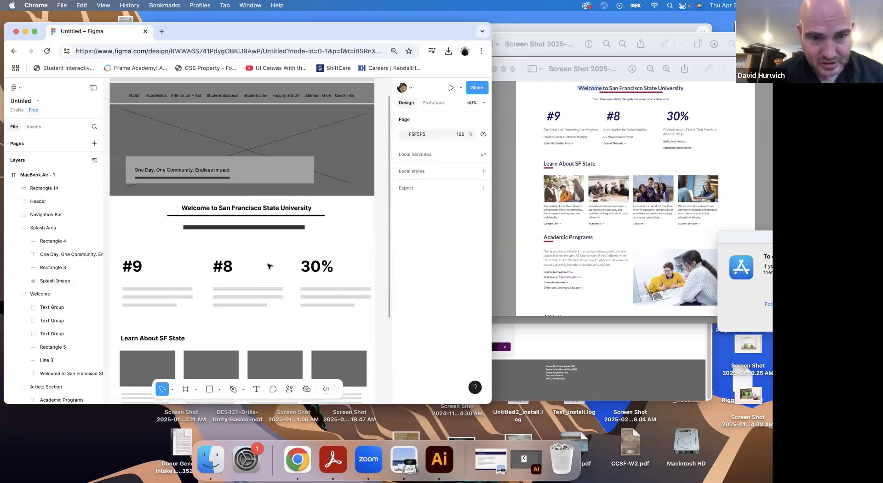
scroll(281, 209, "up", 3)
left_click(242, 172)
double_click(242, 171)
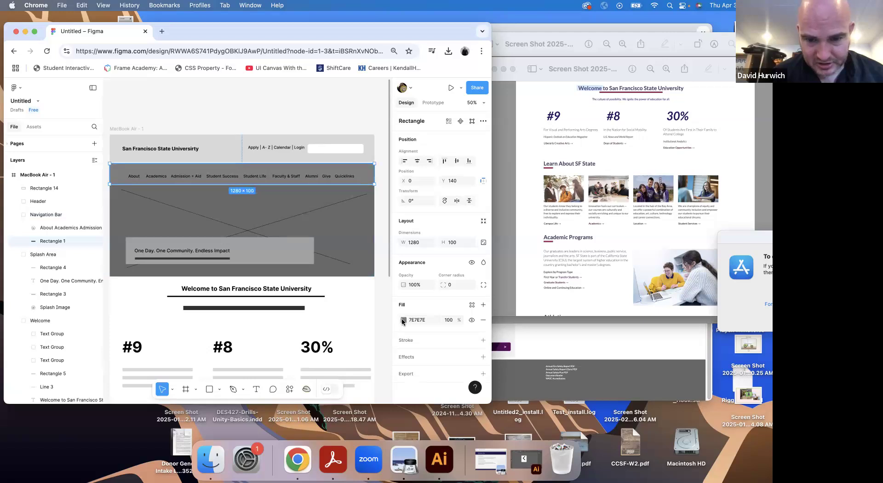
left_click(403, 320)
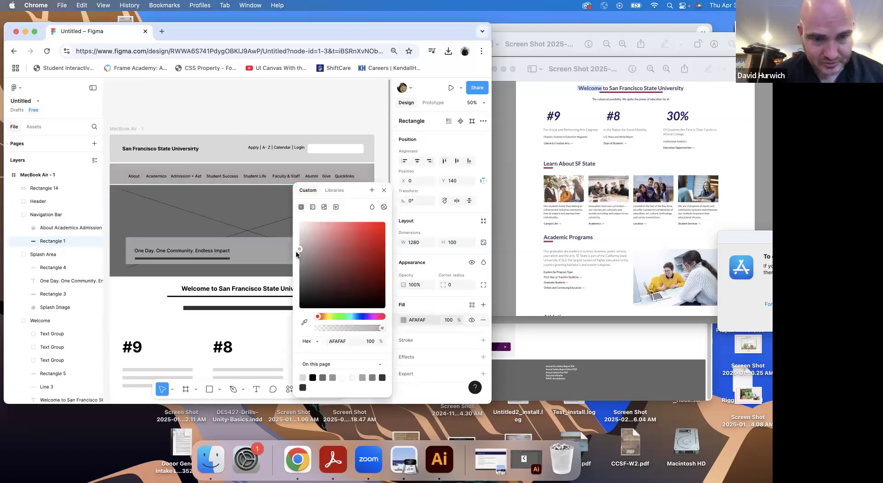
left_click(272, 275)
Place three long placeholder text bars under the Academic Programs heading and a shorter bar about 182 × 24 below them
scroll(271, 276, "down", 15)
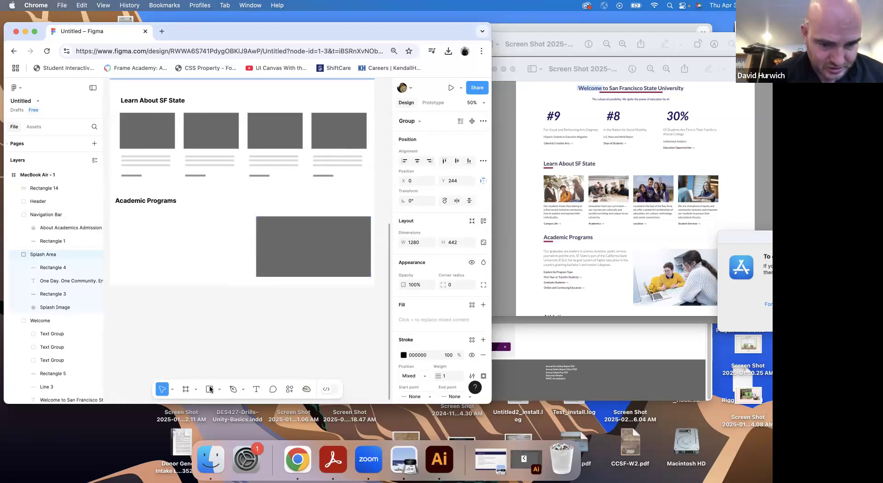
key("r")
mouse_move(119, 217)
left_mouse_down()
mouse_move(192, 223)
mouse_move(171, 228)
mouse_move(168, 256)
mouse_move(156, 251)
mouse_move(270, 244)
mouse_move(306, 213)
left_mouse_up()
key("super+equal")
key("space")
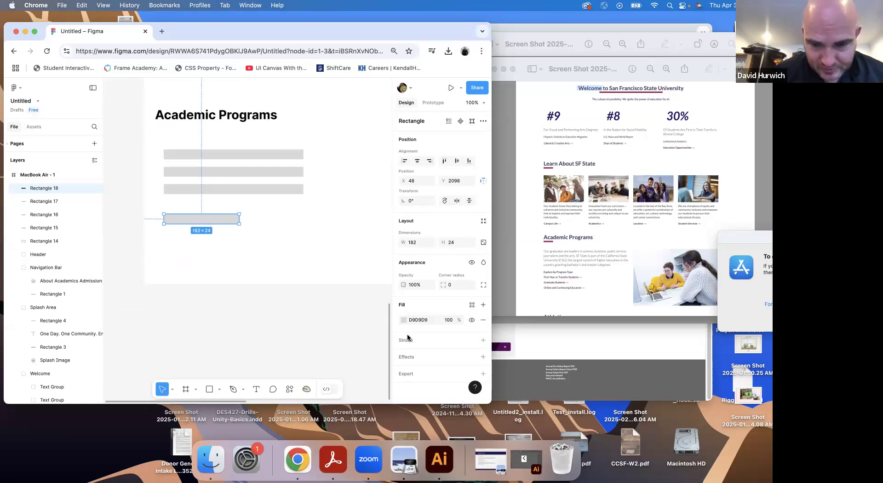
Set the short bar's fill to the dark grey 737171
left_click(403, 320)
left_click_drag(308, 289, 301, 269)
left_click(277, 230)
scroll(277, 230, "up", 5)
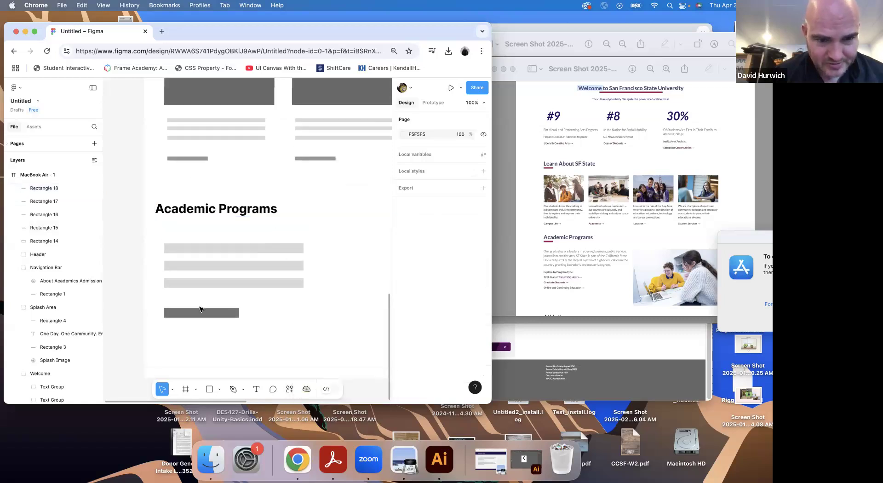
Fill the short bar with the grey 959595 sampled from the link bar under the first article
left_click(201, 312)
left_click(404, 320)
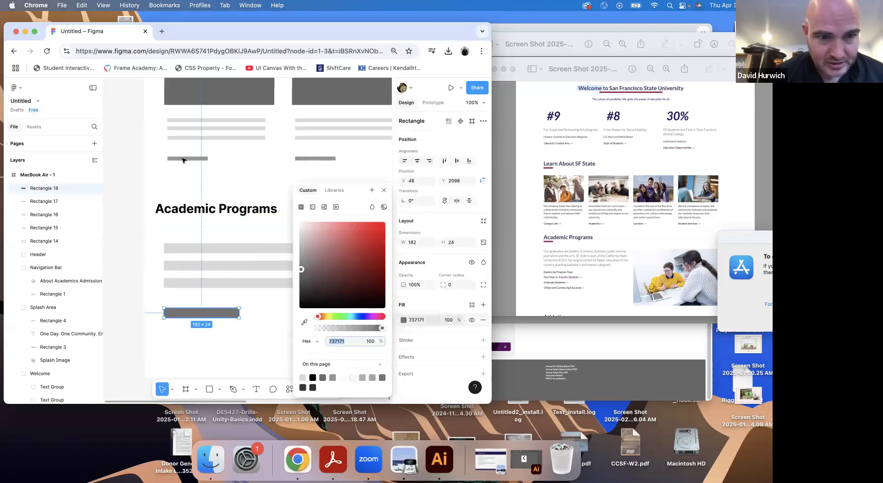
left_click(304, 322)
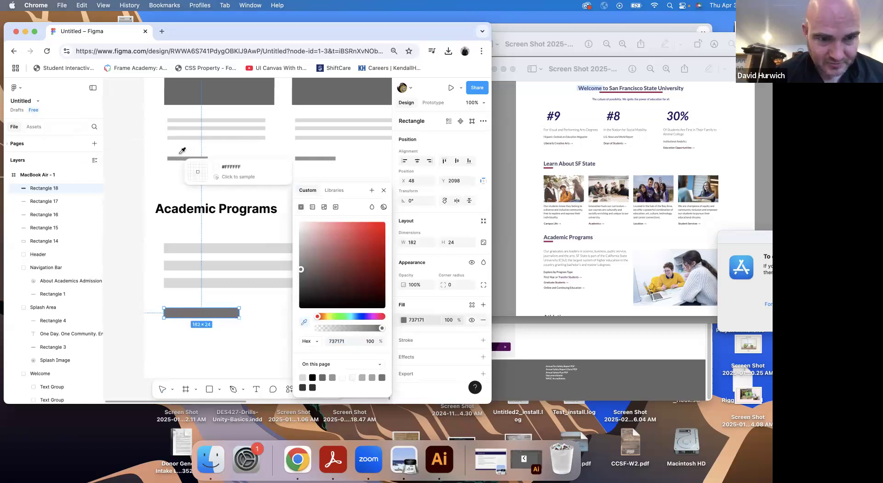
left_click(193, 159)
Reduce the short bar's height to 14 and stack two copies below it with gaps of 10
left_click_drag(184, 315, 186, 331)
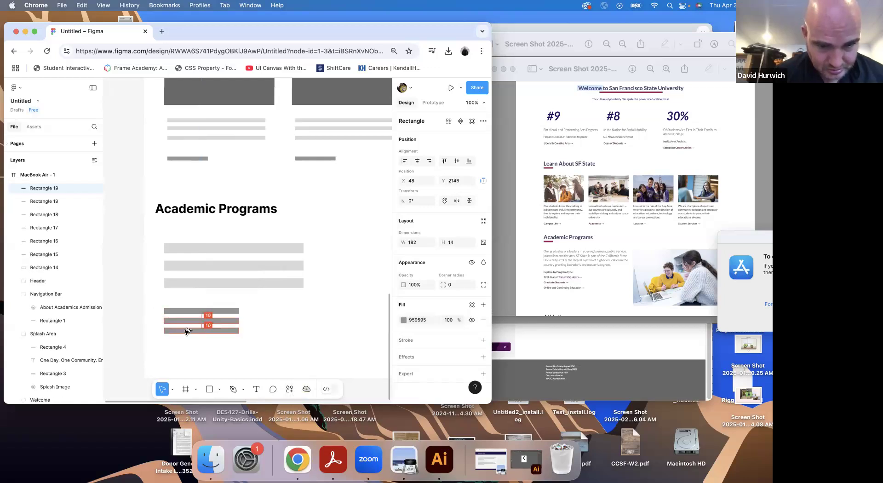
left_click(173, 210)
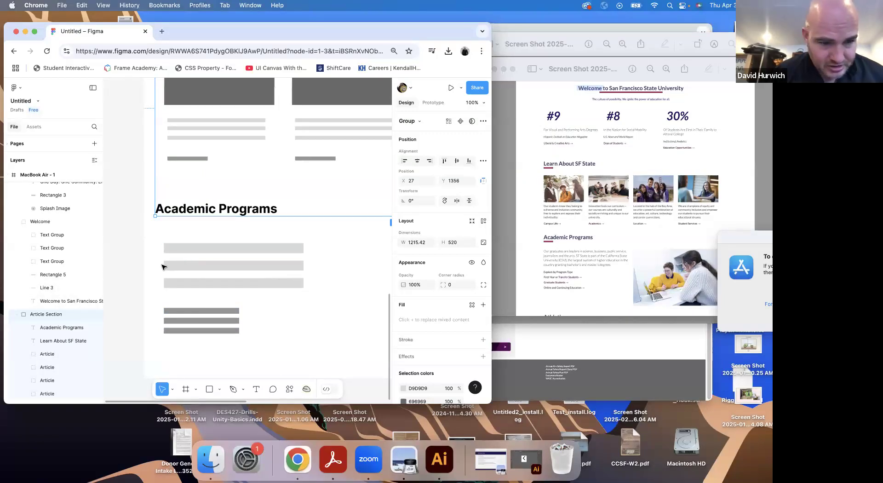
Group the image placeholder rectangle with the six placeholder bars under the Academic Programs heading
key("minus")
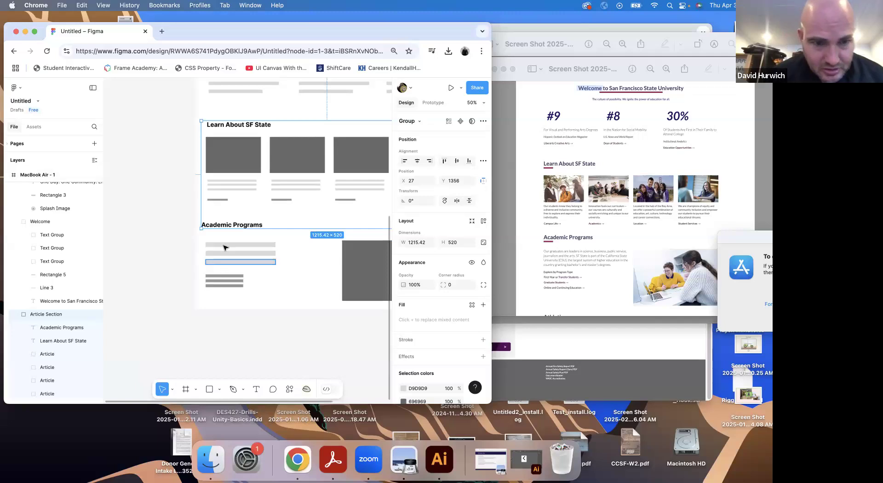
left_click(368, 285)
left_click(251, 254, "shift")
left_click(250, 253, "shift")
left_click(248, 245, "shift")
left_click(222, 284, "shift")
left_click(223, 281, "shift")
left_click(223, 286, "shift")
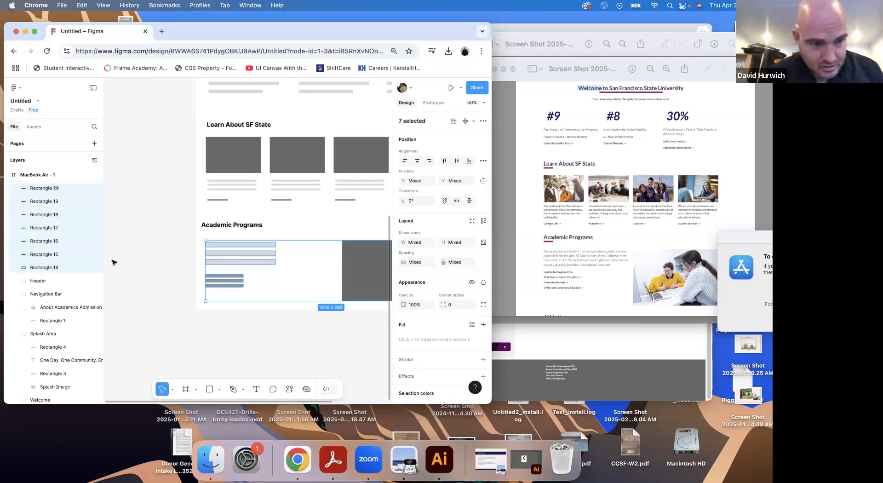
key("super+g")
Rename the new group of placeholders as "Academic Programs"
double_click(40, 188)
type("Academic Programs")
key("Return")
Collapse the expanded section groups in the layer list and rename Article Section as "Learn About SF State"
left_click(16, 189)
left_click(17, 215)
left_click(16, 228)
left_click(16, 241)
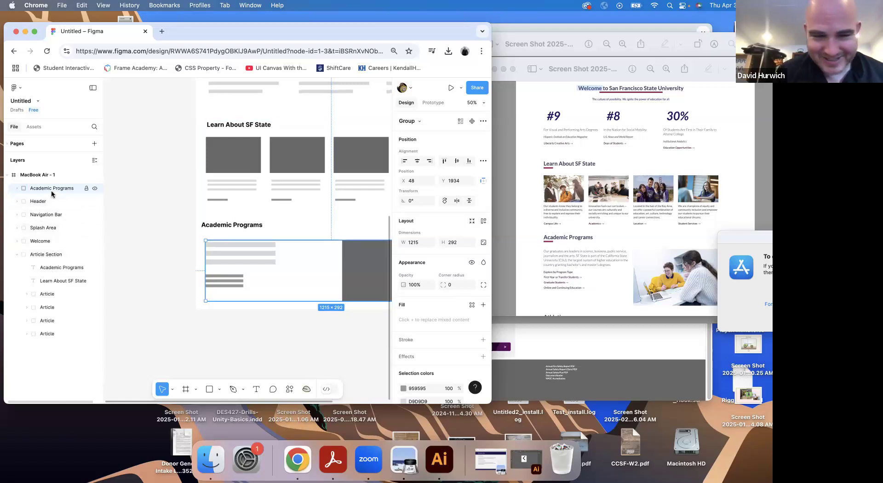
double_click(35, 253)
type("Learn About SF State")
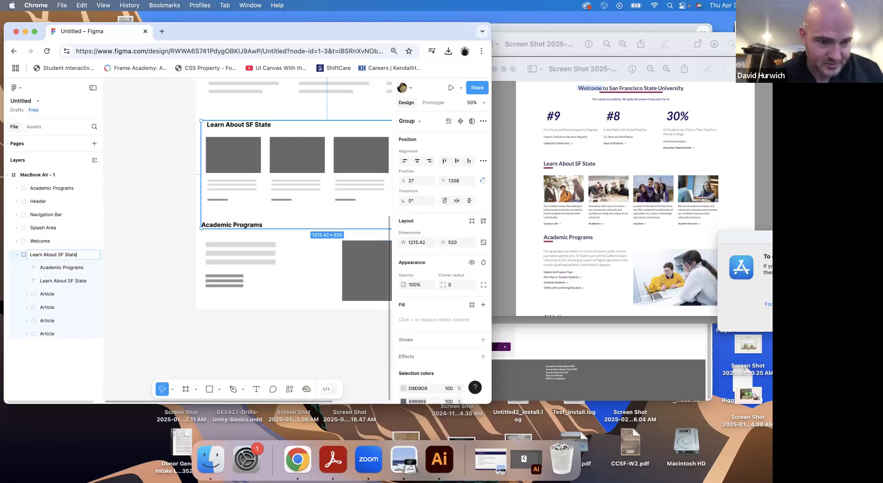
key("Return")
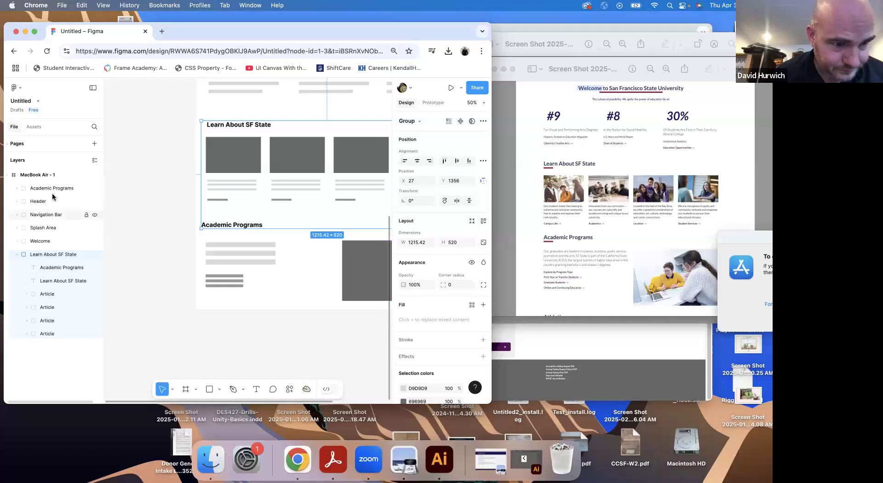
Place the Academic Programs group below Learn About SF State in the layer order and move the Academic Programs text layer into it
left_click(17, 254)
left_click_drag(49, 191, 33, 258)
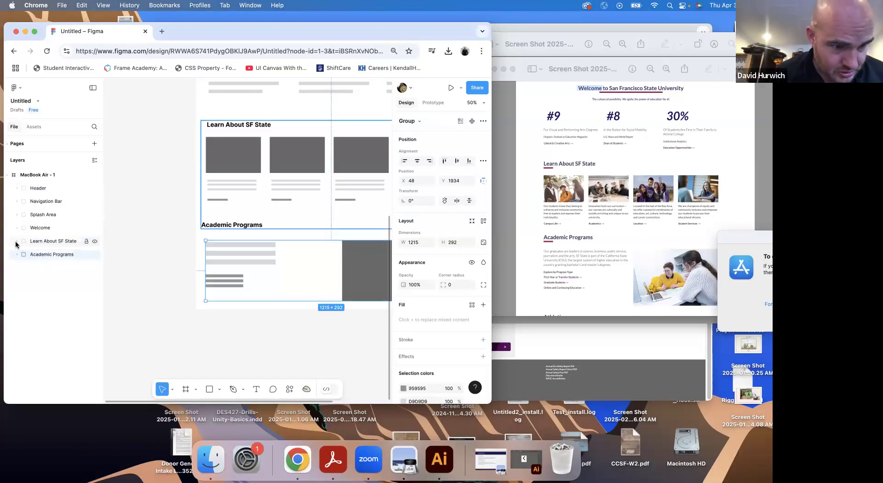
left_click(17, 242)
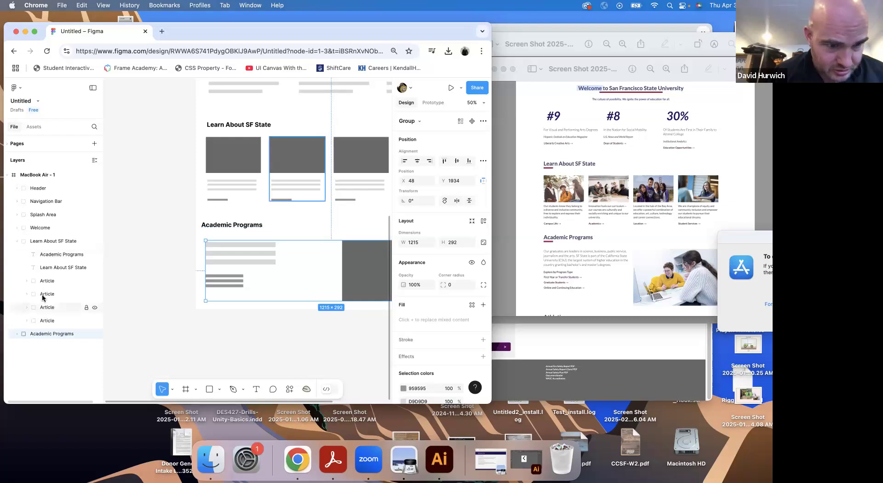
left_click(16, 335)
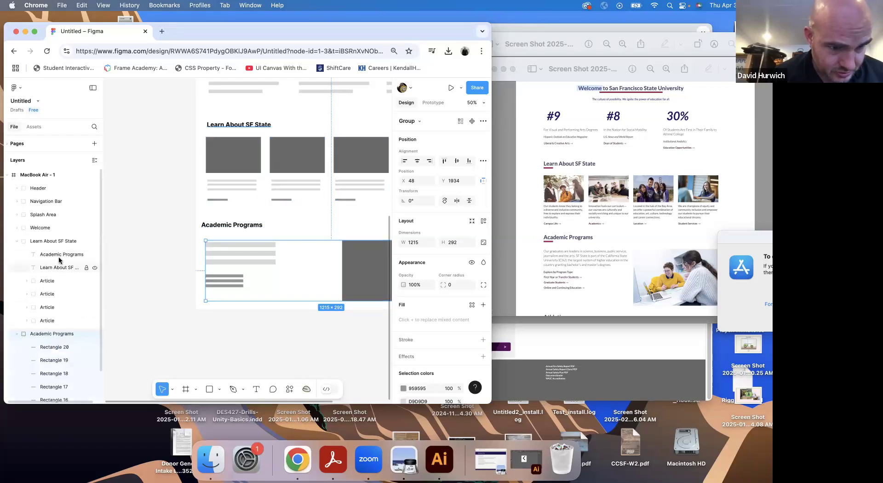
left_click_drag(60, 256, 53, 338)
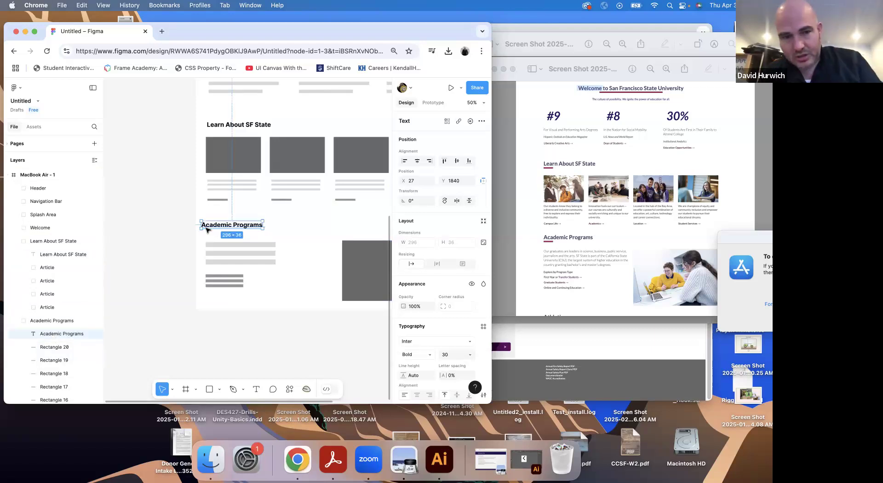
Extend the MacBook Air frame downward to a height of about 2776, keeping its width
key("minus")
key("minus")
left_click(254, 137)
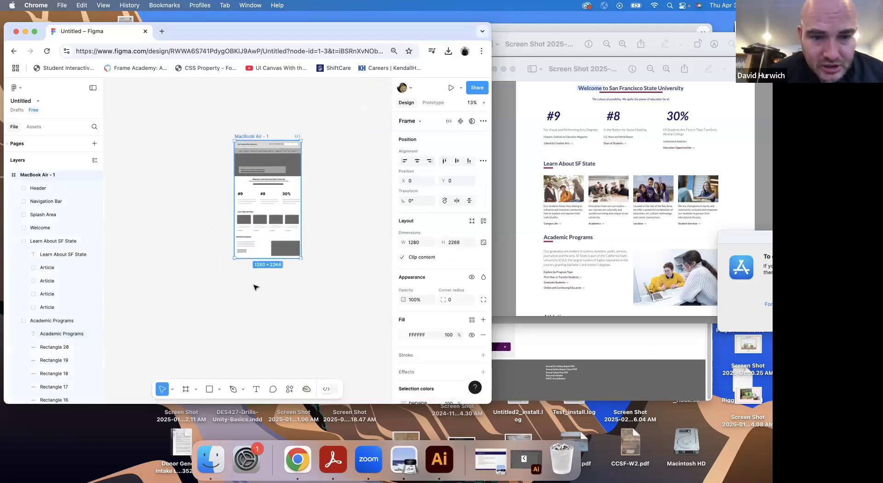
left_click_drag(255, 258, 255, 285)
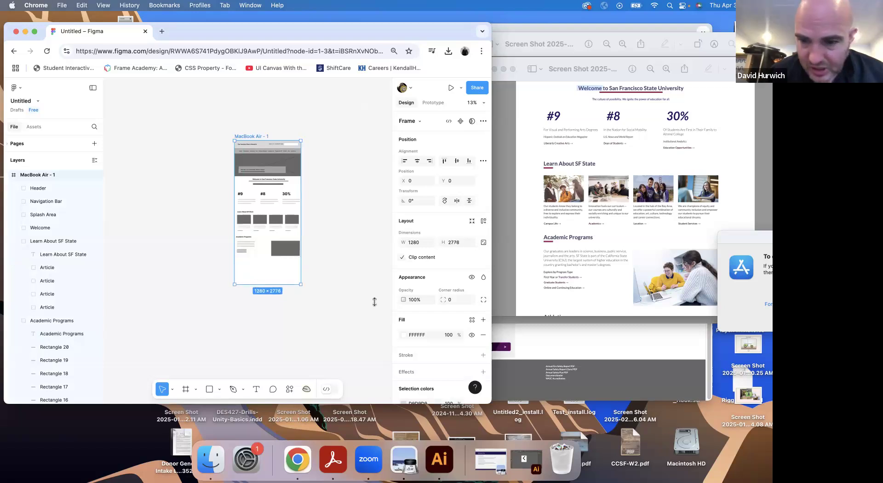
Switch to the SFSU homepage in Chrome and examine its remaining sections down to the footer
left_click(566, 283)
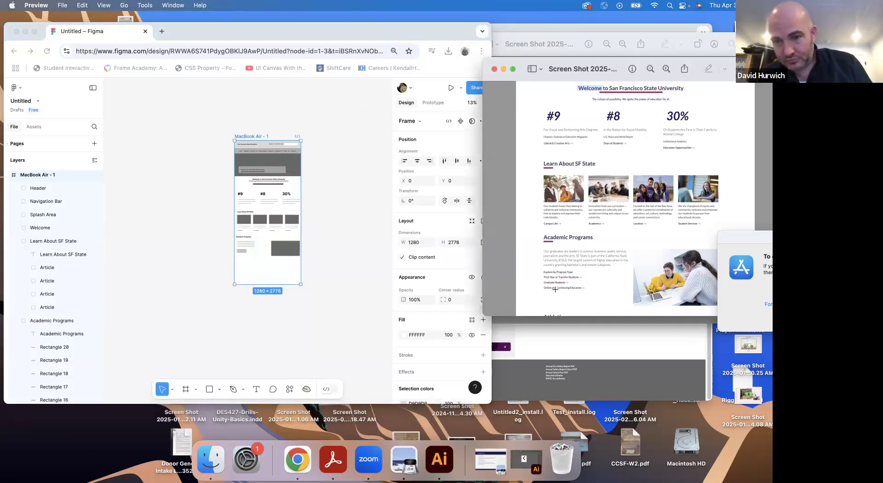
key("super+s")
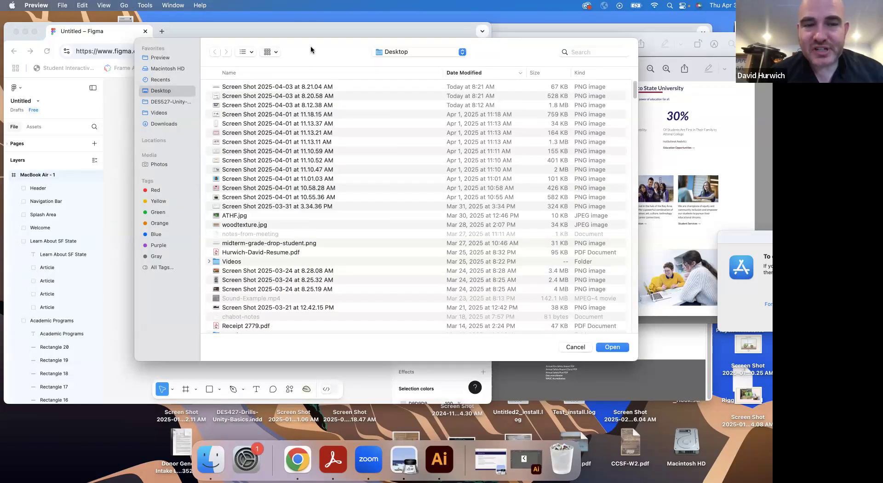
left_click(249, 87)
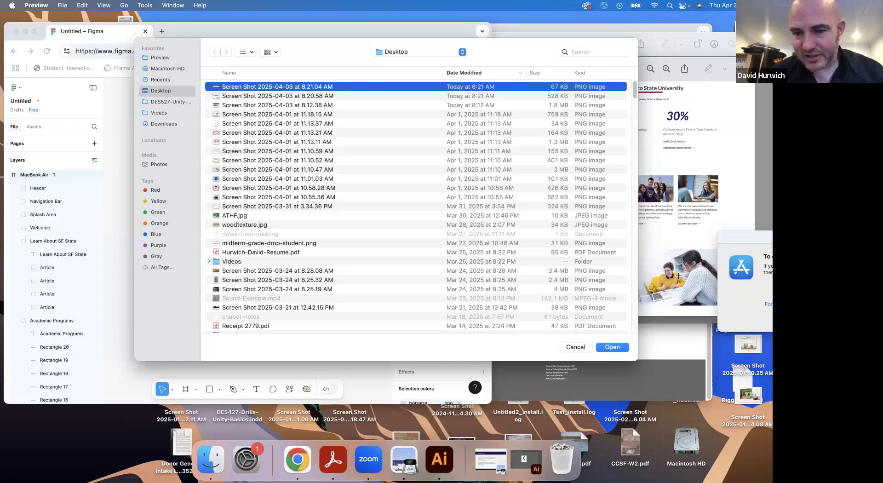
left_click(658, 359)
scroll(581, 318, "up", 10)
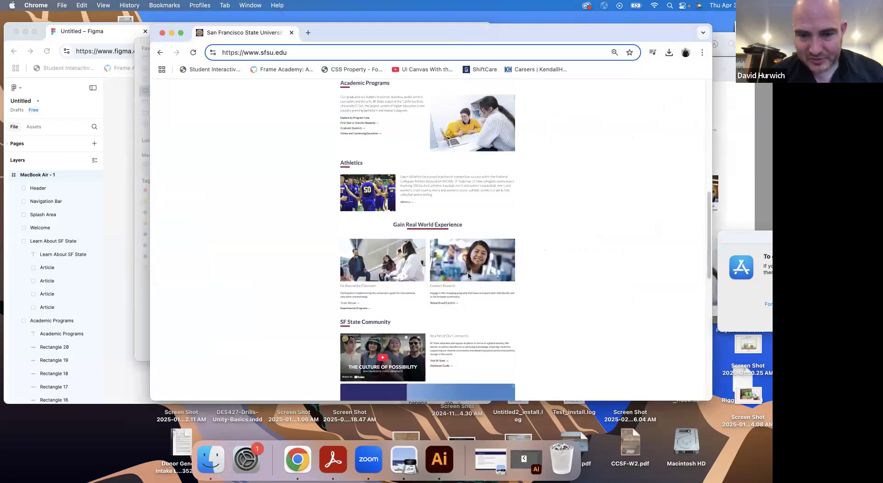
scroll(475, 299, "up", 3)
scroll(419, 283, "down", 15)
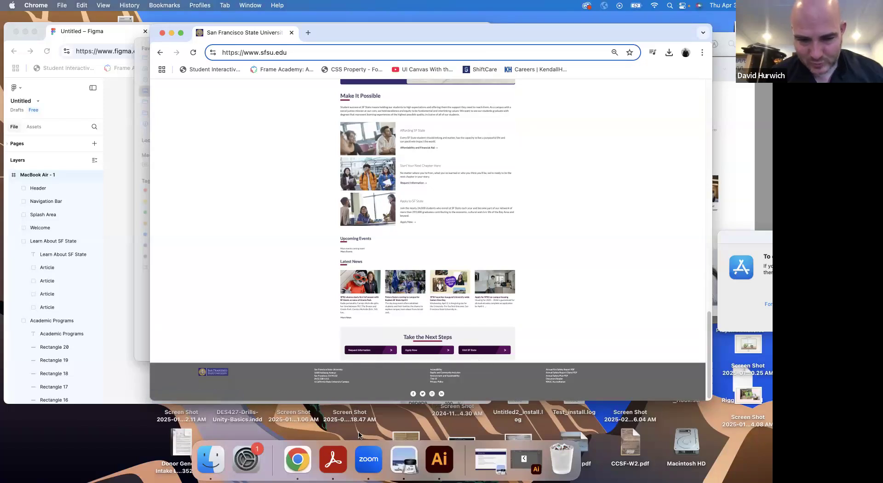
Open Screen Shot 2025-04-03 at 8.21.04 AM in Preview, move its window aside and dismiss the file dialog
left_click(395, 468)
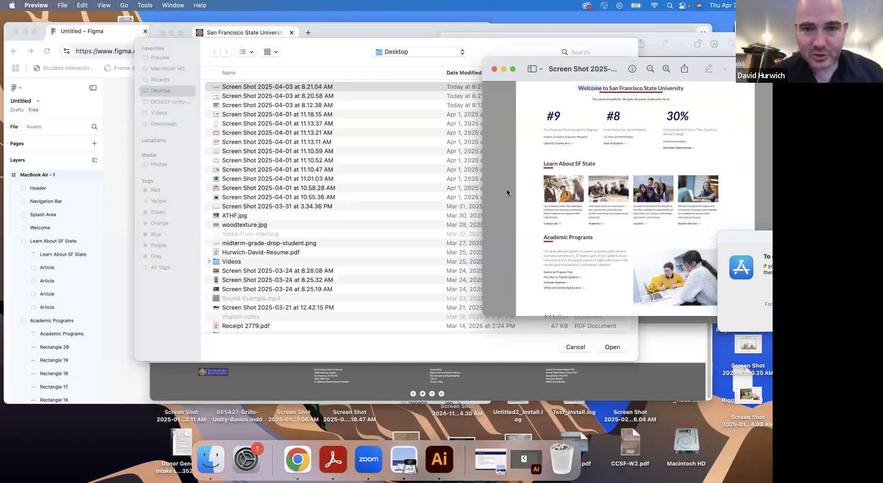
left_click(294, 95)
double_click(297, 88)
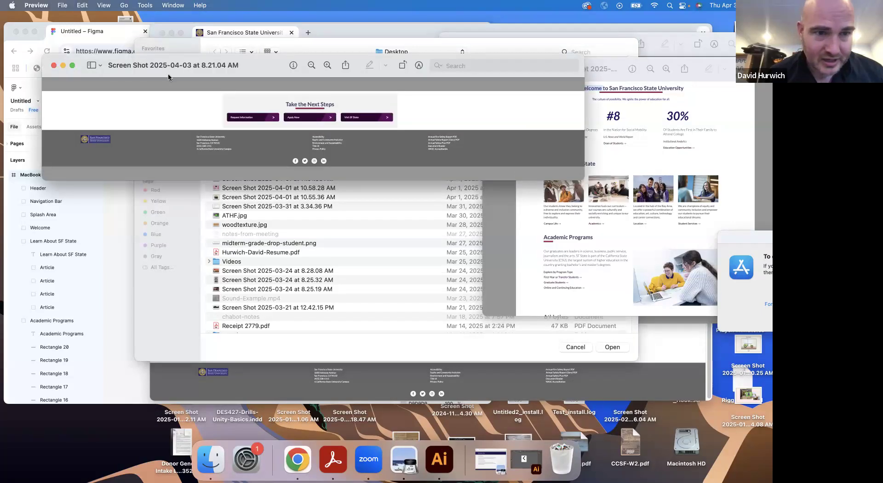
left_click_drag(169, 77, 338, 104)
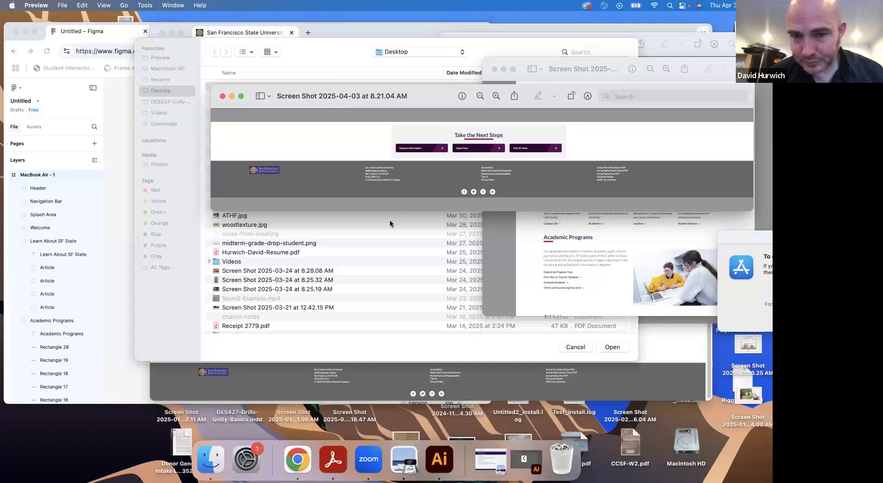
left_click(386, 233)
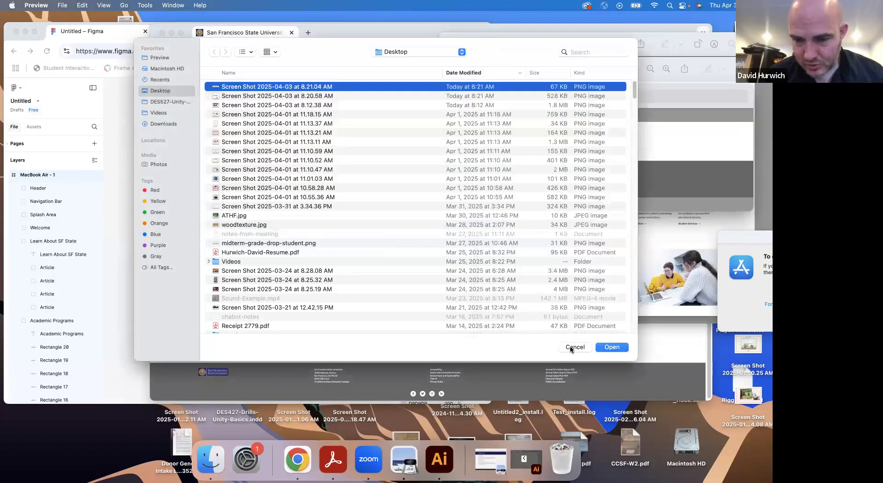
left_click(575, 347)
Switch to Figma and collapse the Learn About SF State and Academic Programs groups in the layer list
left_click(300, 297)
left_click(109, 302)
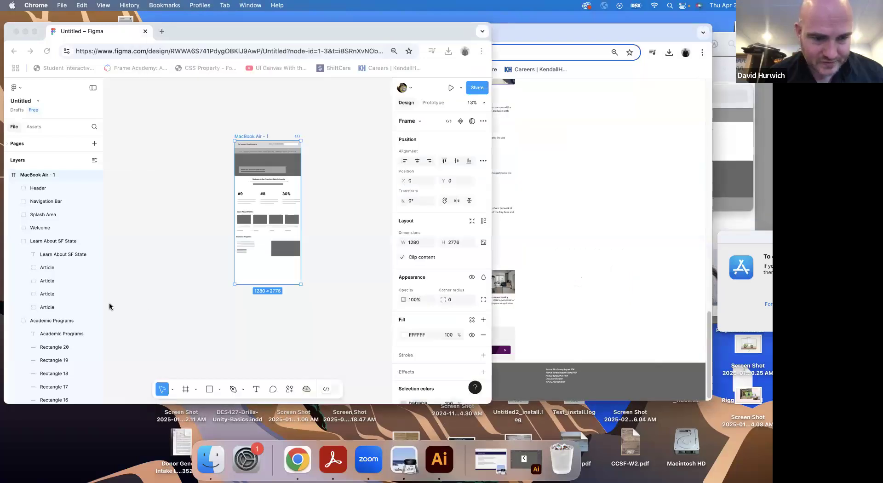
scroll(161, 293, "up", 5)
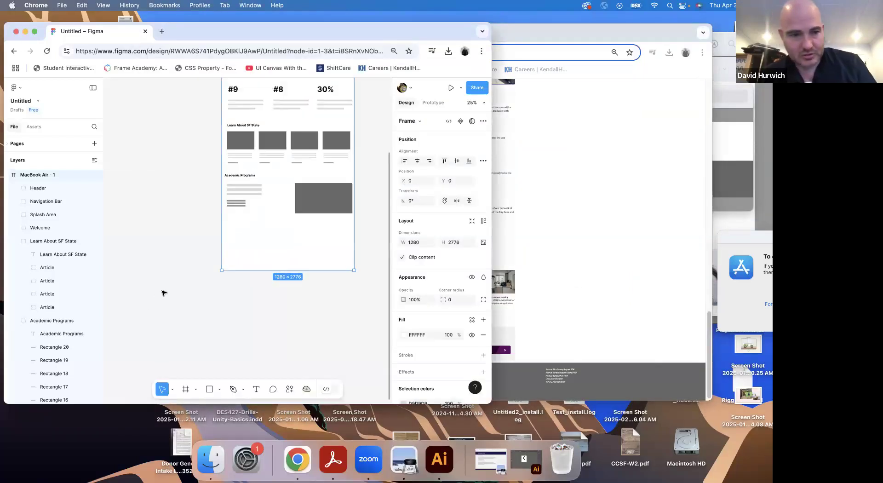
left_click(17, 241)
left_click(17, 254)
Bring the footer screenshot forward in Preview and shrink its window so it sits beside the Figma canvas
left_click(532, 271)
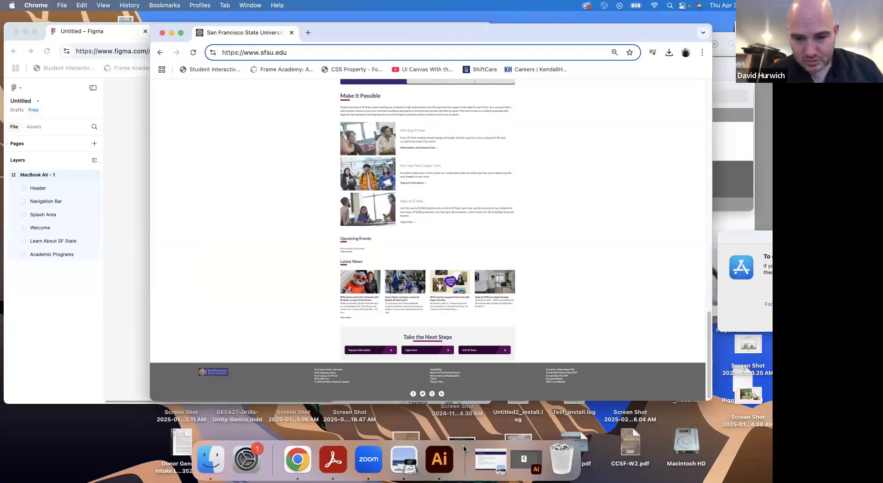
left_click(396, 457)
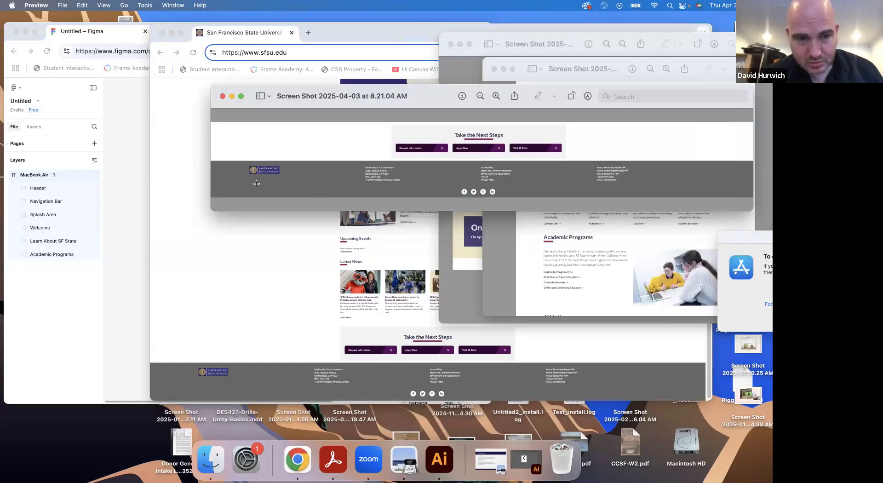
left_click_drag(223, 210, 453, 188)
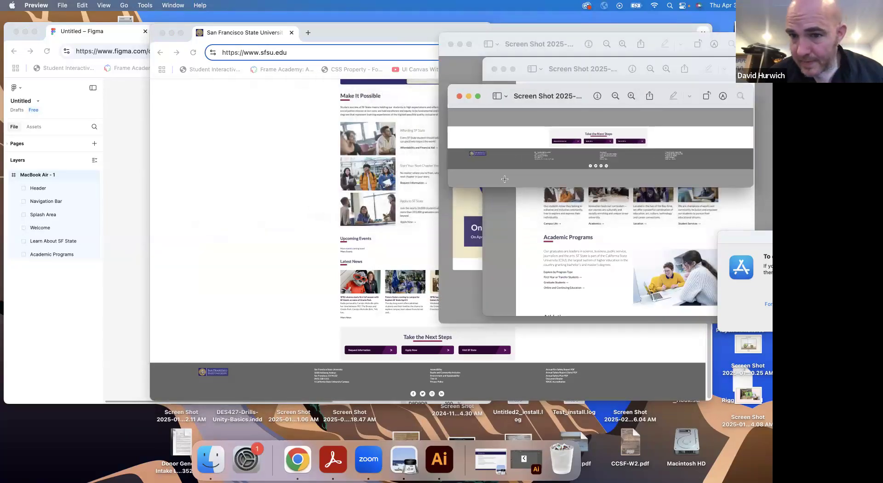
Enlarge the SFSU homepage in Chrome to examine the footer's logo, text columns and social icons, and return to Figma
left_click(147, 266)
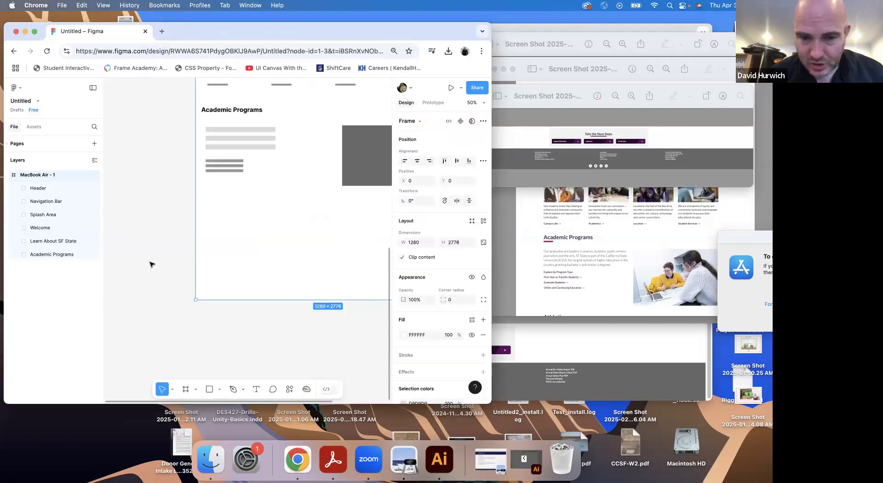
scroll(166, 273, "right", 5)
left_click_drag(170, 275, 179, 275)
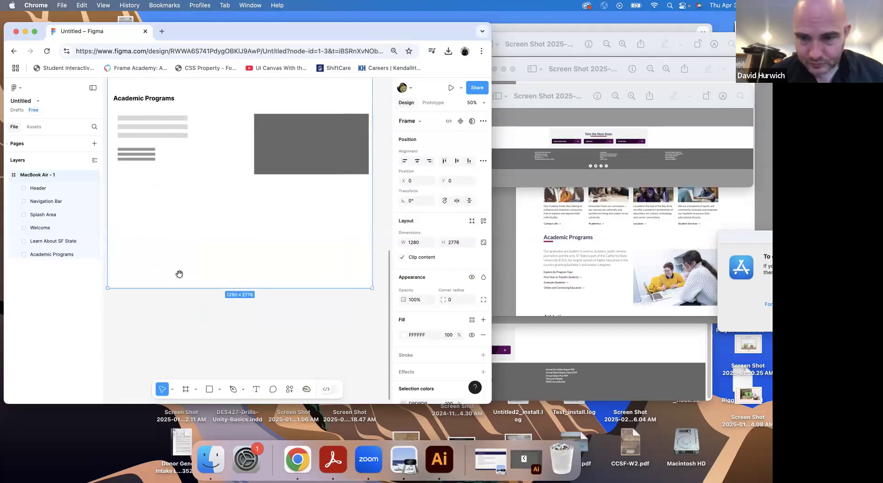
left_click(562, 170)
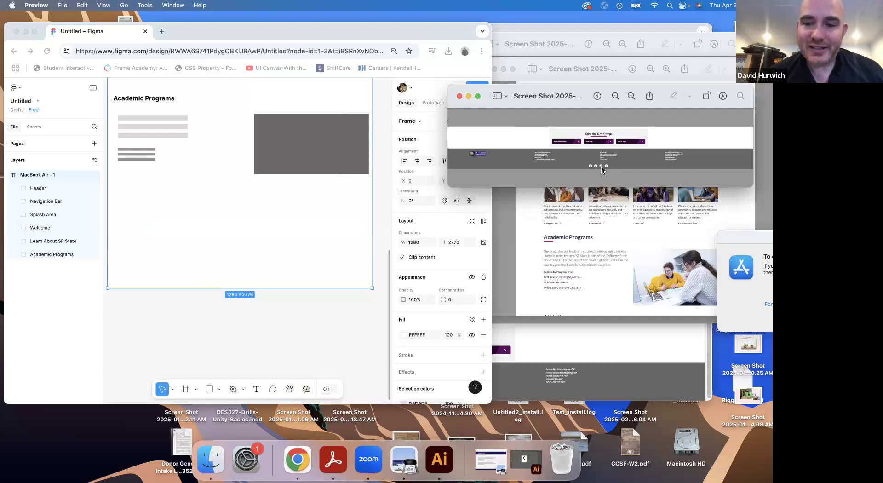
left_click(535, 346)
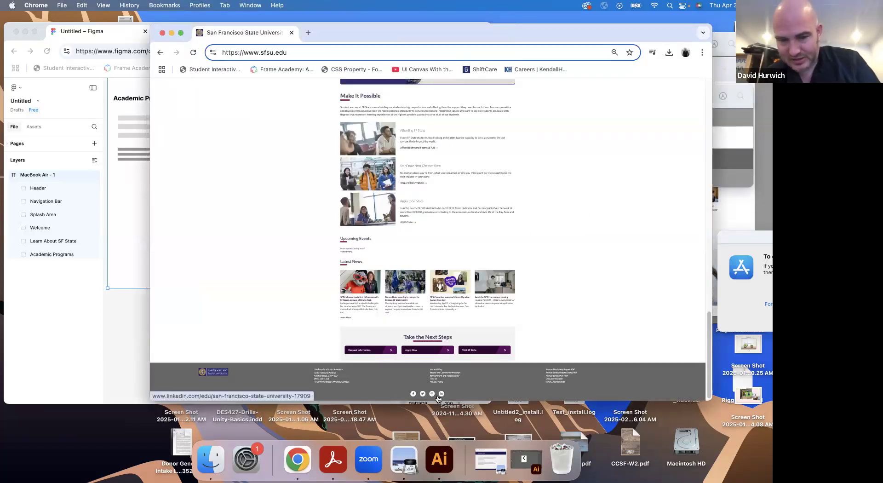
key("super+equal")
key("super+equal")
key("super+equal")
key("super+equal")
key("super+equal")
key("super+equal")
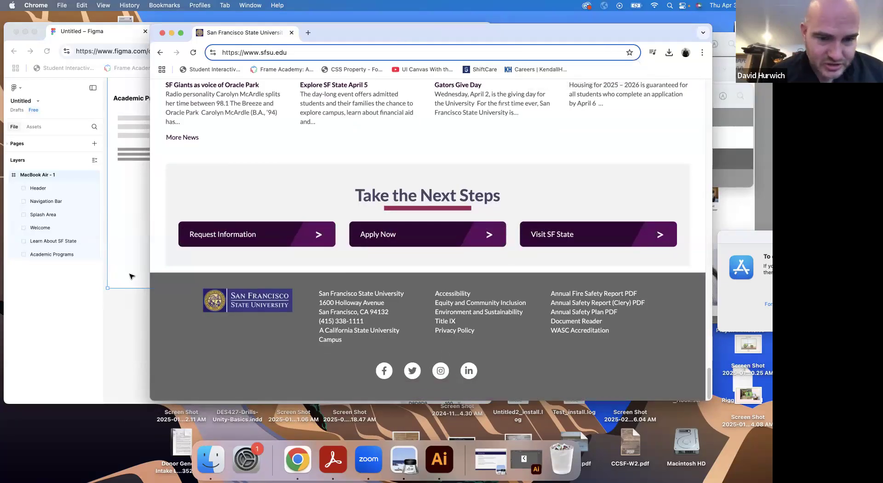
left_click(129, 274)
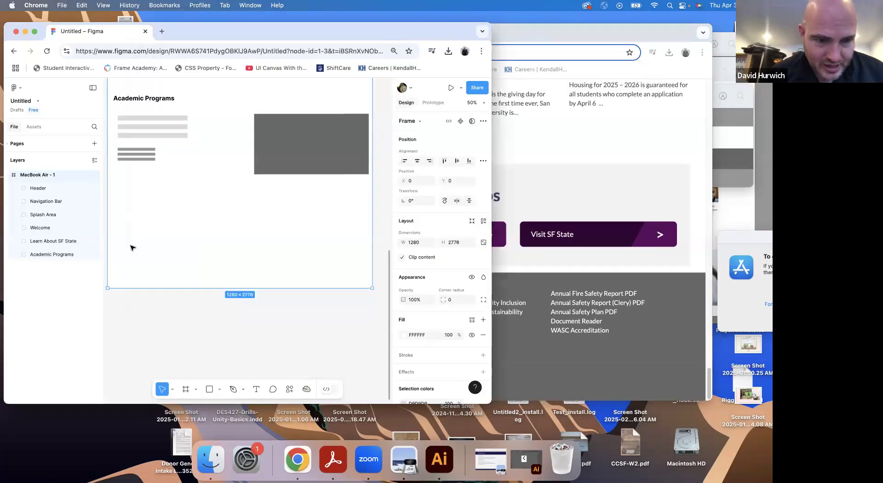
left_click(208, 390)
left_click_drag(124, 242, 167, 263)
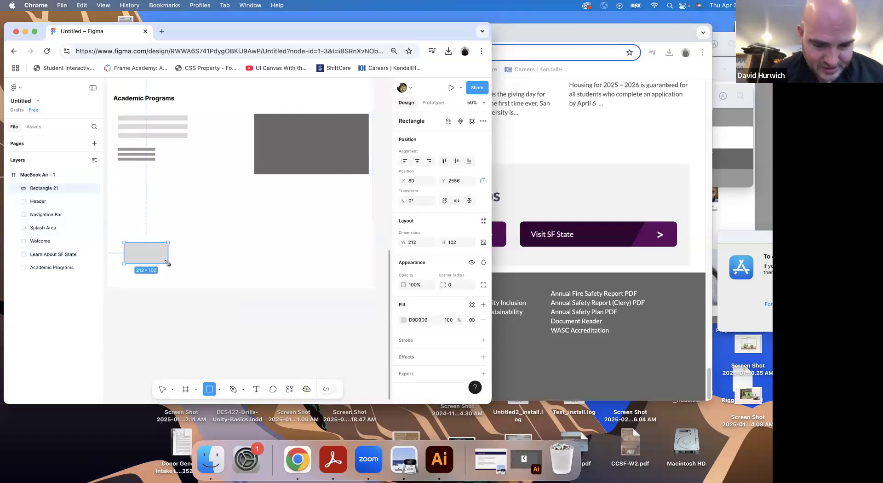
key("super+z")
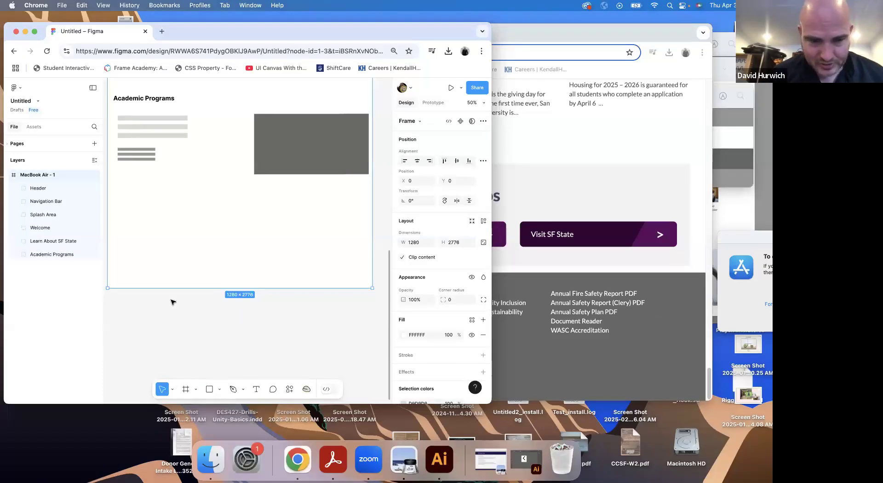
Draw a full-width footer background rectangle about 1280 × 374 across the bottom of the MacBook Air frame
left_click(210, 390)
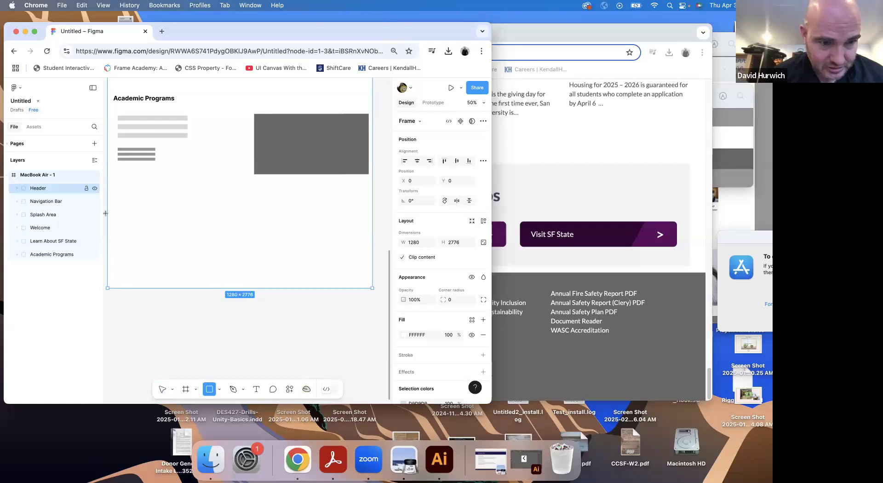
mouse_move(108, 289)
left_mouse_down()
mouse_move(223, 213)
mouse_move(372, 212)
left_mouse_up()
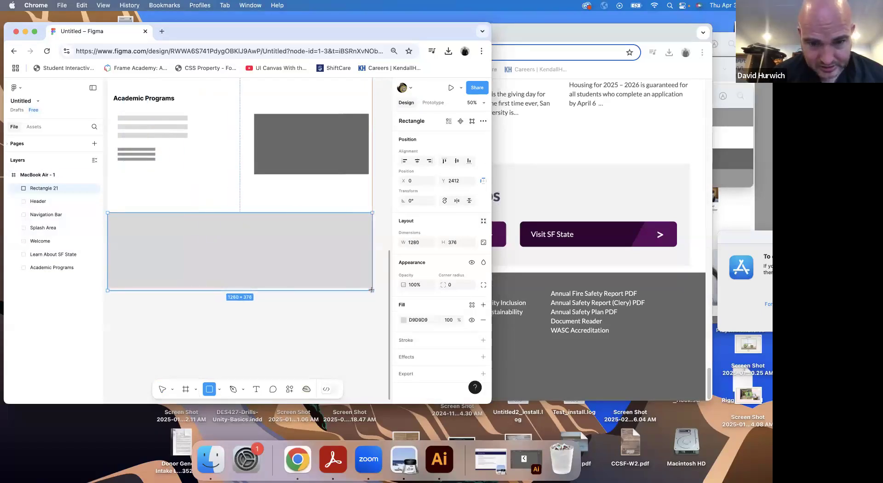
Draw a logo placeholder rectangle about 352 × 112 inside the footer background and fill it with dark grey 6F6F6F
left_click(209, 389)
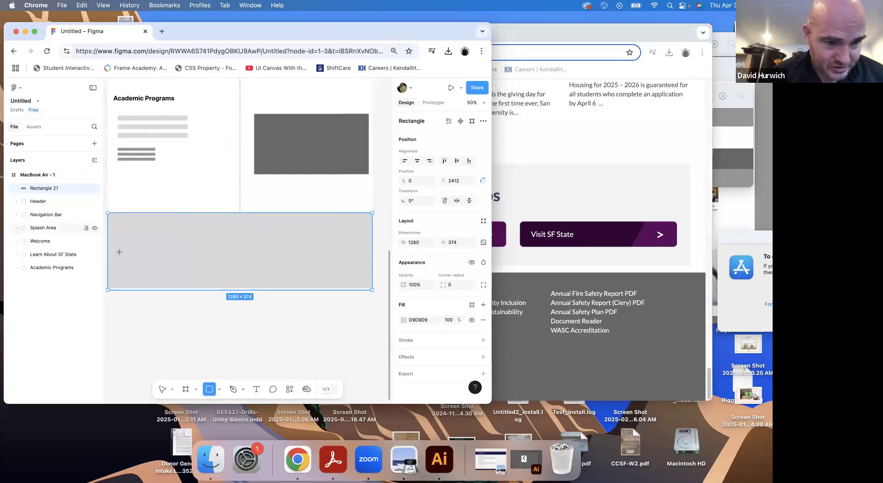
mouse_move(118, 240)
left_mouse_down()
mouse_move(173, 265)
mouse_move(191, 262)
left_mouse_up()
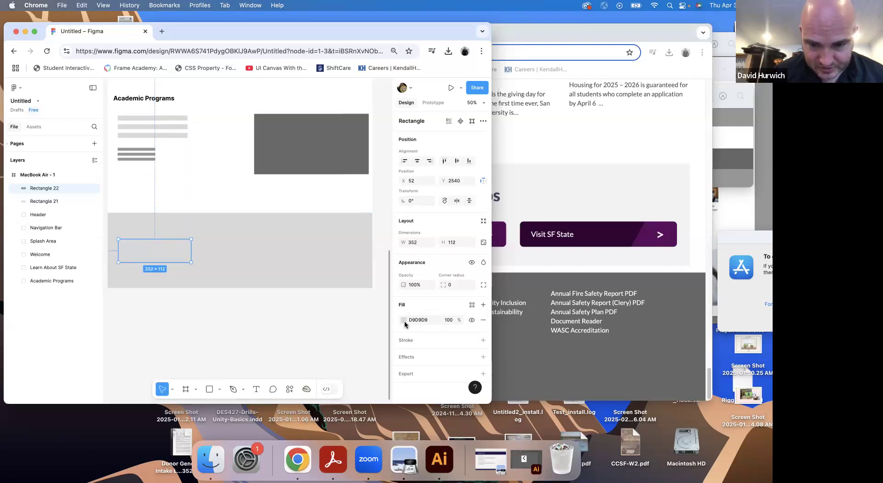
left_click(404, 319)
left_click_drag(303, 276, 291, 272)
left_click(546, 342)
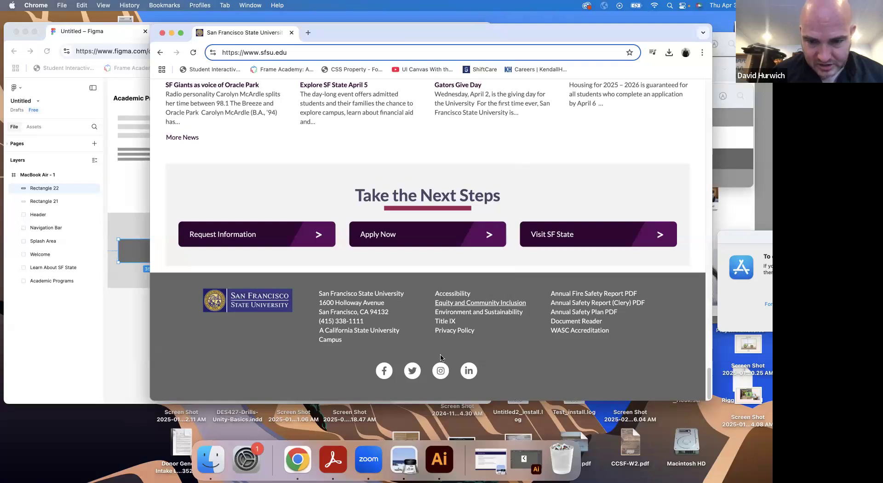
left_click(99, 294)
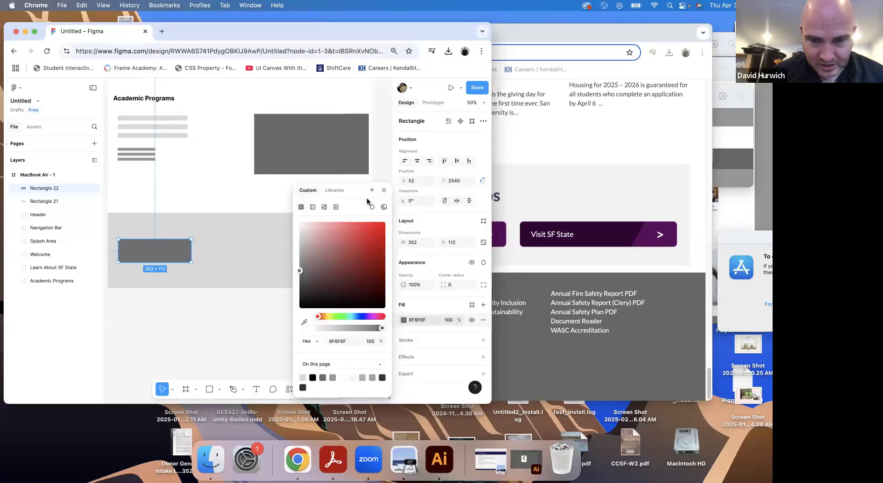
key("Escape")
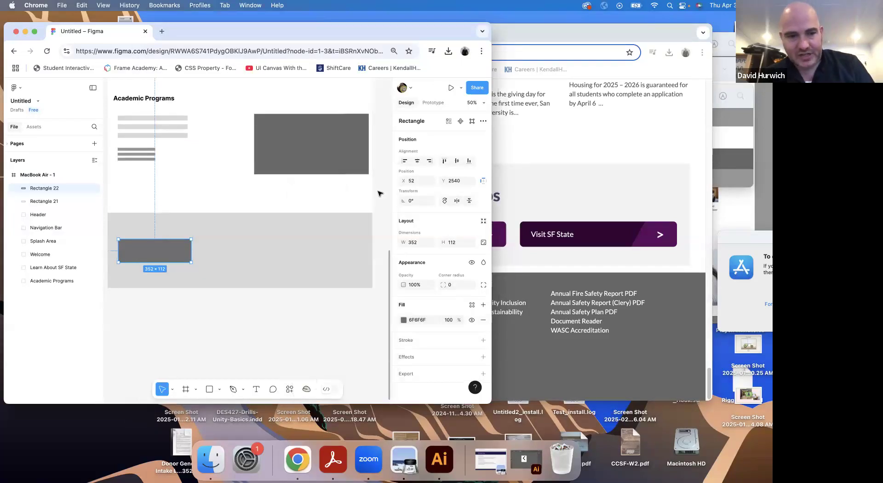
Draw a text placeholder bar about 202 × 20 beside the footer's logo placeholder and fill it with grey 8F8E8E
key("shift+0")
left_click(210, 389)
mouse_move(156, 212)
left_mouse_down()
mouse_move(241, 221)
mouse_move(203, 227)
left_mouse_up()
key("super+z")
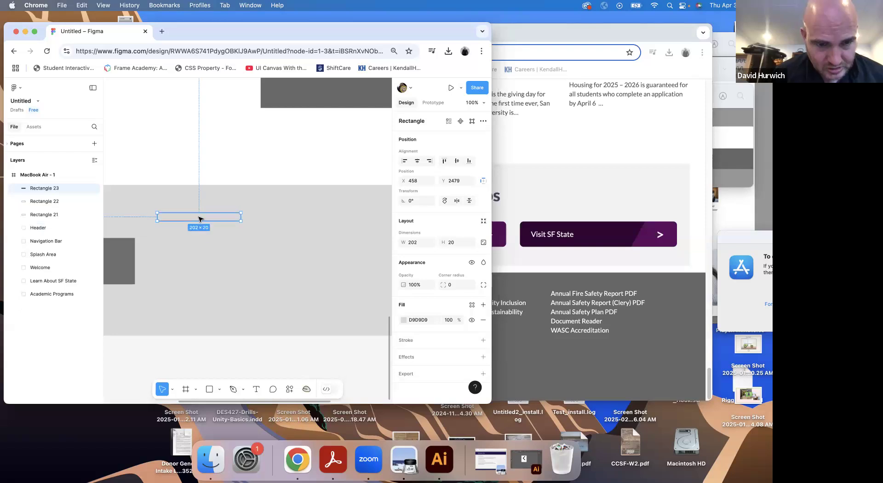
left_click(403, 320)
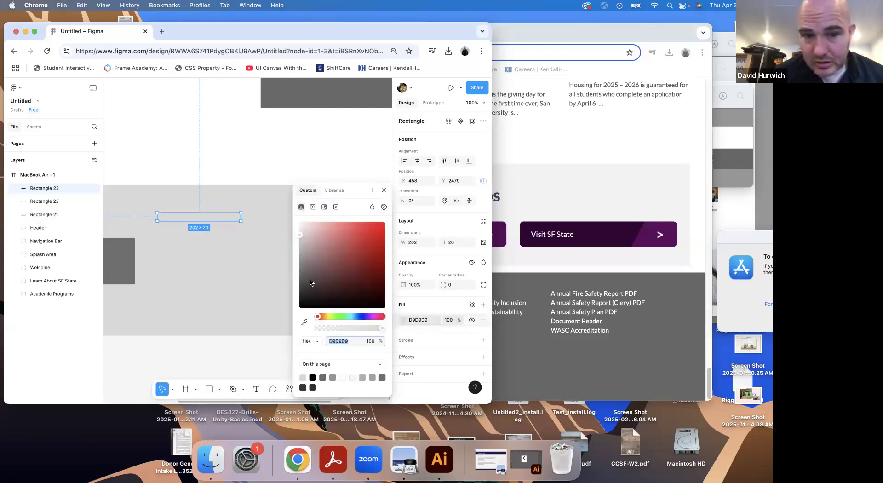
left_click_drag(301, 265, 300, 260)
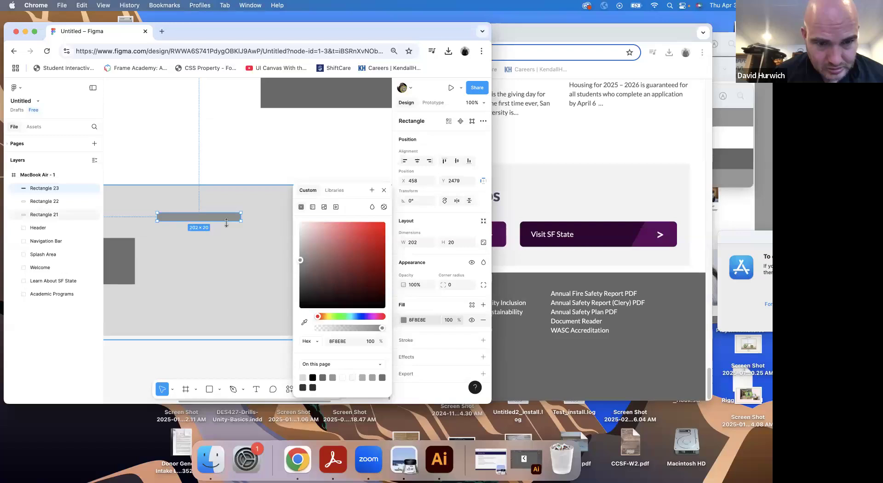
Duplicate the grey footer bar downward into a stack of four bars spaced 12 apart and group them
left_click_drag(227, 219, 221, 252)
key("super+d")
left_click(211, 239, "shift")
left_click(209, 227, "shift")
left_click(205, 216, "shift")
key("super+g")
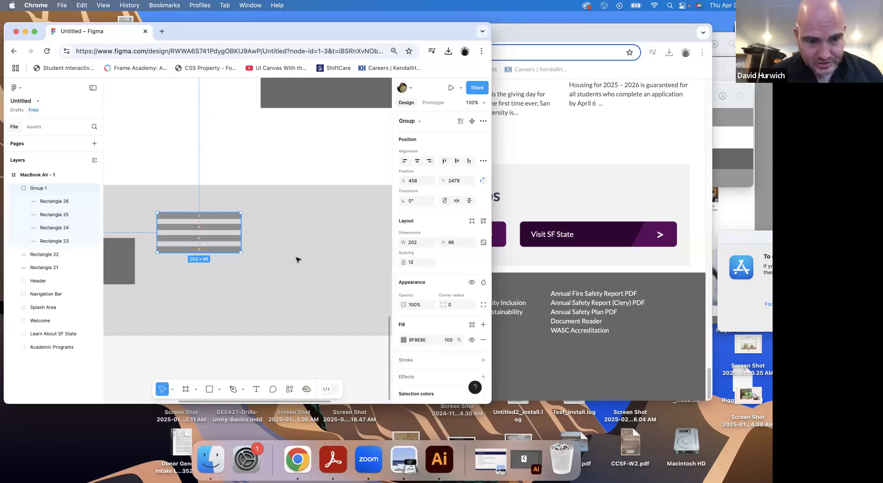
Check the footer layout on the SFSU site and move the dark logo placeholder up to align with the top of the text-bar group
key("super+grave")
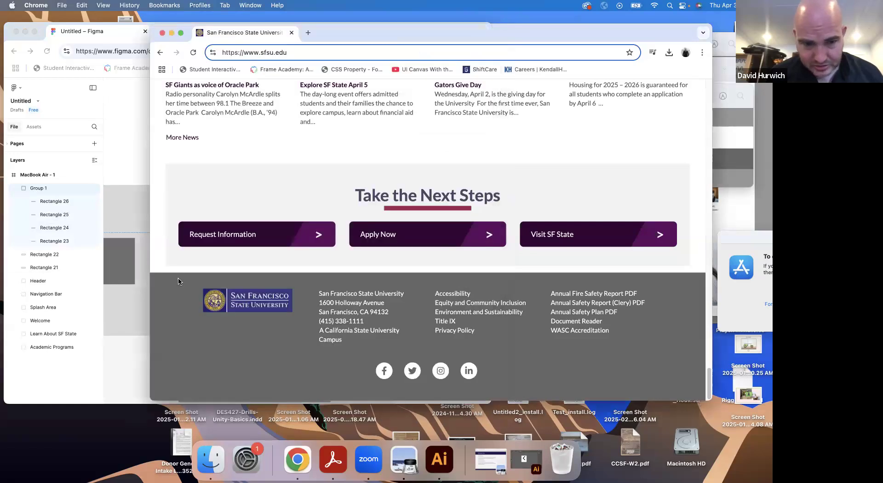
left_click(116, 255)
left_click_drag(121, 252, 123, 227)
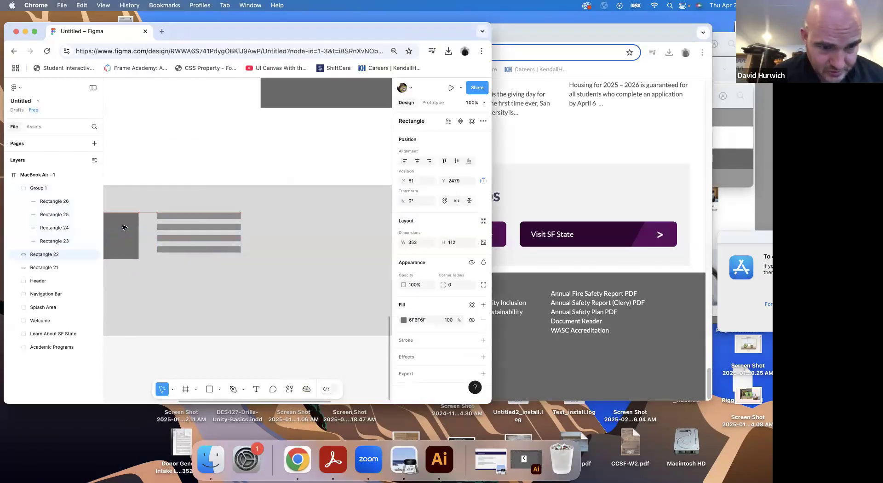
Duplicate the footer's four-bar text group twice to make three text columns in a row, comparing them with the SFSU site's footer
left_click_drag(183, 220, 303, 245)
key("minus")
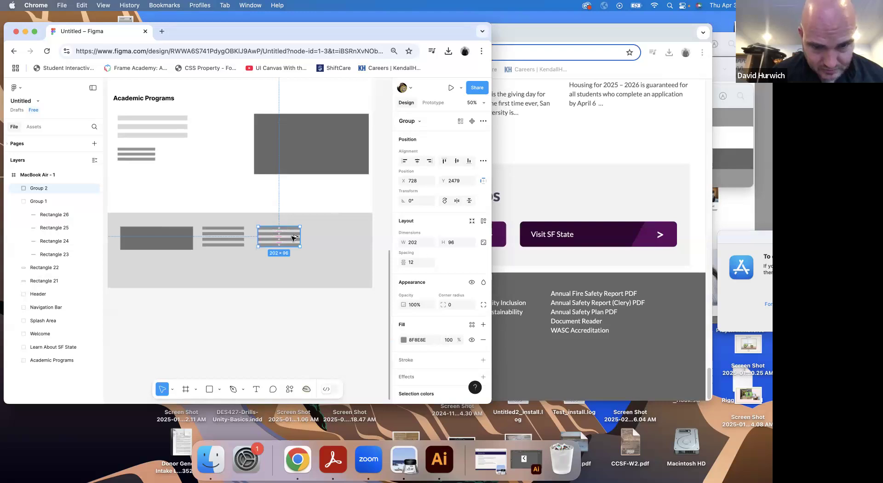
key("super+d")
mouse_move(325, 236)
left_mouse_down()
mouse_move(305, 236)
mouse_move(325, 237)
left_mouse_up()
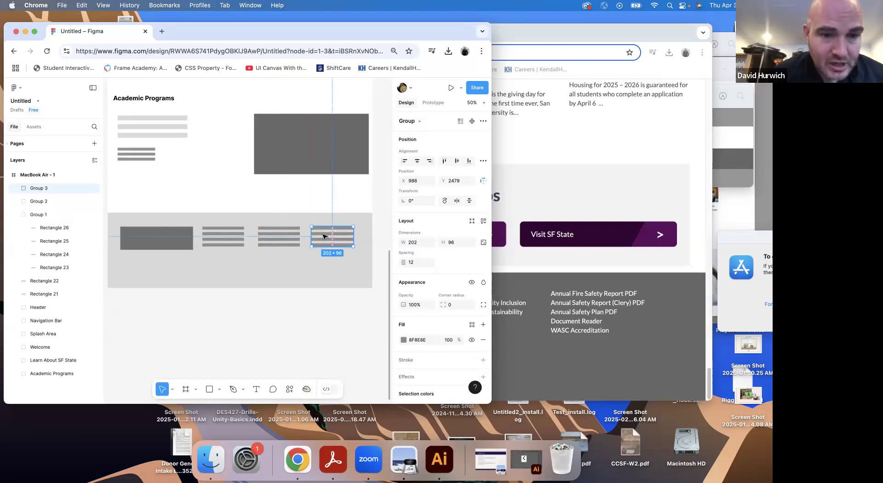
key("super+grave")
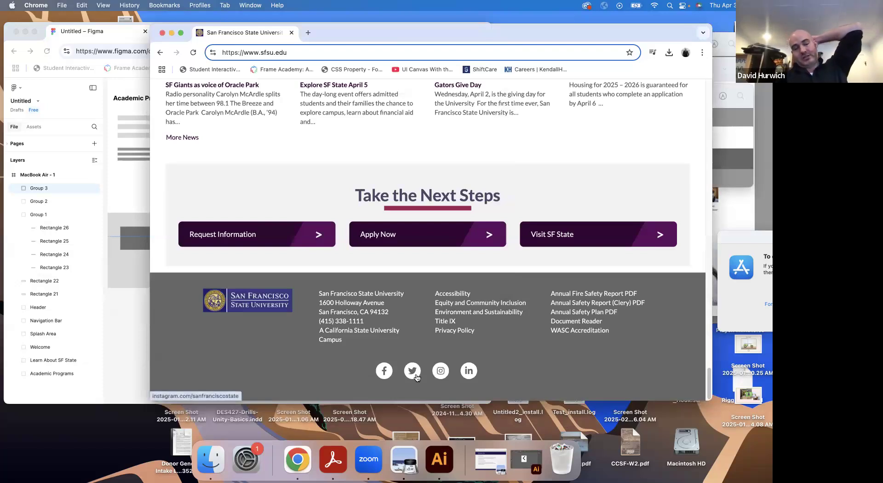
left_click(110, 204)
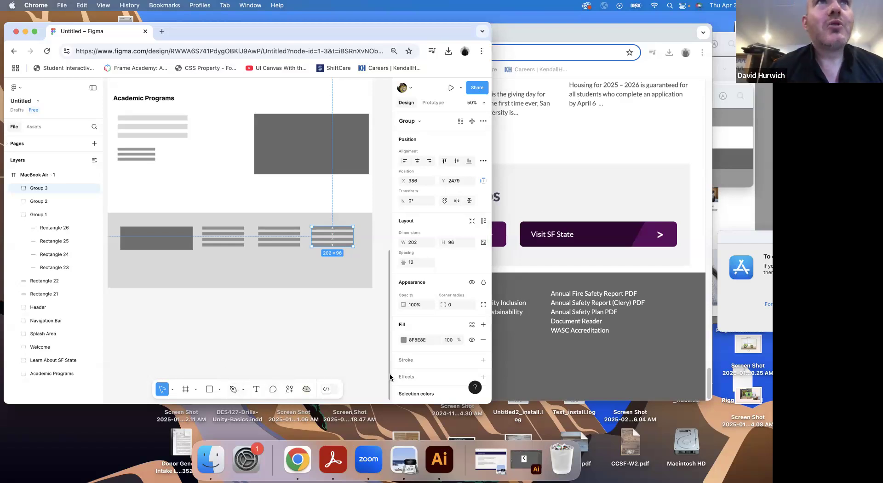
Open Flaticon.com from the course's Module Websites list, sign in with the offered Google account and accept the cookies
left_click_drag(218, 37, 263, 54)
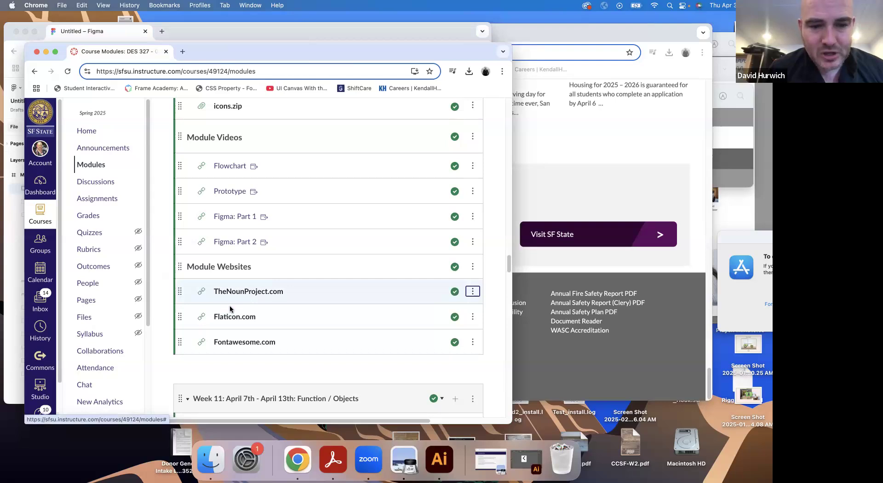
left_click(233, 316)
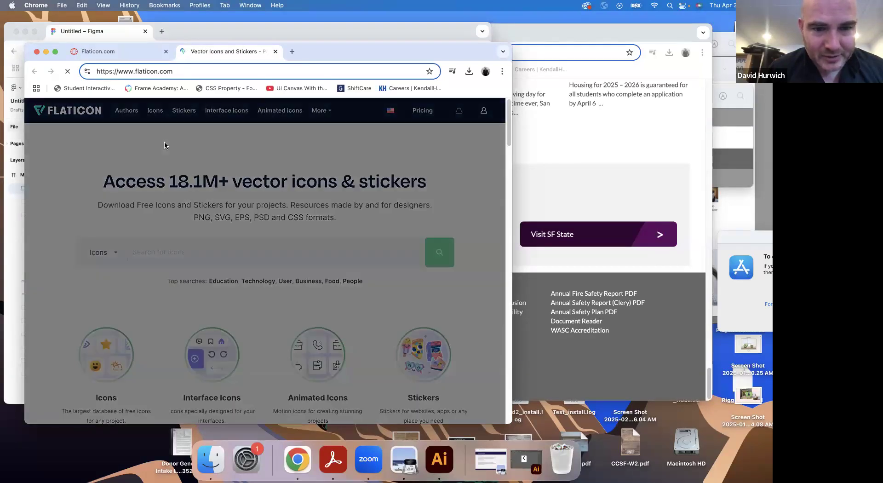
left_click(415, 171)
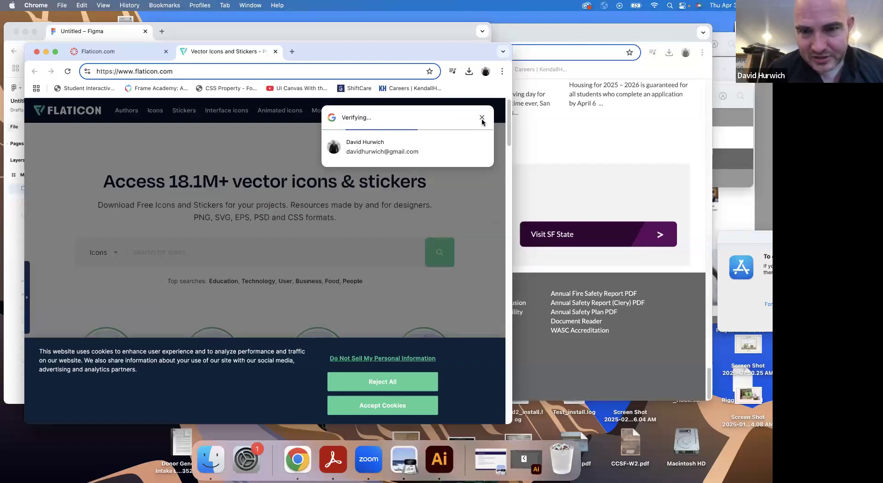
left_click_drag(633, 169, 634, 169)
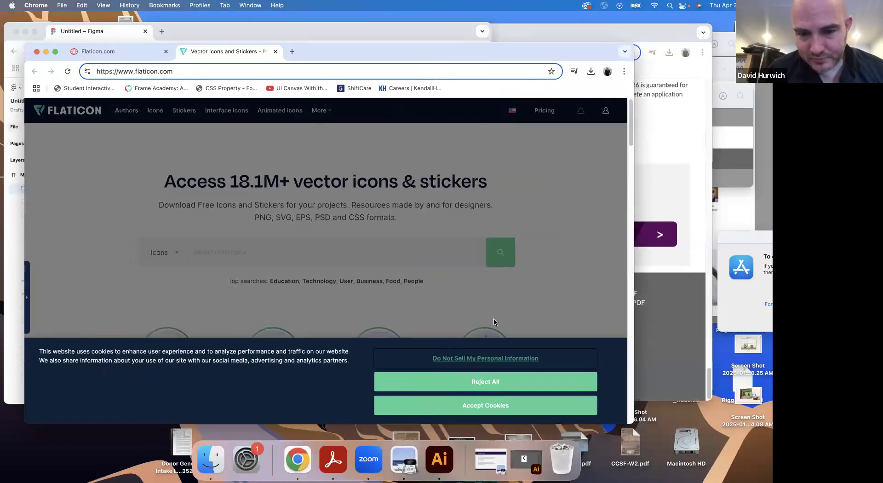
left_click(493, 405)
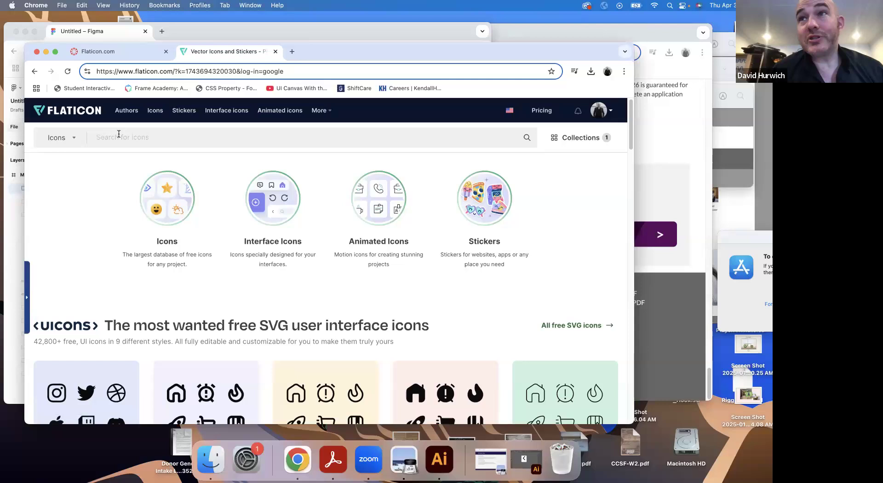
Search Flaticon for "user icon", view the solid circular Profile User icon's download options, and close its details
type("user")
key("Return")
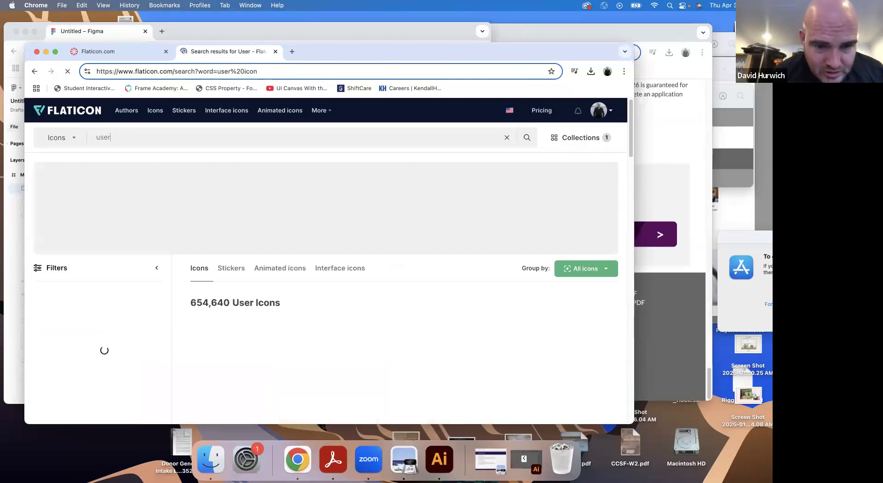
scroll(309, 228, "down", 5)
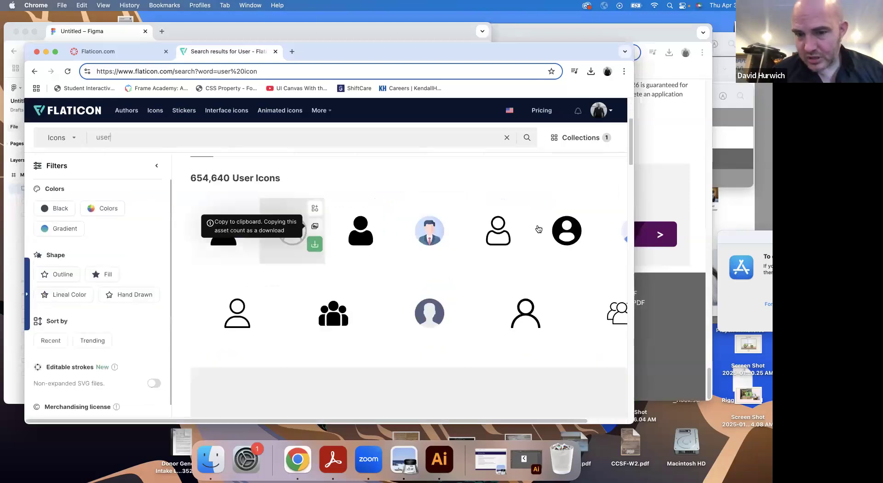
left_click(566, 235)
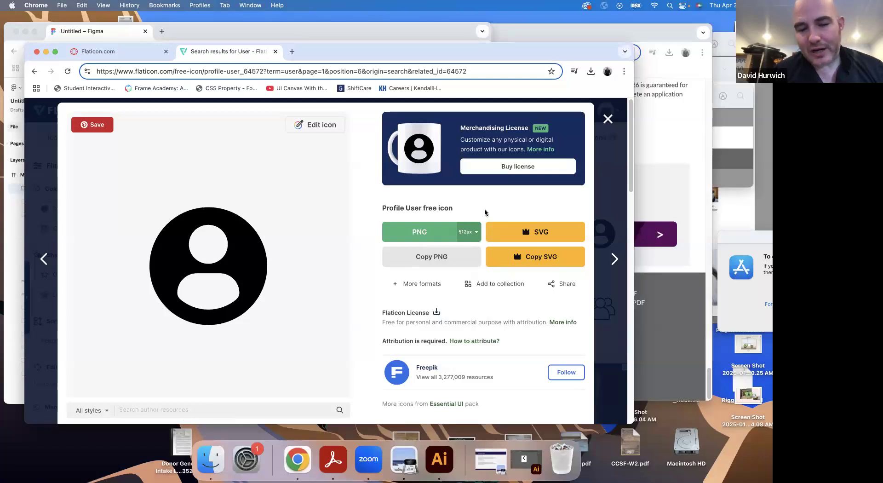
left_click(607, 119)
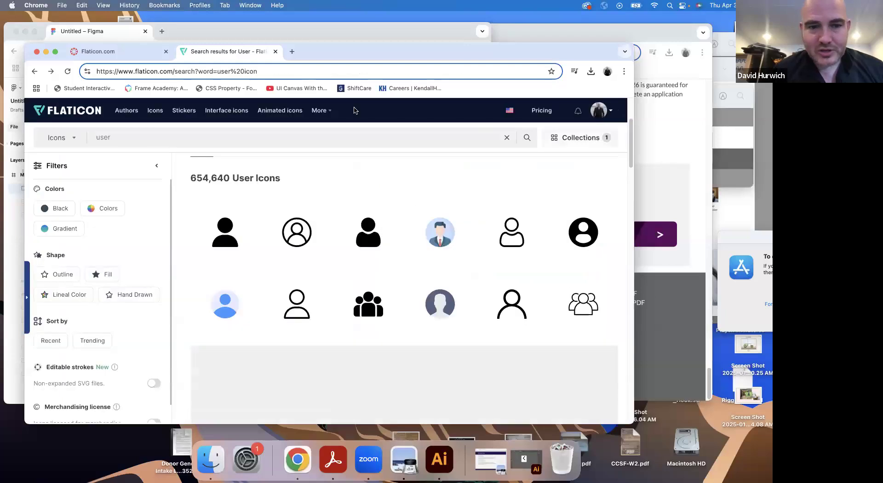
Open TheNounProject.com from the course page and search its icons for "user icon"
left_click(84, 53)
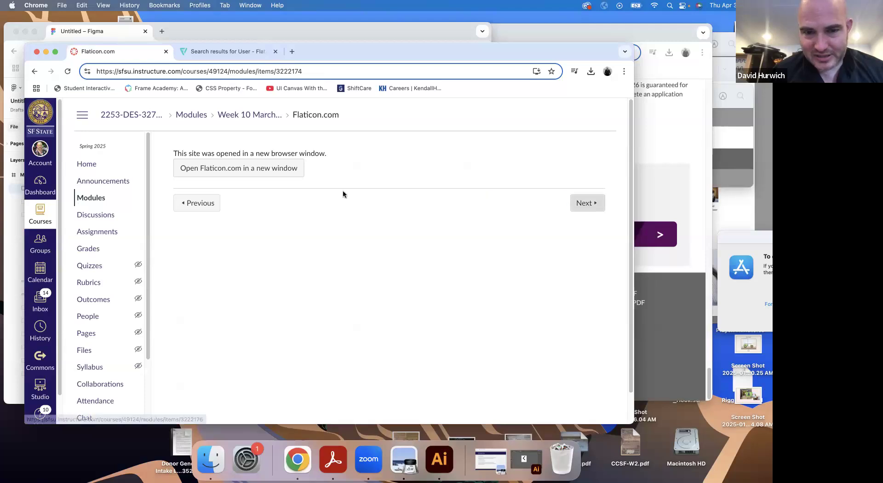
left_click(174, 195)
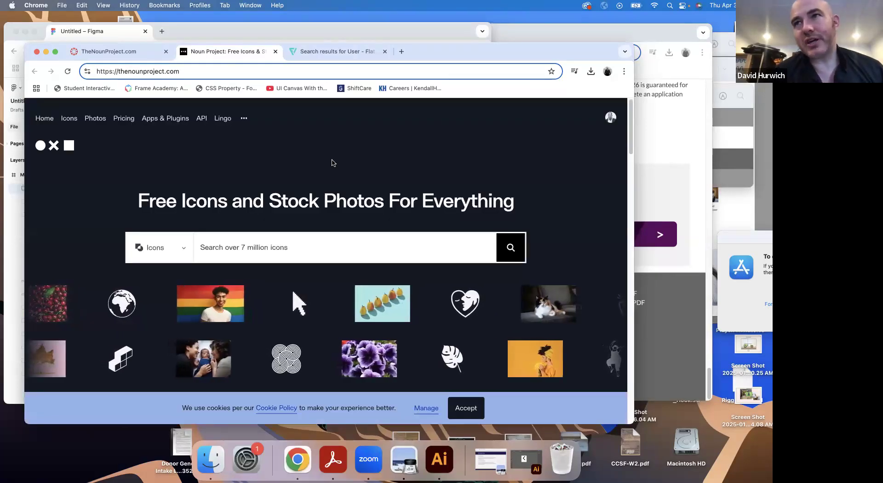
left_click(218, 247)
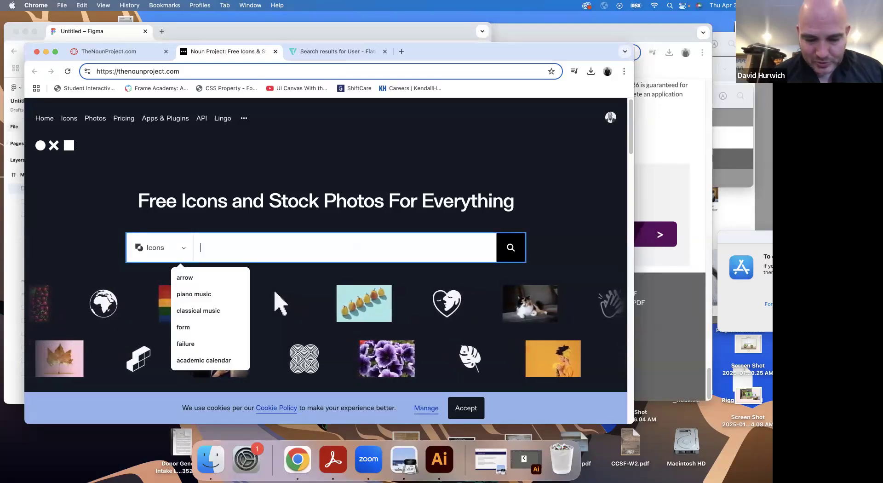
type("user icon")
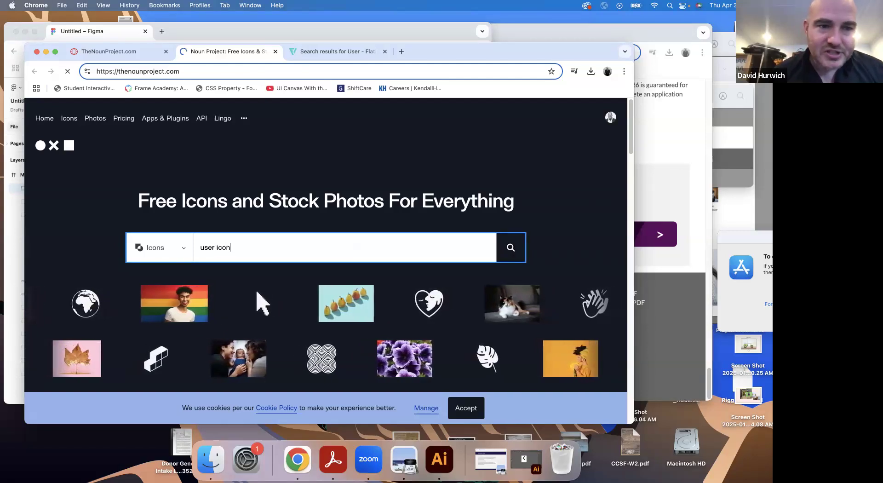
key("Return")
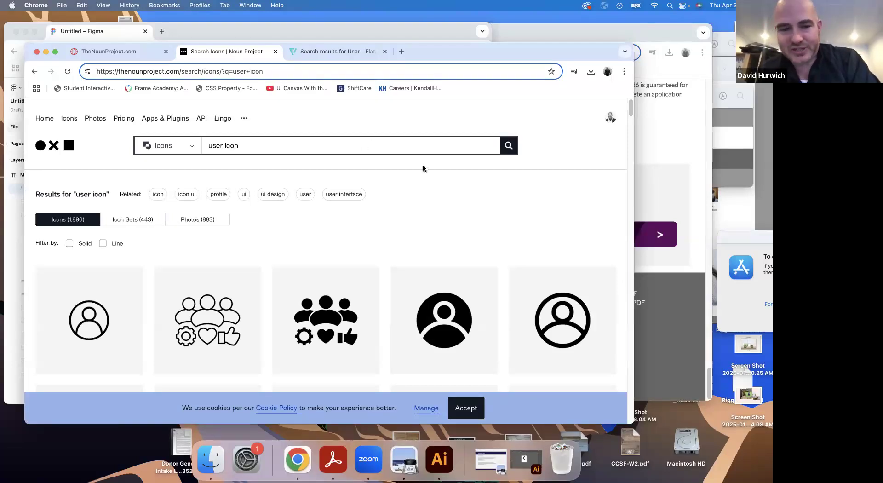
Browse the Noun Project results and open the page of the outlined user icon inside a circle
scroll(408, 217, "down", 5)
scroll(407, 217, "down", 4)
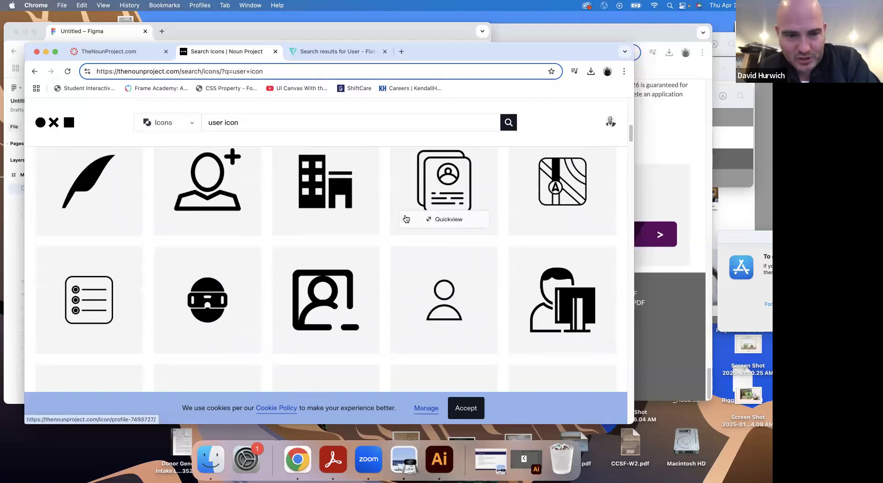
scroll(395, 219, "up", 9)
scroll(393, 220, "down", 4)
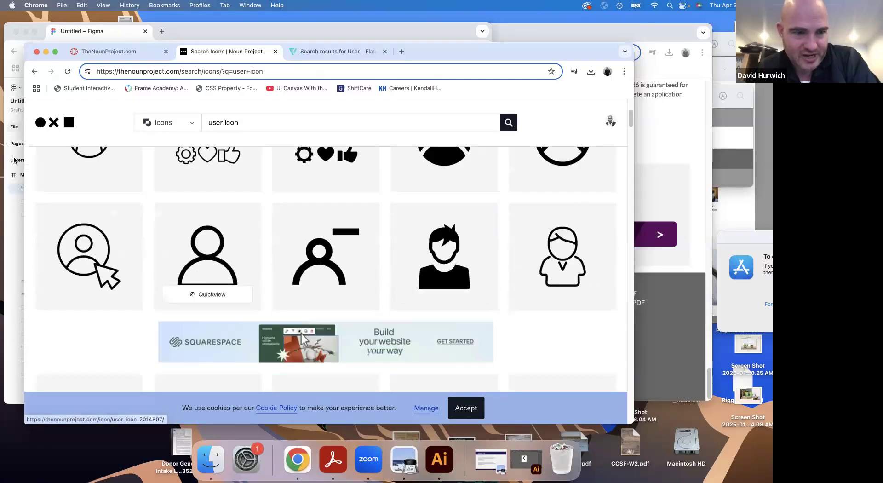
scroll(86, 213, "up", 1)
left_click(87, 215)
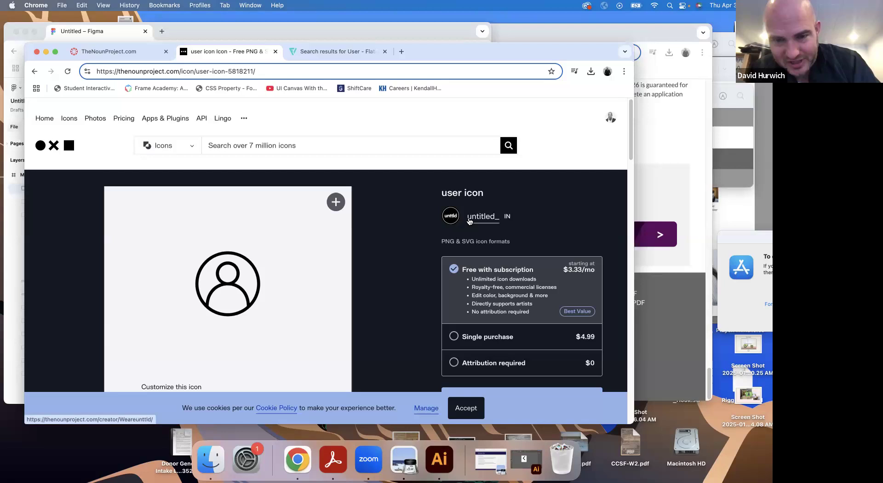
Choose the $0 "Attribution required" licence for the user icon and get the icon to reach its SVG and PNG download options
scroll(481, 241, "down", 3)
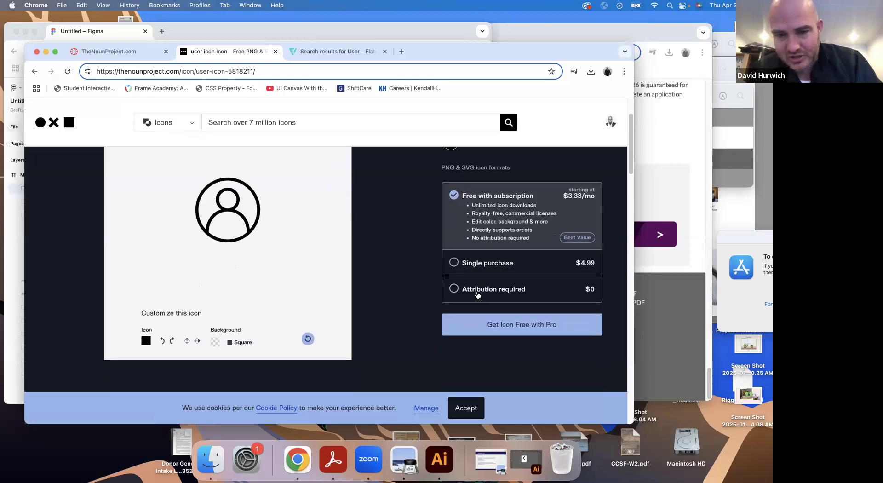
left_click(480, 295)
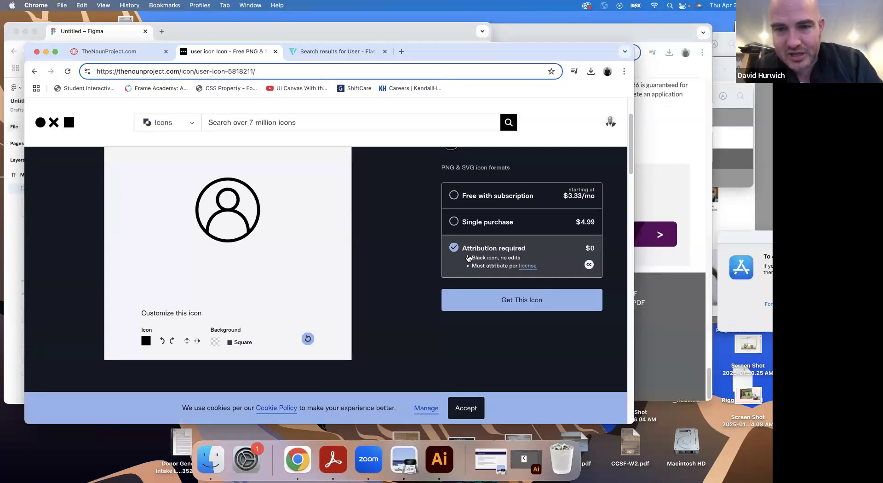
scroll(469, 256, "up", 3)
scroll(467, 257, "down", 4)
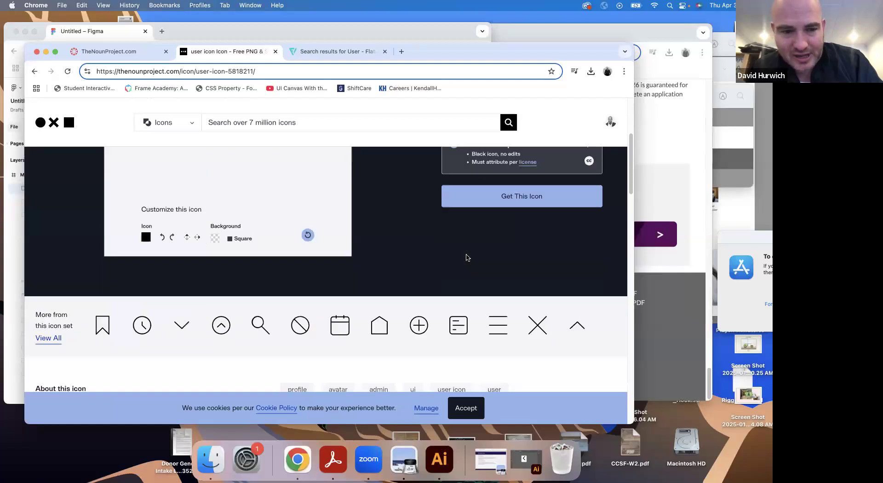
scroll(465, 252, "up", 4)
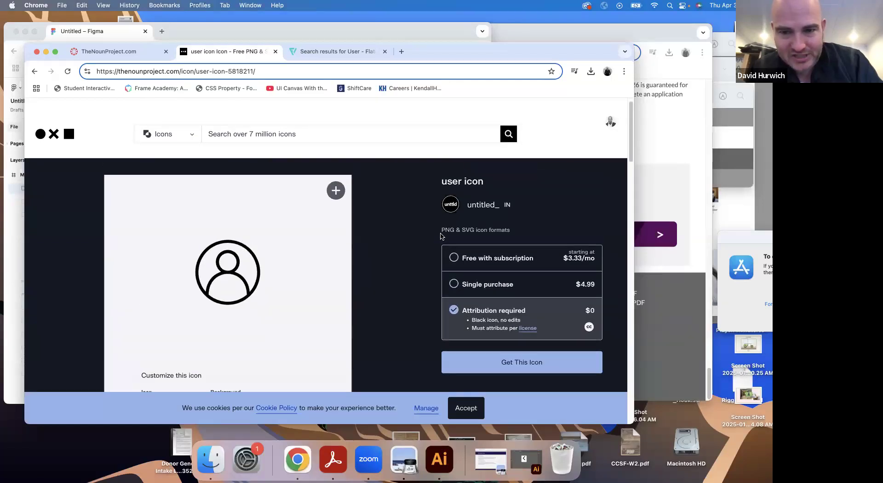
scroll(421, 228, "up", 1)
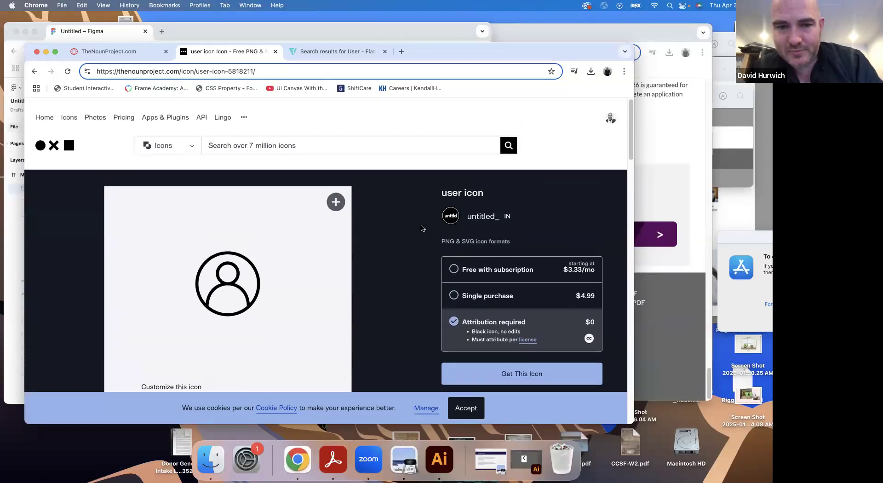
scroll(443, 271, "down", 6)
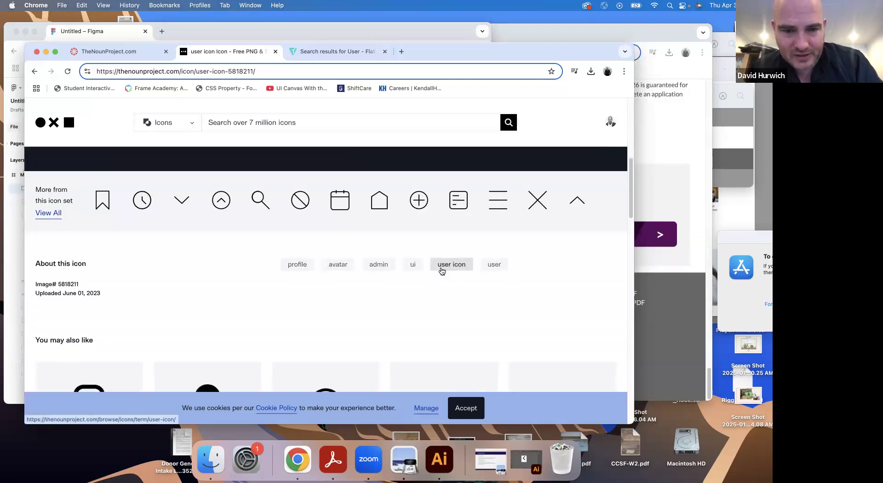
scroll(517, 211, "up", 3)
left_click(519, 199)
scroll(498, 209, "up", 4)
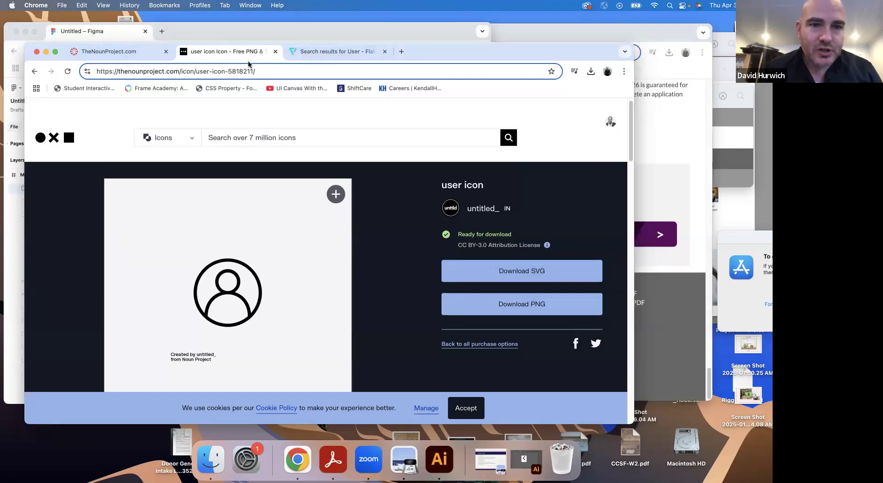
Search Google for "awesome font" in a new browser tab and open the Font Awesome website
left_click(341, 52)
left_click(401, 52)
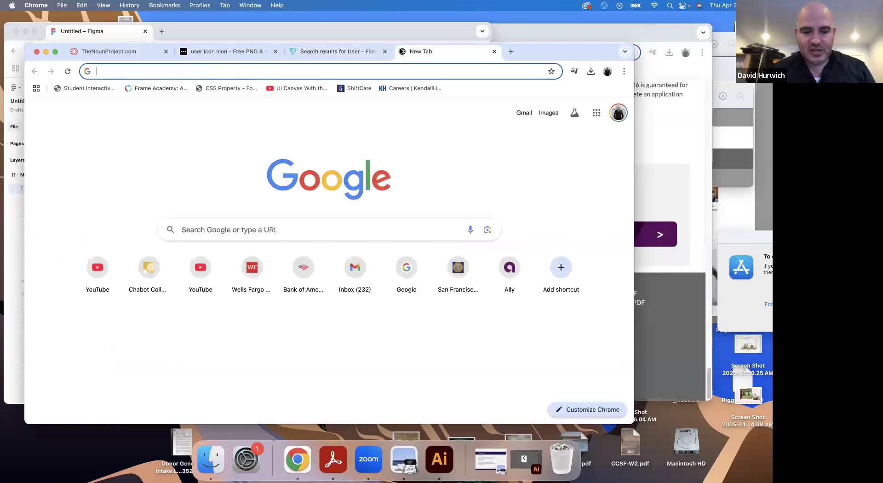
type("awesome")
key("Return")
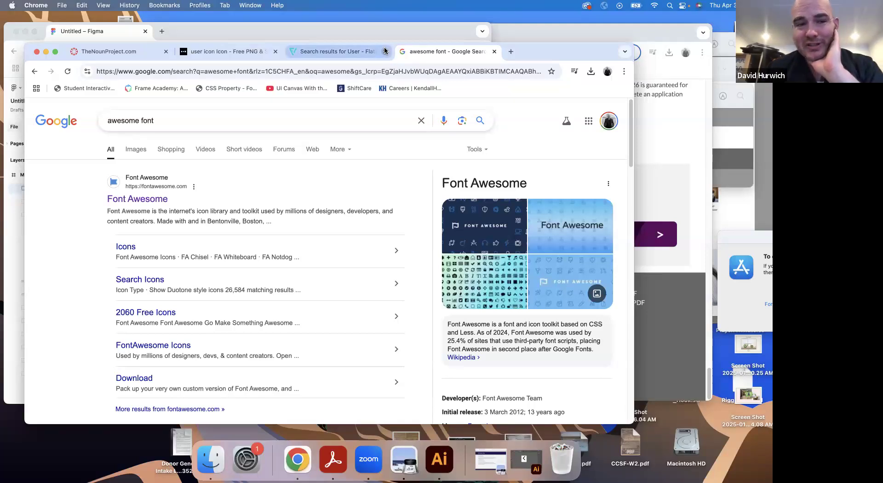
left_click(156, 199)
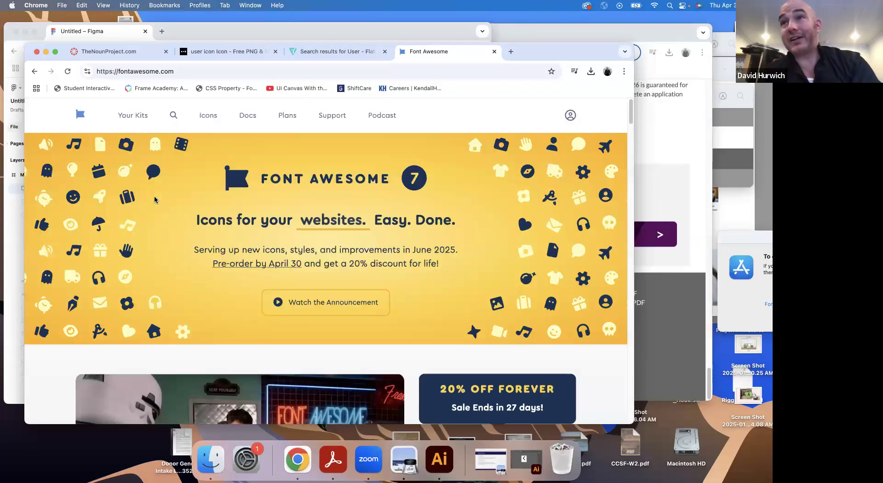
Search Font Awesome's icon library for "tik tok" and open the tiktok brand icon's details
left_click(208, 116)
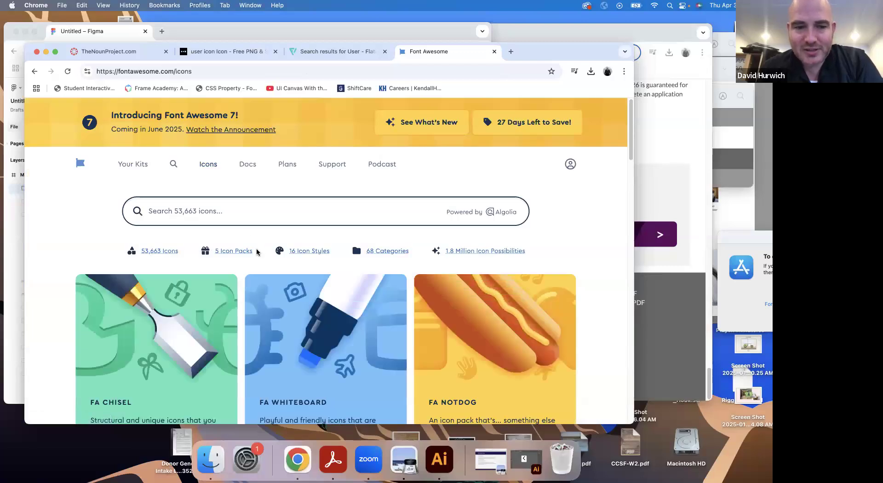
left_click(232, 215)
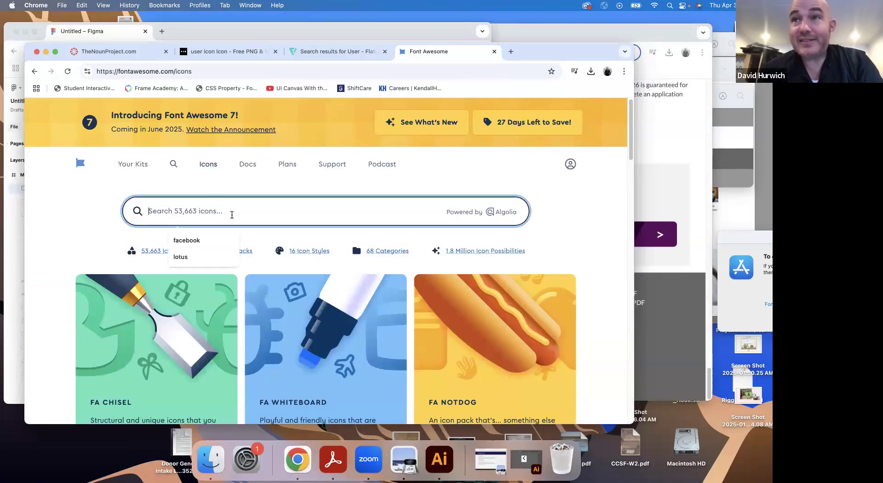
type("tik tok")
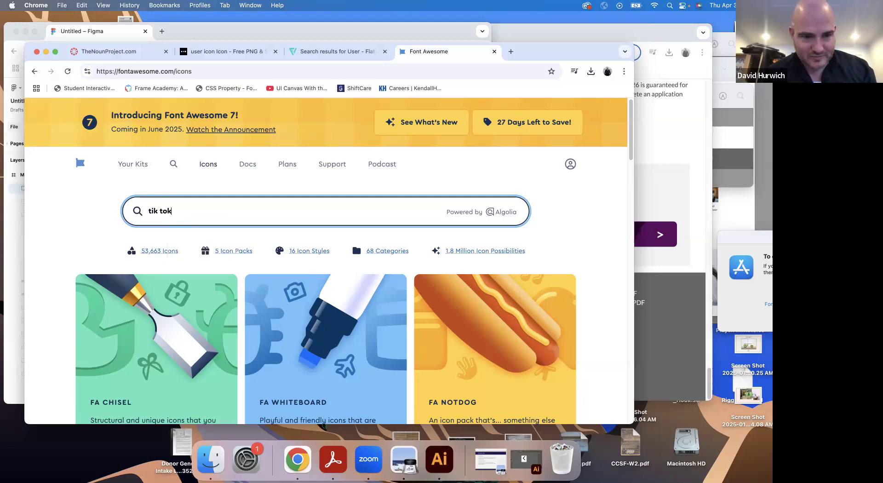
key("Return")
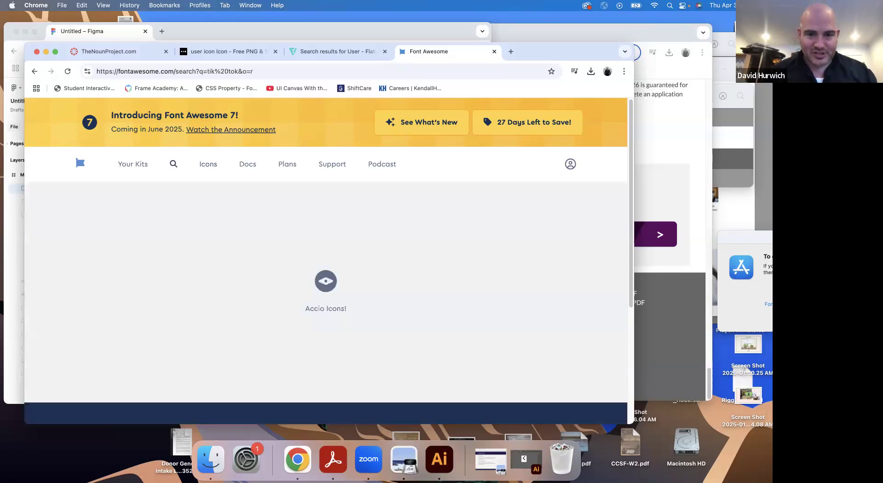
scroll(299, 248, "down", 3)
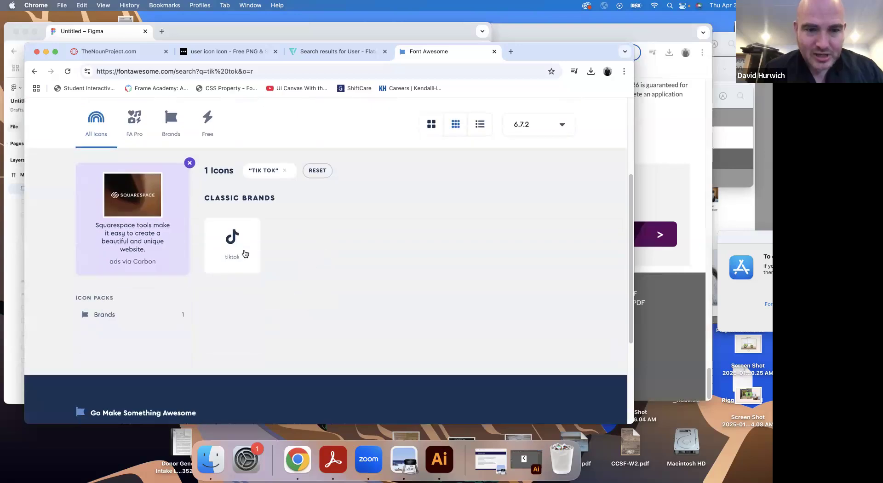
left_click(237, 249)
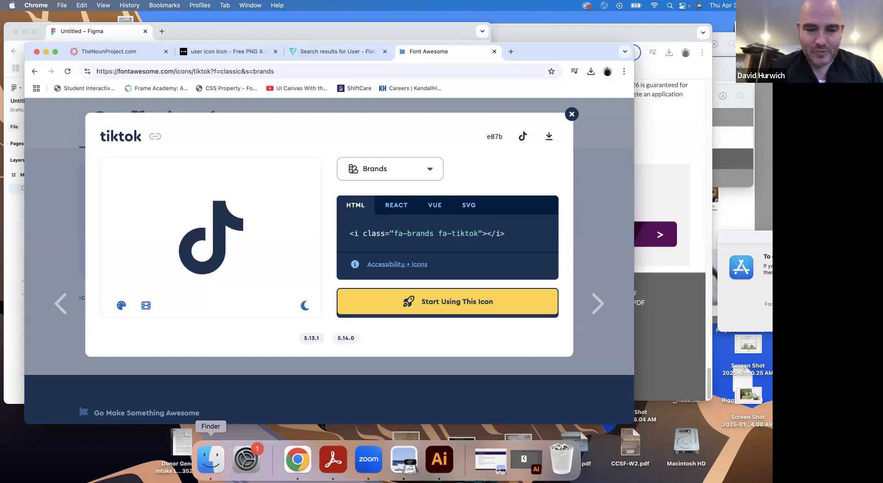
Open the icons folder in Finder's Downloads and look through its Arrow, Facebook, Instagram, LinkedIn and Twitter SVG files
left_click(211, 459)
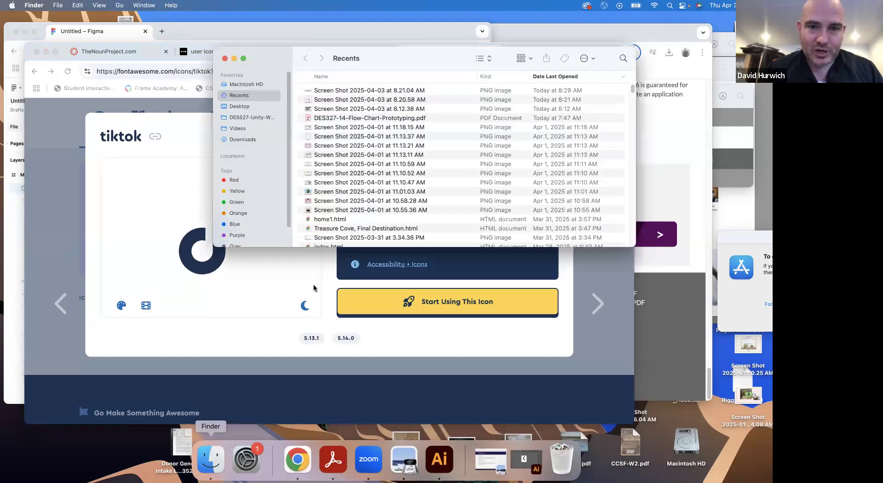
left_click(261, 139)
double_click(327, 111)
left_click(317, 99)
left_click(320, 109)
left_click(321, 118)
left_click(321, 127)
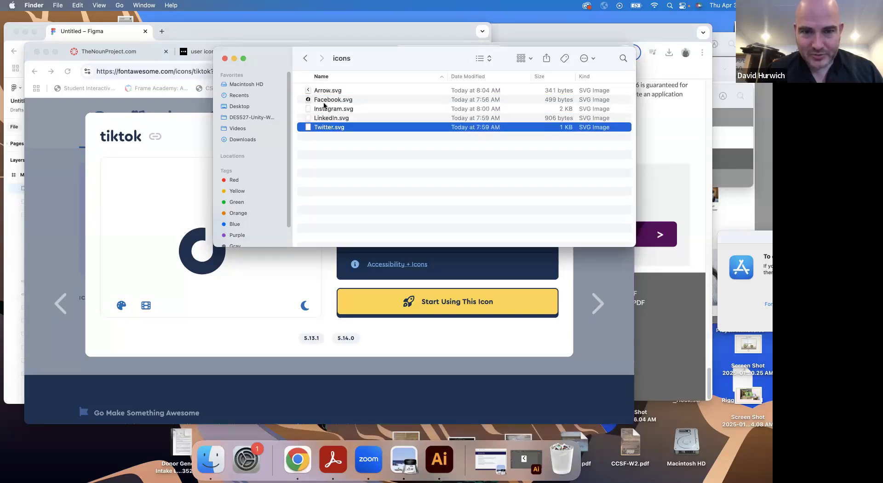
left_click(323, 107)
left_click(322, 99, "shift")
Switch back to Figma, import Facebook.svg from the icons folder and place it in the footer at about X 502, Y 2670
left_click(9, 292)
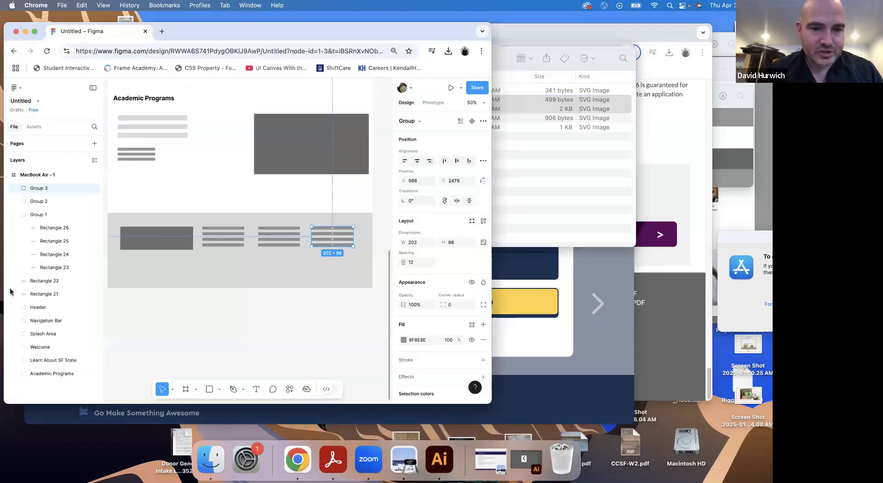
left_click(220, 364)
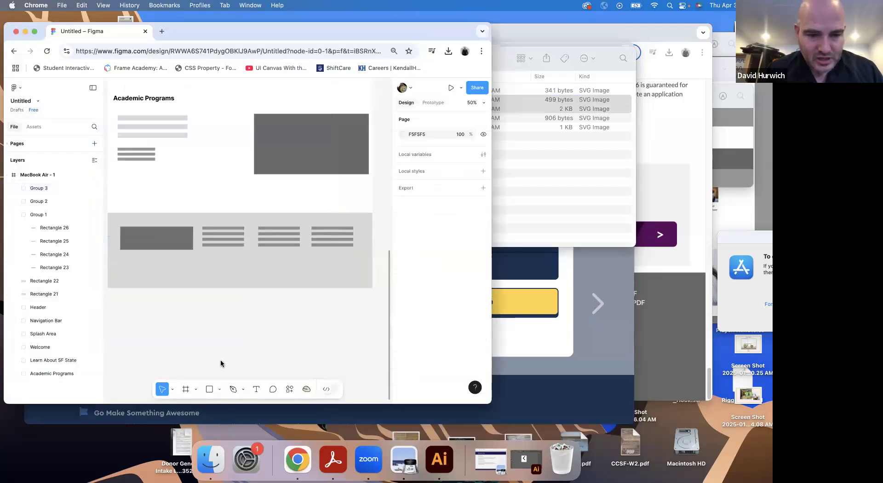
left_click(219, 389)
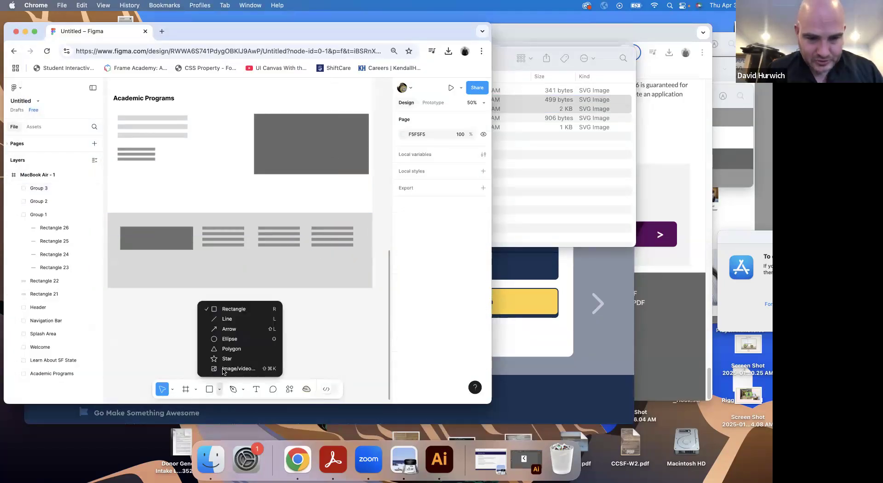
left_click(223, 368)
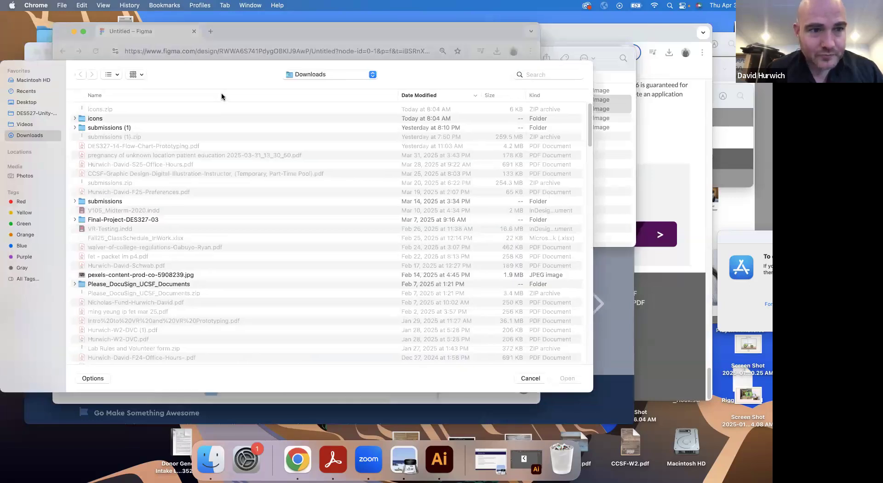
double_click(104, 119)
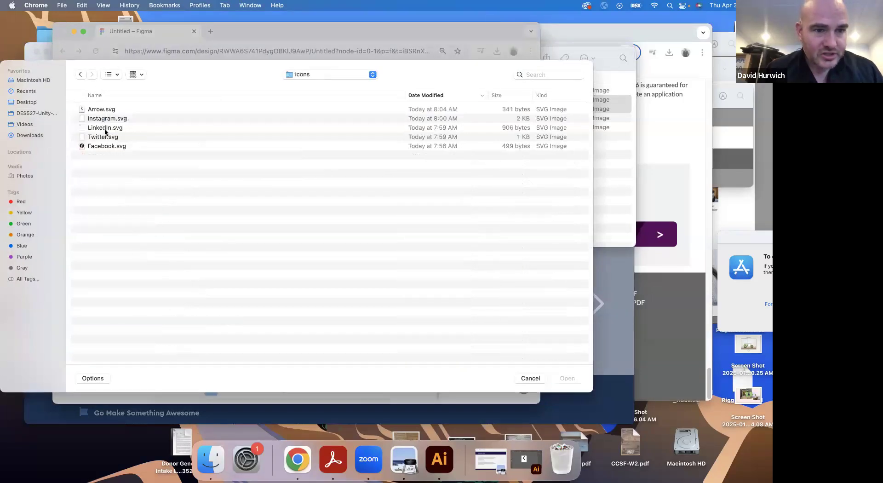
double_click(106, 146)
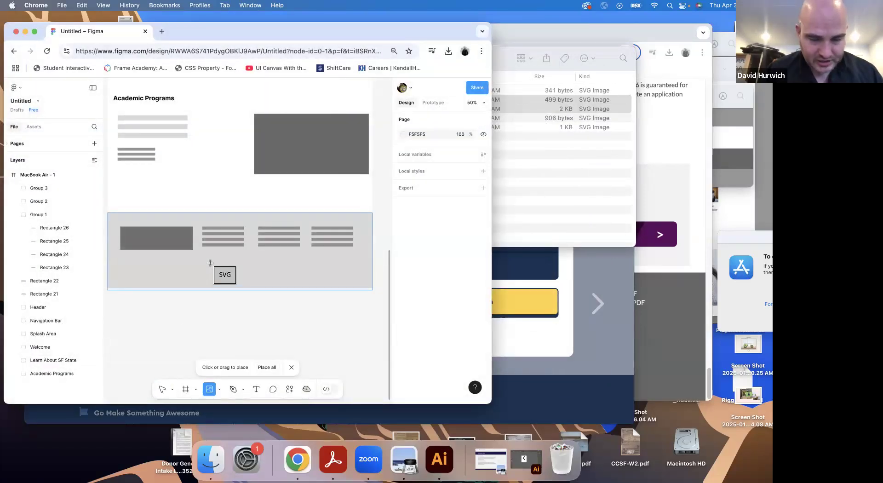
left_click(217, 272)
left_click_drag(218, 275, 229, 287)
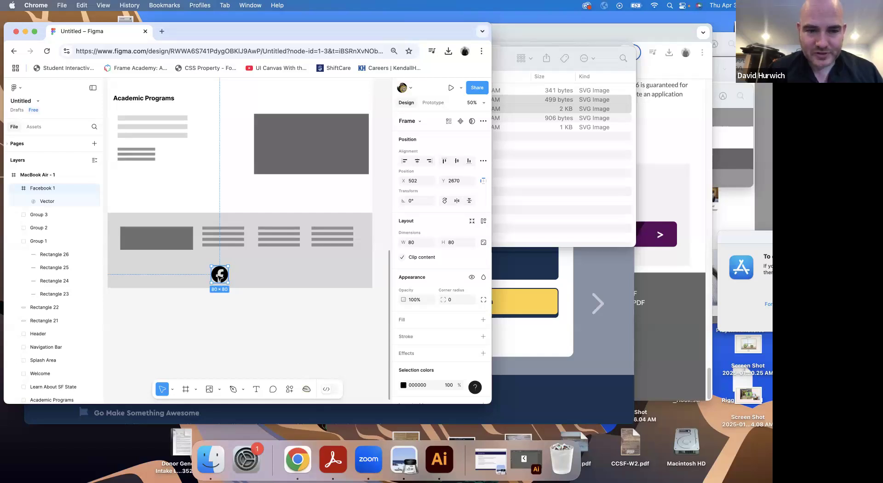
Open the sfsu.edu homepage in a new browser tab and examine the social media icons in its footer
left_click(543, 353)
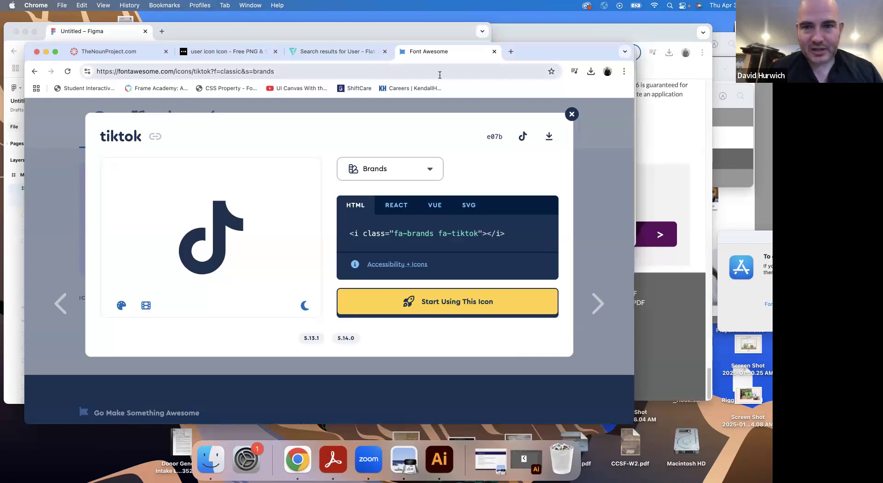
left_click(511, 52)
type("sfsu.edu")
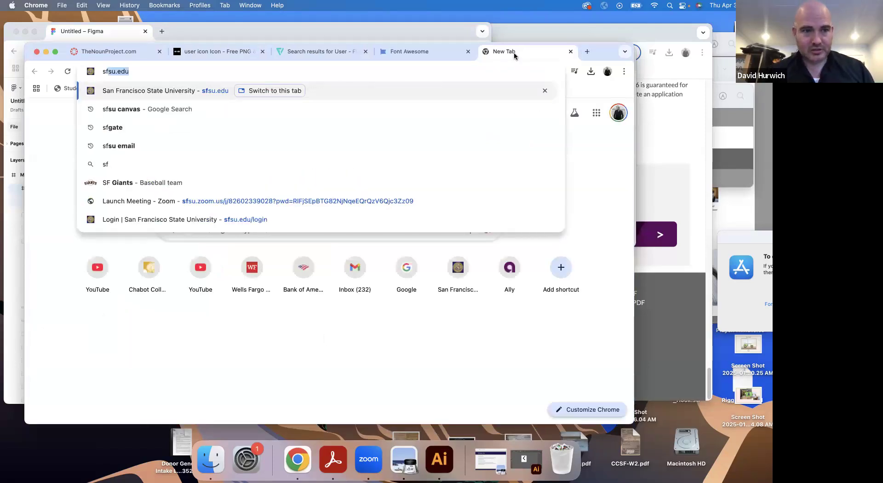
key("Return")
scroll(525, 214, "down", 20)
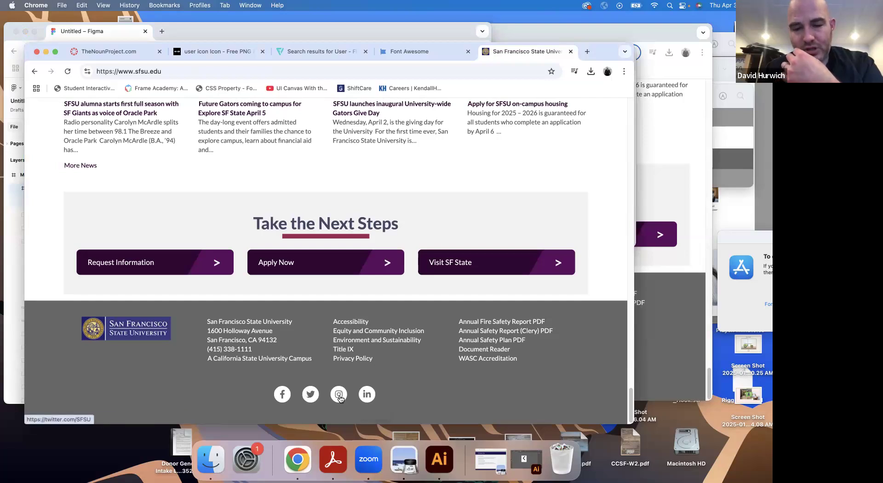
Return to Figma and recolour the Facebook icon's vector in the footer to dark grey 4D4D4D
left_click(12, 306)
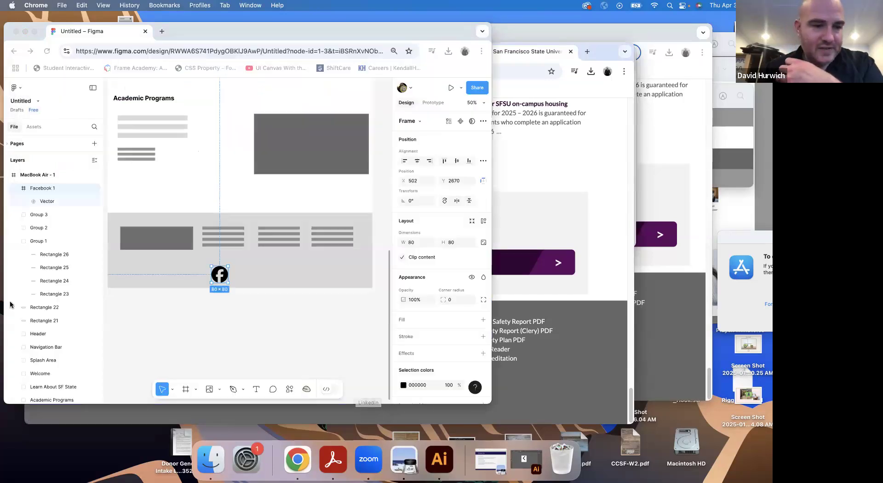
double_click(218, 274)
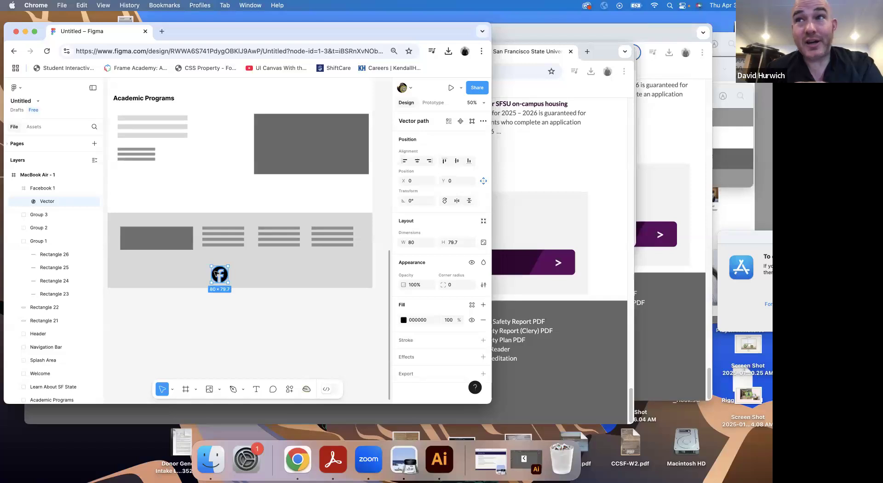
left_click(403, 321)
left_click_drag(331, 283, 283, 285)
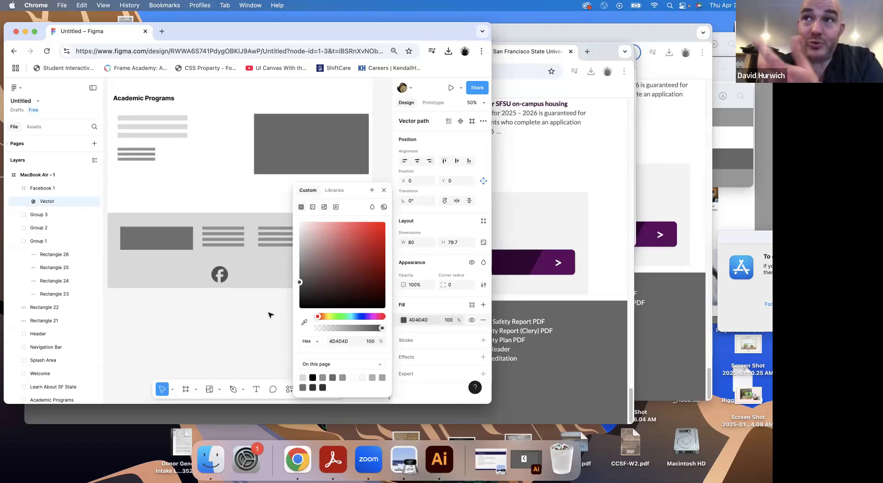
left_click(220, 317)
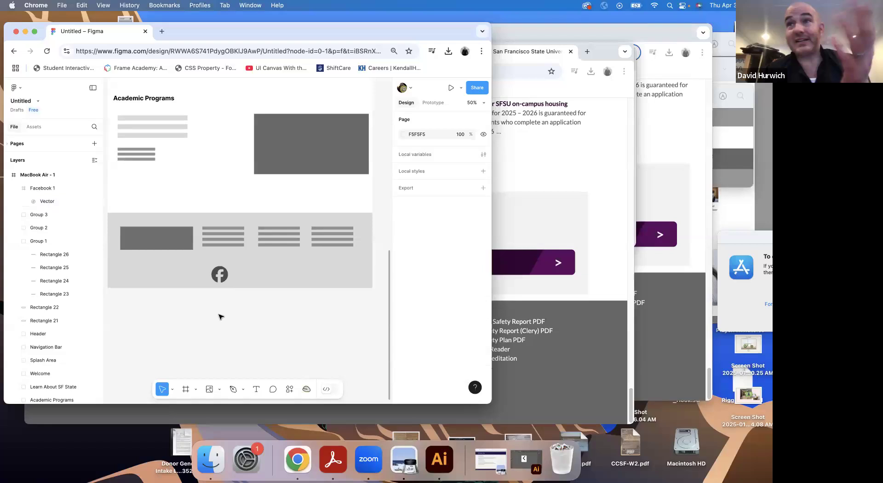
Import Instagram.svg, LinkedIn.svg and Twitter.svg together and place them in a row beside the Facebook icon in the footer
left_click(218, 387)
left_click(222, 373)
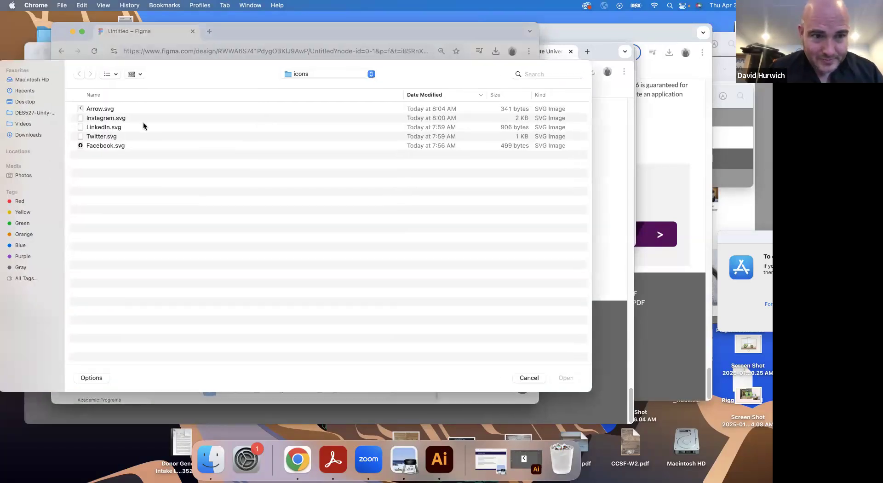
left_click_drag(90, 122, 95, 137)
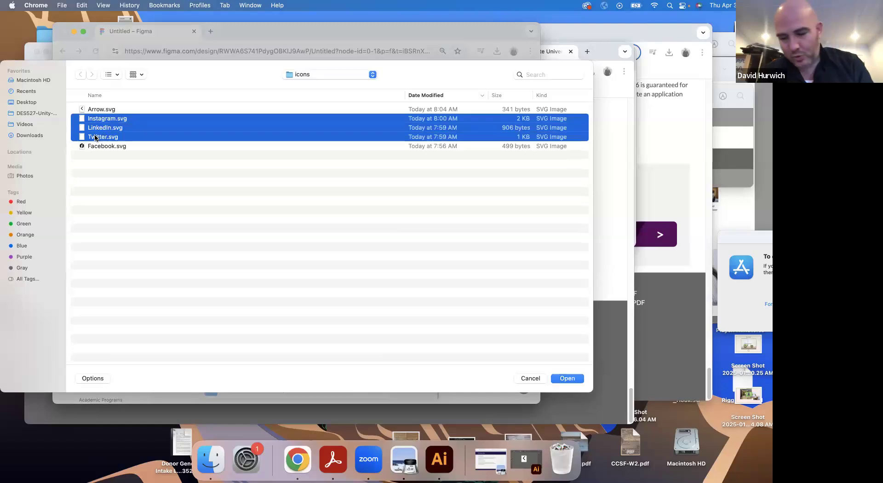
key("Return")
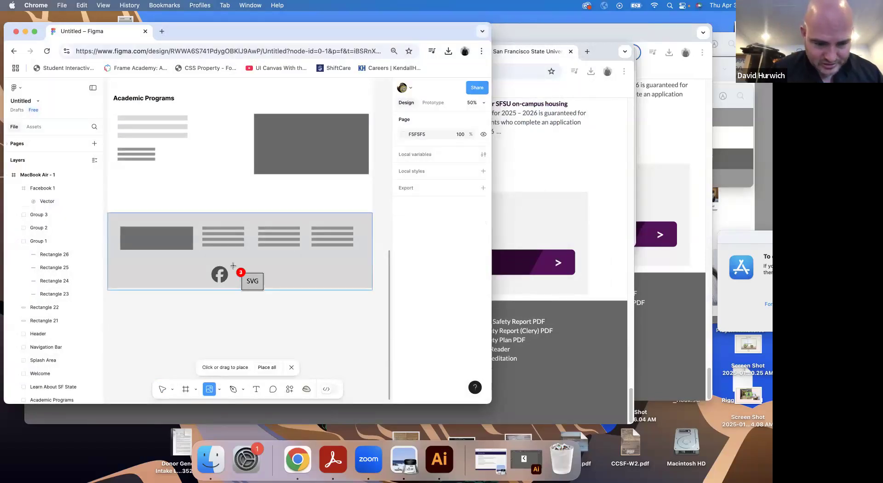
left_click(235, 266)
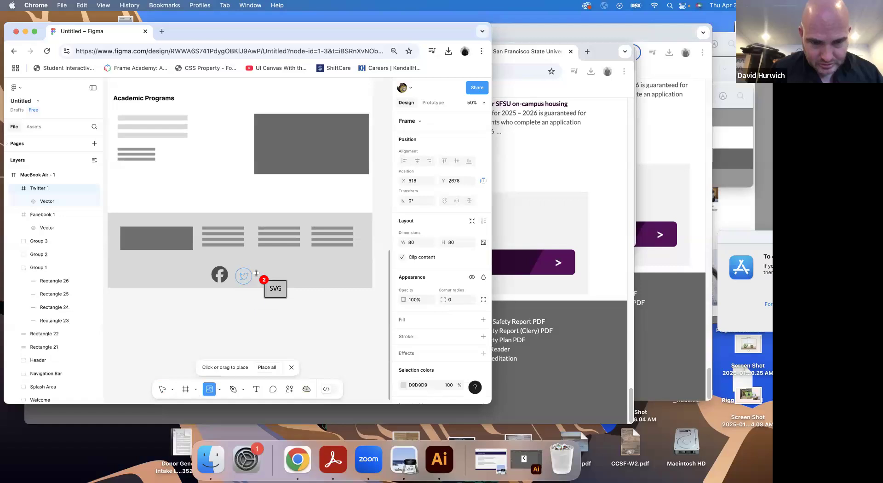
left_click(260, 268)
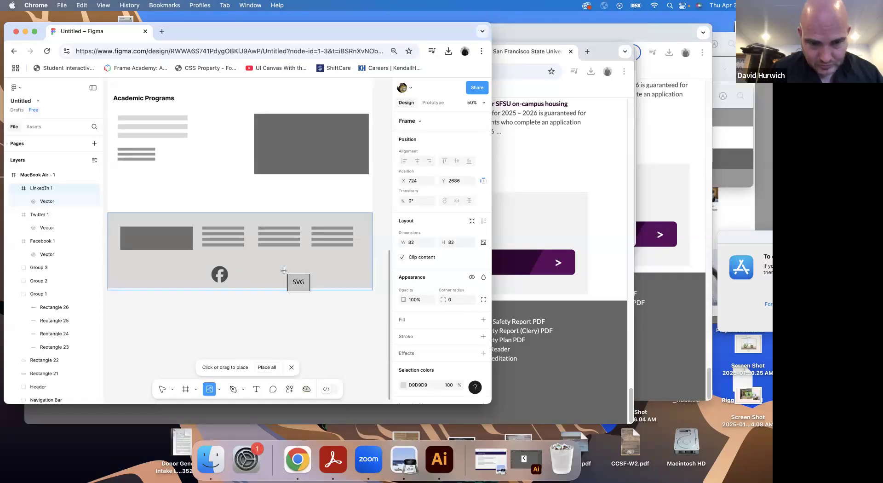
left_click(287, 279)
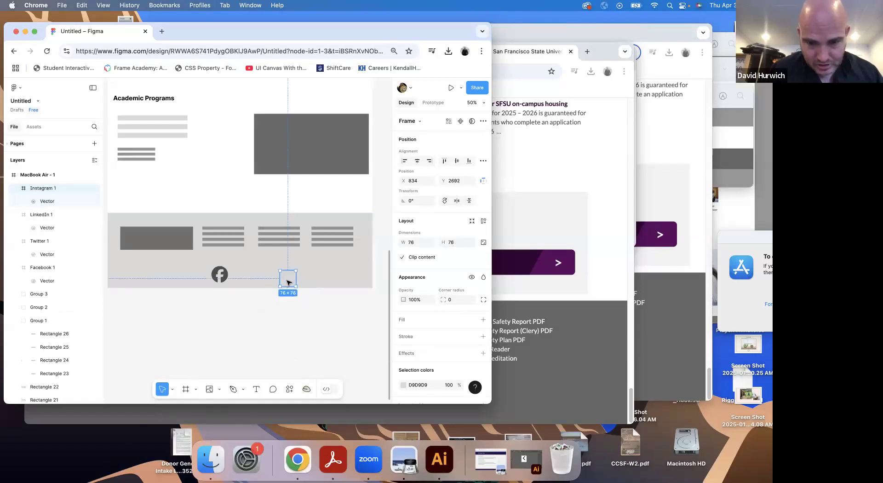
Try adding an FFFFFF fill to the Twitter, LinkedIn and Instagram icon frames in the footer
left_click(265, 279, "shift")
left_click(244, 276, "shift")
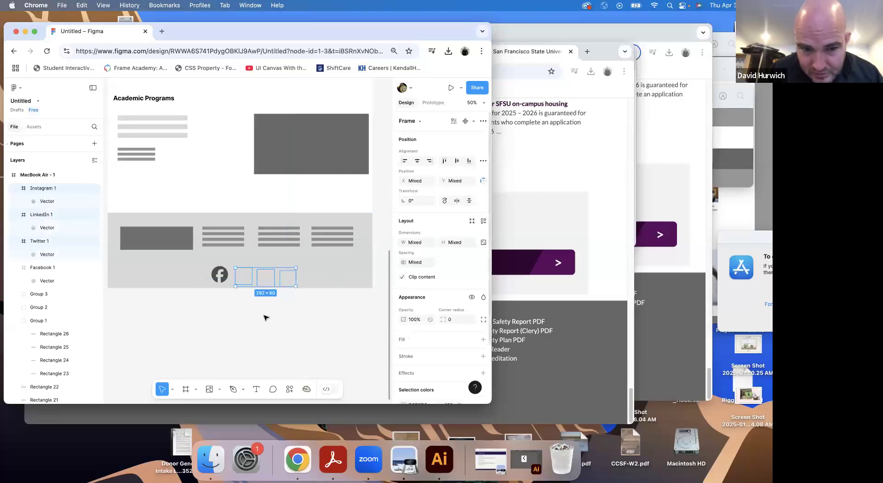
left_click(481, 341)
left_click(219, 310)
Undo the white fill, the placement of the three added icons and the Facebook icon's recolouring, leaving its frame selected
key("super+z")
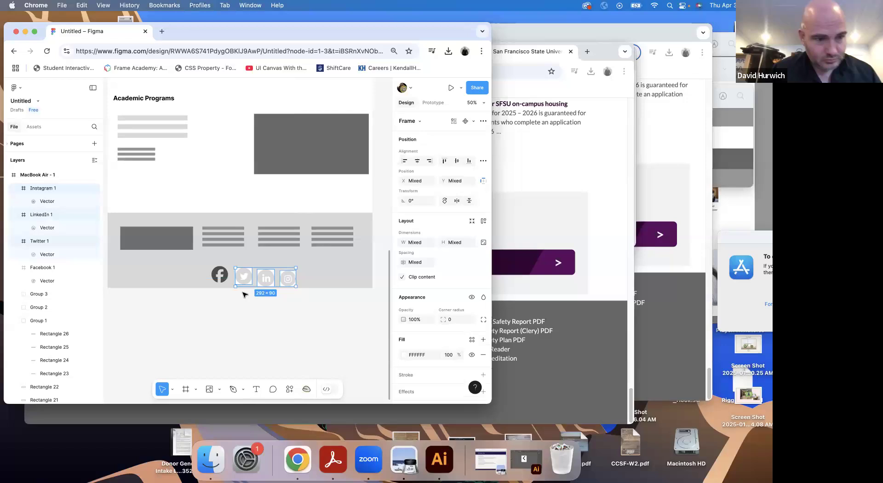
key("super+z")
key("super+z")
key("super+z")
key("super+z")
key("super+z")
key("super+z")
key("super+z")
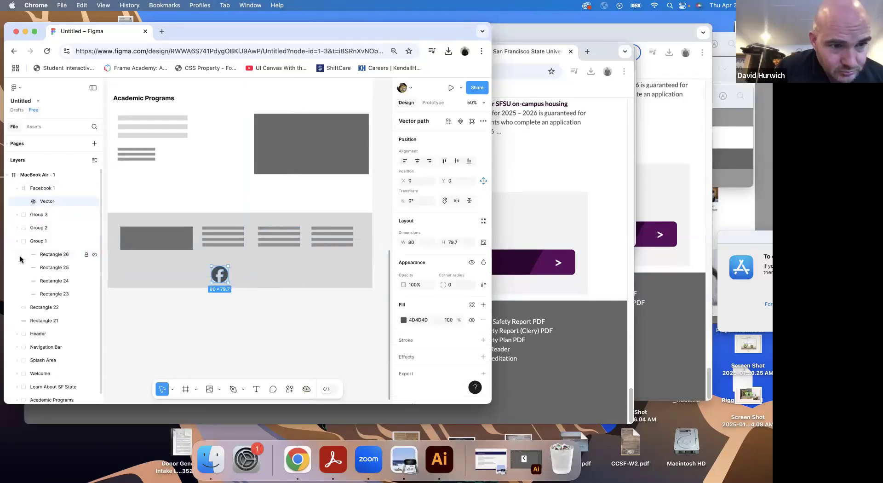
left_click(46, 188)
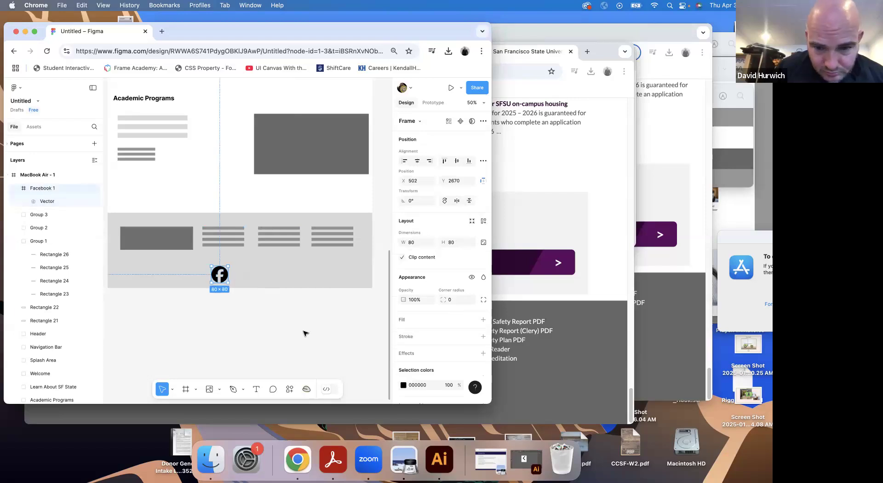
Import Instagram.svg and place it about 94 px square beside the Facebook icon in the footer
left_click(219, 389)
left_click(232, 365)
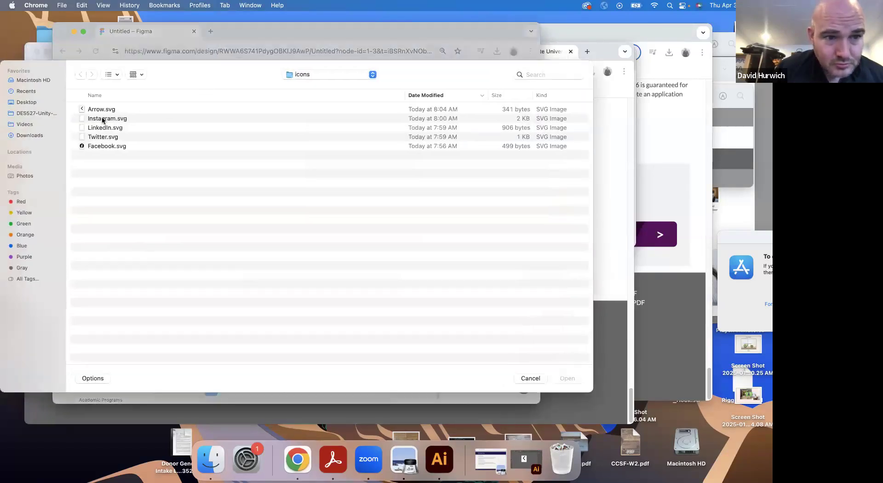
double_click(102, 121)
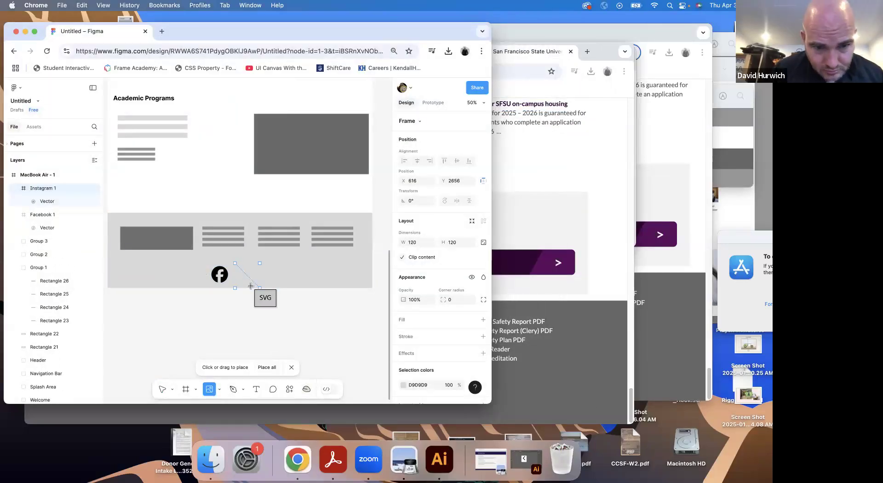
left_click(247, 276)
Recolour the Instagram icon's vector to 000000 sampled from the Facebook icon, and move its frame slightly beside Facebook
left_click(247, 276)
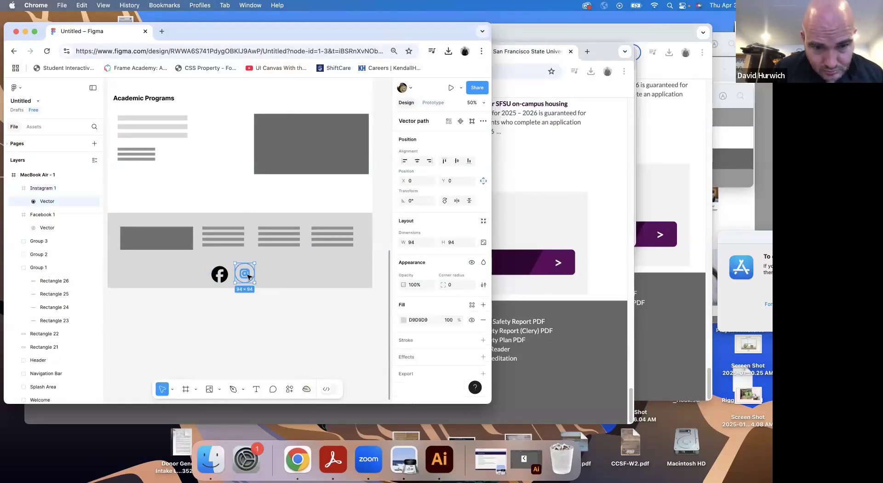
left_click(403, 319)
left_click(335, 272)
left_click_drag(308, 237, 294, 269)
left_click(304, 322)
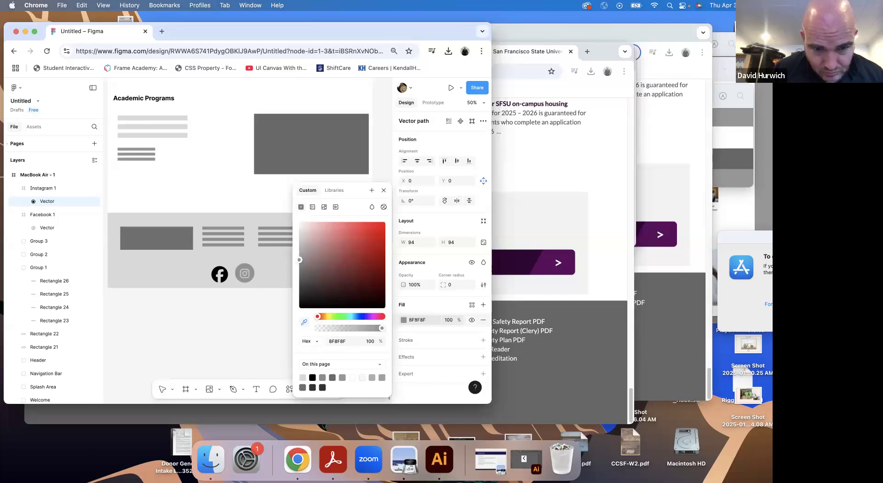
left_click(219, 268)
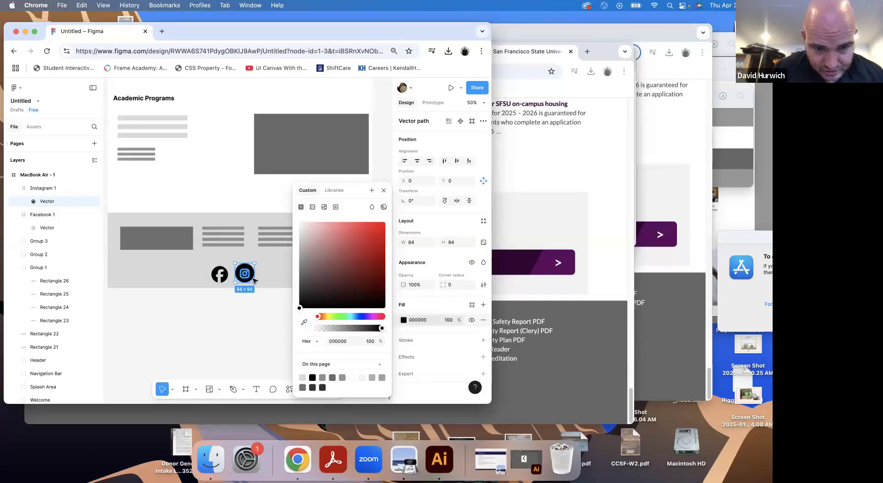
left_click(257, 307)
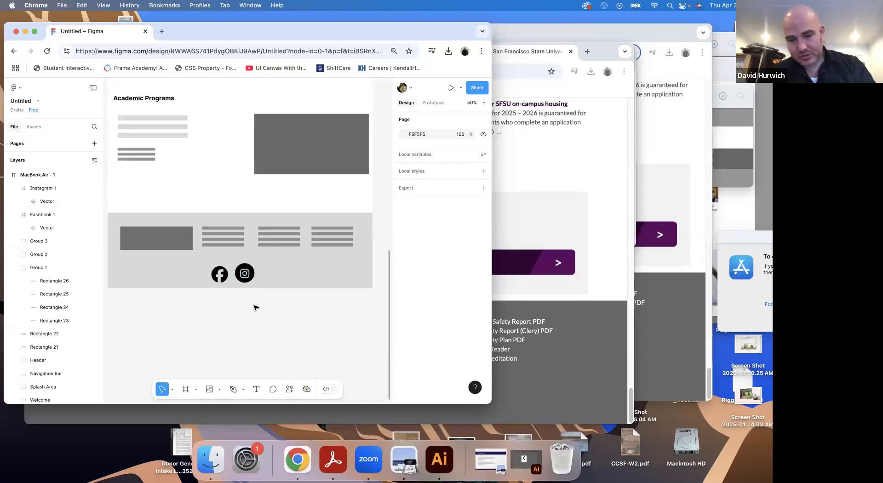
scroll(256, 307, "up", 6)
left_click_drag(258, 247, 253, 258)
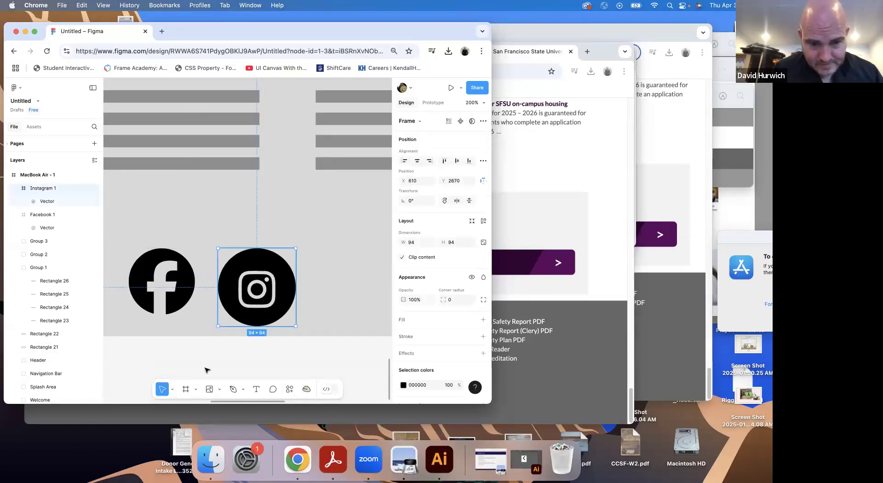
left_click(217, 389)
left_click(239, 368)
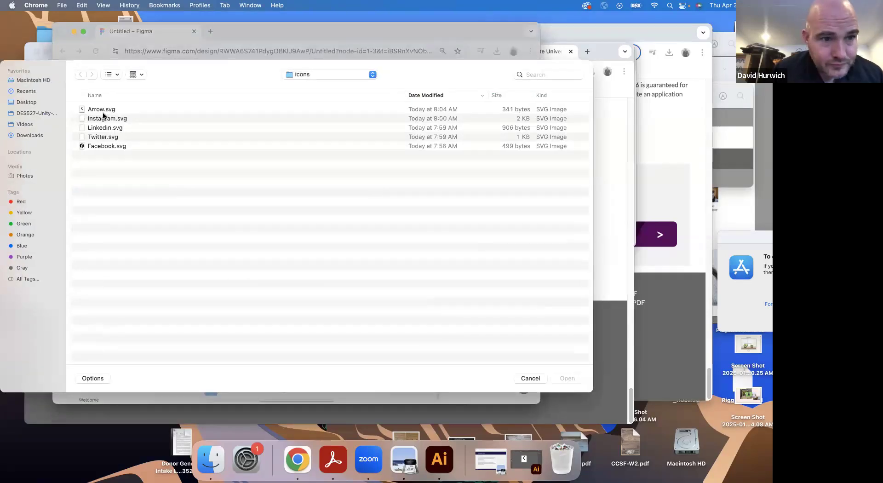
left_click(101, 120)
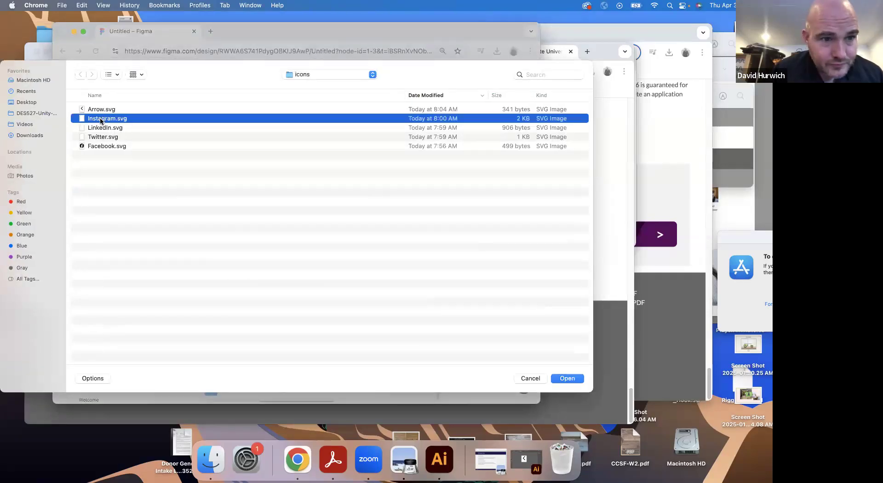
key("Return")
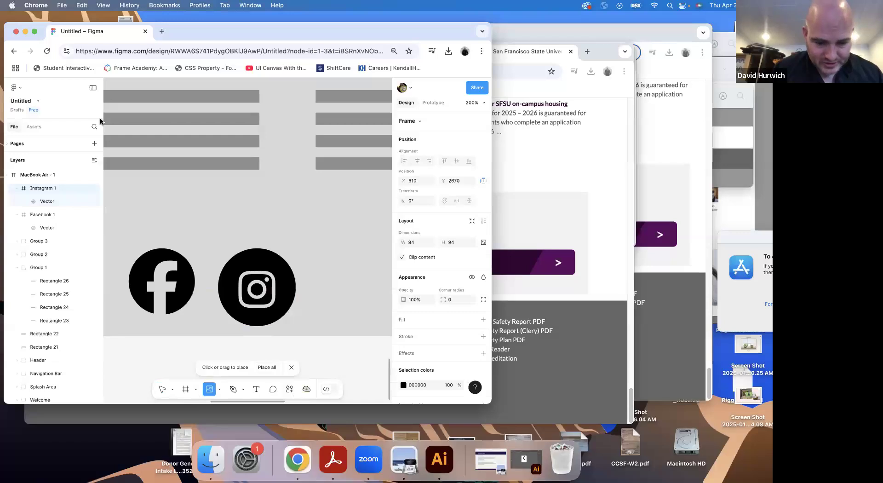
Nudge the Instagram icon up, then import LinkedIn.svg and place it about 82 px square beside Instagram in the footer
left_click_drag(257, 287, 262, 275)
left_click(225, 356)
left_click(217, 391)
left_click(226, 370)
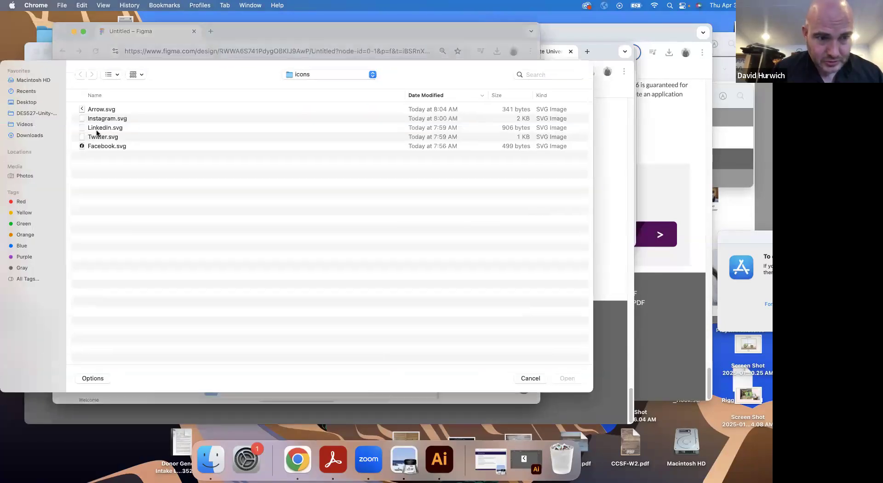
left_click(97, 129)
key("Return")
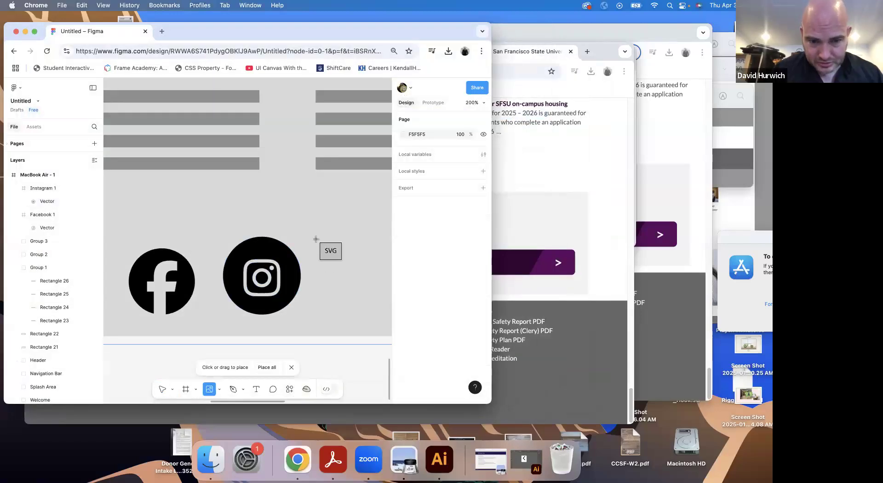
left_click_drag(319, 238, 387, 306)
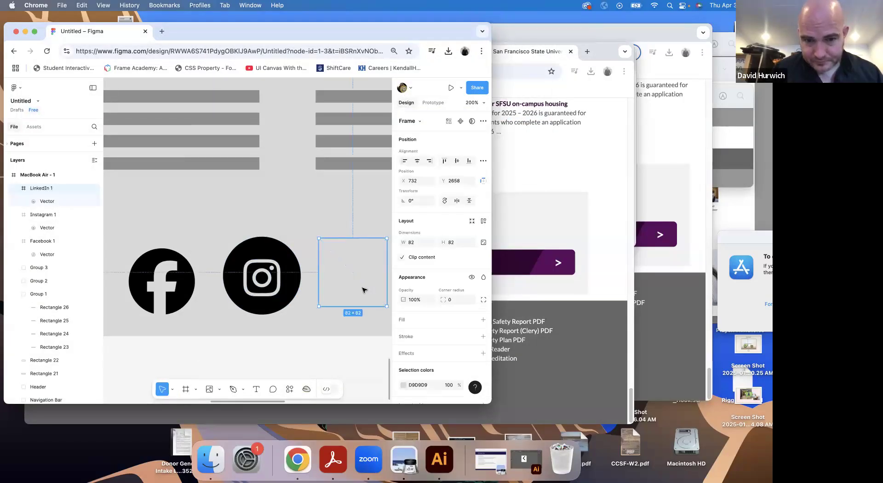
Recolour the LinkedIn icon's vector to 000000 sampled from the Instagram icon and leave vector editing
left_click(363, 290)
double_click(363, 295)
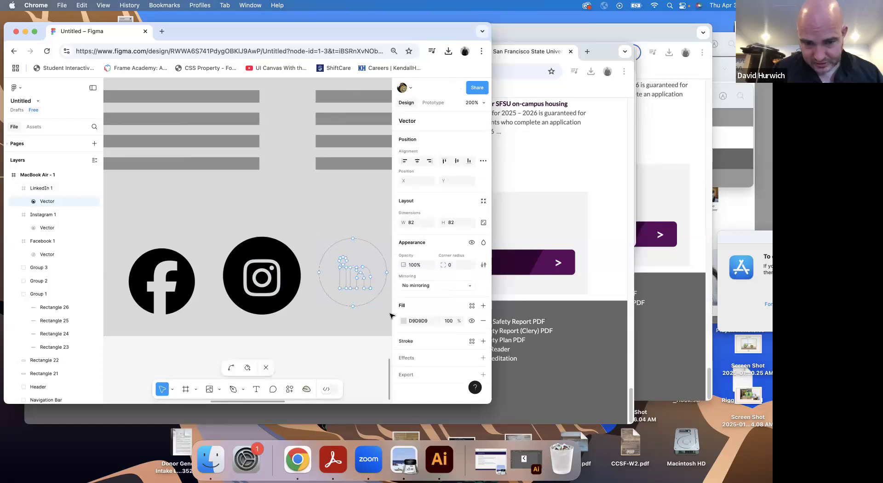
left_click(404, 321)
left_click(303, 322)
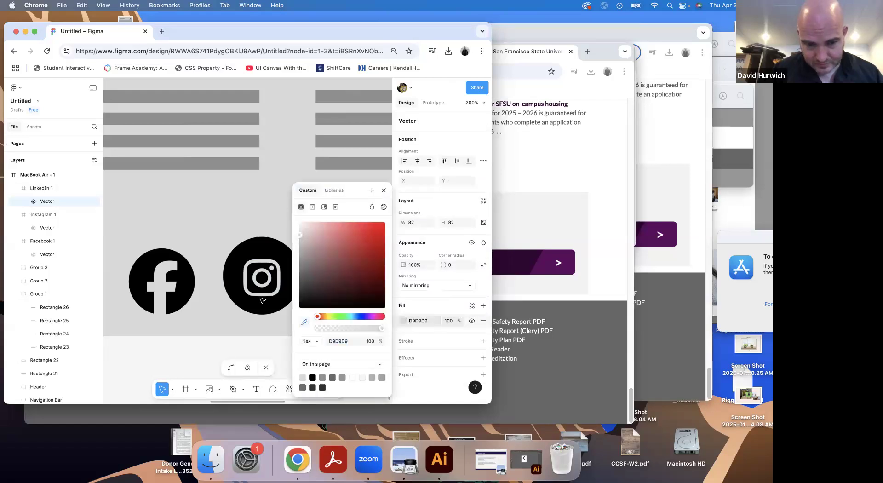
left_click(262, 300)
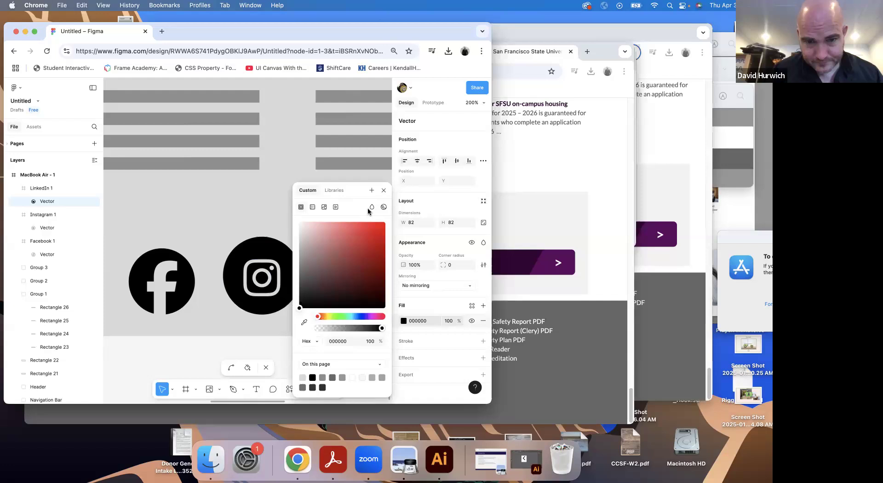
left_click(384, 190)
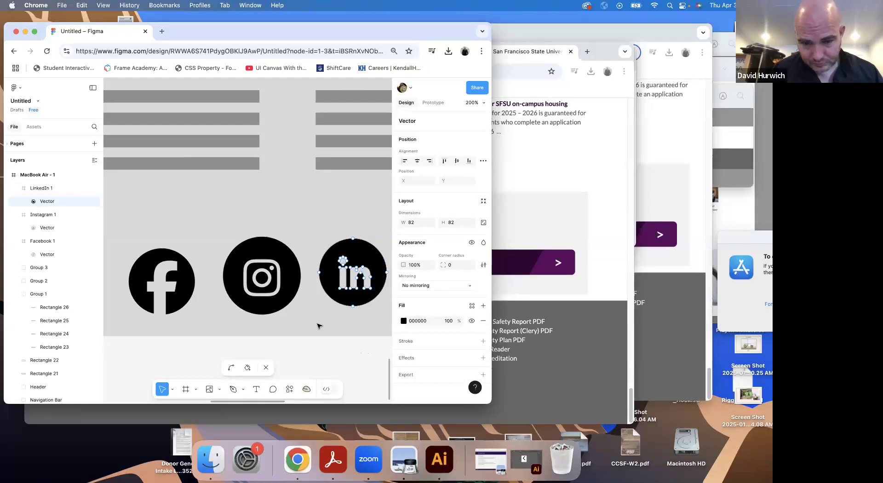
key("Escape")
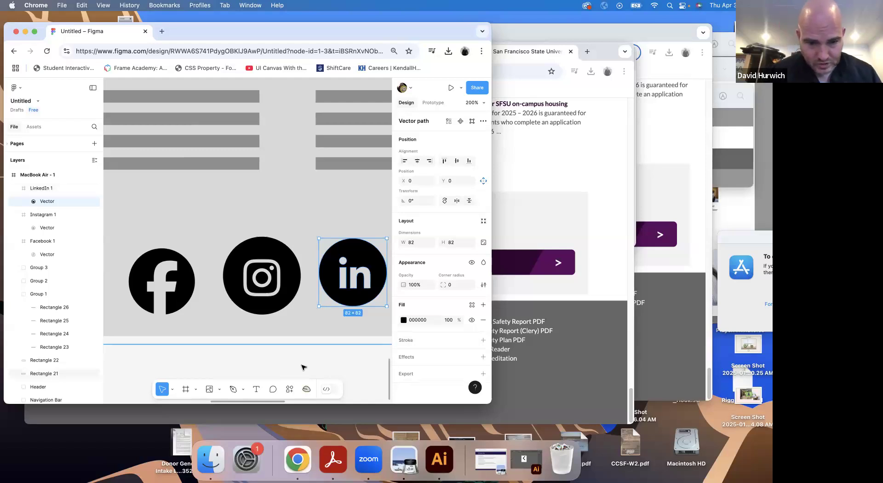
Check the icon order in the SFSU website's footer, and in Figma shift LinkedIn and an Instagram icon shrunk to about 81 px away from Facebook
left_click(578, 398)
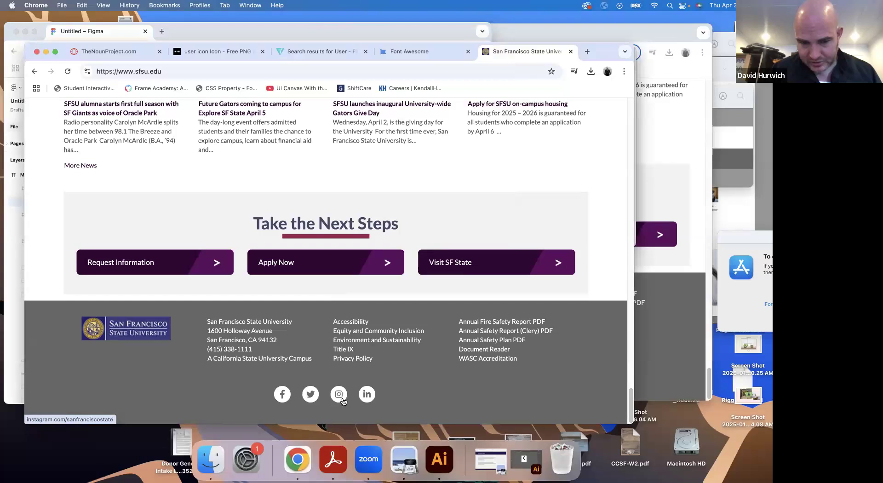
left_click(17, 228)
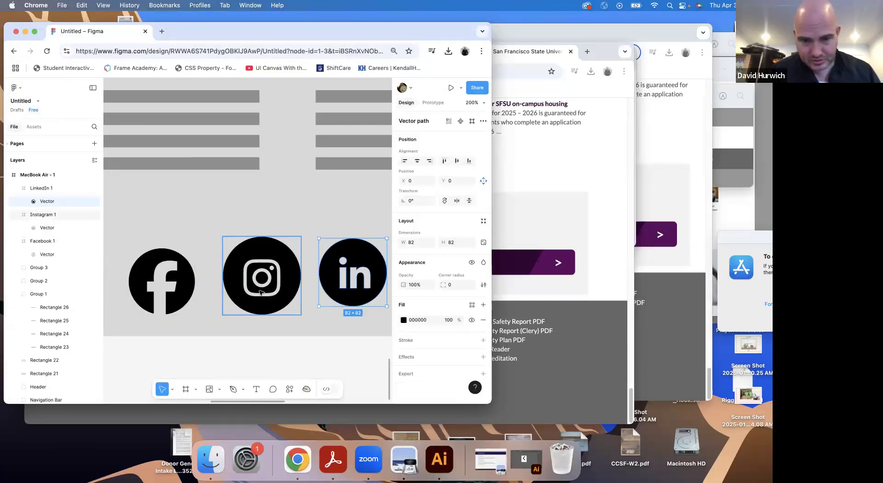
key("shift+0")
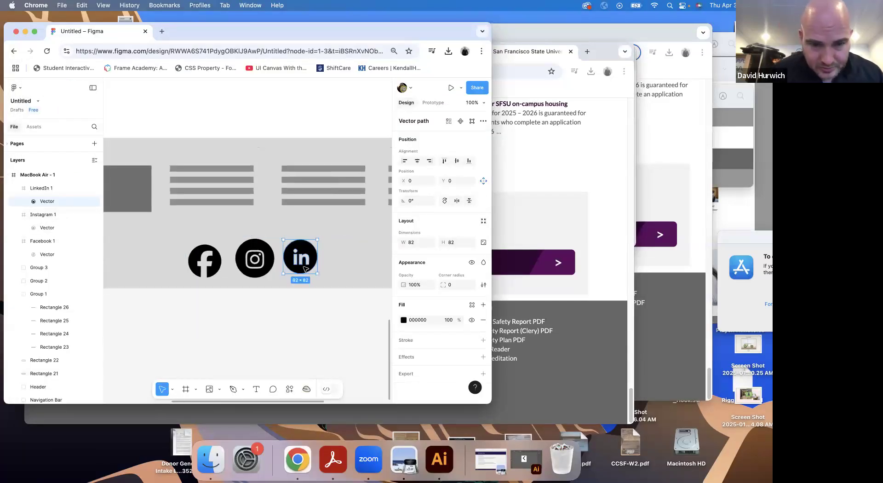
left_click_drag(304, 270, 322, 279)
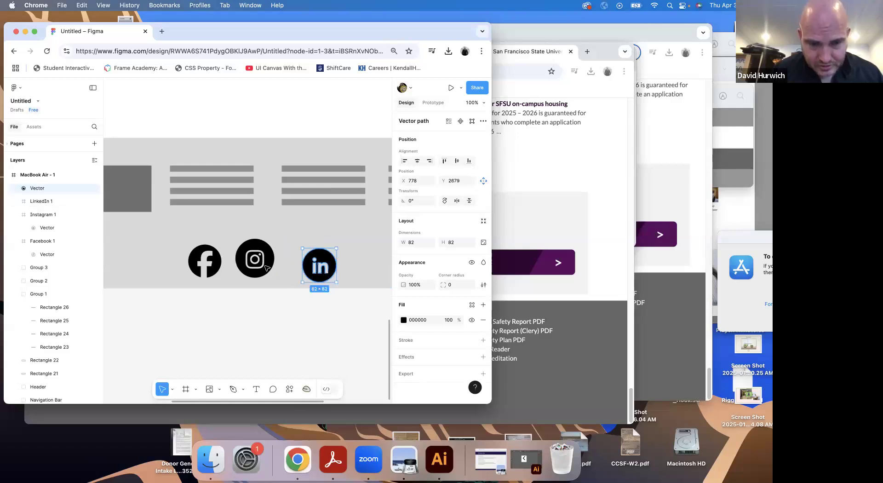
left_click(271, 254)
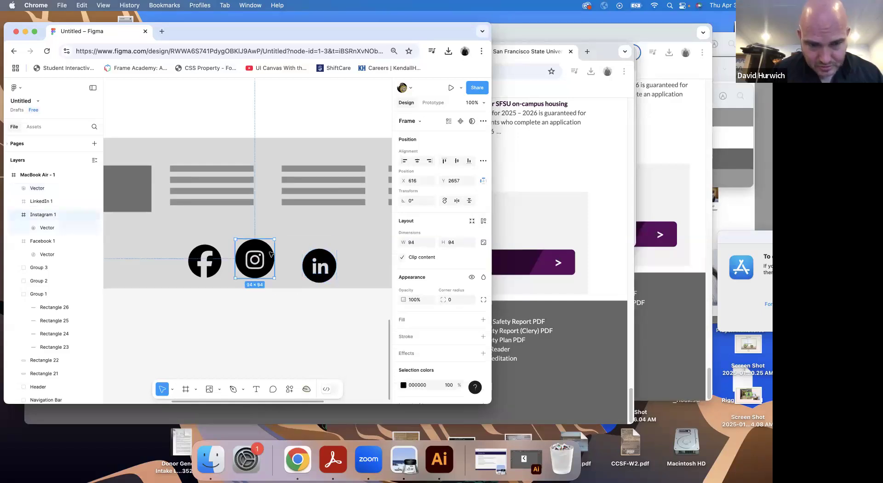
left_click_drag(272, 239, 341, 257)
left_click_drag(274, 251, 284, 251)
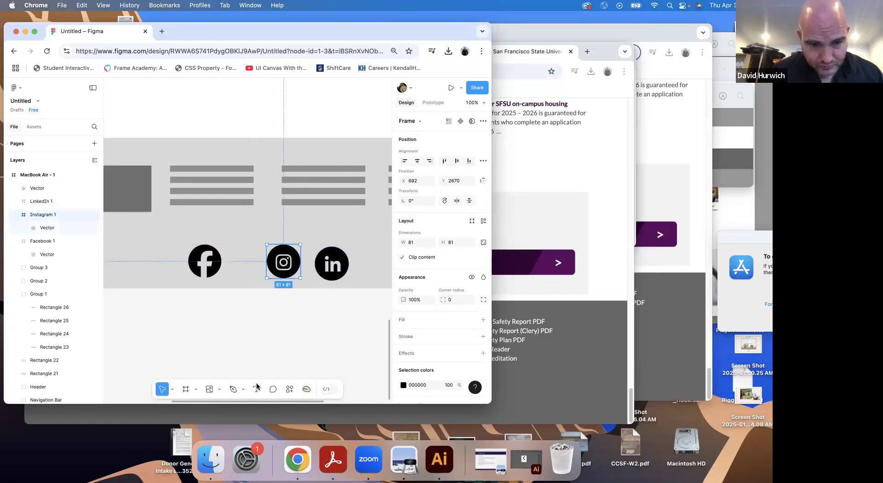
Import Twitter.svg and place it about 73 px square in the gap between the Facebook and Instagram icons
left_click(220, 390)
left_click(225, 373)
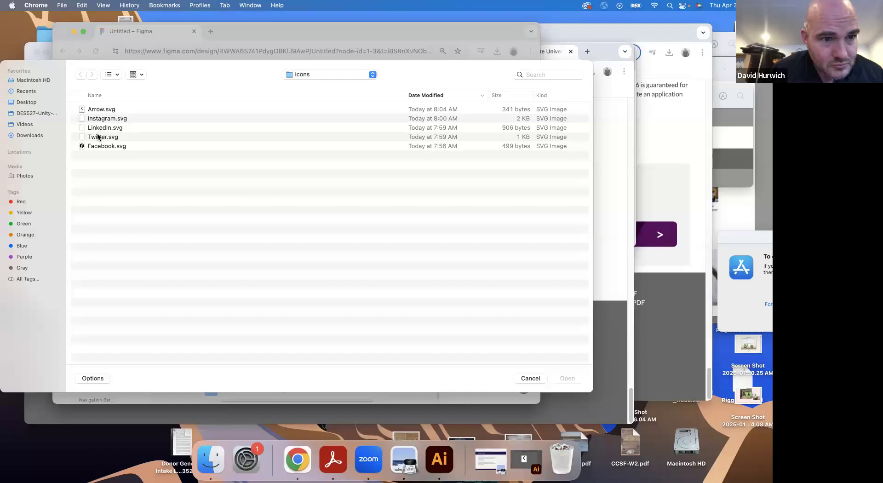
double_click(102, 136)
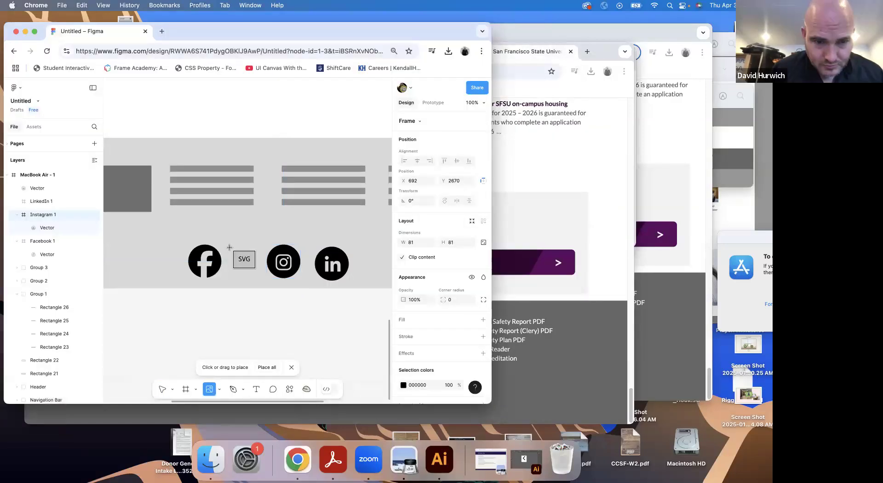
left_click_drag(230, 247, 254, 278)
Recolour the Twitter icon's vector to 000000 sampled from the Facebook icon and close the colour picker
left_click(256, 267)
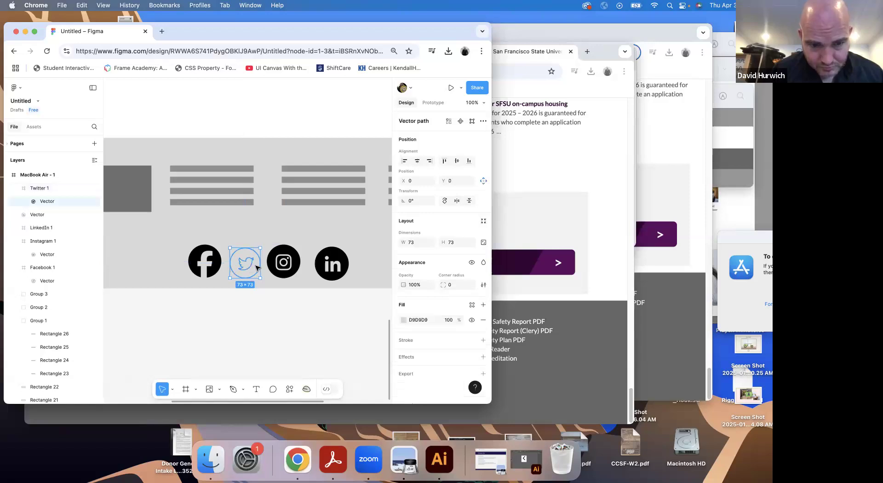
double_click(256, 268)
left_click(403, 321)
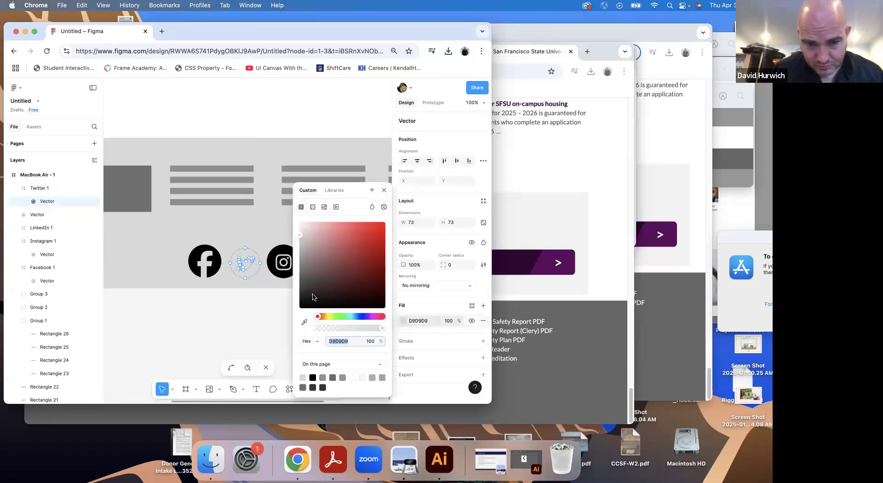
left_click(305, 323)
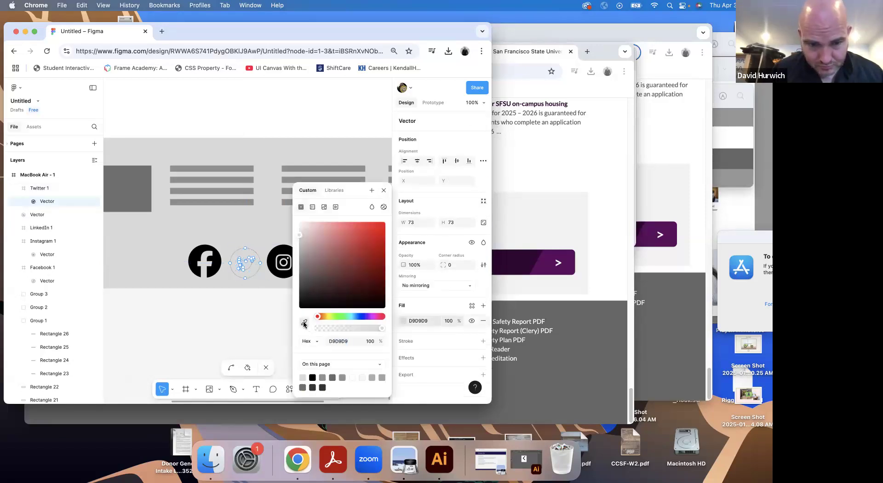
left_click(216, 263)
key("Escape")
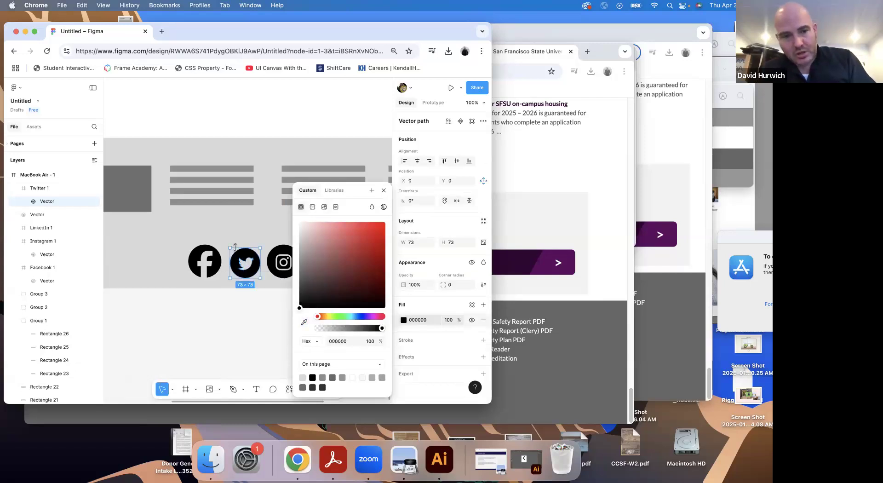
key("Escape")
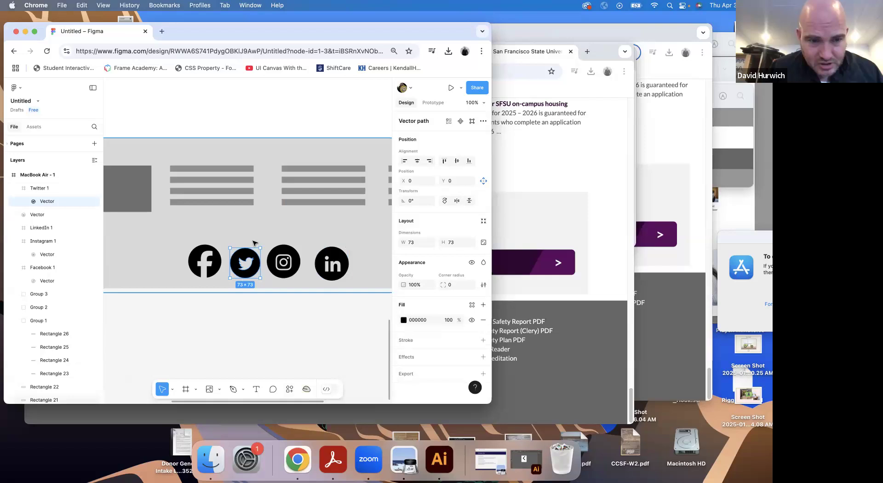
Even out the footer icon row by moving Facebook and Twitter outward, enlarging Twitter to match the others, and nudging LinkedIn into line
left_click_drag(214, 258, 195, 259)
left_click_drag(256, 261, 247, 261)
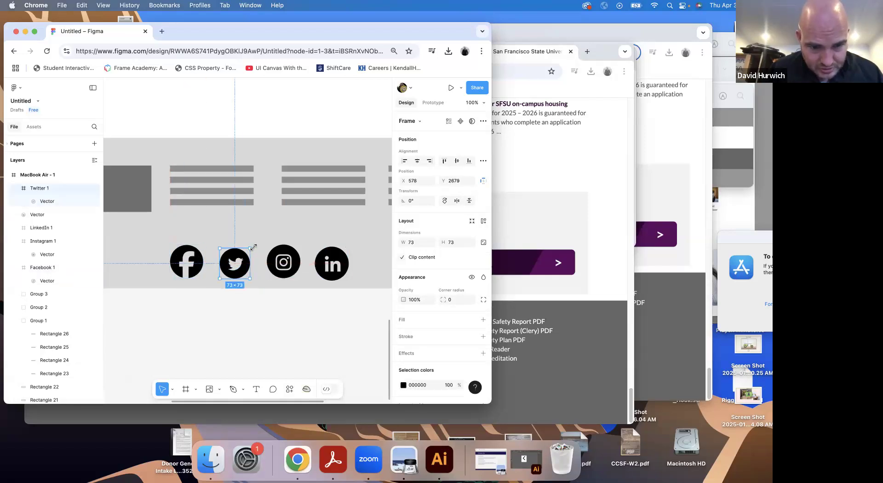
left_click(279, 261)
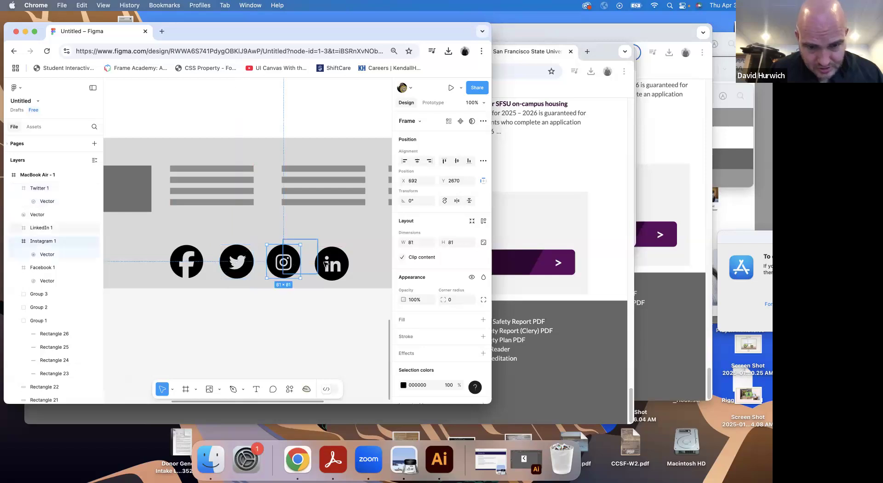
left_click(330, 262)
left_click_drag(330, 263, 333, 263)
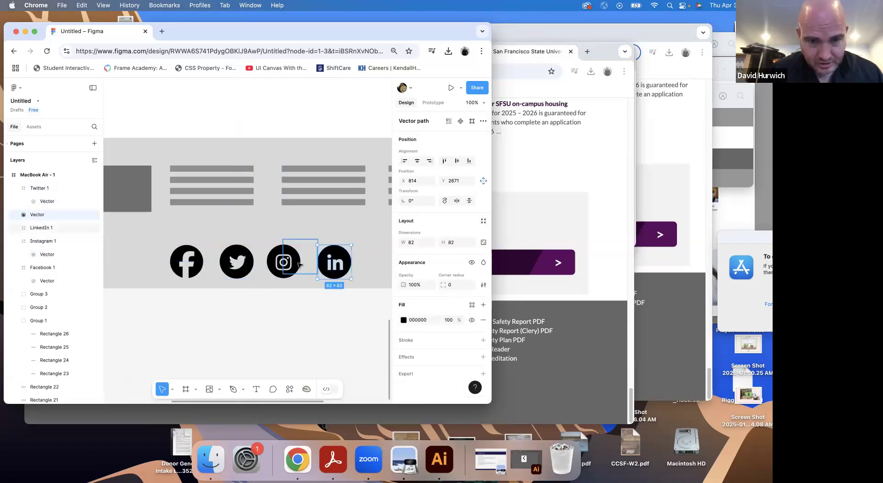
Distribute the Facebook, Twitter, Instagram and LinkedIn footer icons with equal horizontal spacing and deselect them
left_click(280, 263, "shift")
left_click(237, 261, "shift")
left_click(187, 261, "shift")
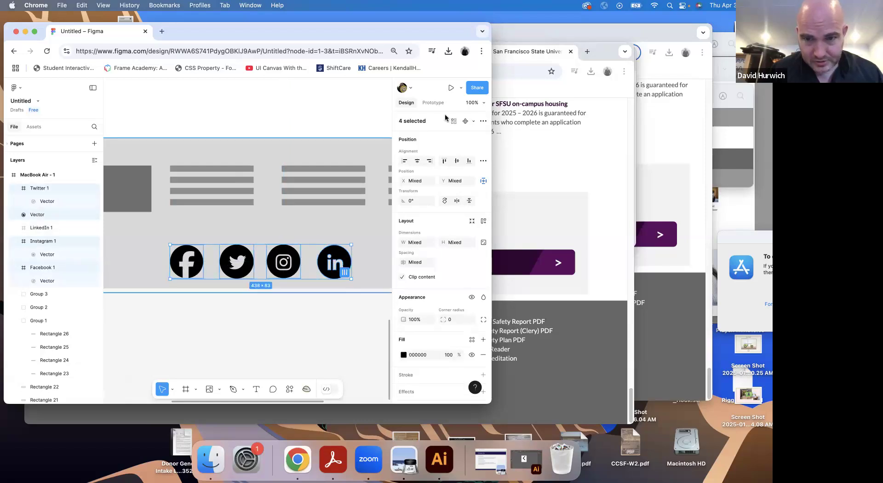
left_click(483, 160)
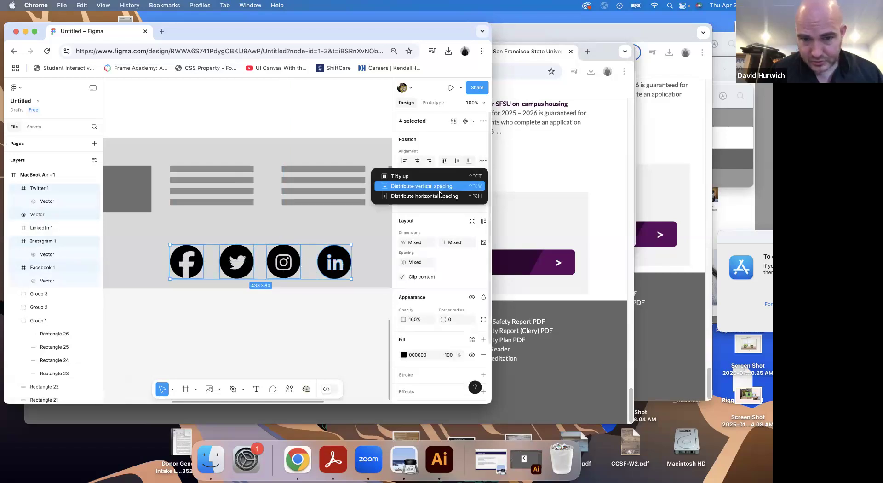
left_click(440, 196)
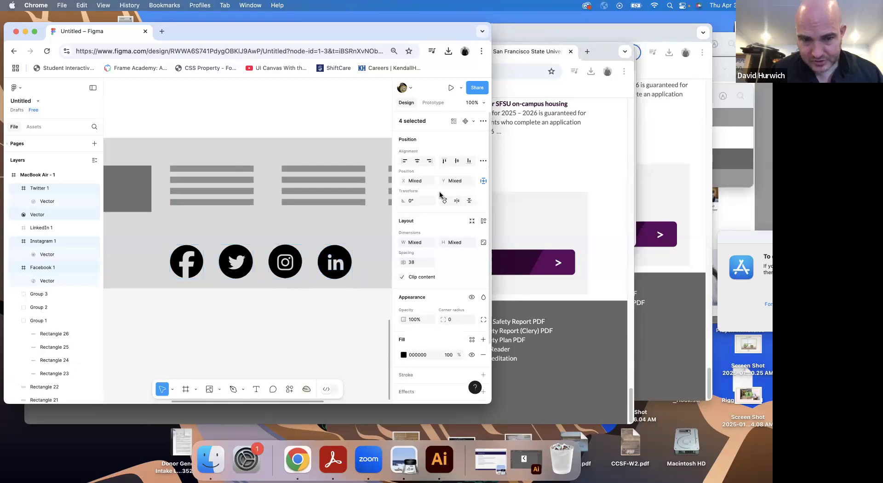
left_click(361, 309)
Rename the MacBook Air - 1 frame to SFSU Wireframe
key("shift+0")
key("super+equal")
key("super+minus")
key("super+minus")
key("super+minus")
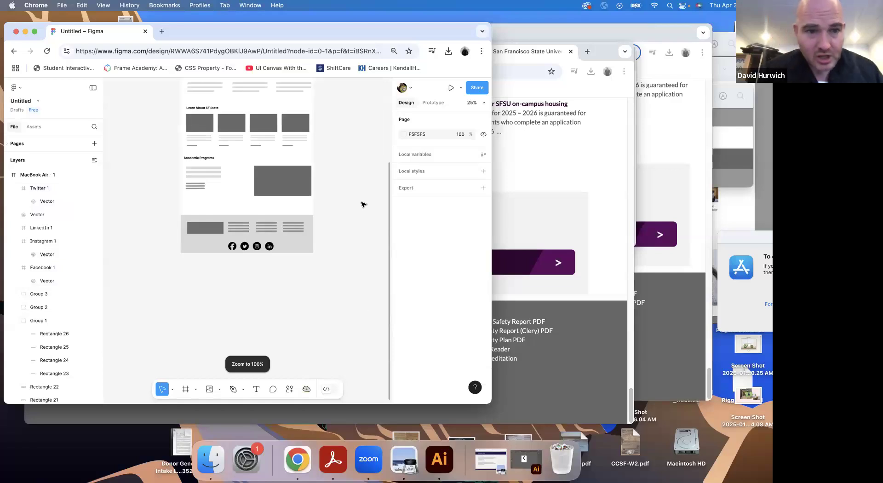
scroll(363, 205, "up", 10)
scroll(364, 204, "down", 3)
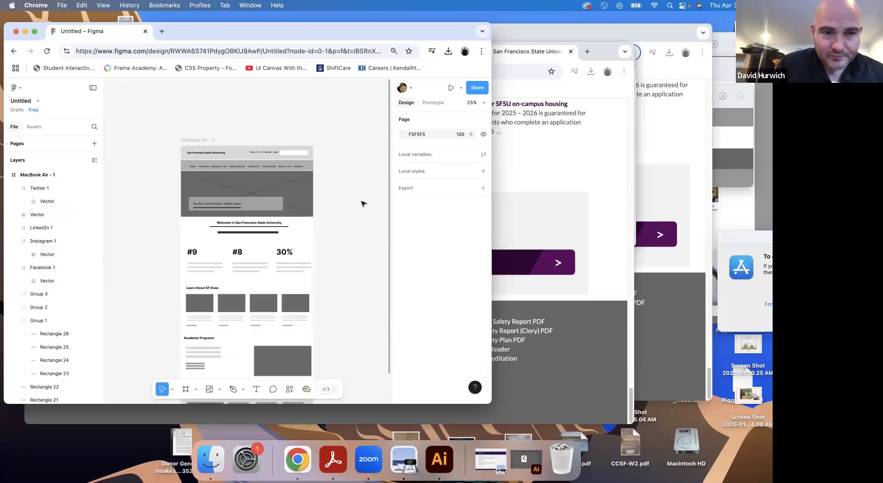
left_click(188, 138)
double_click(188, 138)
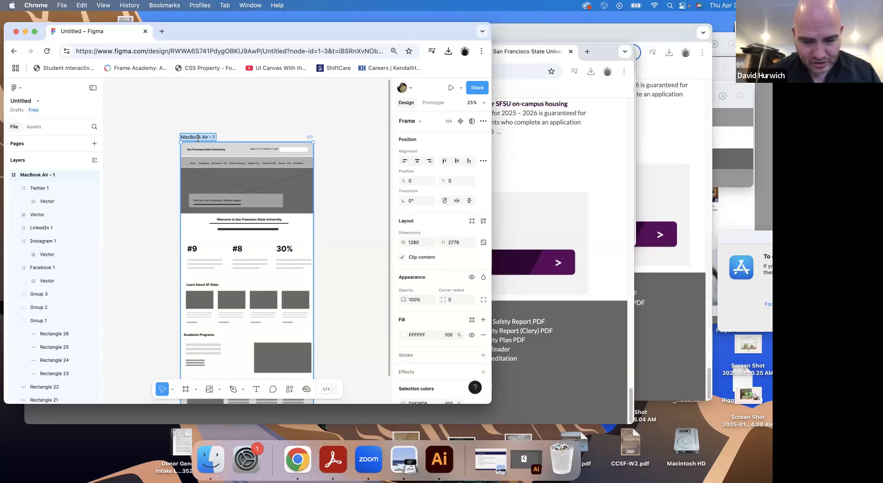
type("SFSU ")
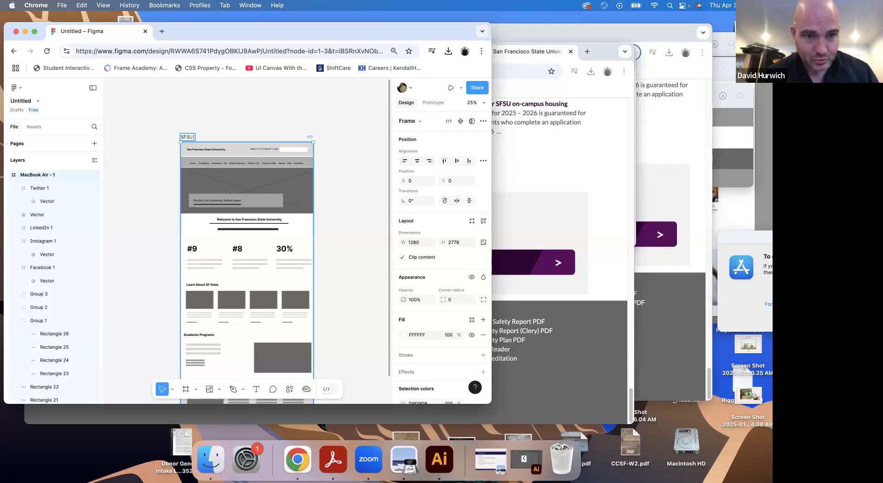
type("Wireframe")
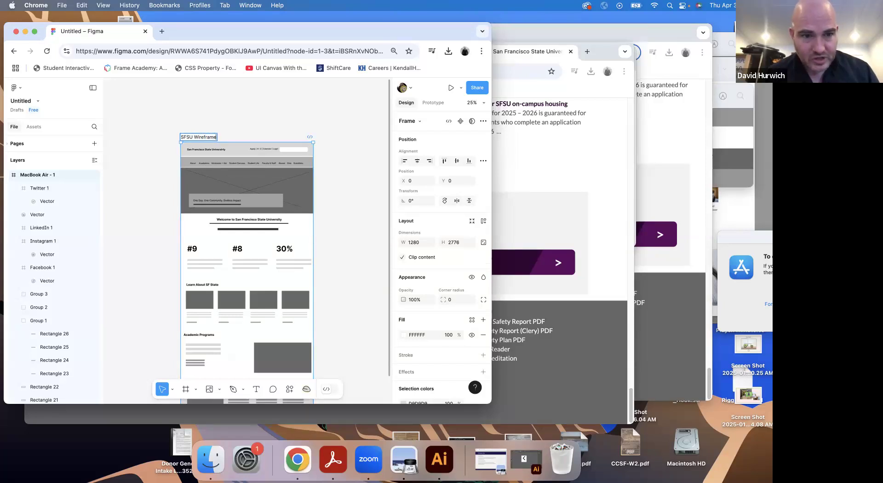
key("Return")
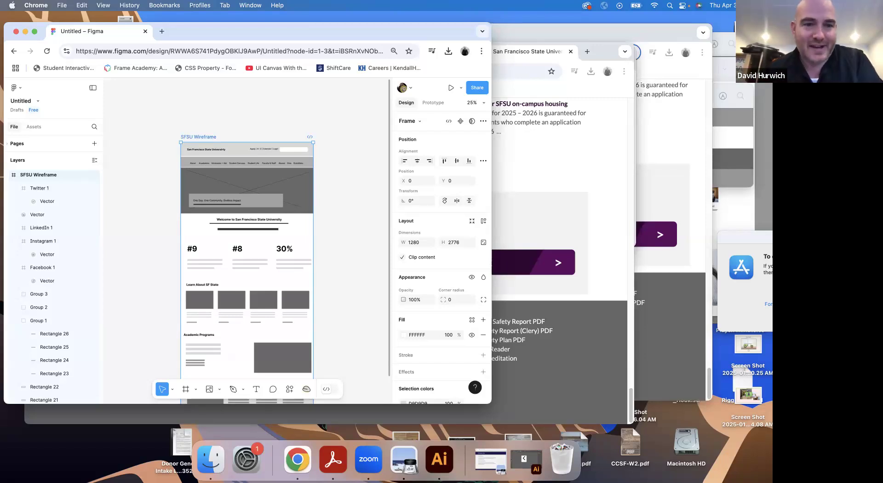
Widen the browser window, then add an export setting to the SFSU Wireframe frame and export it as a PDF
left_click(215, 115)
left_click(195, 137)
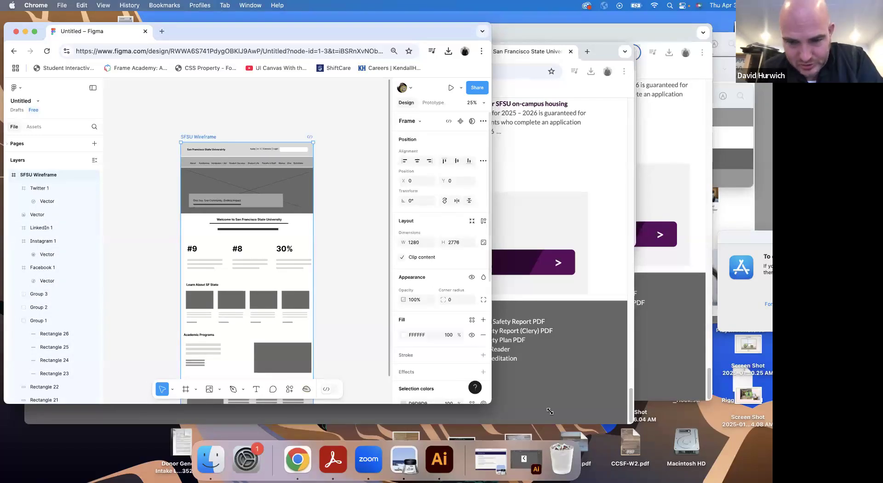
left_click_drag(491, 403, 597, 412)
scroll(528, 357, "down", 5)
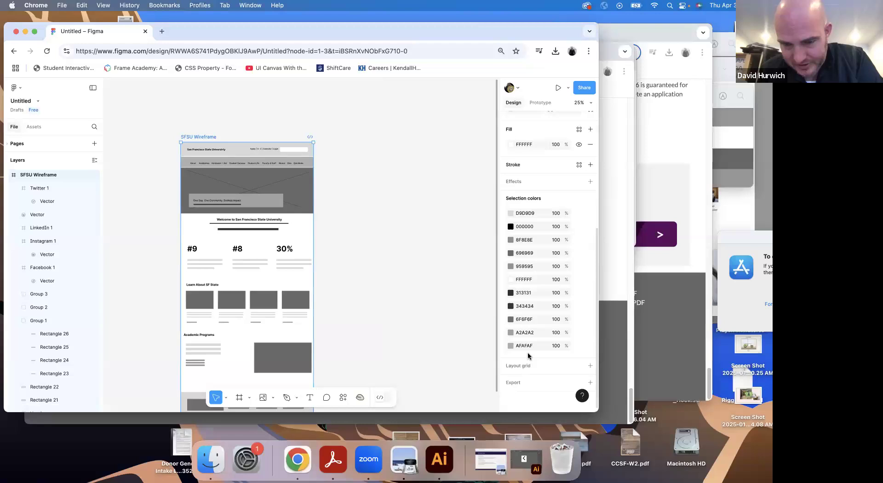
left_click(590, 382)
scroll(552, 349, "down", 2)
left_click(577, 353)
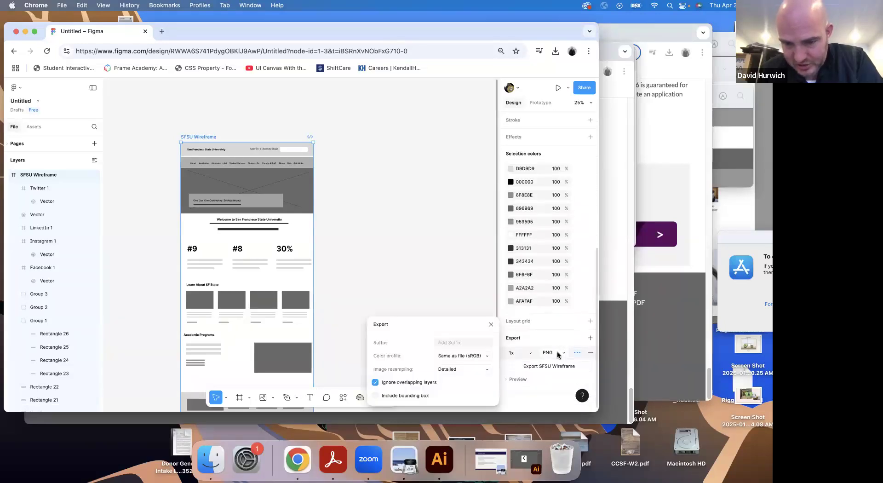
left_click(558, 353)
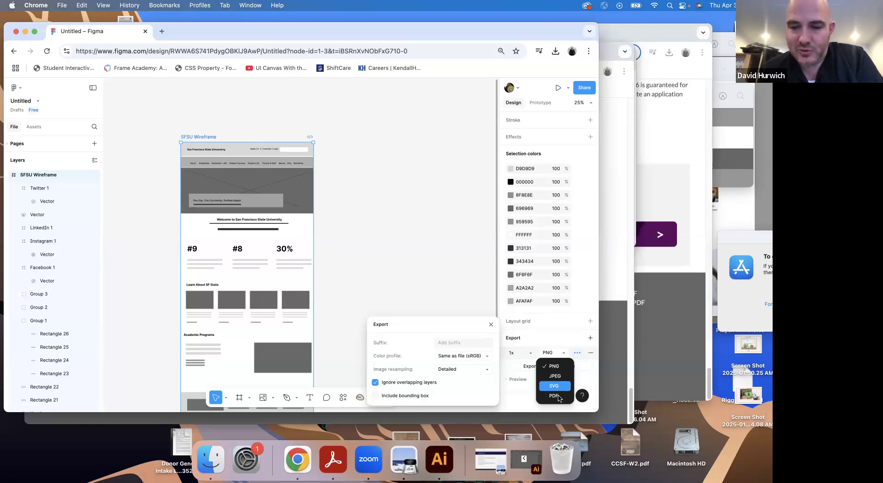
left_click(554, 396)
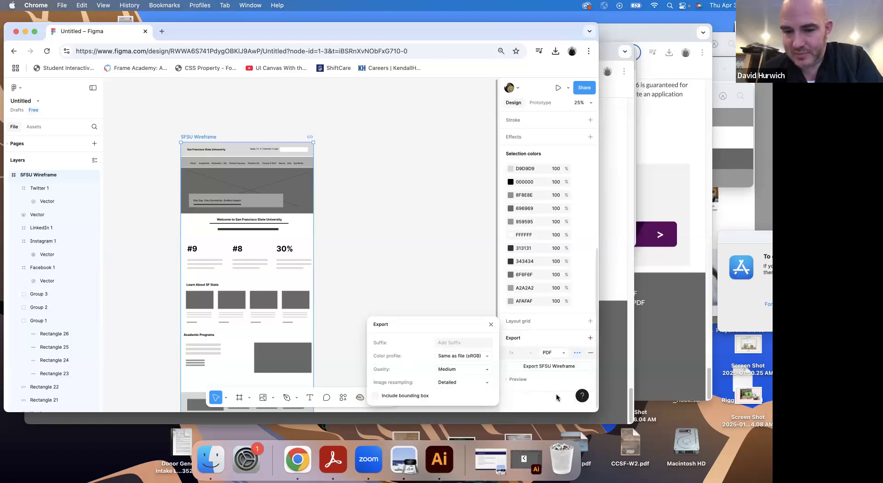
left_click(547, 366)
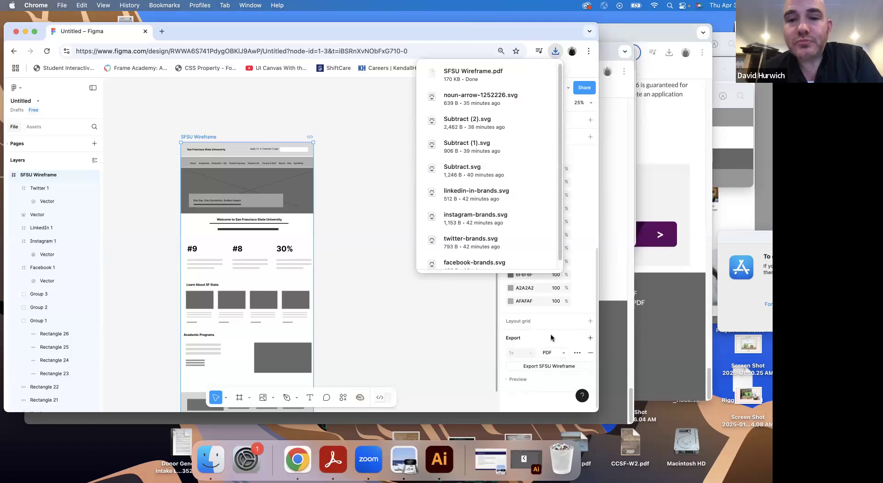
Open the downloaded SFSU Wireframe.pdf, check the page from header to footer, and close it
left_click(474, 74)
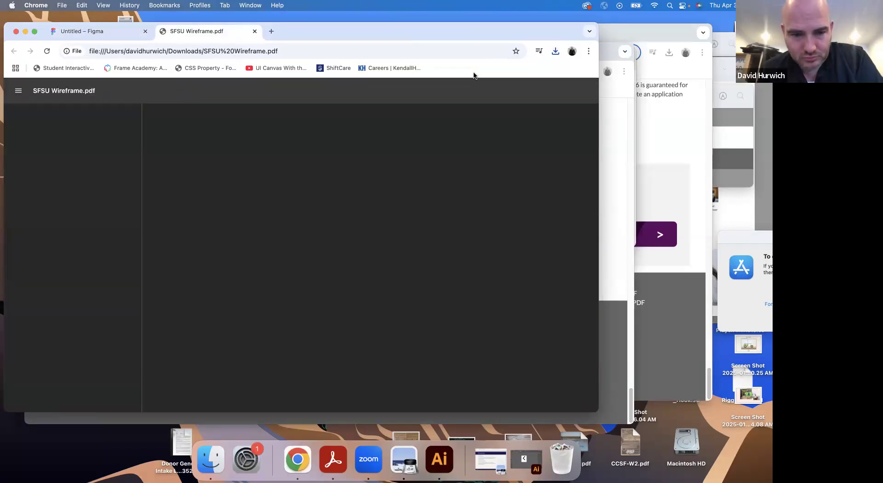
scroll(426, 220, "down", 10)
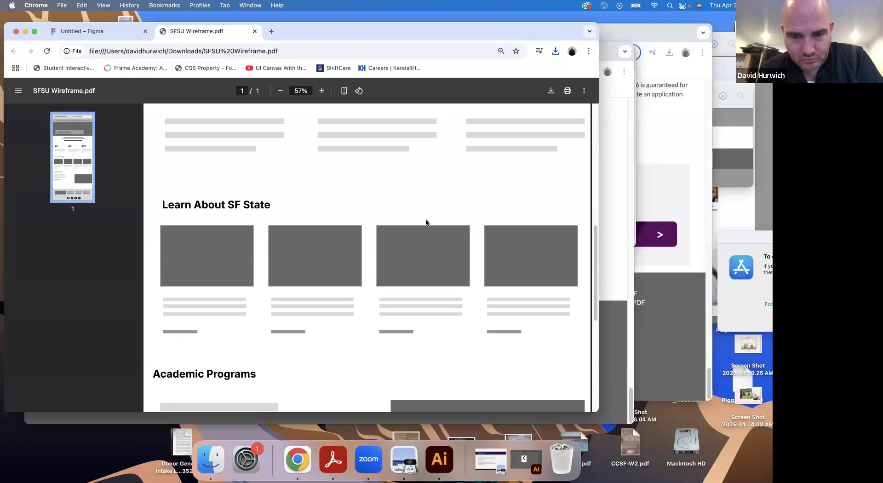
scroll(424, 220, "down", 5)
scroll(424, 221, "up", 15)
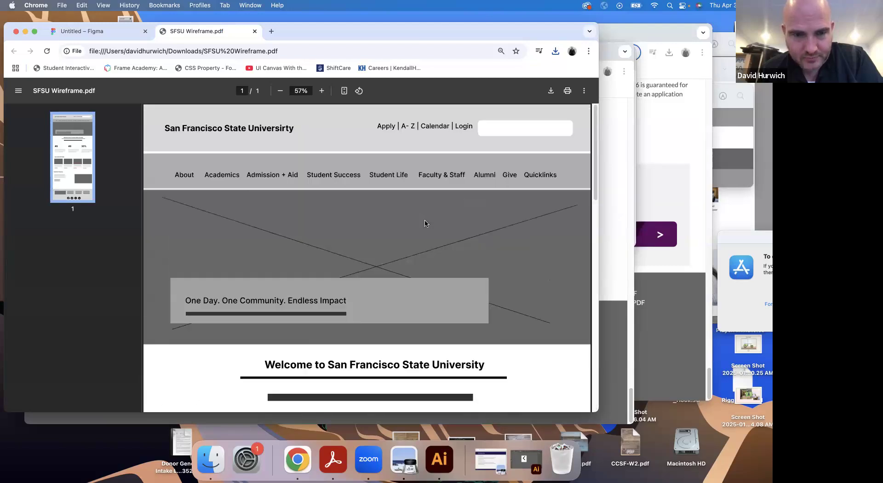
left_click(255, 31)
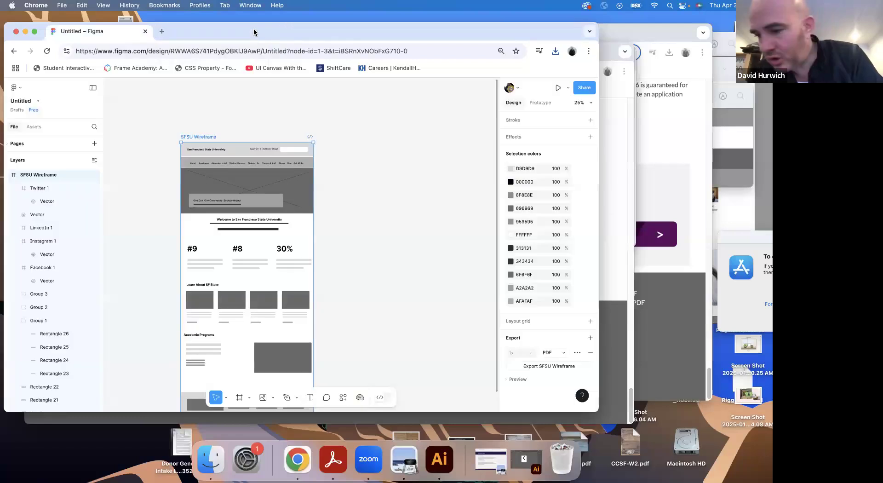